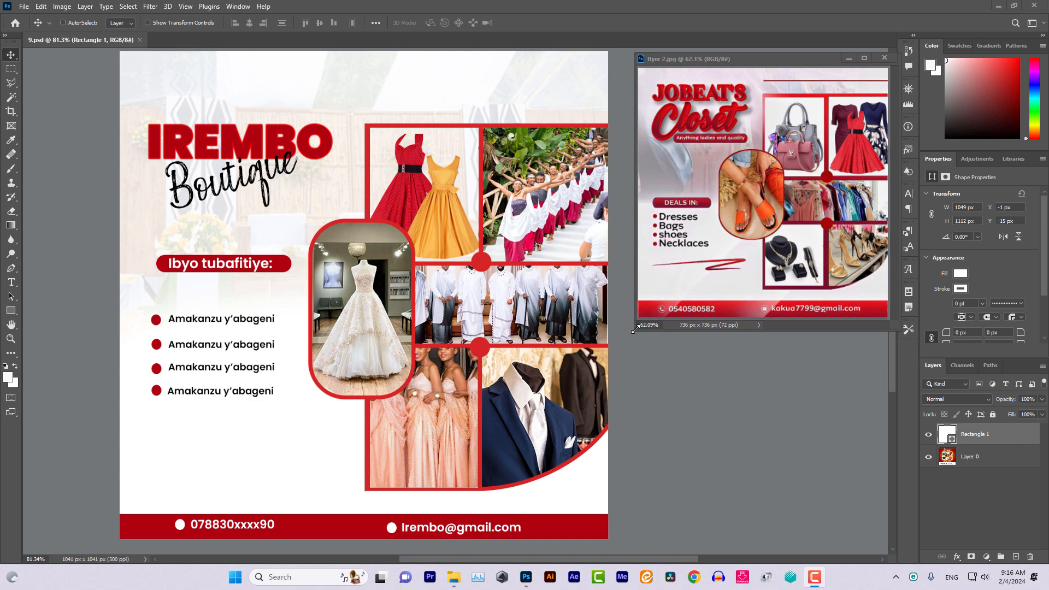
# Enlarge the flyer 2.jpg reference window to about 102% so the whole flyer is visible
pyautogui.moveTo(636, 333); pyautogui.dragTo(164, 518)
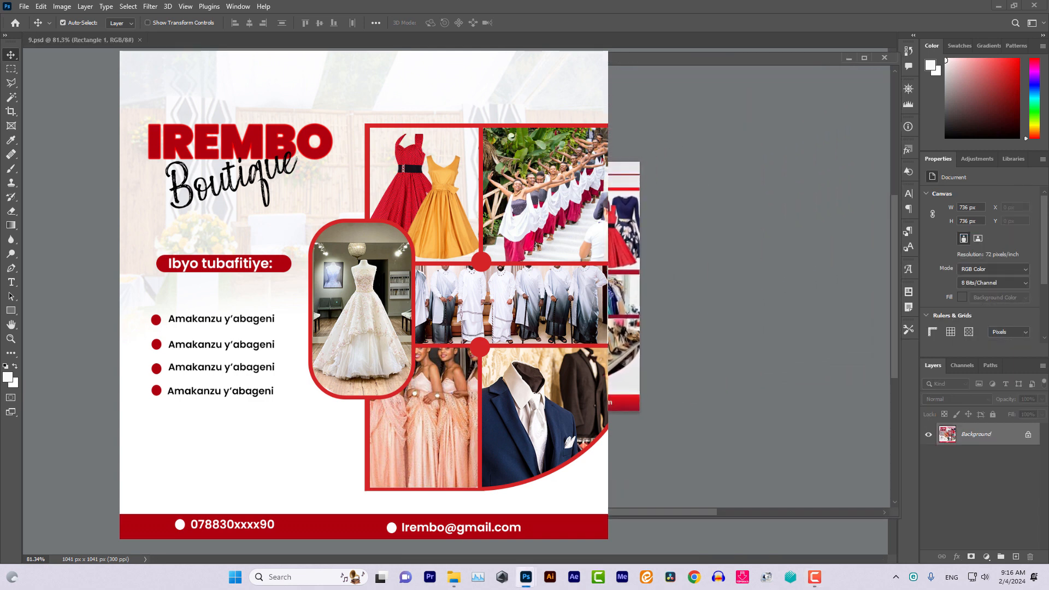
pyautogui.hscroll(-1, 623, 286)
pyautogui.hscroll(3, 623, 286)
pyautogui.scroll(1, 623, 286)
pyautogui.scroll(4, 623, 286)
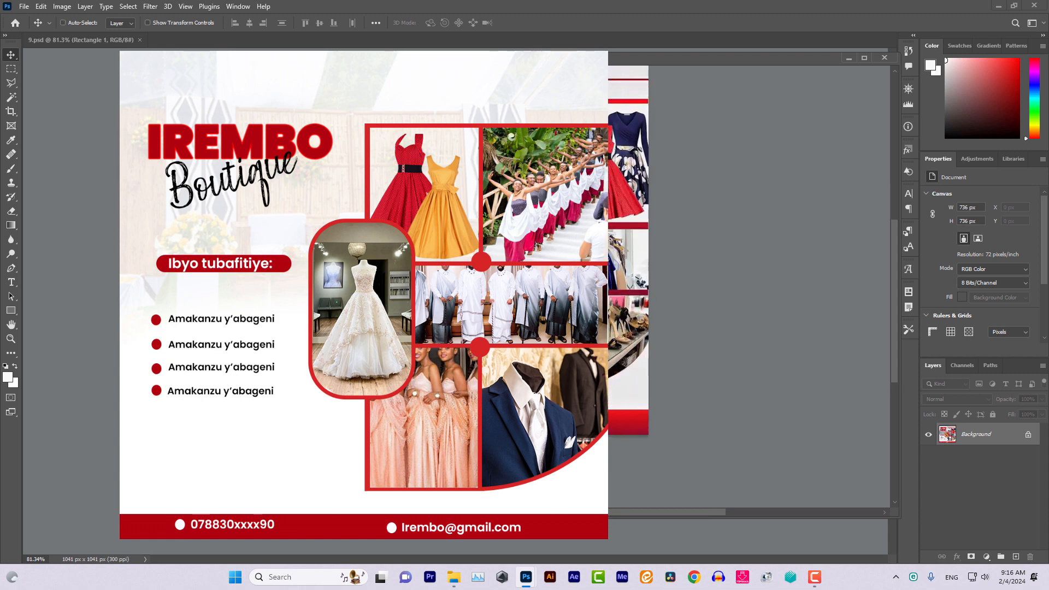
pyautogui.scroll(2, 623, 286)
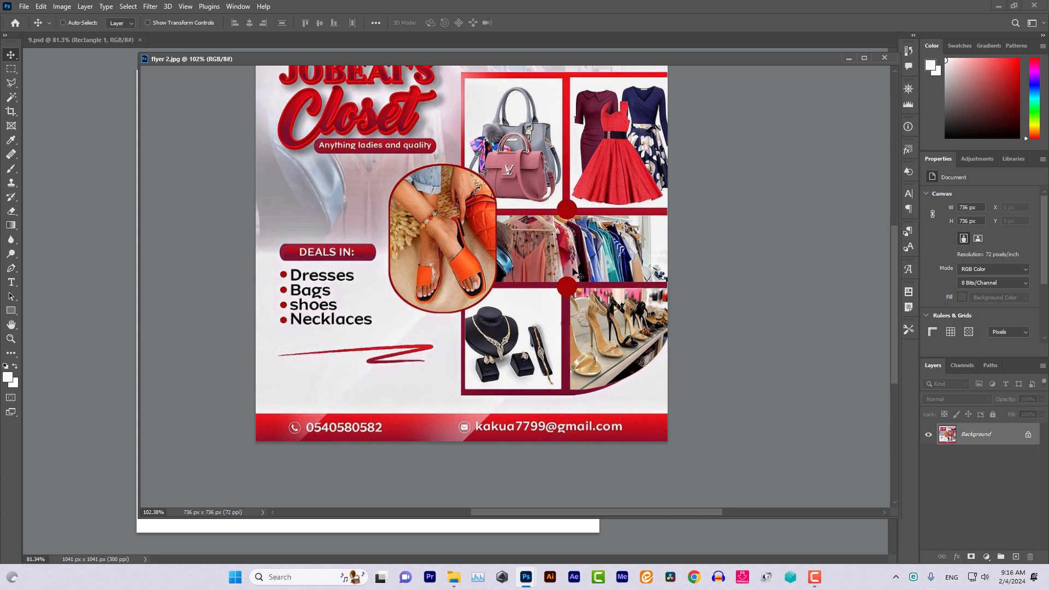
pyautogui.scroll(4, 574, 273)
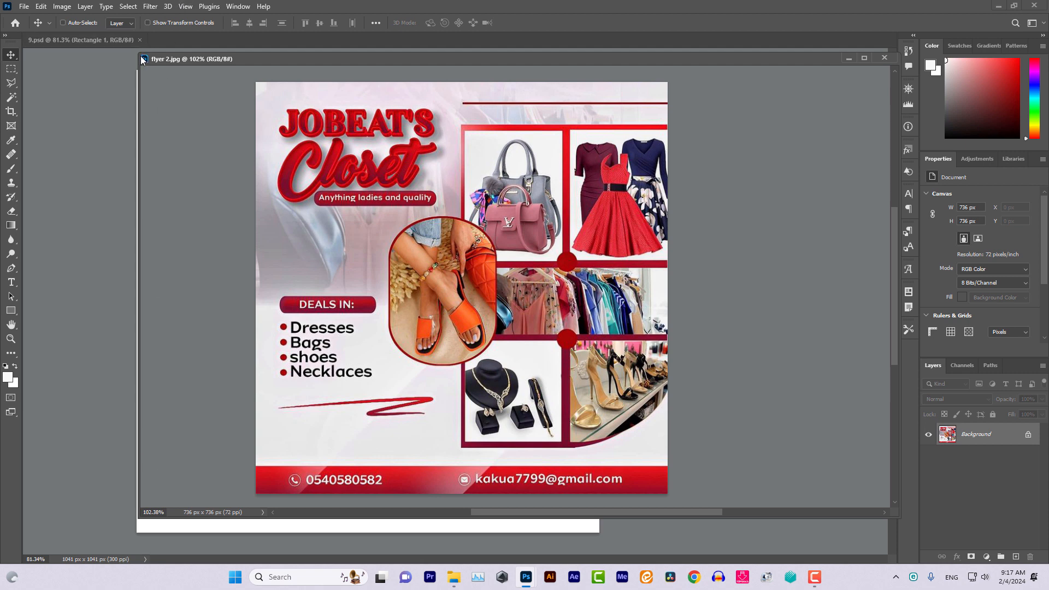
# Shrink and move the flyer 2.jpg window beside the canvas, showing the whole flyer at 63.6%
pyautogui.moveTo(137, 51); pyautogui.dragTo(656, 114)
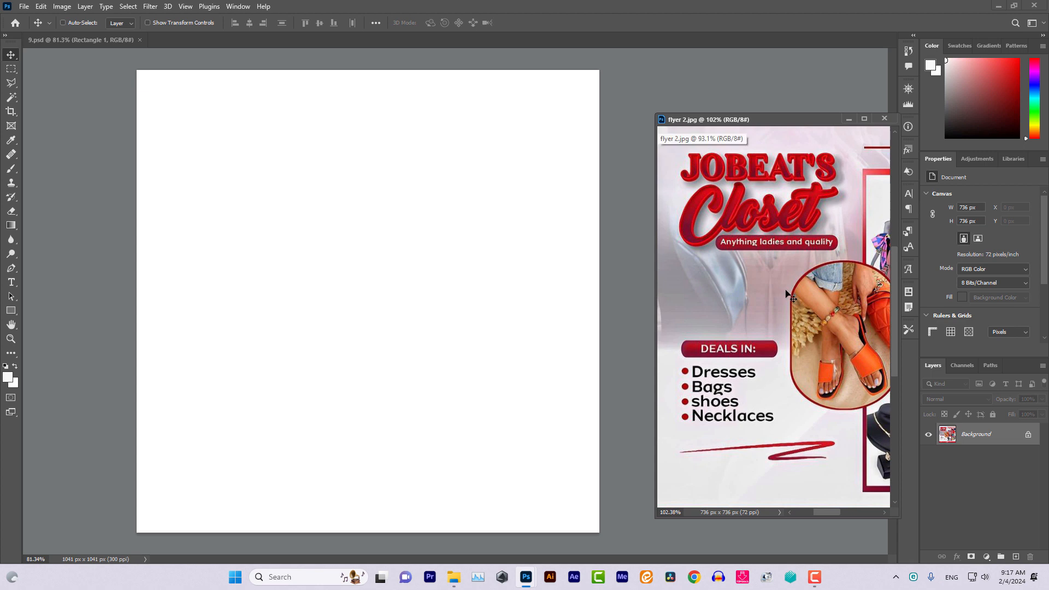
pyautogui.scroll(-3, 787, 295)
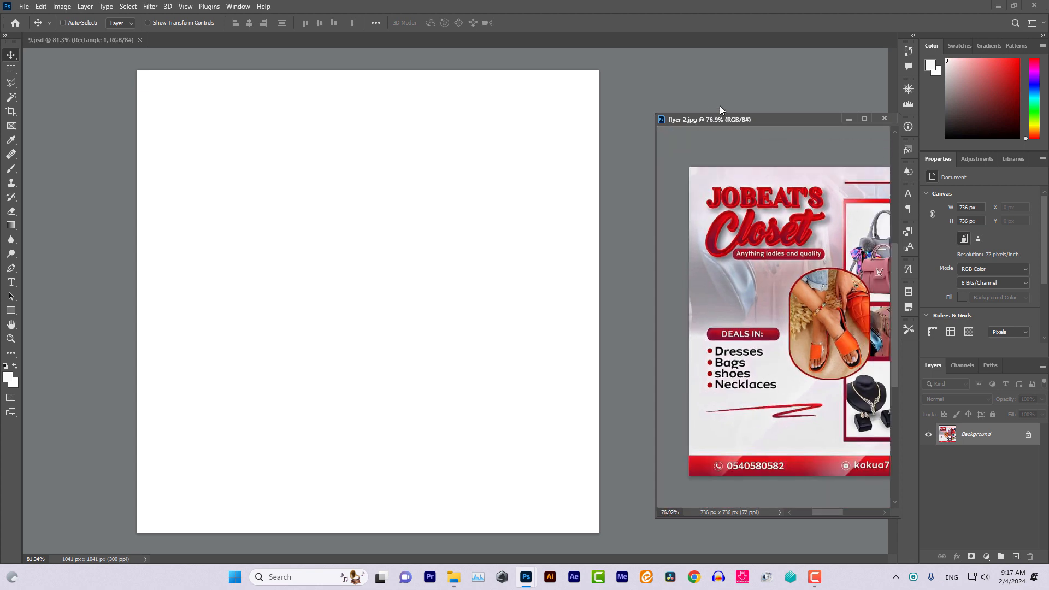
pyautogui.moveTo(752, 121); pyautogui.dragTo(714, 66)
pyautogui.scroll(-2, 711, 235)
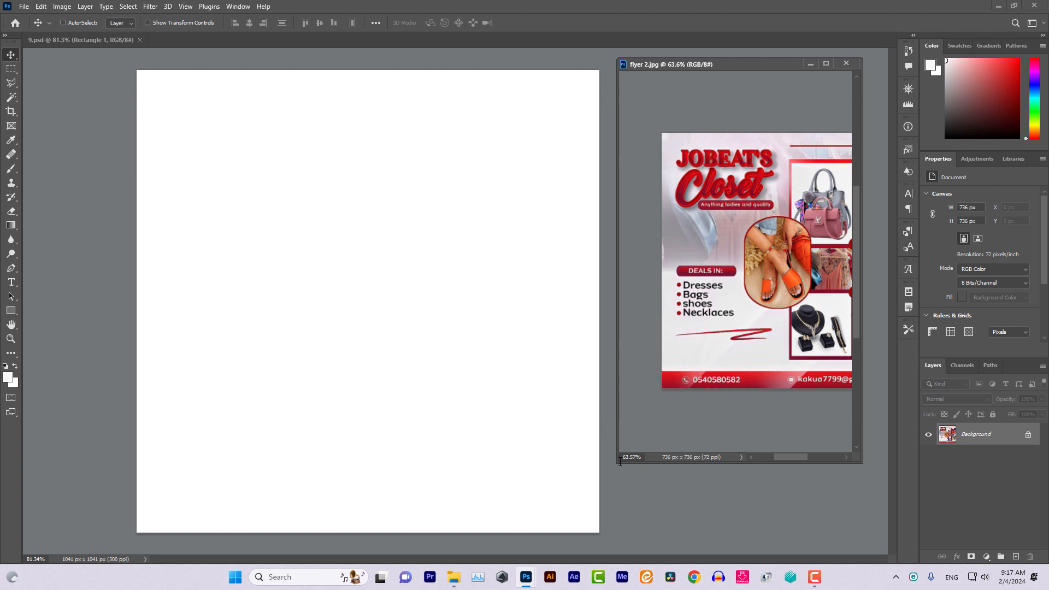
pyautogui.moveTo(620, 462); pyautogui.dragTo(575, 356)
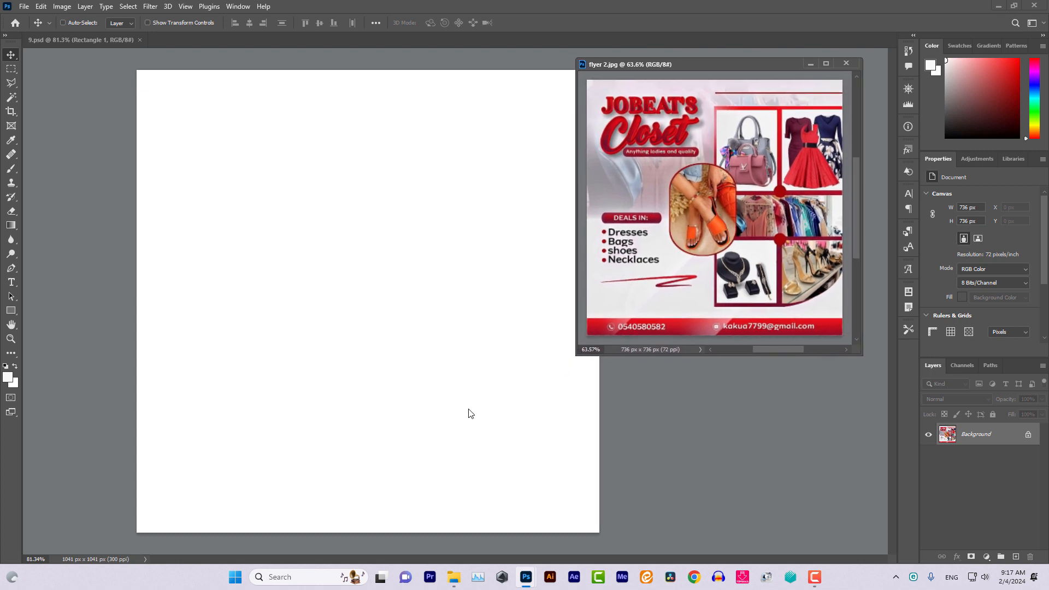
pyautogui.scroll(-2, 459, 417)
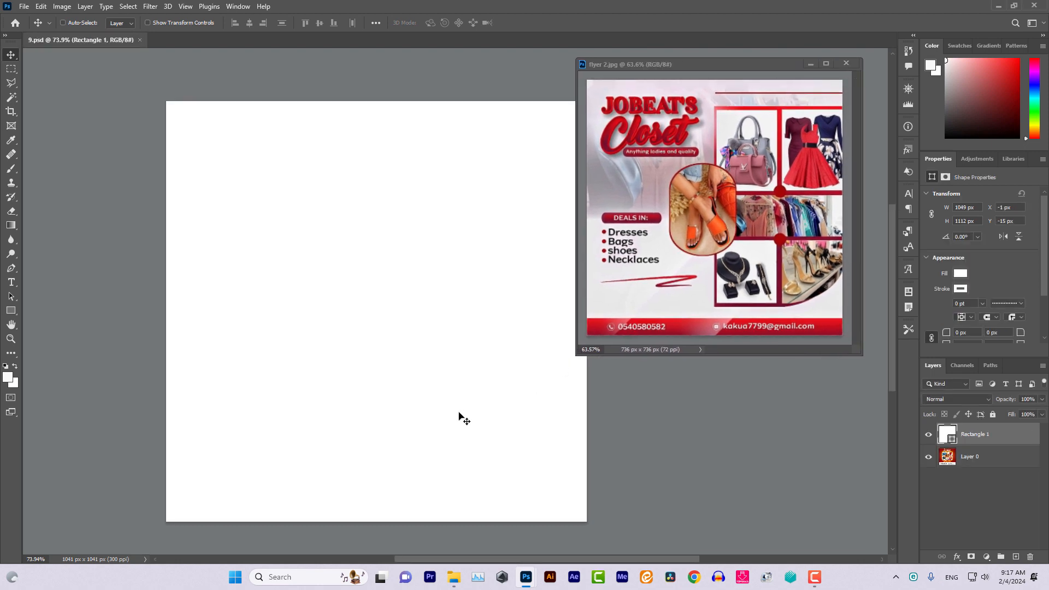
pyautogui.scroll(1, 459, 417)
pyautogui.press('super')
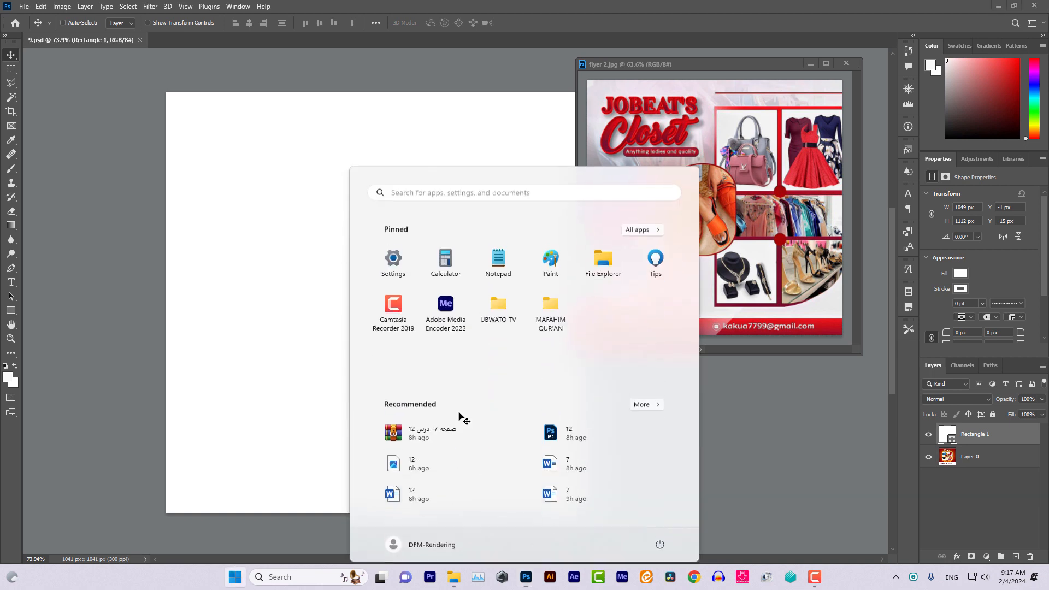
pyautogui.press('super')
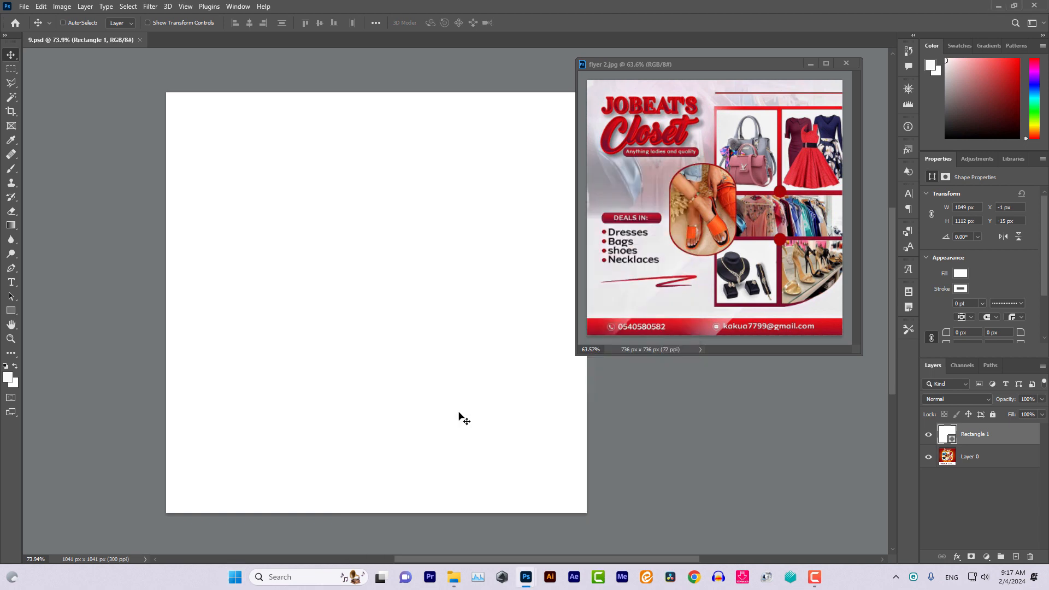
pyautogui.hscroll(3, 462, 418)
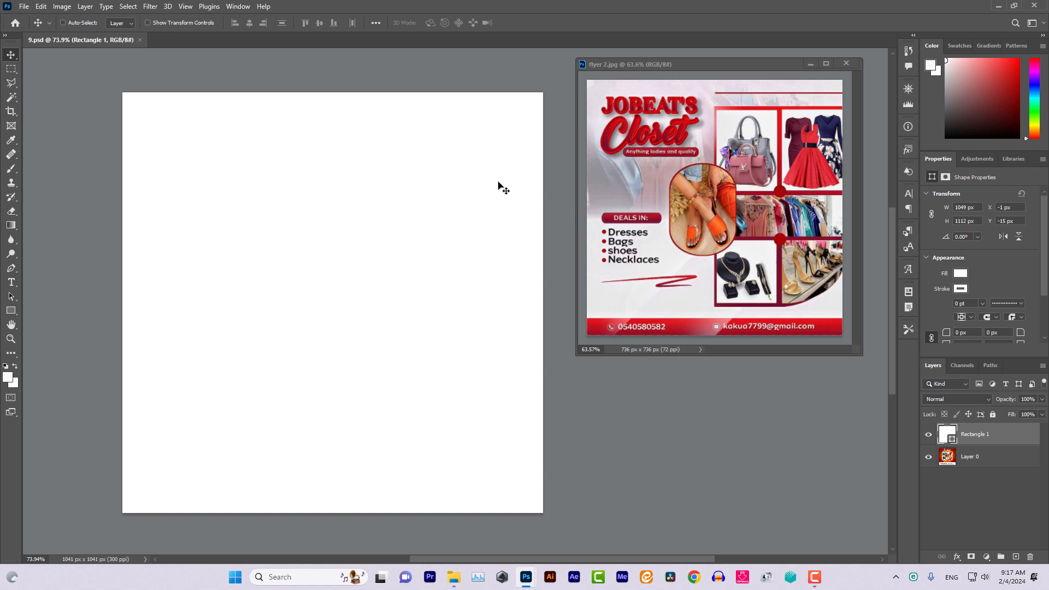
# Add an empty Layer 1 above Rectangle 1 and choose the Stamp Edge rectangle preset
pyautogui.click(49, 21)
pyautogui.scroll(-5, 62, 67)
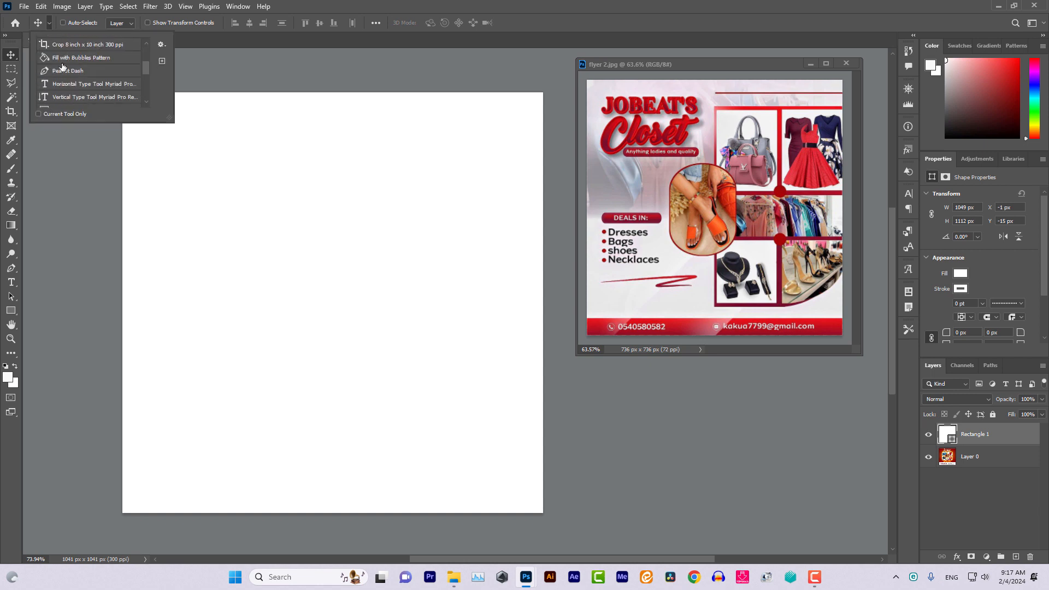
pyautogui.scroll(-2, 62, 67)
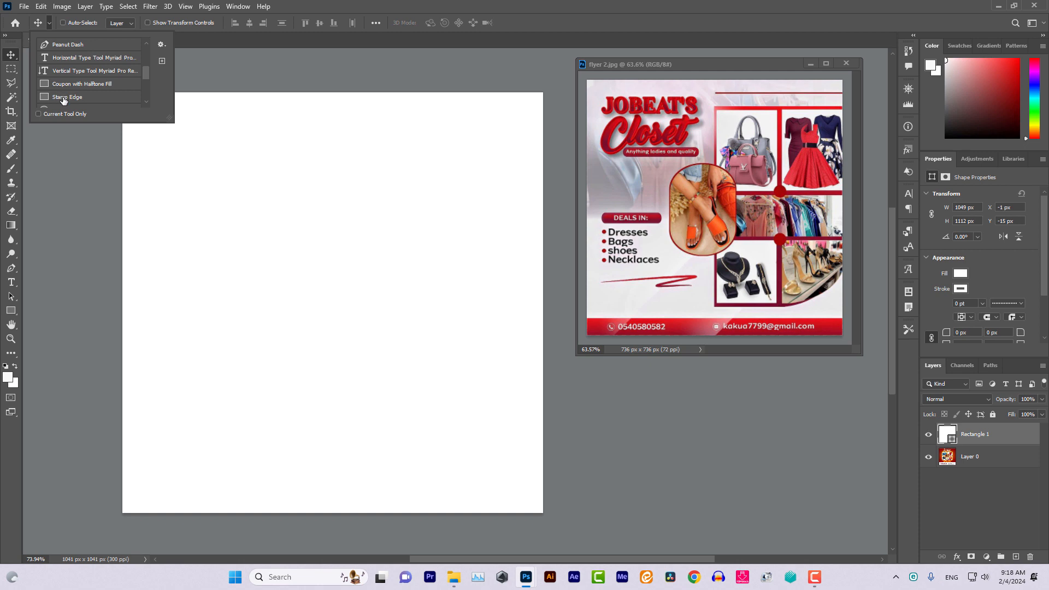
pyautogui.click(1016, 557)
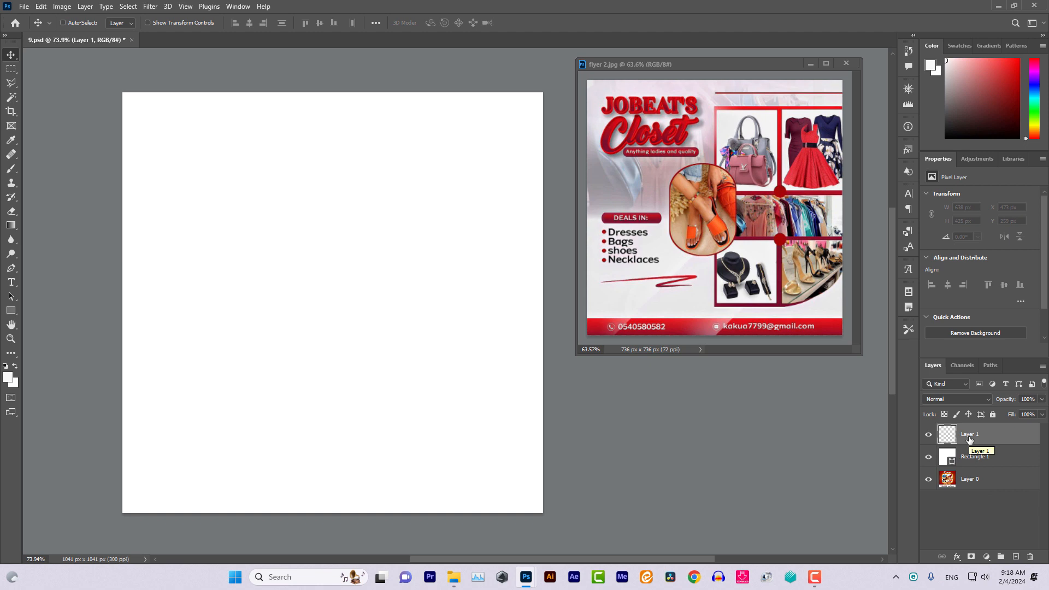
pyautogui.click(50, 23)
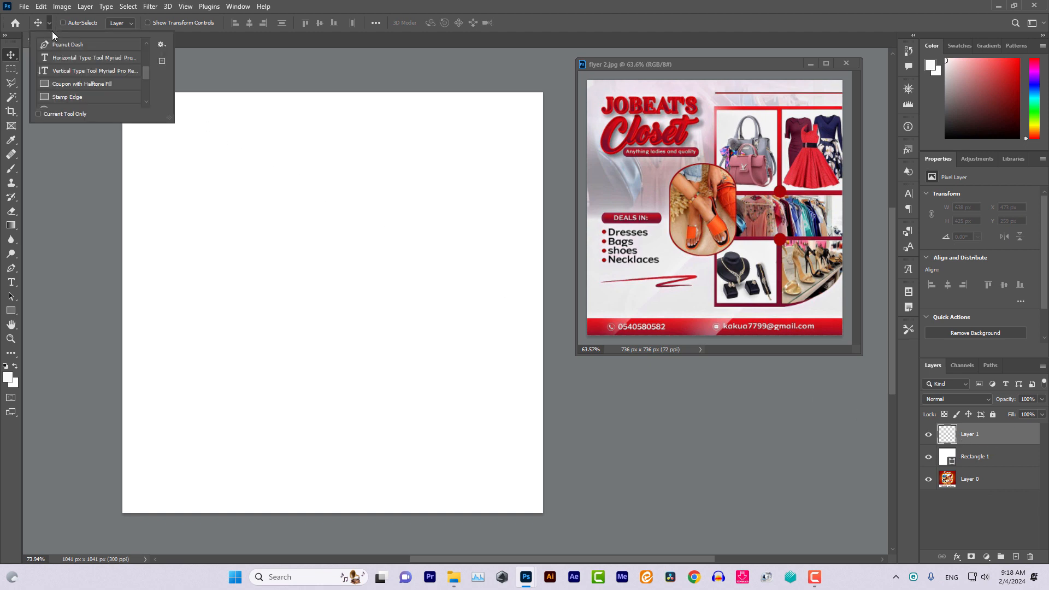
pyautogui.click(57, 98)
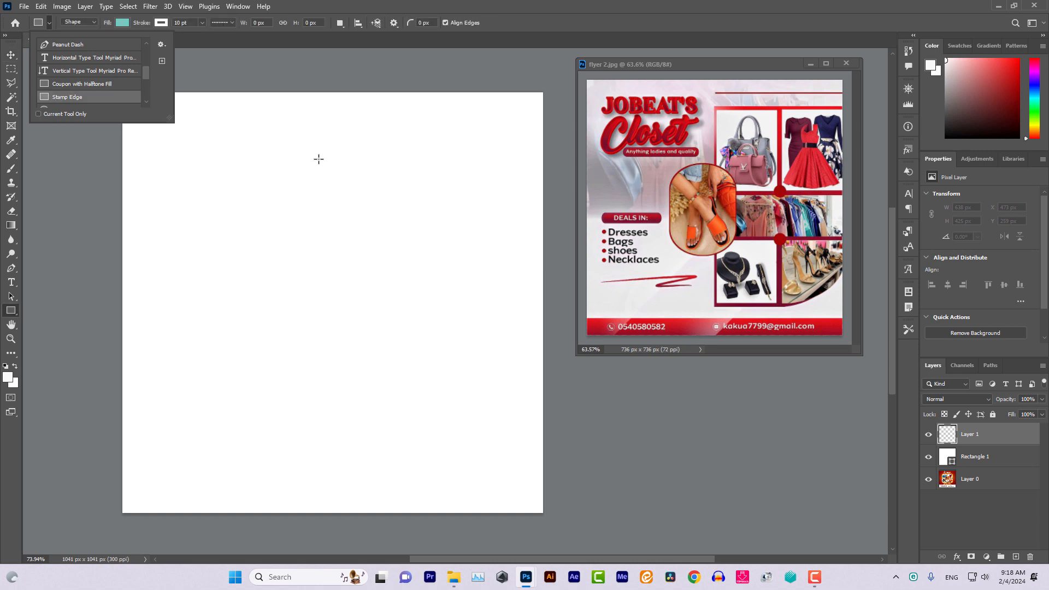
# Draw an 11 × 801 px vertical bar, Rectangle 2, with 0 pt stroke and red fill
pyautogui.moveTo(333, 155); pyautogui.dragTo(337, 478)
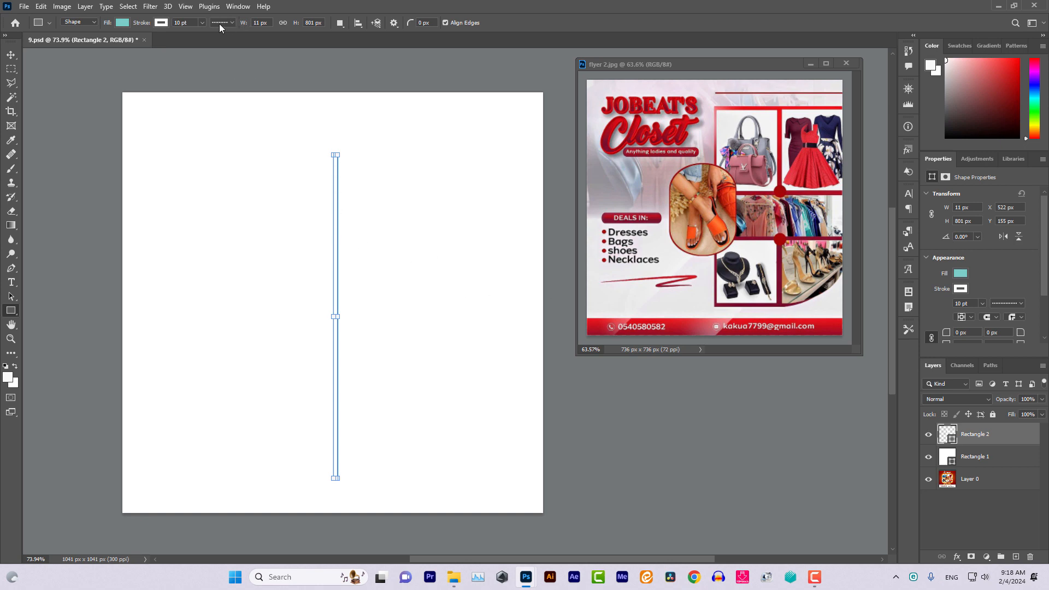
pyautogui.click(202, 24)
pyautogui.moveTo(202, 35); pyautogui.dragTo(142, 26)
pyautogui.click(123, 23)
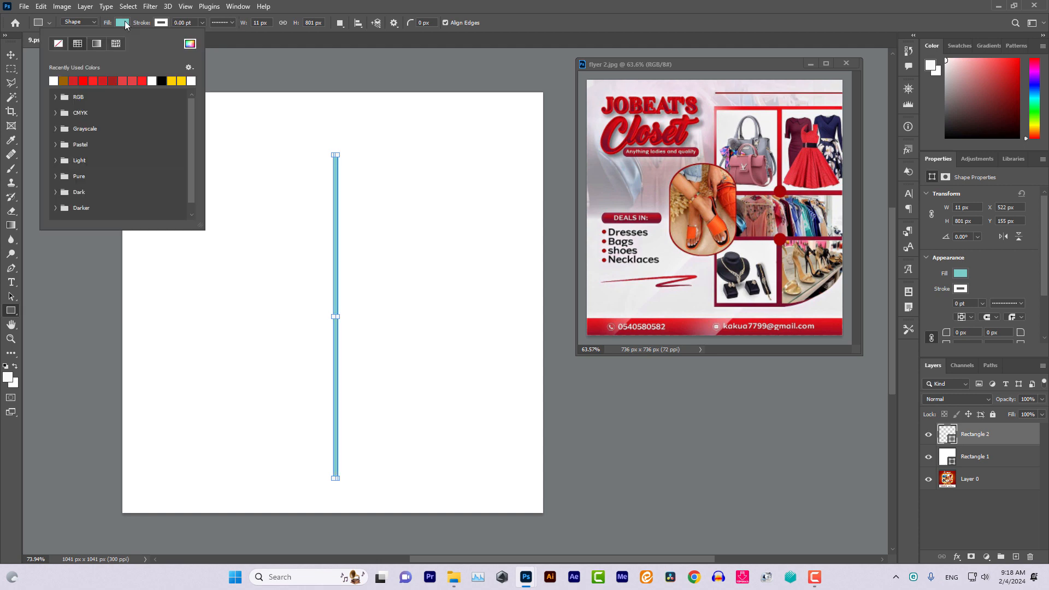
pyautogui.click(74, 81)
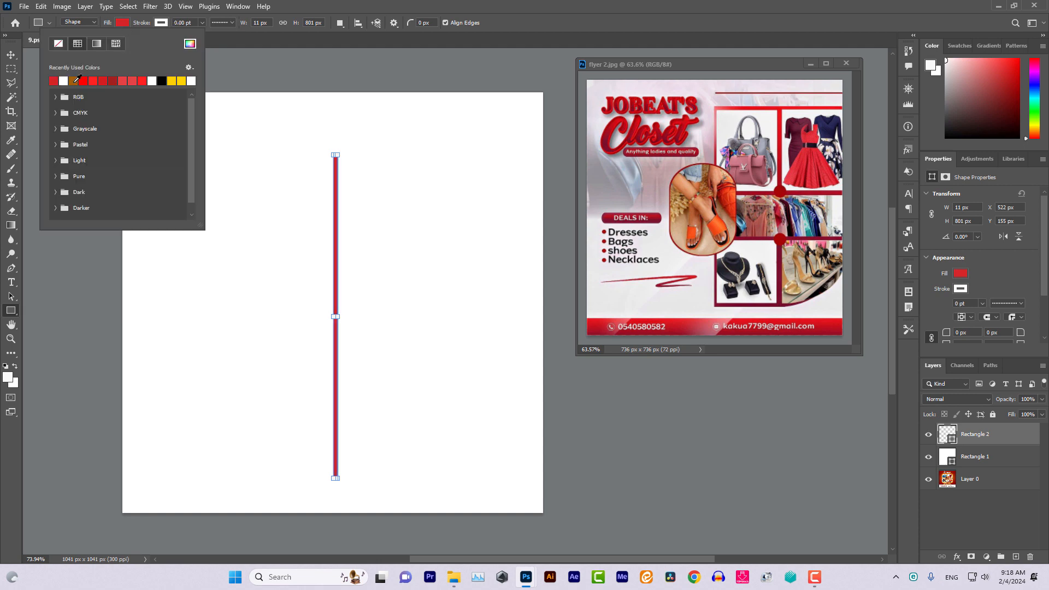
pyautogui.click(97, 21)
pyautogui.click(97, 21)
pyautogui.click(97, 21)
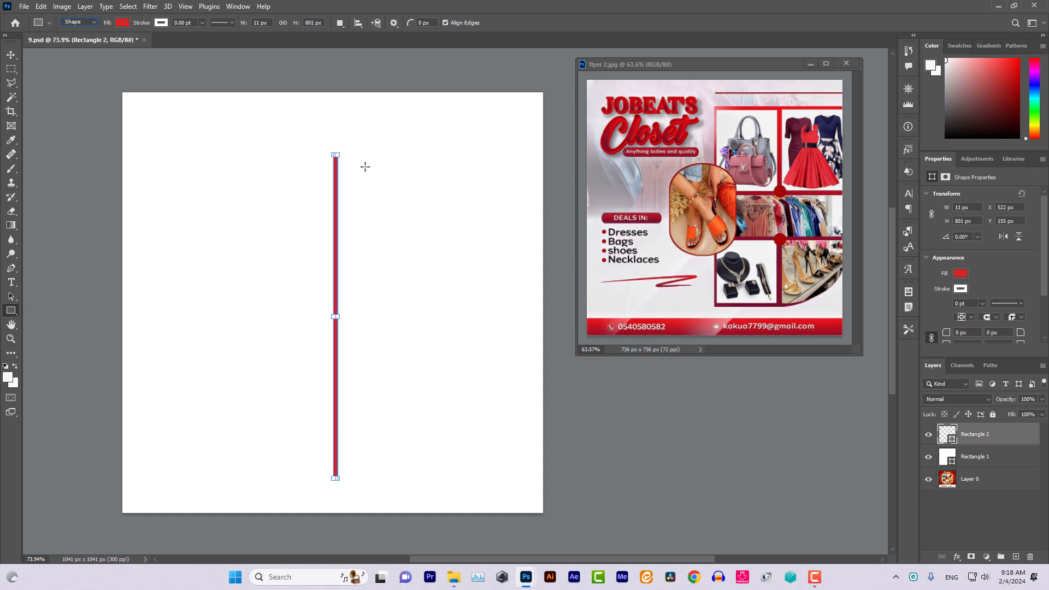
pyautogui.click(11, 56)
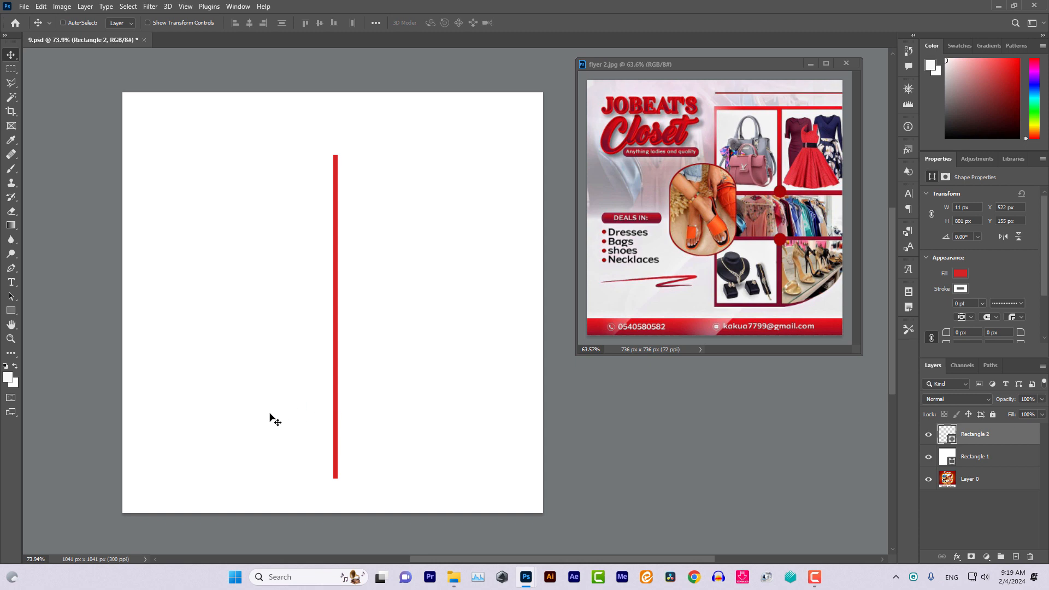
# Draw a 538 × 9 px red horizontal bar with no stroke, nudged up to meet the vertical bar's top
pyautogui.click(1015, 556)
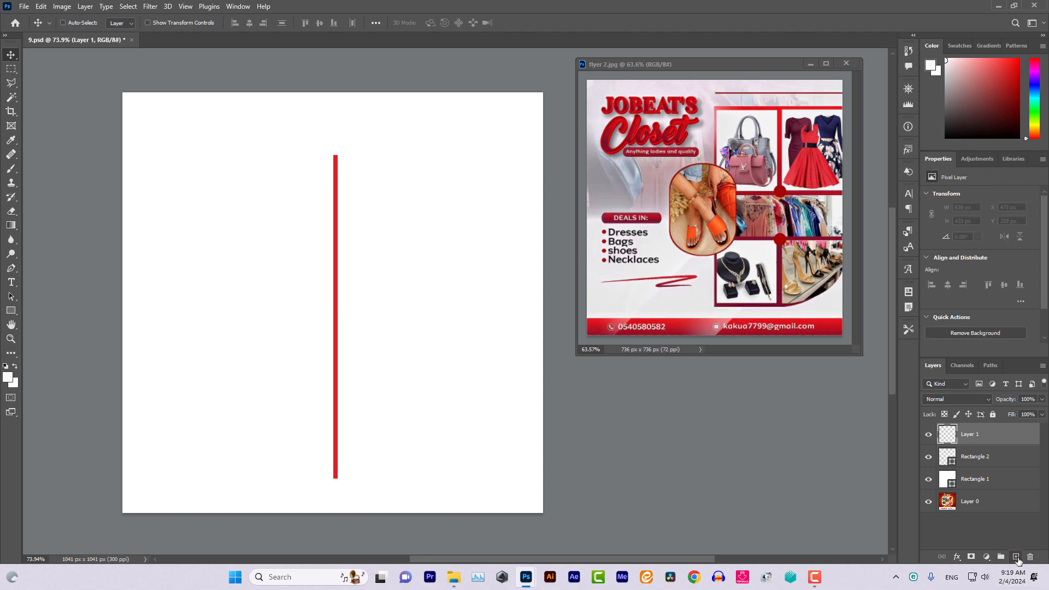
pyautogui.click(48, 22)
pyautogui.click(59, 97)
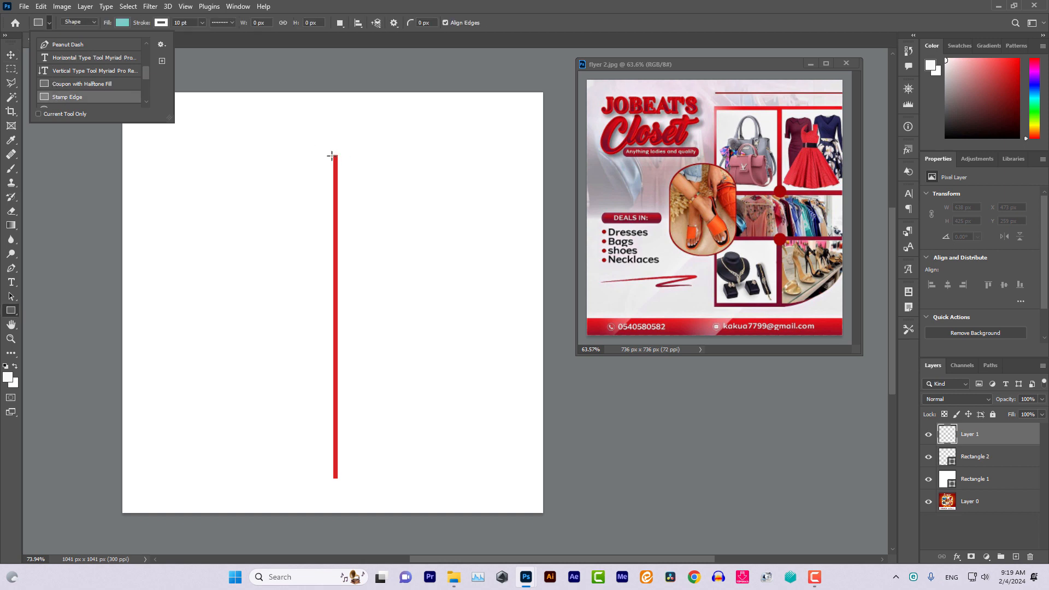
pyautogui.moveTo(334, 155); pyautogui.dragTo(552, 158)
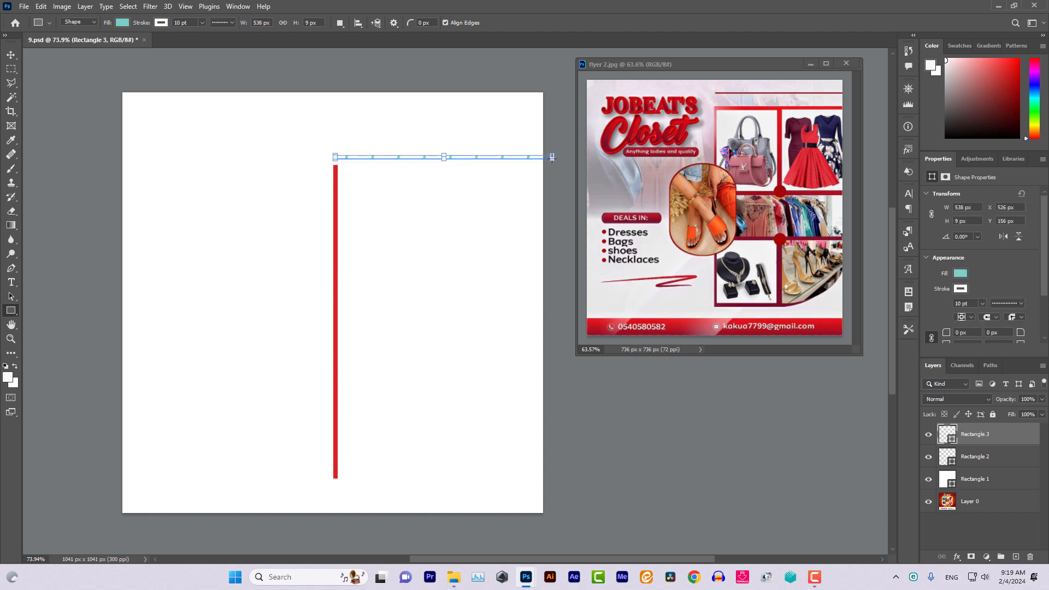
pyautogui.click(201, 22)
pyautogui.moveTo(202, 36); pyautogui.dragTo(155, 41)
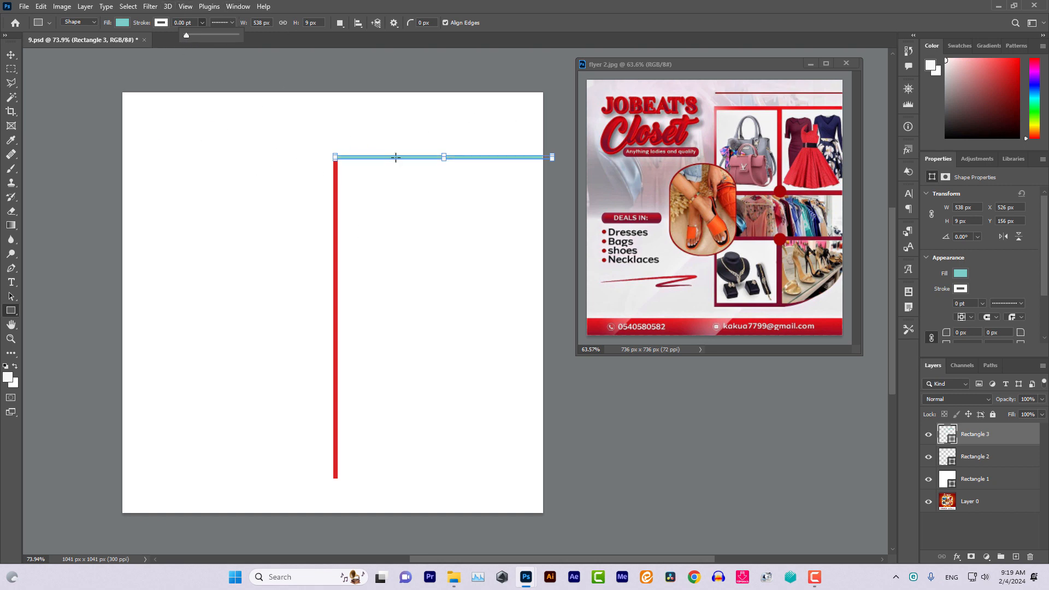
pyautogui.click(122, 23)
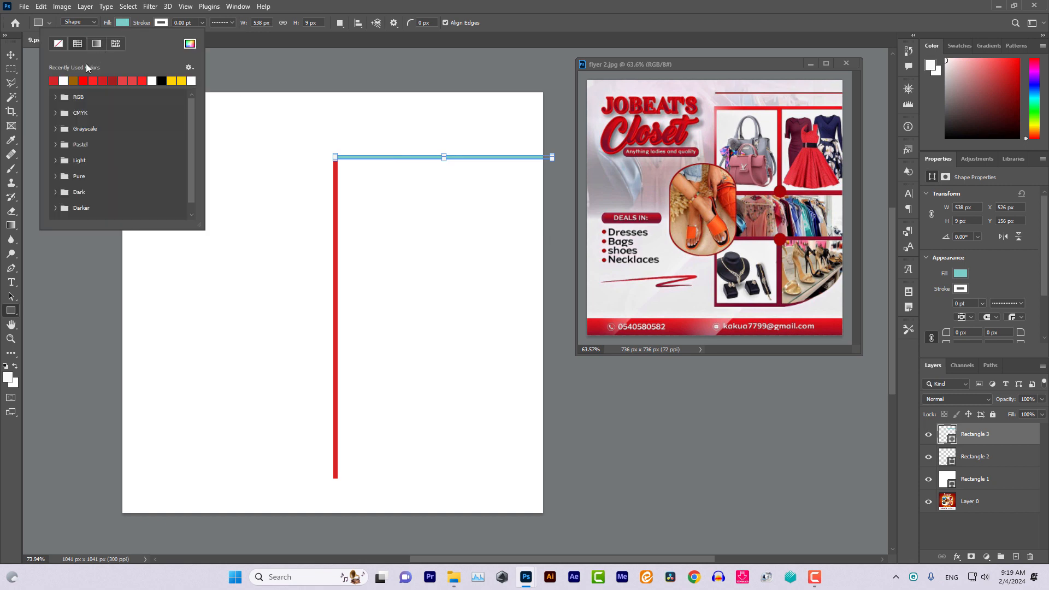
pyautogui.click(54, 81)
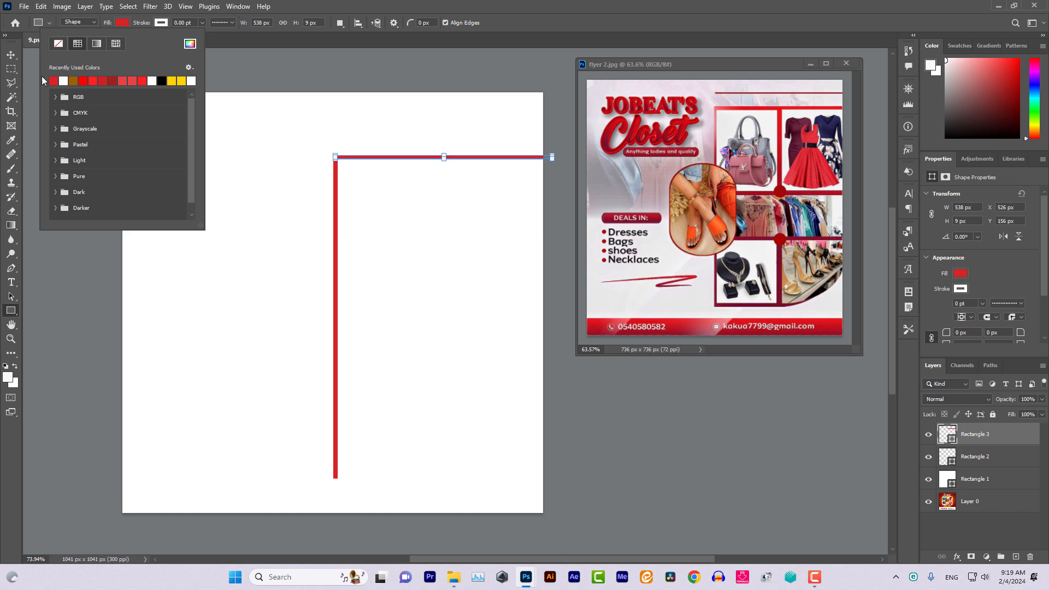
pyautogui.click(4, 55)
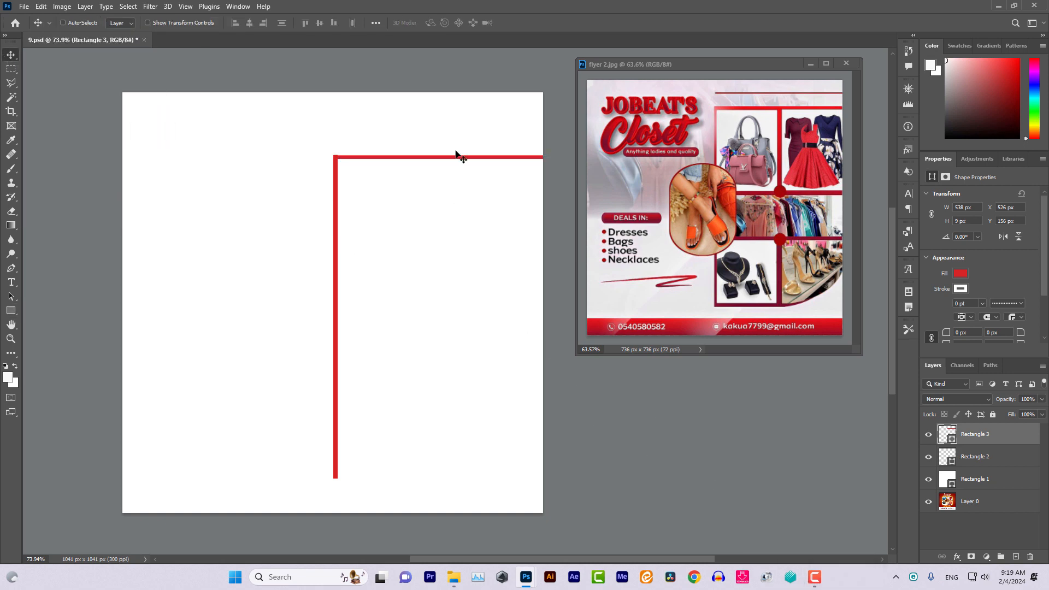
pyautogui.press('Up')
pyautogui.press('Up')
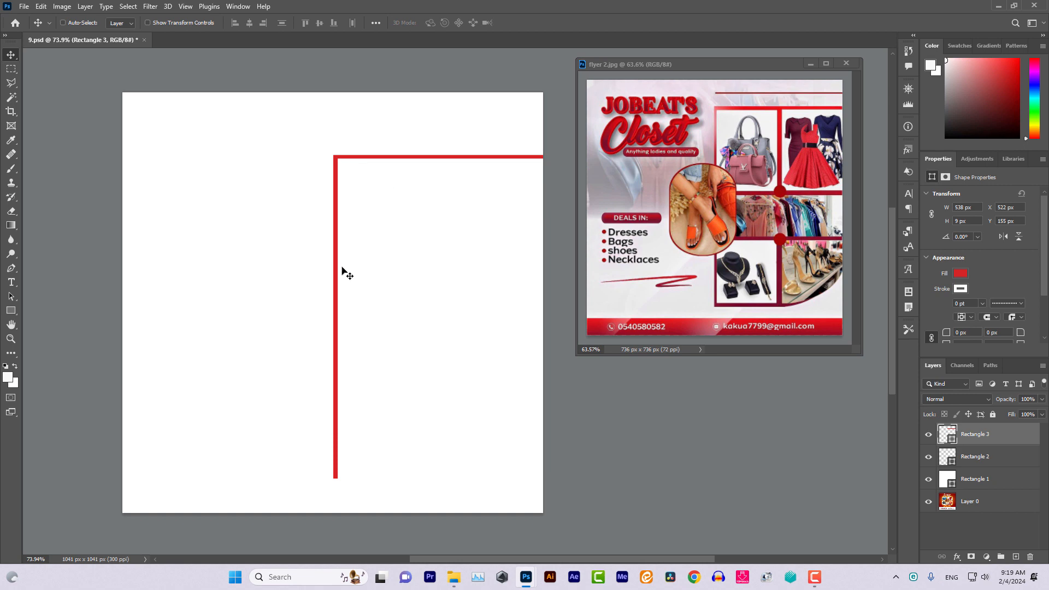
# Duplicate Rectangle 3 and drag the copy down to Y 449 px
pyautogui.rightClick(420, 159)
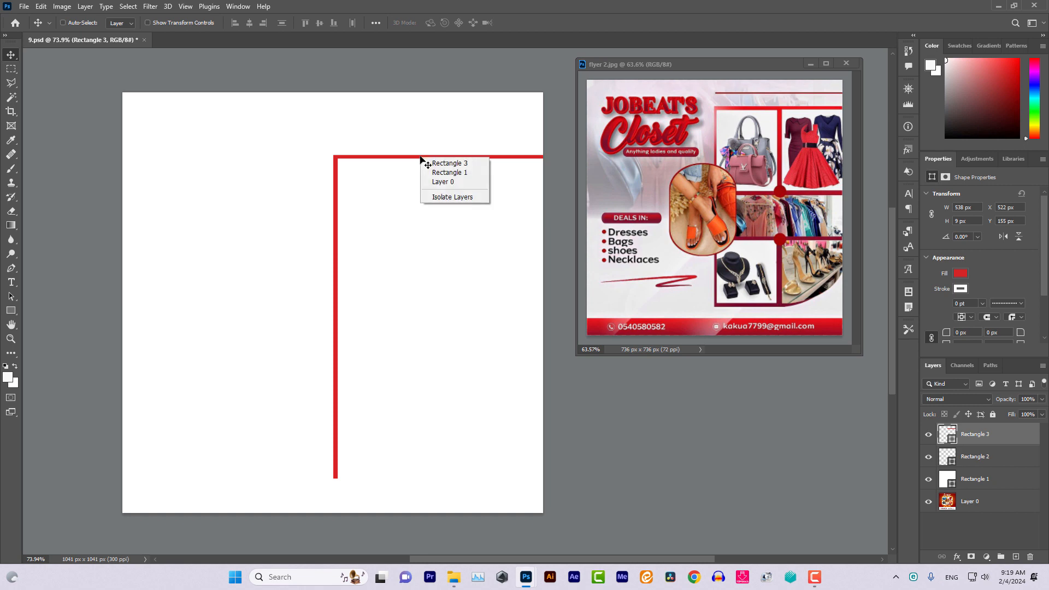
pyautogui.click(439, 161)
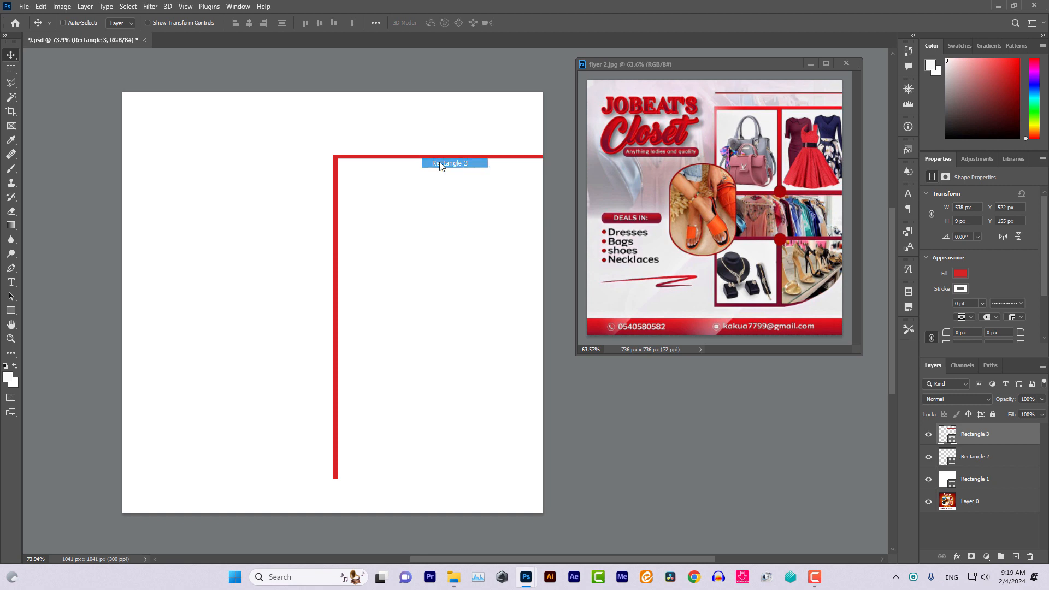
pyautogui.rightClick(1009, 436)
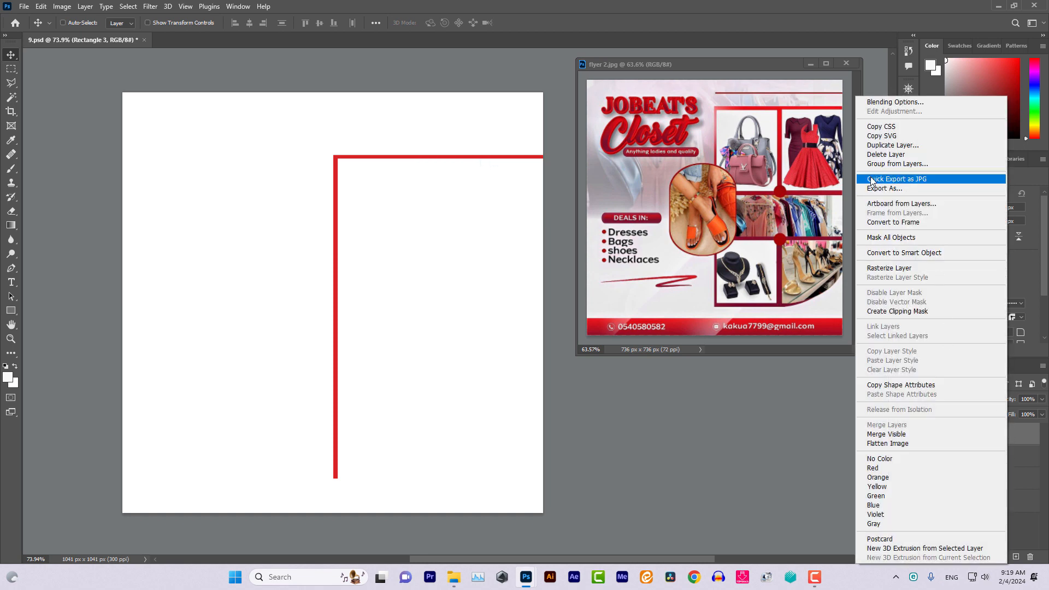
pyautogui.click(880, 146)
pyautogui.click(614, 160)
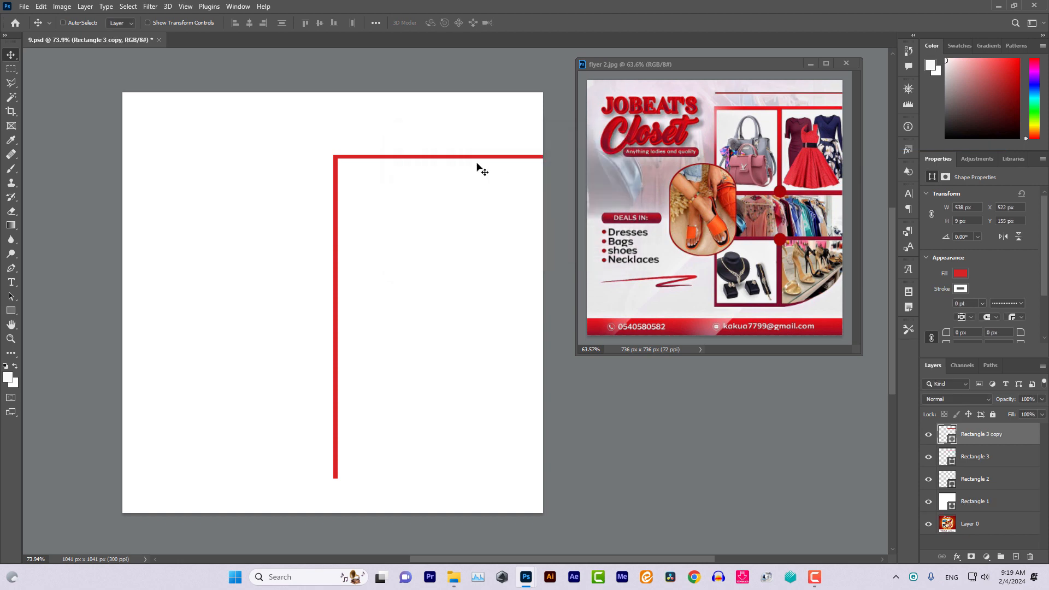
pyautogui.moveTo(476, 159); pyautogui.dragTo(480, 282)
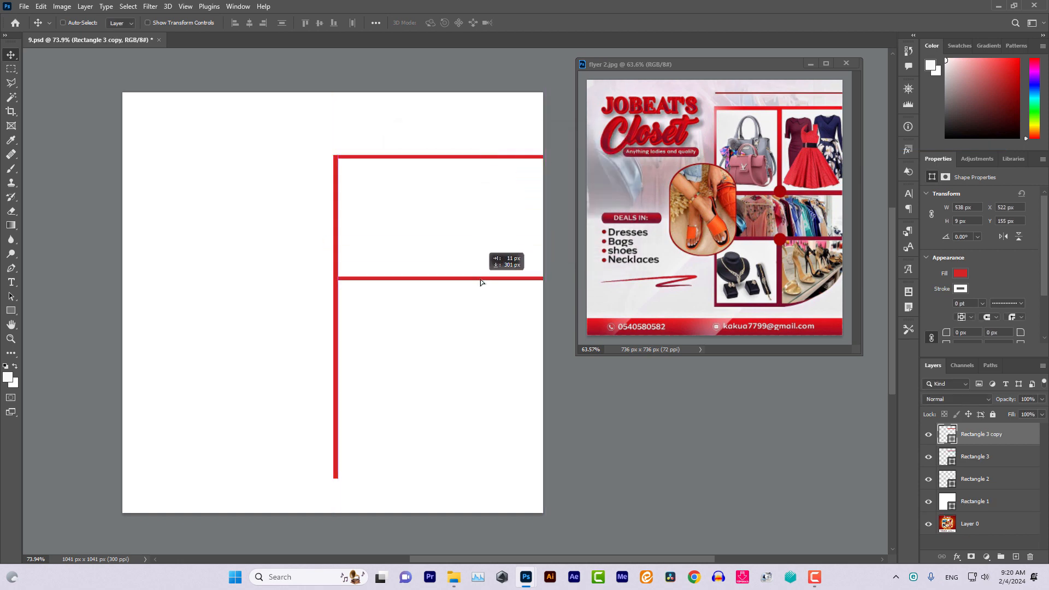
pyautogui.moveTo(480, 279); pyautogui.dragTo(481, 276)
# Duplicate the copied bar and drag Rectangle 3 copy 2 lower to form a third row
pyautogui.rightClick(480, 276)
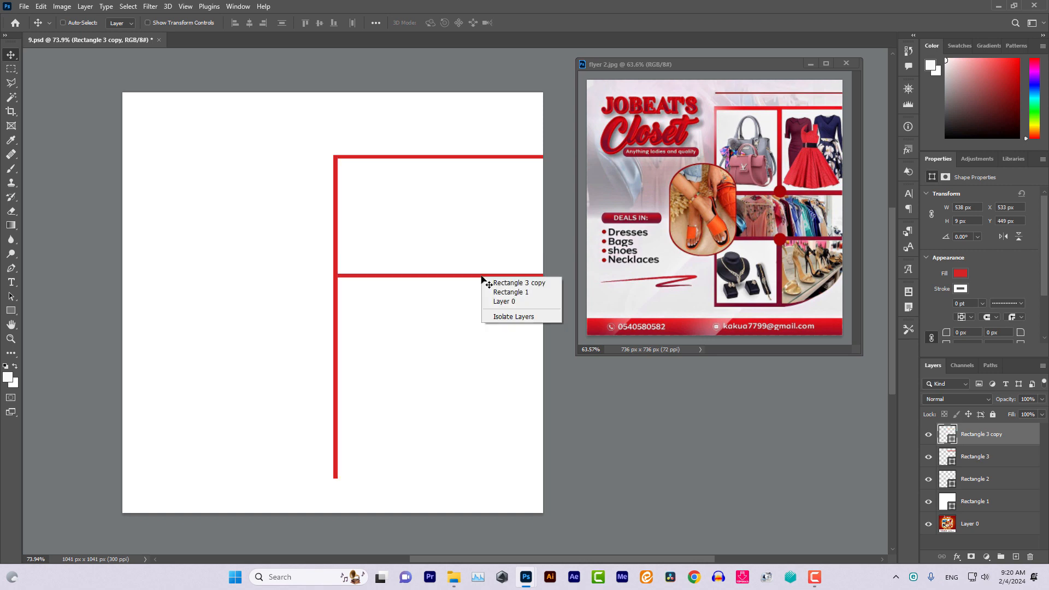
pyautogui.click(505, 284)
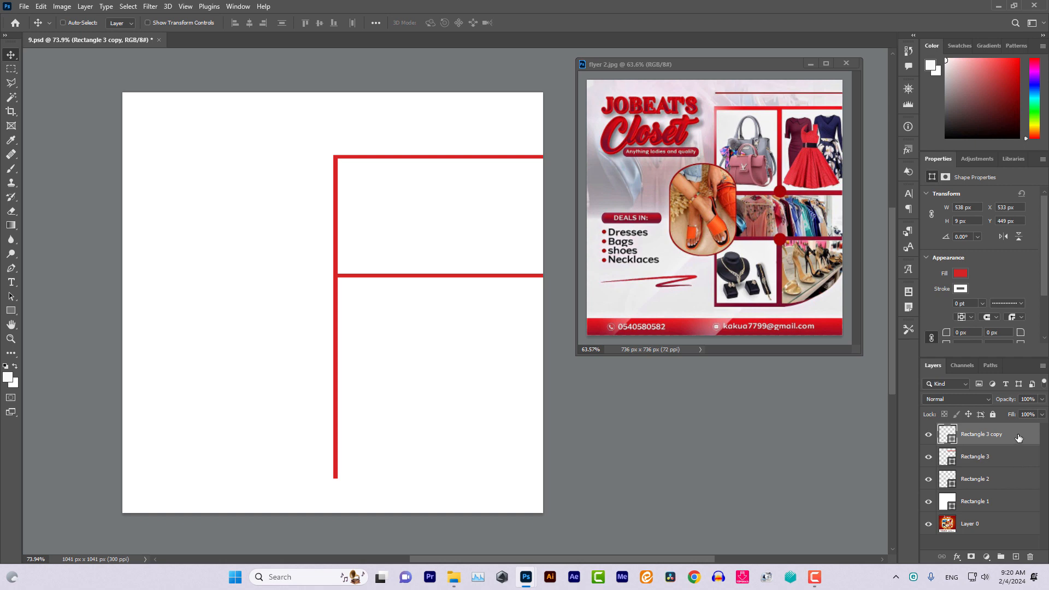
pyautogui.rightClick(1016, 437)
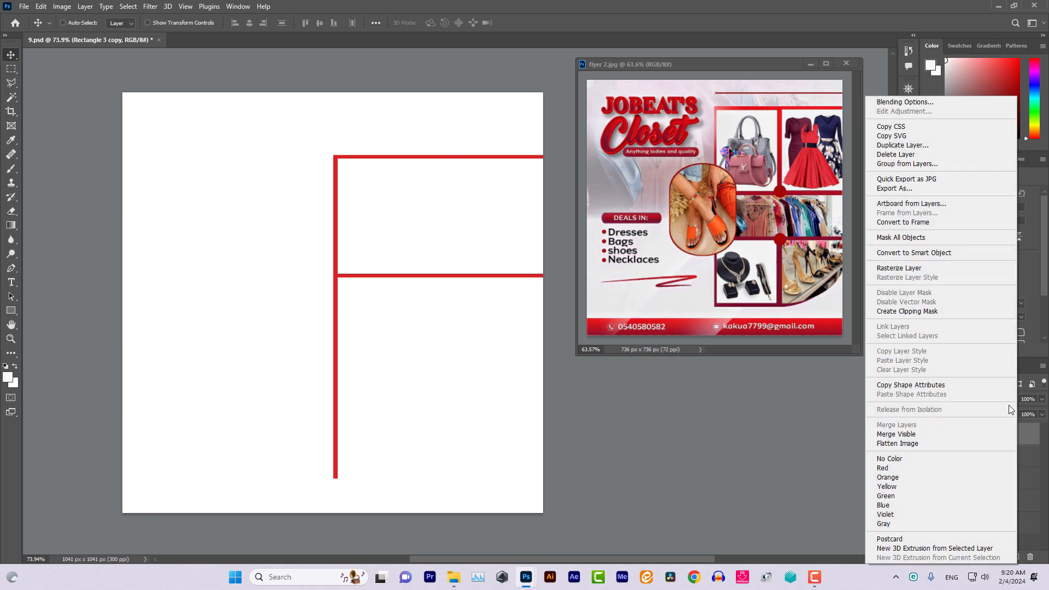
pyautogui.click(903, 145)
pyautogui.click(610, 164)
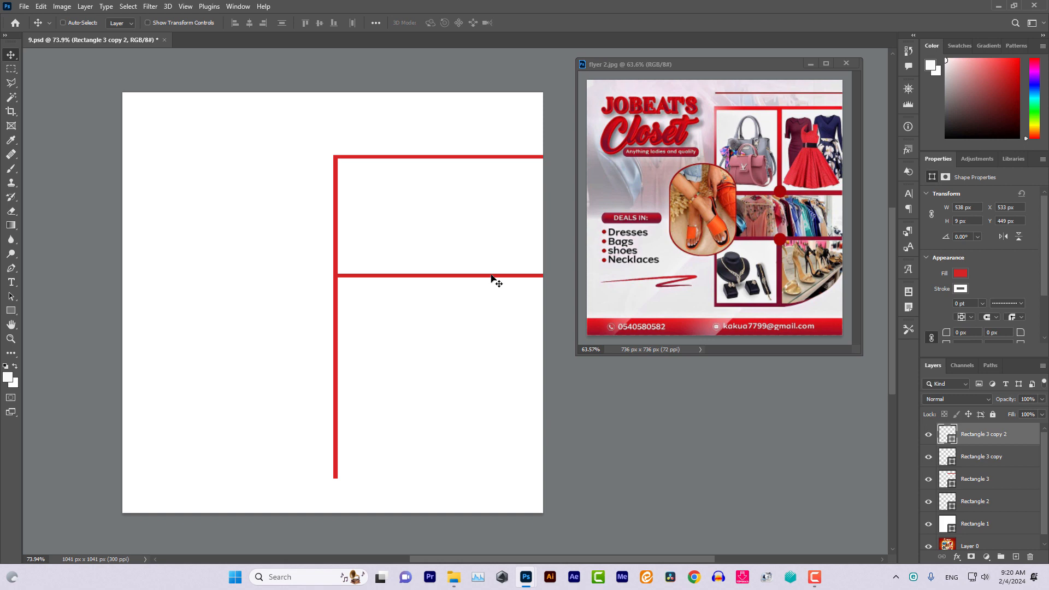
pyautogui.moveTo(491, 277); pyautogui.dragTo(487, 347)
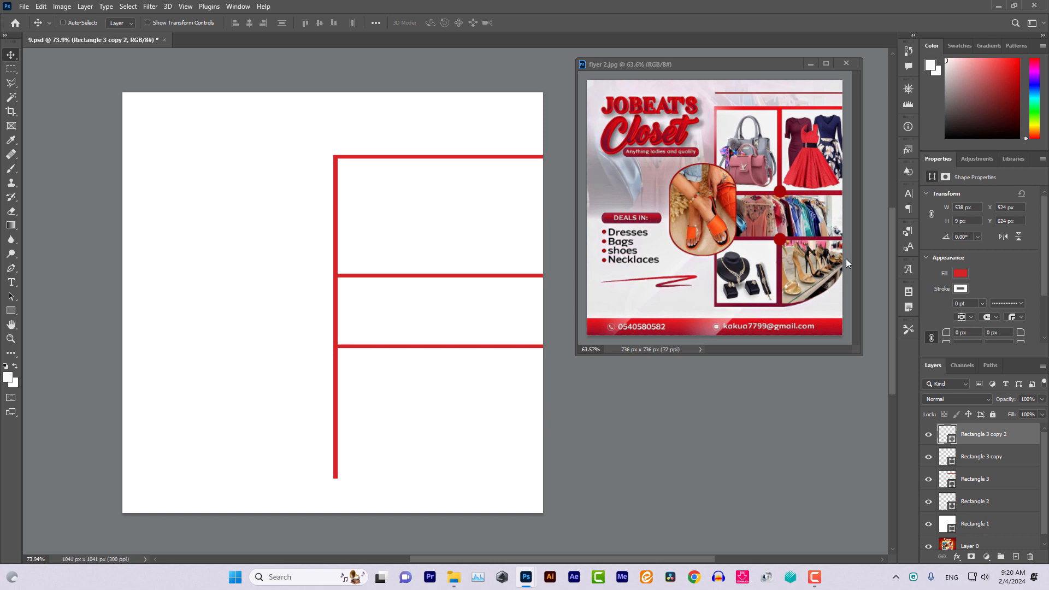
# Draw a 9 × 299 px red vertical divider with 0 pt stroke in the top row using Stamp Edge
pyautogui.click(1011, 553)
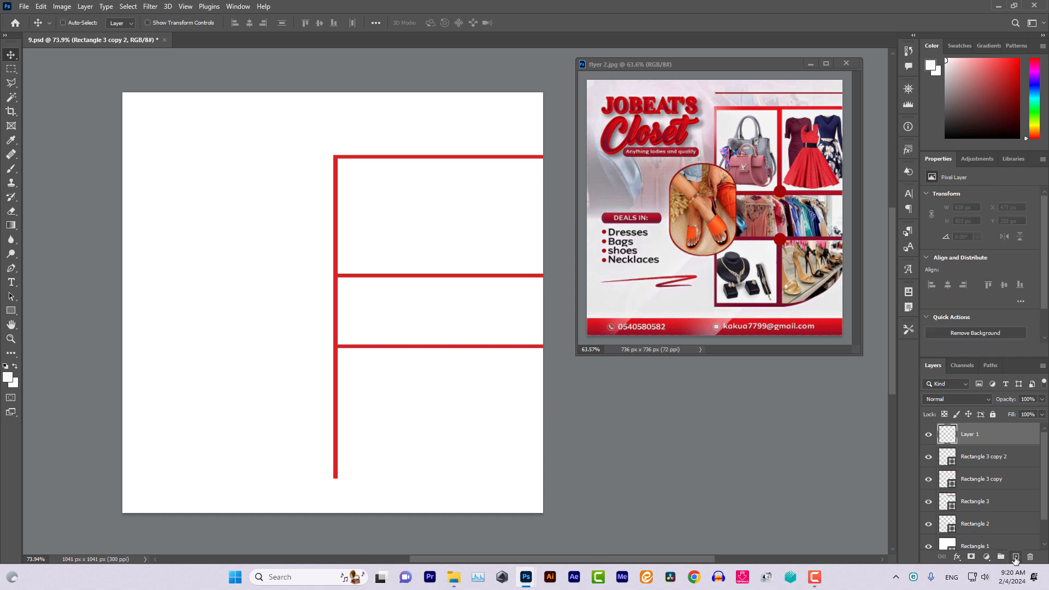
pyautogui.click(48, 22)
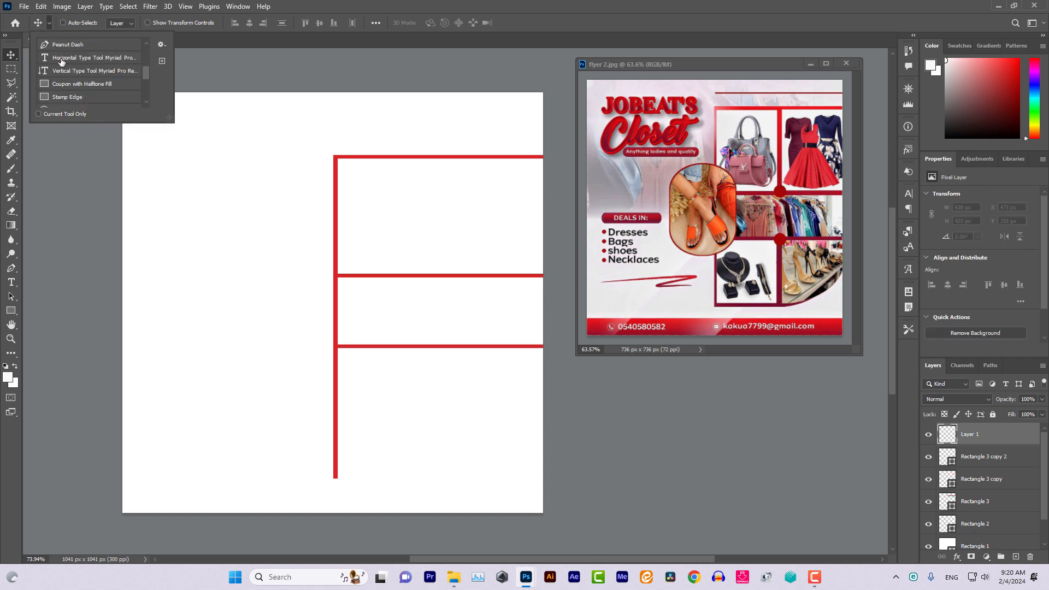
pyautogui.click(68, 98)
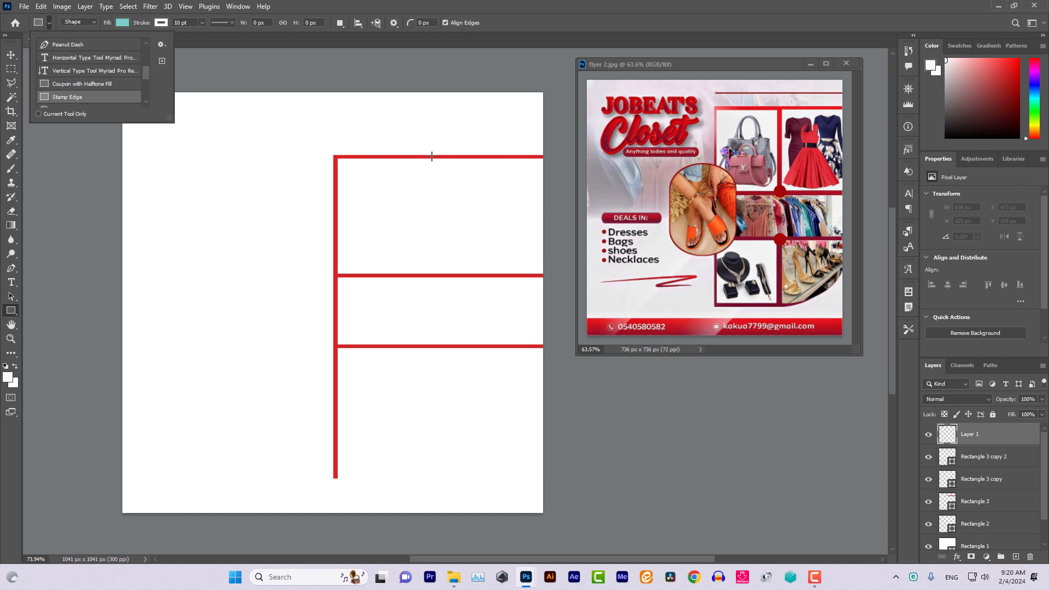
pyautogui.moveTo(431, 157); pyautogui.dragTo(434, 277)
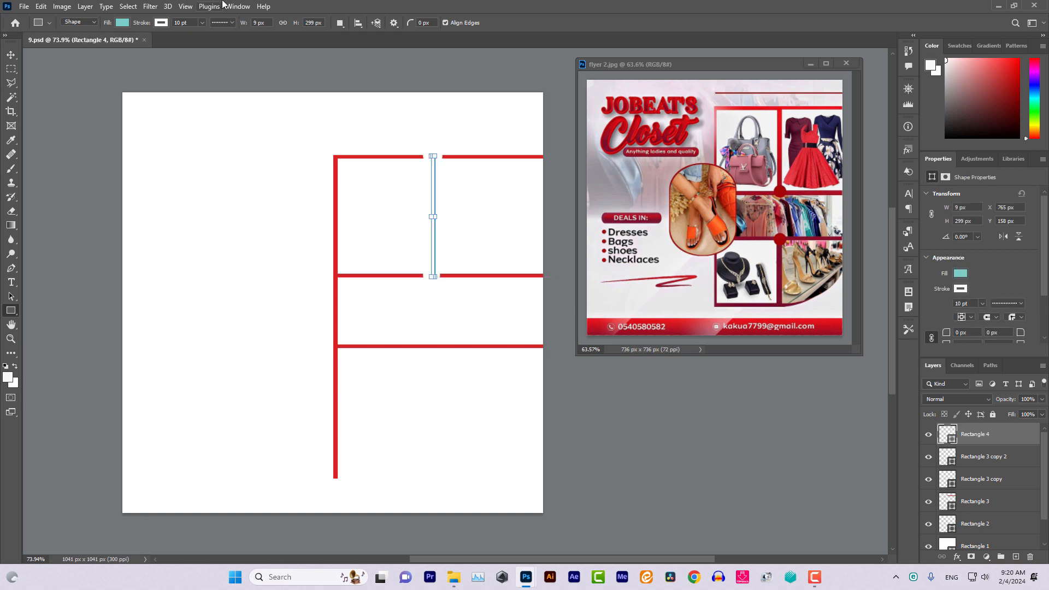
pyautogui.click(203, 23)
pyautogui.moveTo(202, 36); pyautogui.dragTo(157, 36)
pyautogui.click(123, 23)
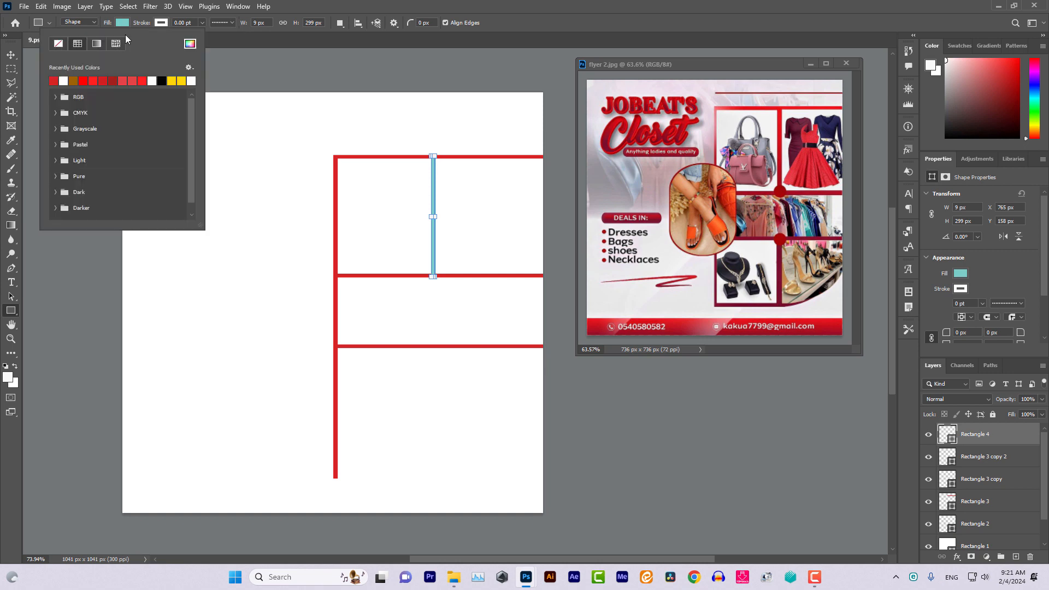
pyautogui.click(56, 79)
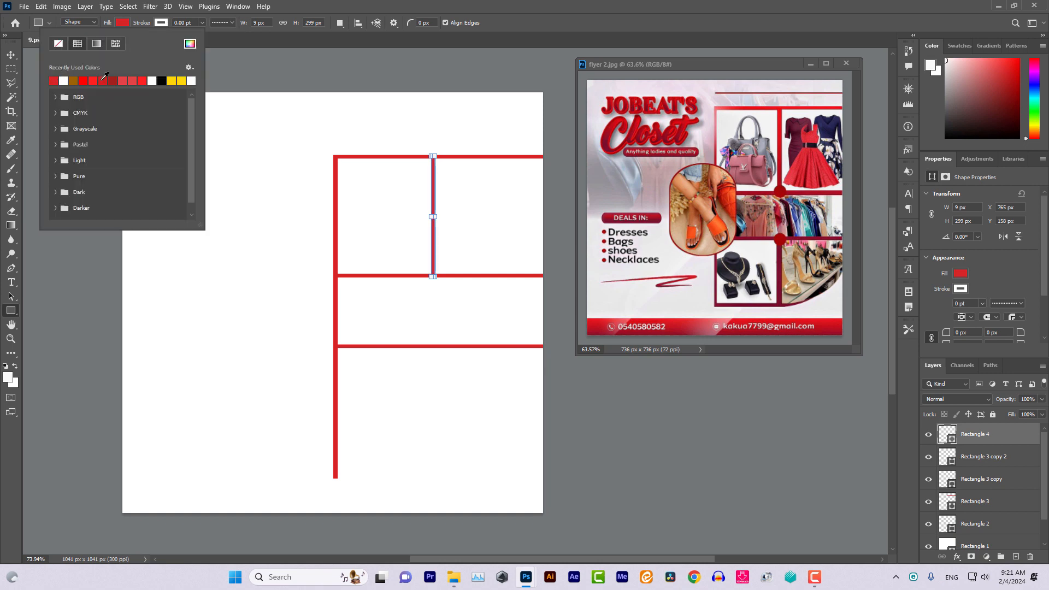
pyautogui.click(23, 47)
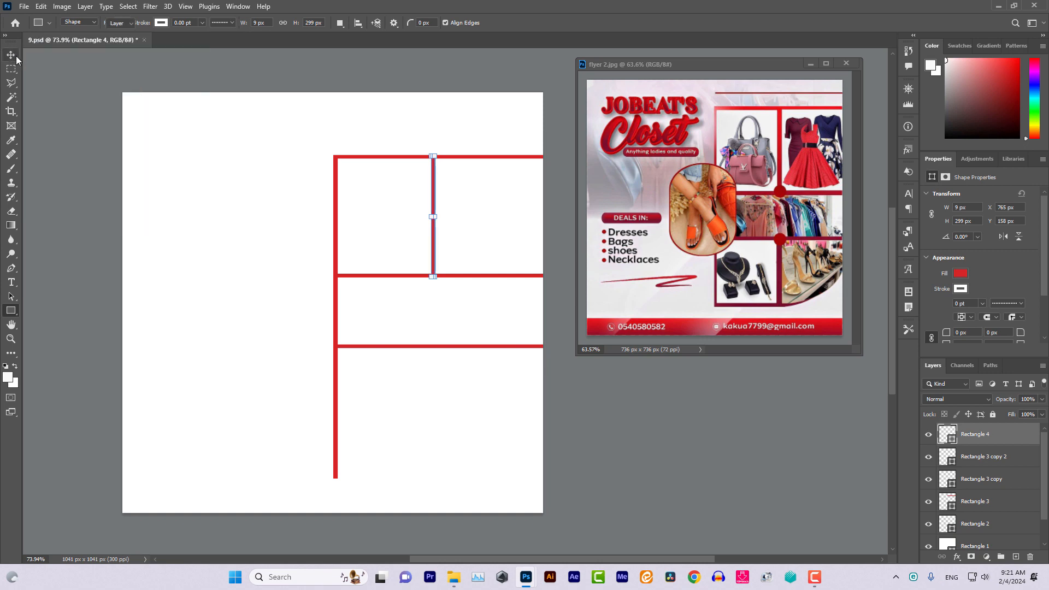
pyautogui.press('v')
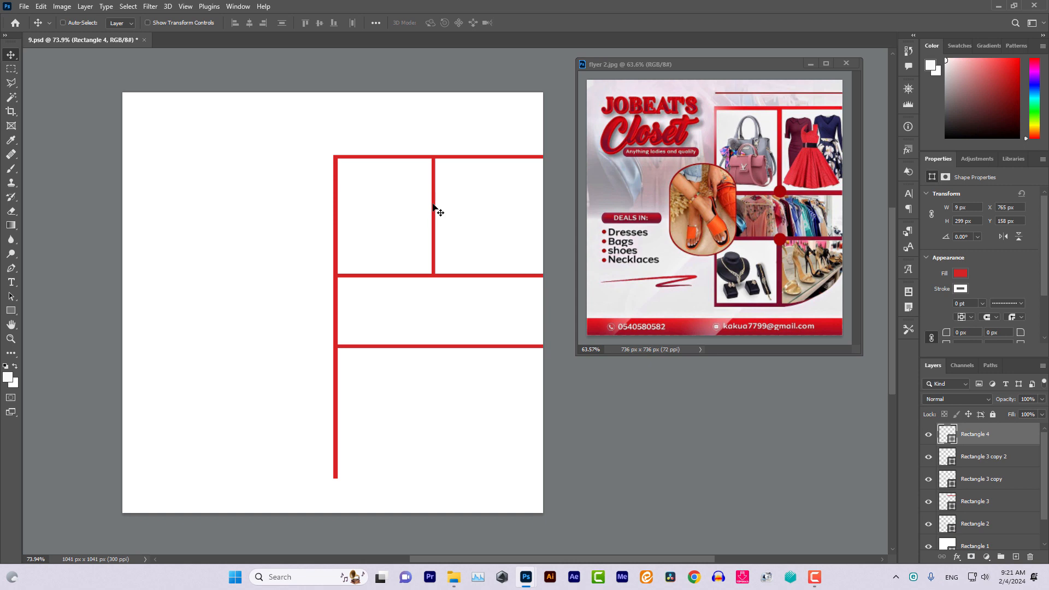
# Duplicate Rectangle 4 and place the copy at X 761, Y 624 px in the bottom section
pyautogui.rightClick(1004, 432)
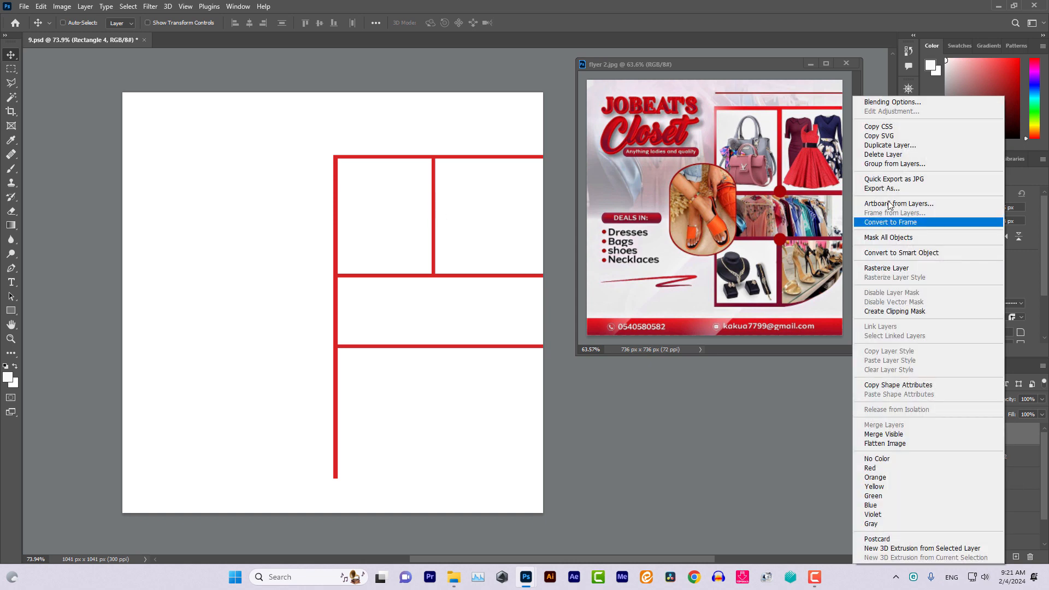
pyautogui.click(870, 146)
pyautogui.click(623, 161)
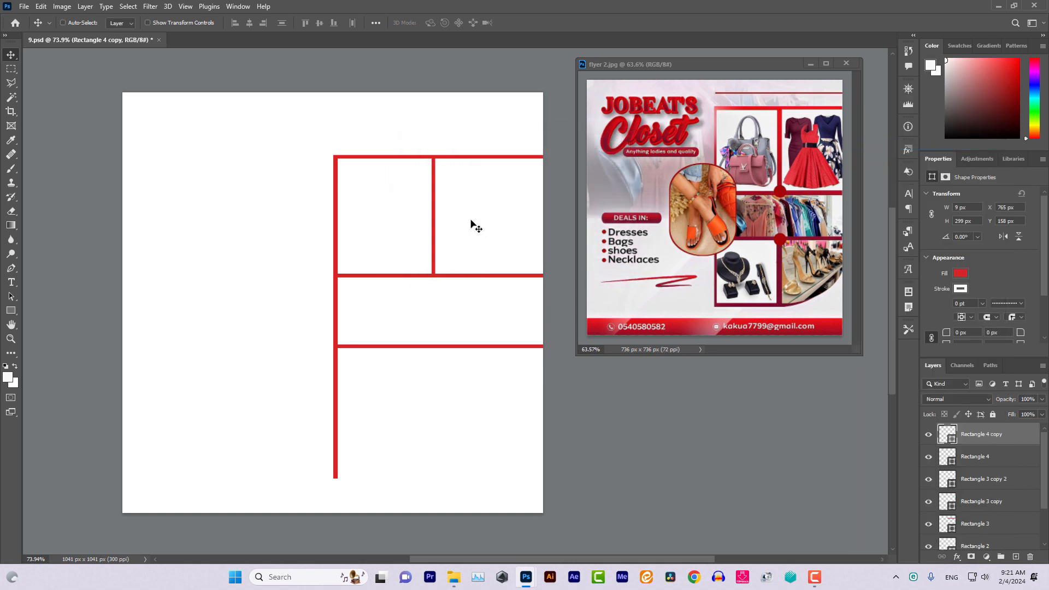
pyautogui.moveTo(438, 221); pyautogui.dragTo(434, 400)
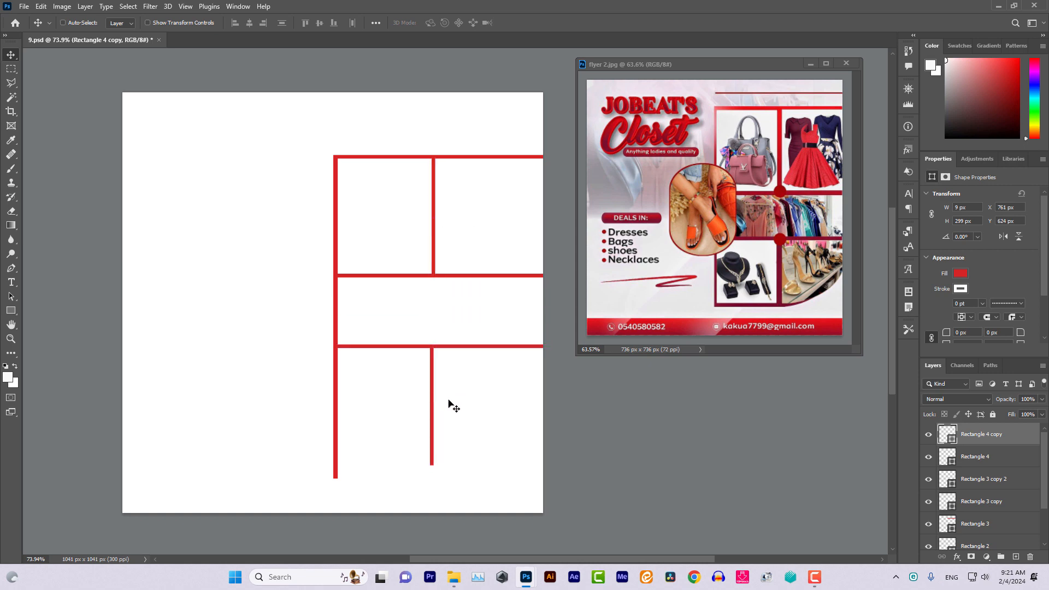
pyautogui.press('Right')
pyautogui.press('Right')
# Draw a 532 × 367 px ellipse on a new layer over the bottom cells with the Computer Eye preset
pyautogui.click(49, 22)
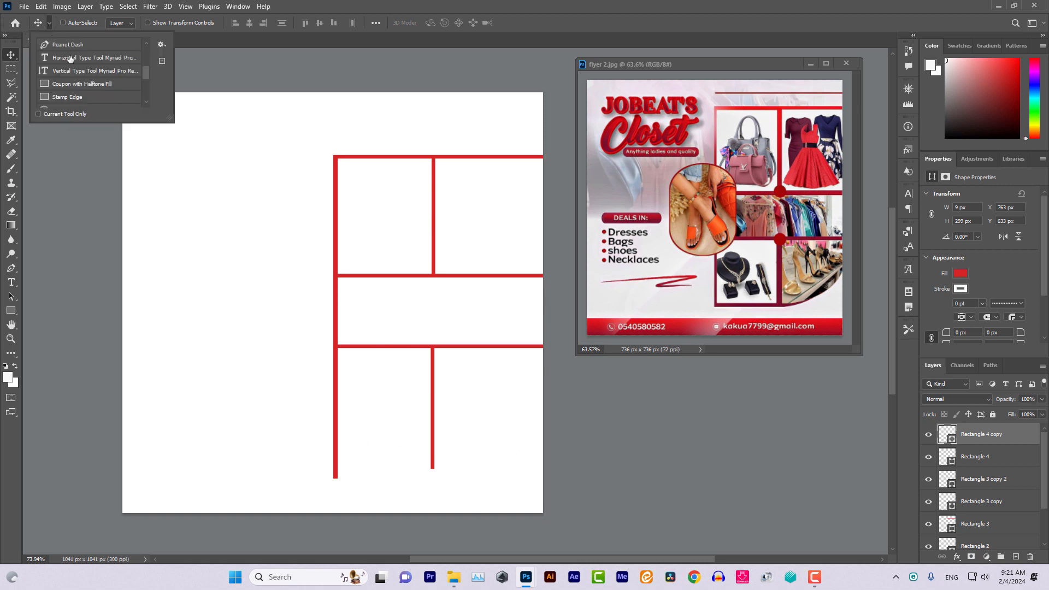
pyautogui.scroll(-2, 73, 71)
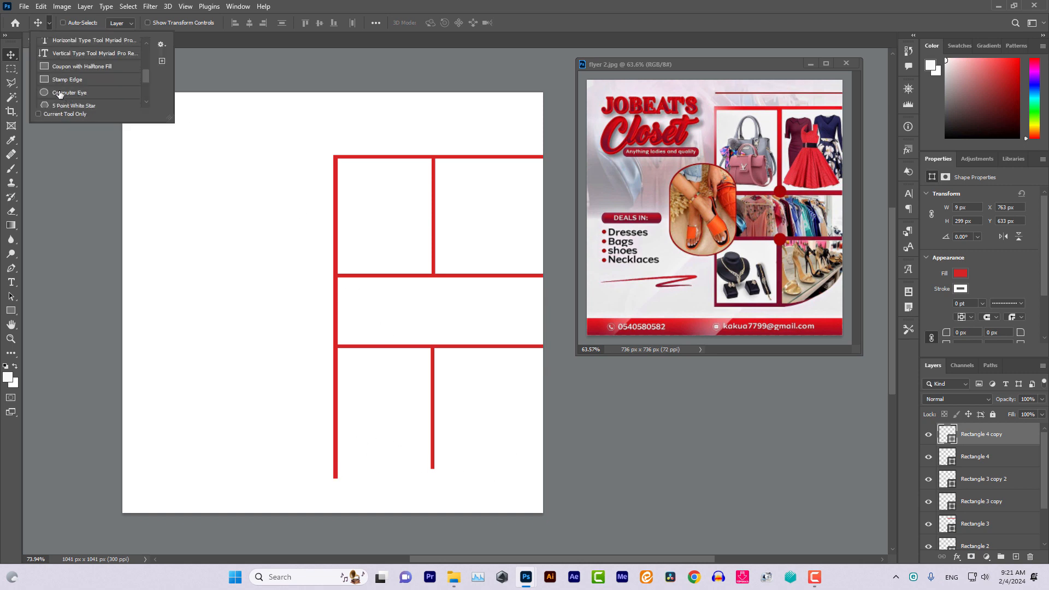
pyautogui.click(59, 94)
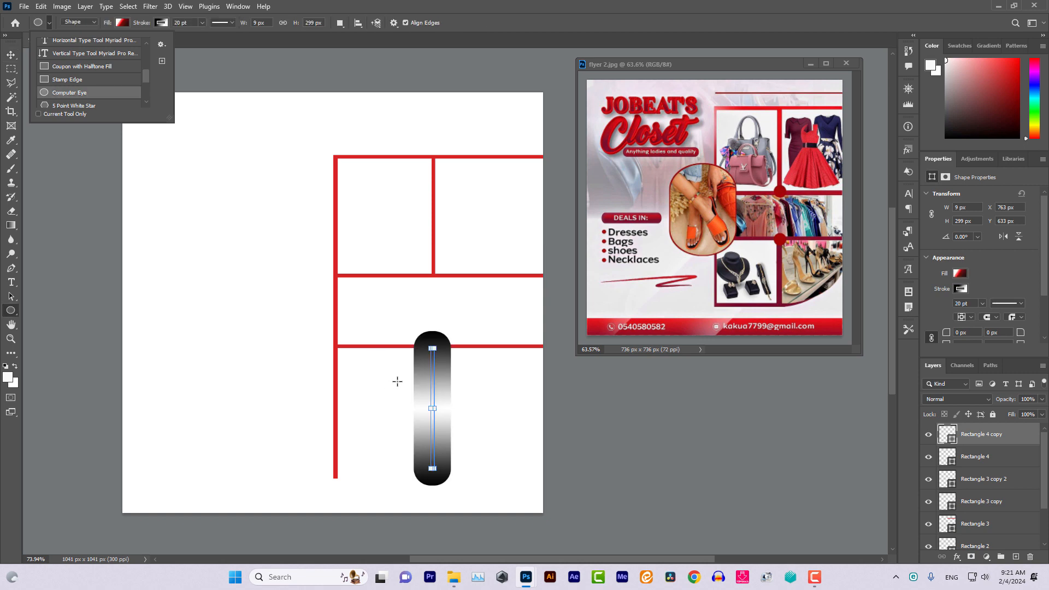
pyautogui.hotkey('ctrl', 'z')
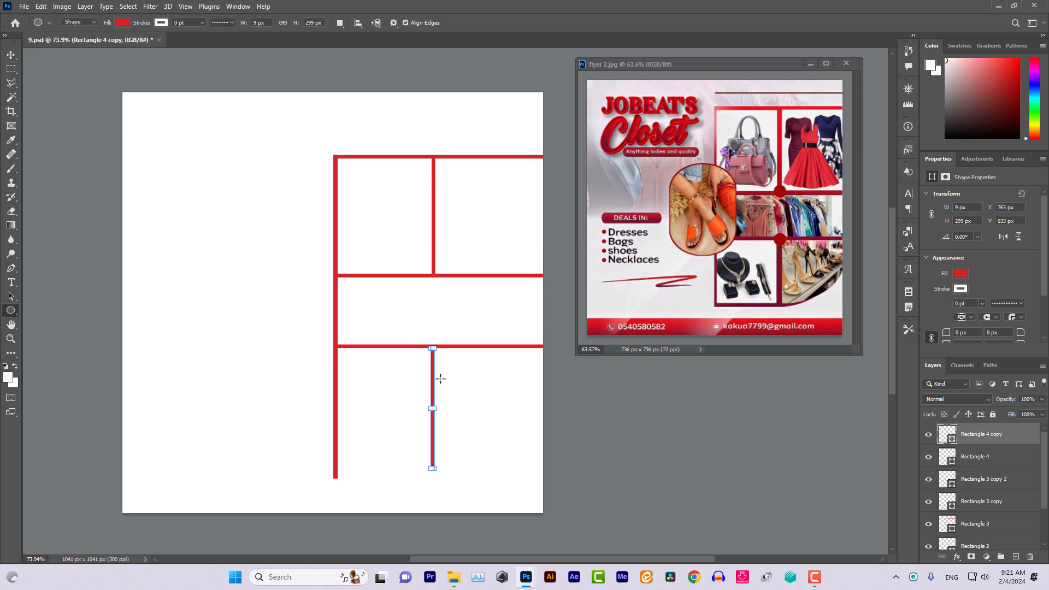
pyautogui.click(1015, 557)
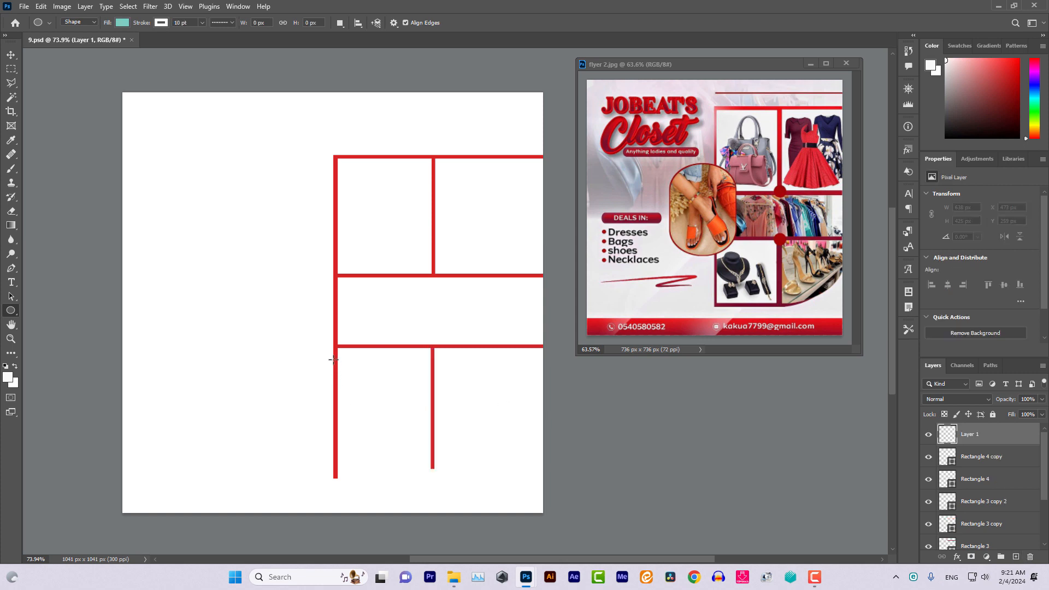
pyautogui.moveTo(333, 359); pyautogui.dragTo(548, 507)
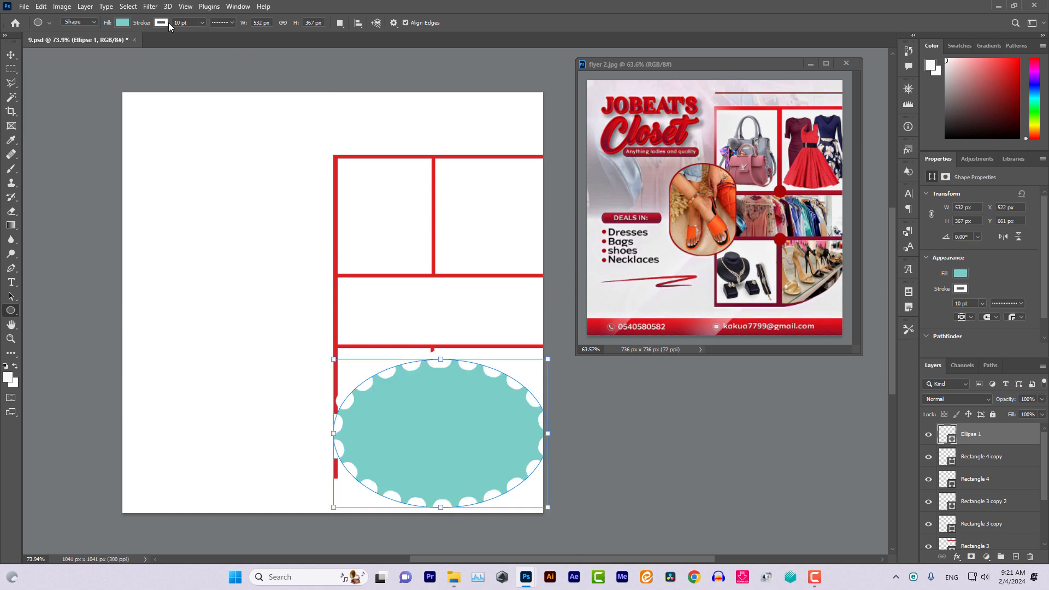
# Give the ellipse no fill and a solid red outline
pyautogui.click(121, 23)
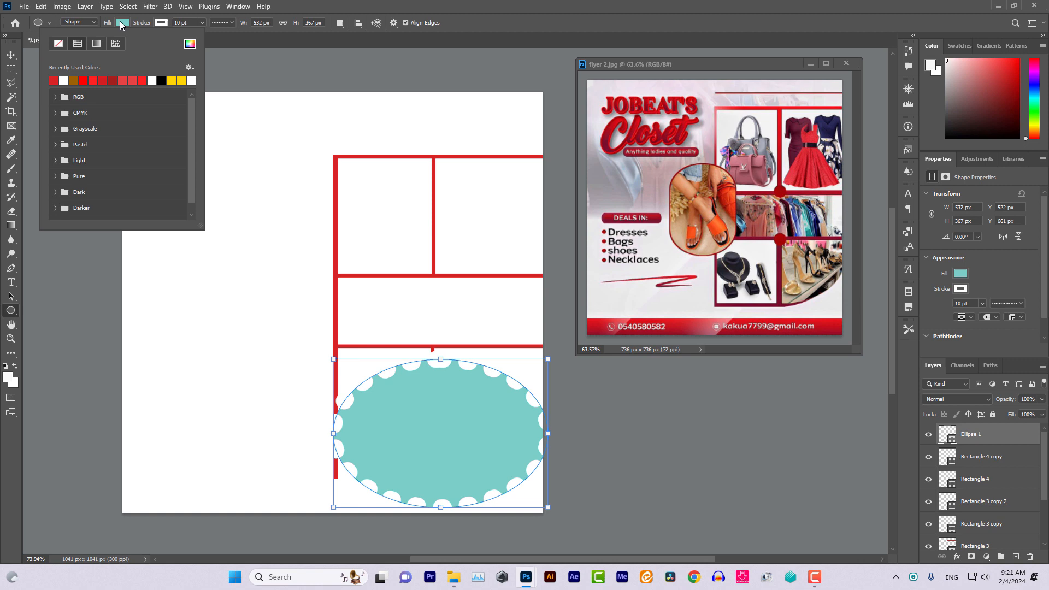
pyautogui.click(58, 44)
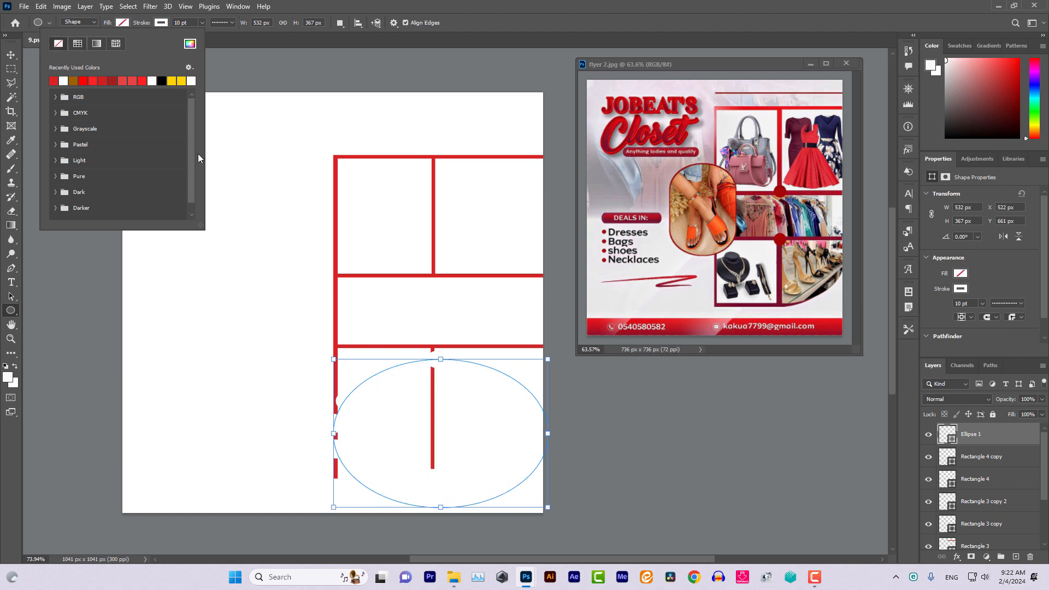
pyautogui.click(167, 23)
pyautogui.click(167, 23)
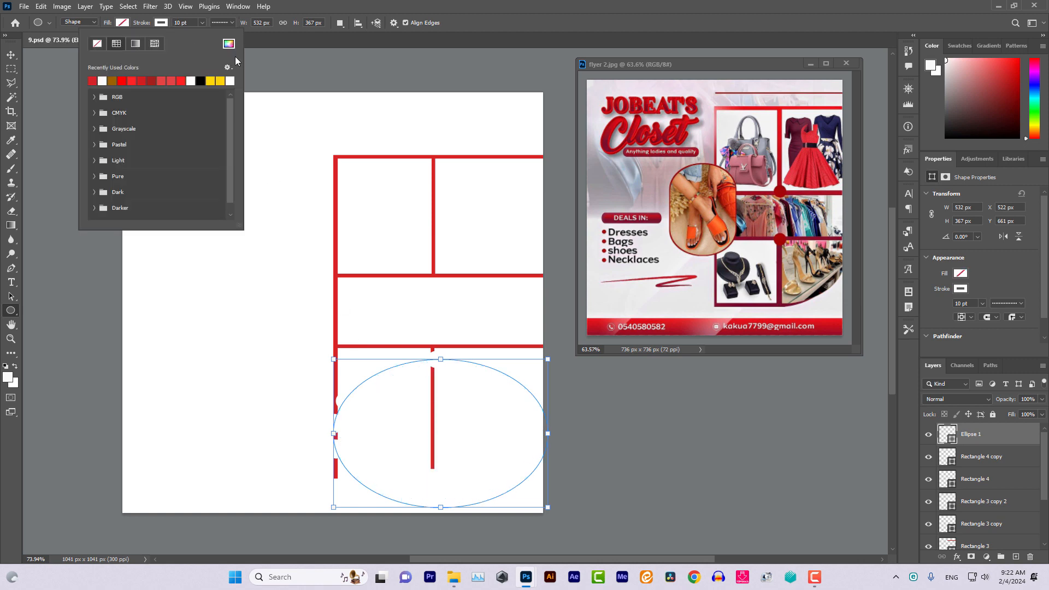
pyautogui.click(93, 81)
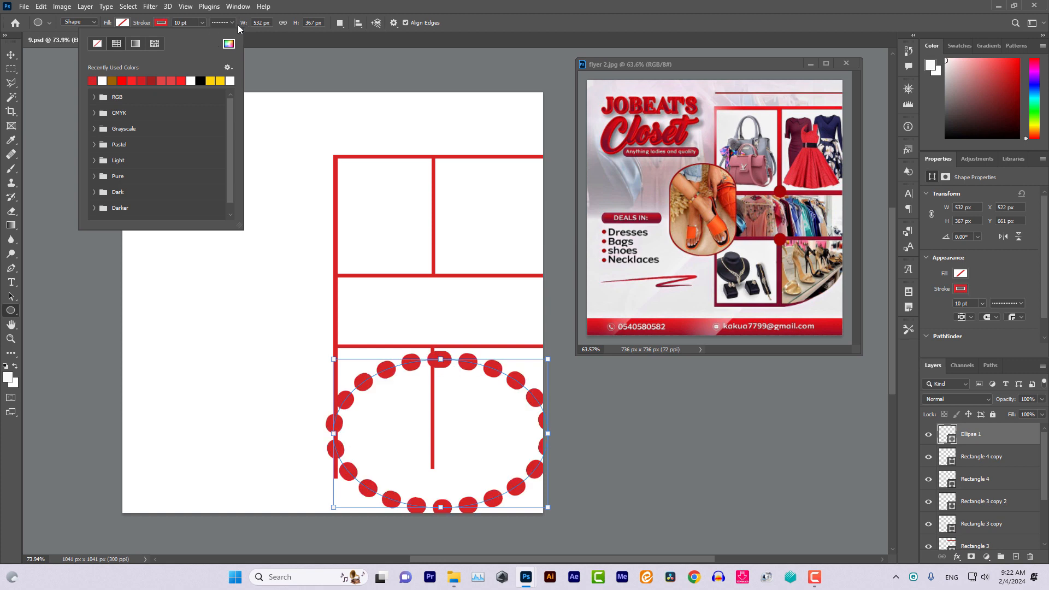
pyautogui.click(232, 23)
pyautogui.click(220, 57)
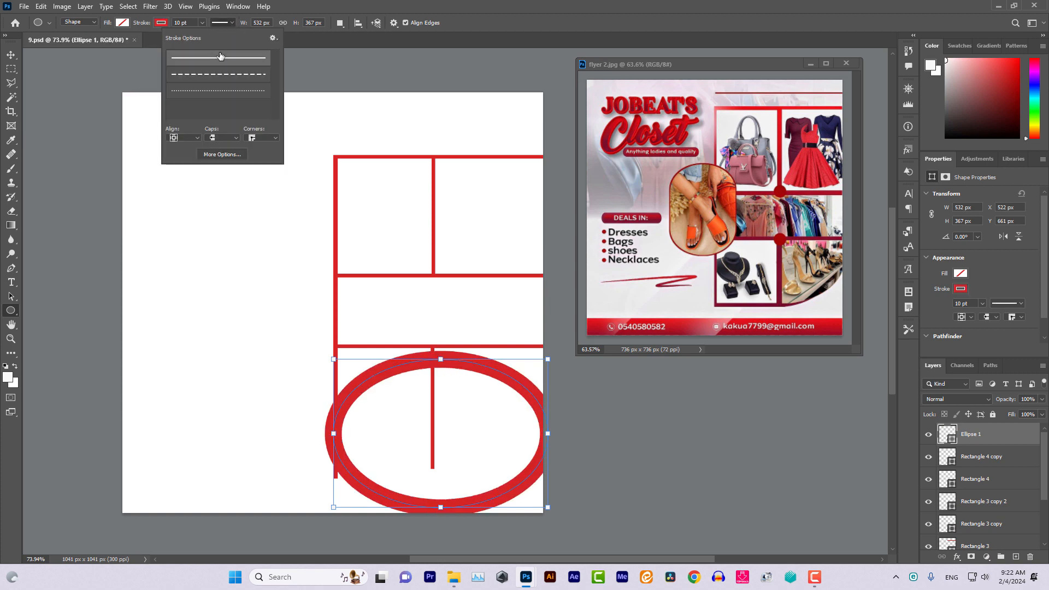
# Set the ellipse's outline width to 2 pt
pyautogui.click(185, 23)
pyautogui.write('8')
pyautogui.press('Return')
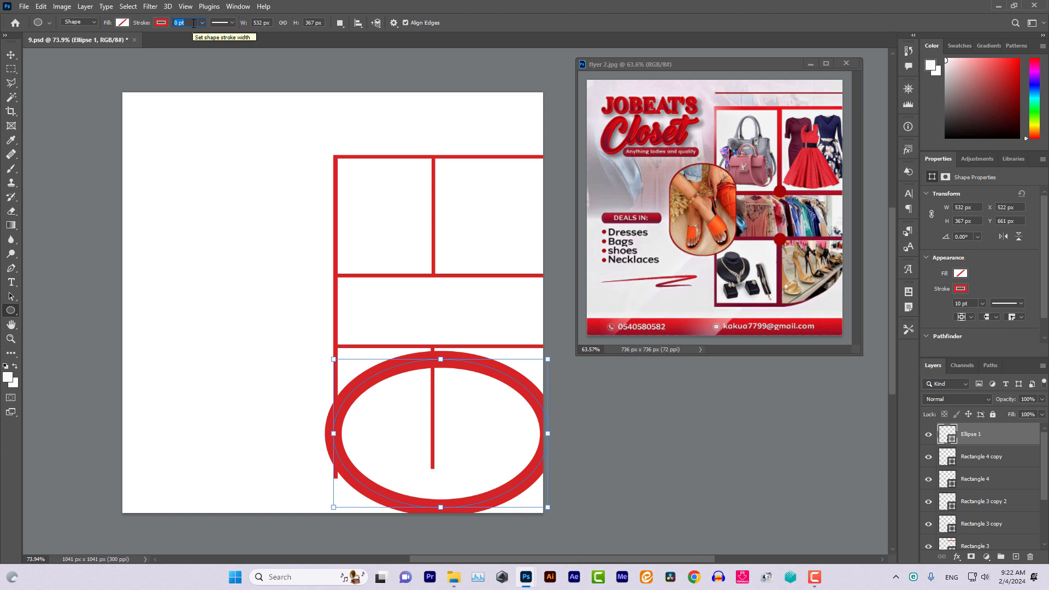
pyautogui.write('4')
pyautogui.press('Return')
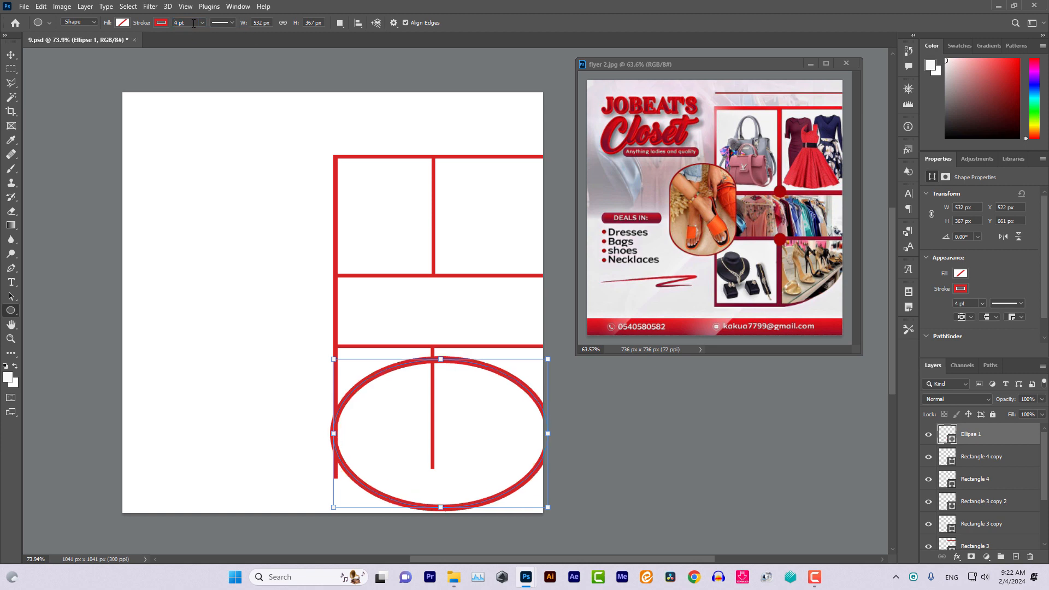
pyautogui.press('Up')
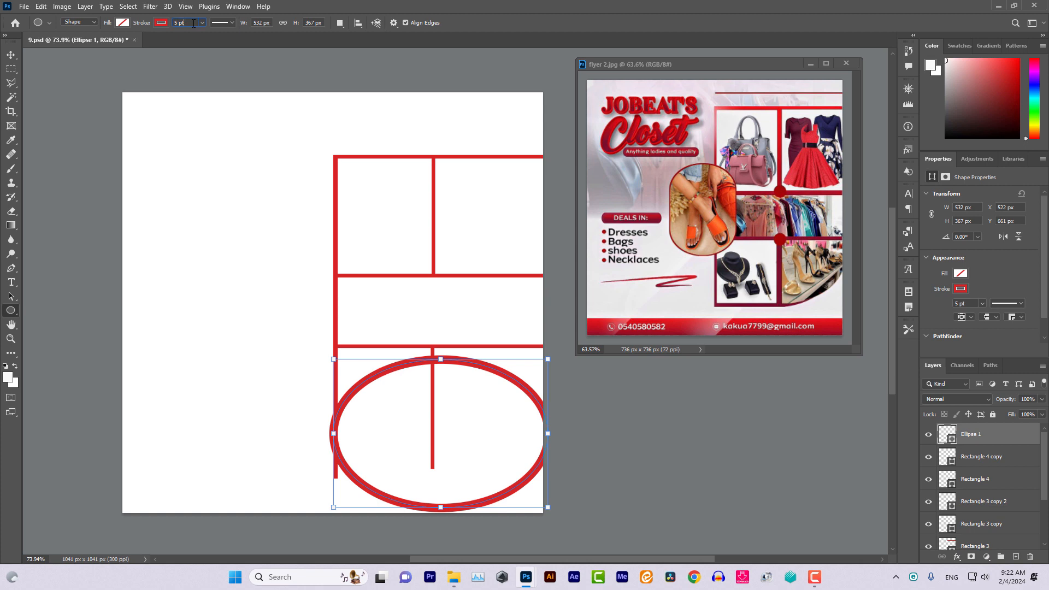
pyautogui.press('Up')
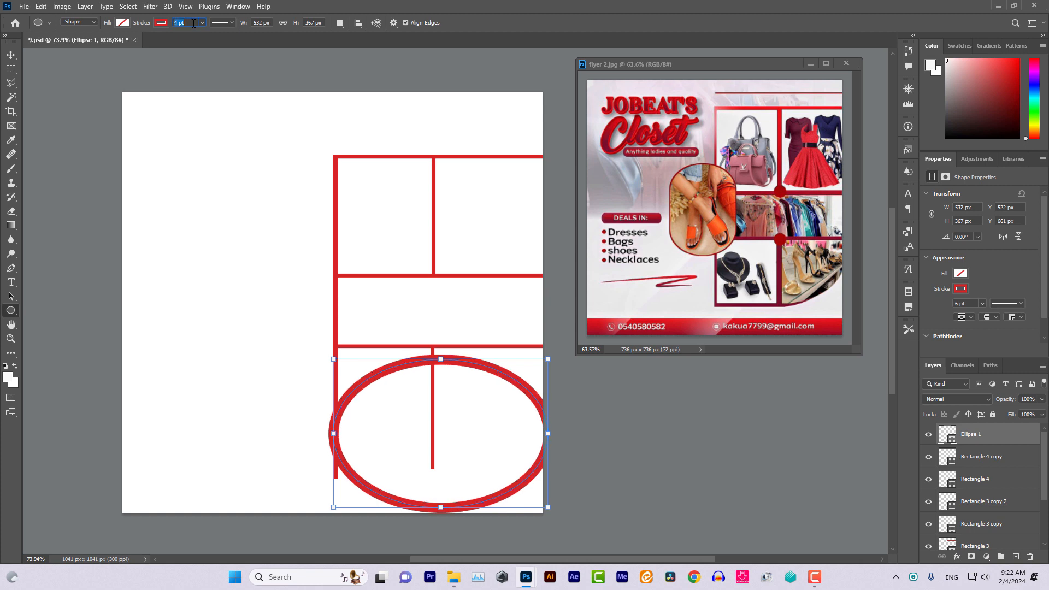
pyautogui.press('Return')
pyautogui.press('Down')
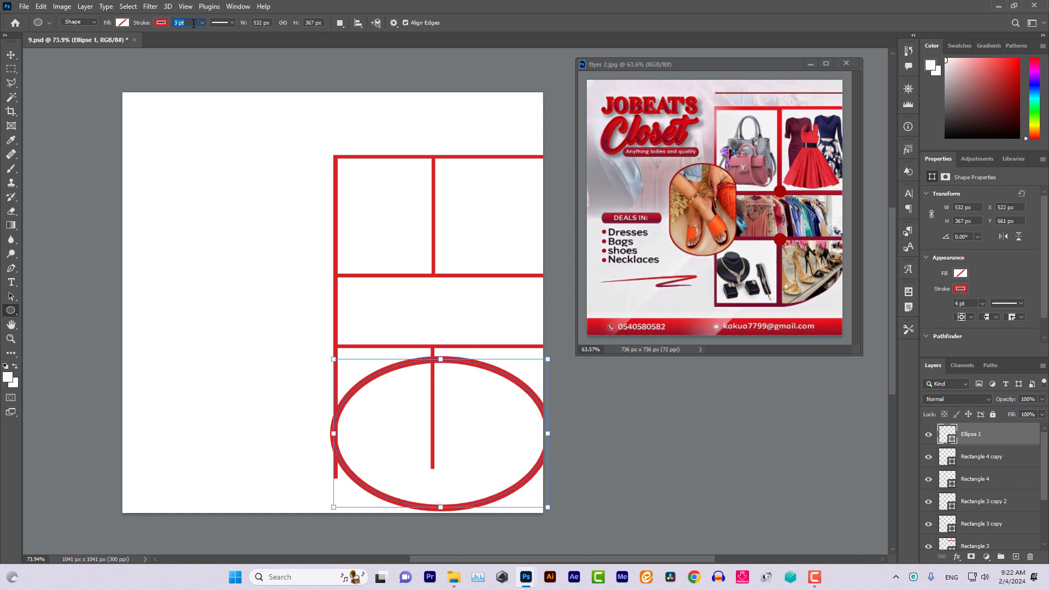
pyautogui.press('Return')
pyautogui.press('Down')
pyautogui.press('Return')
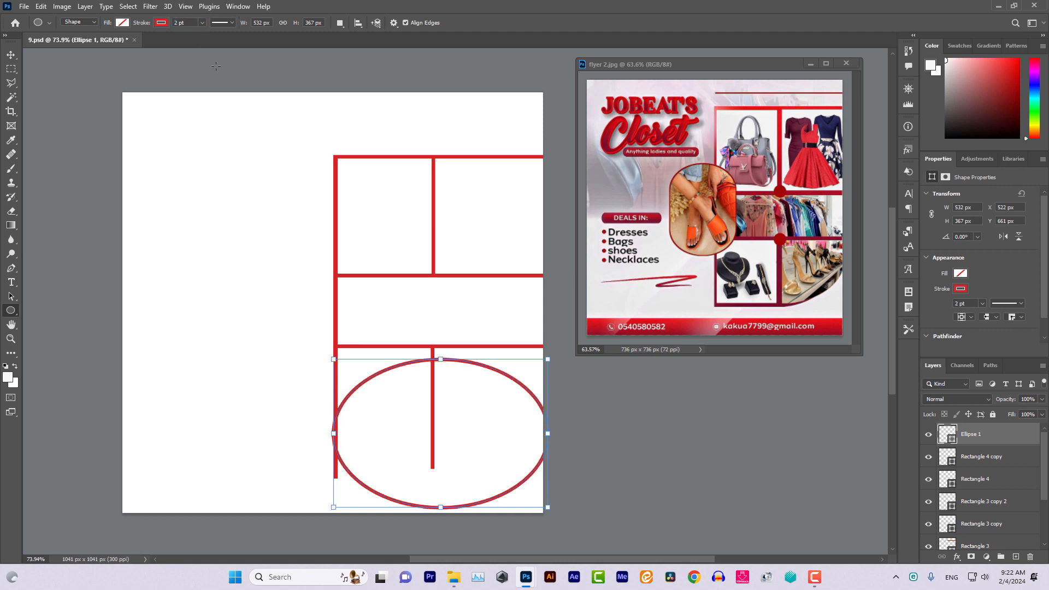
pyautogui.click(10, 54)
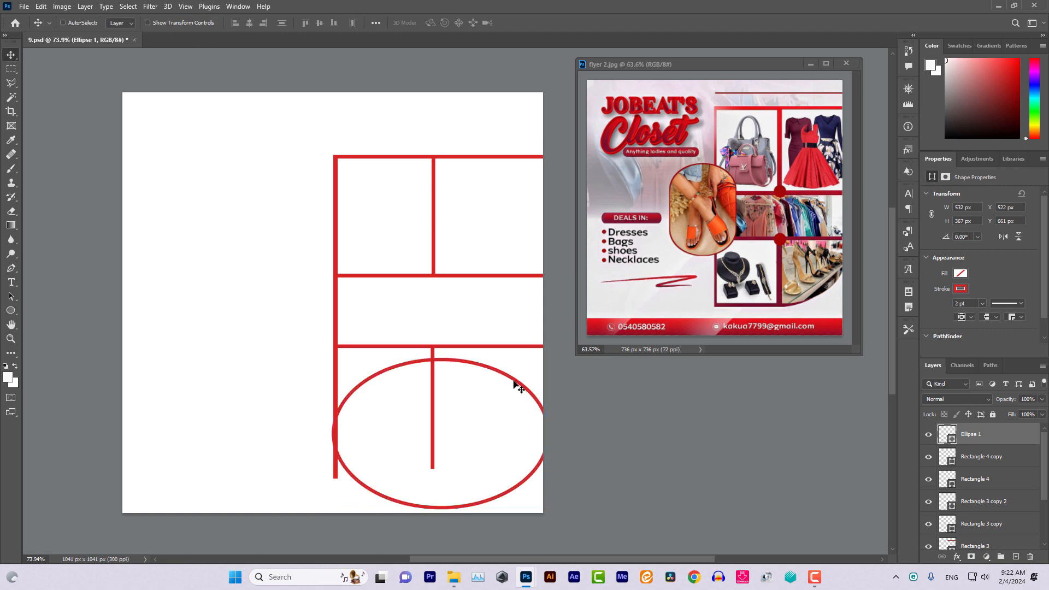
# Move Ellipse 1 up and rotate it to -21.35°, ending at X 568.34, Y 541.22 px
pyautogui.moveTo(513, 380); pyautogui.dragTo(529, 343)
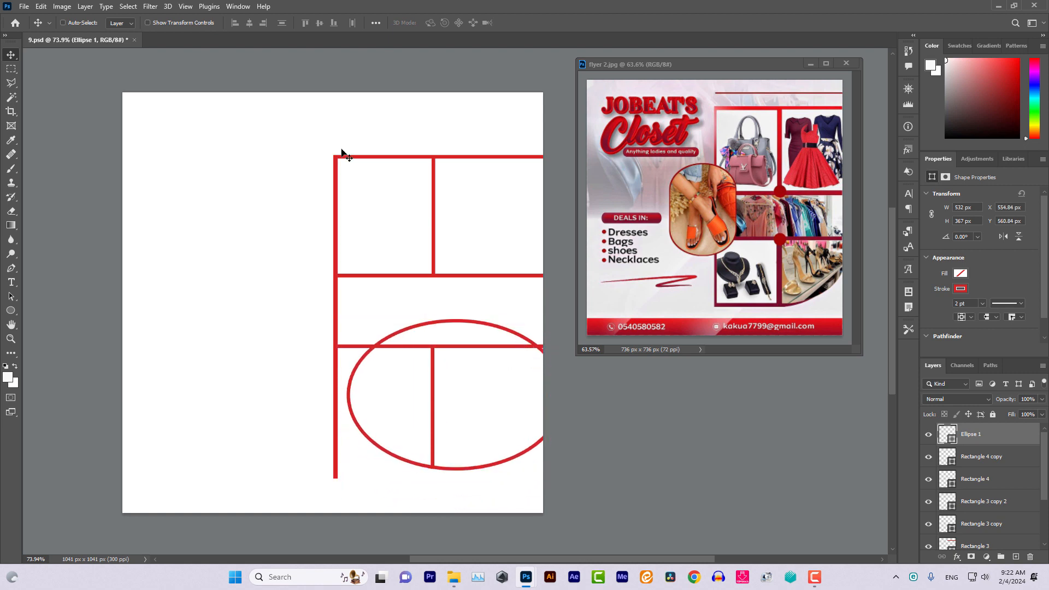
pyautogui.click(147, 23)
pyautogui.moveTo(458, 308); pyautogui.dragTo(429, 299)
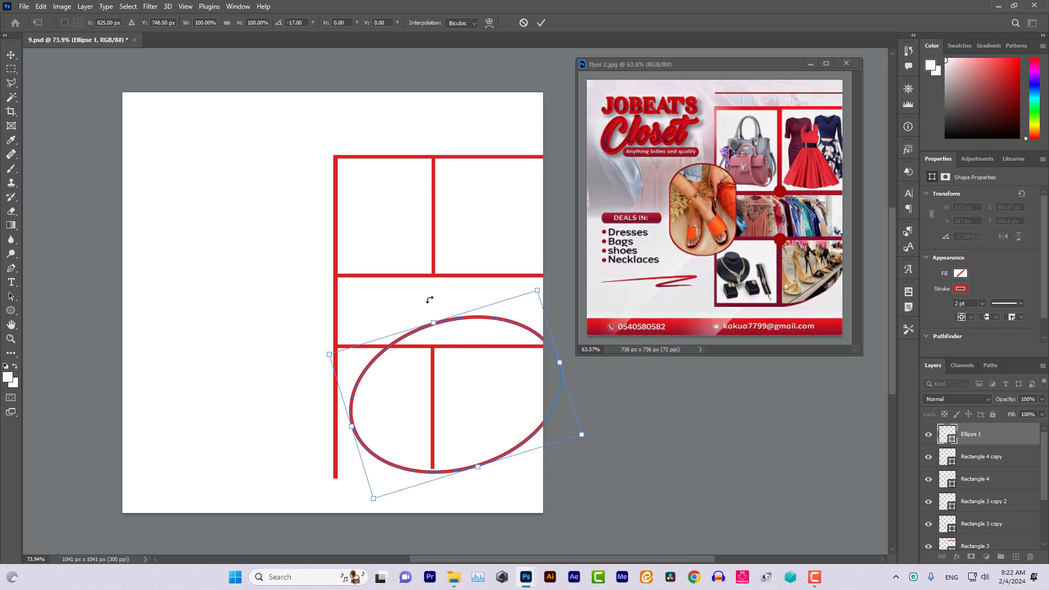
pyautogui.press('Up')
pyautogui.press('Up')
pyautogui.press('Up')
pyautogui.press('Up')
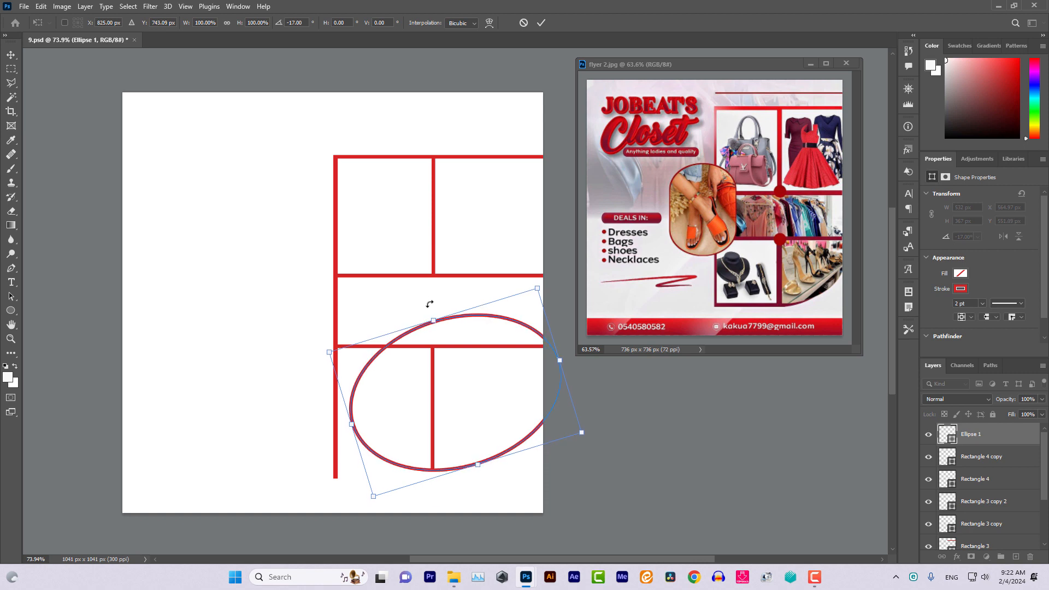
pyautogui.moveTo(429, 304); pyautogui.dragTo(422, 304)
pyautogui.press('Up')
pyautogui.press('Up')
pyautogui.press('Up')
pyautogui.press('Up')
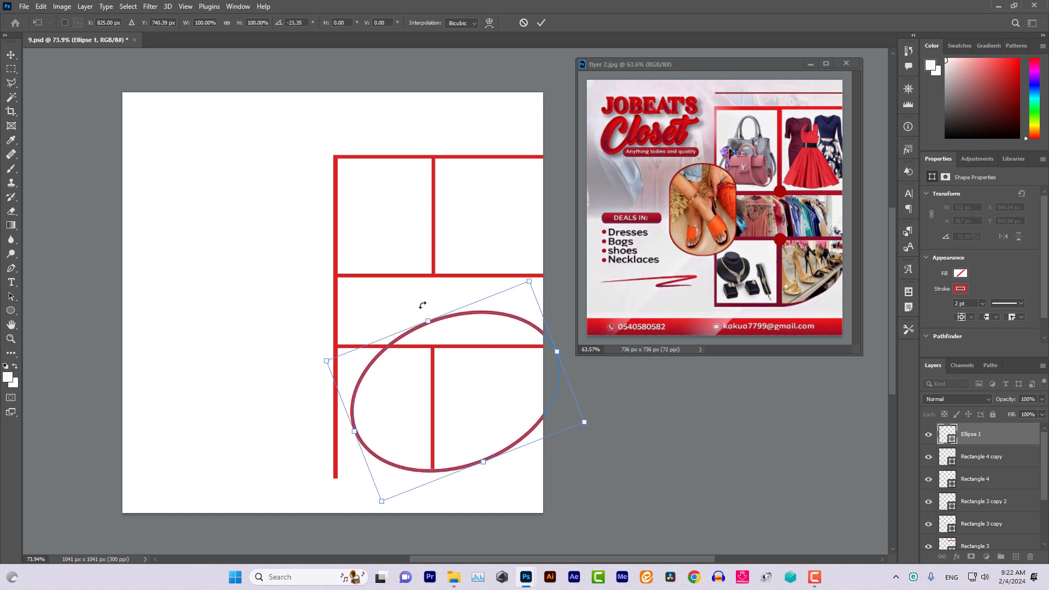
pyautogui.press('Up')
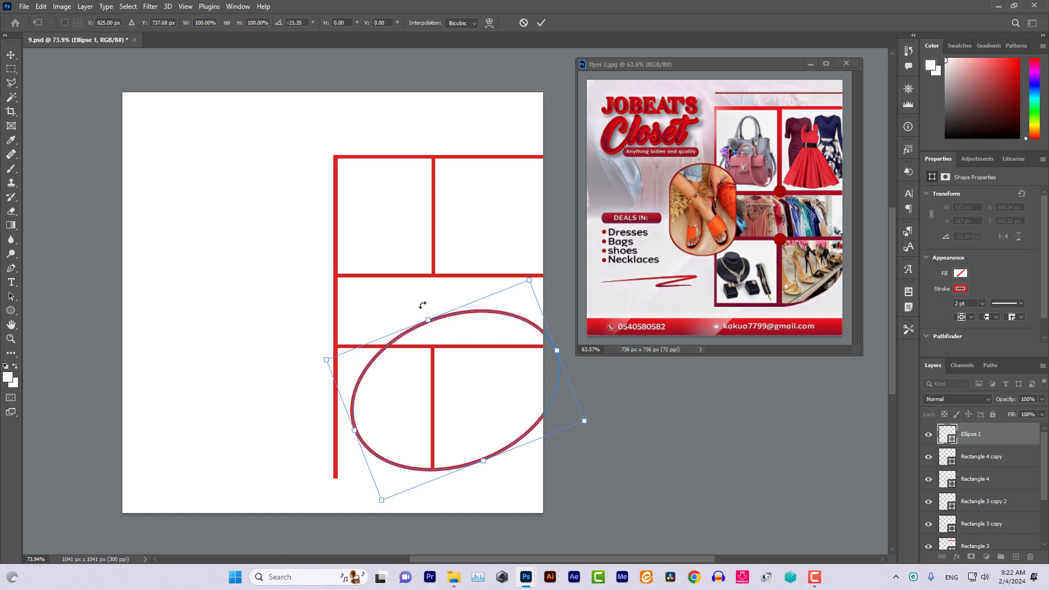
pyautogui.click(11, 54)
pyautogui.click(152, 22)
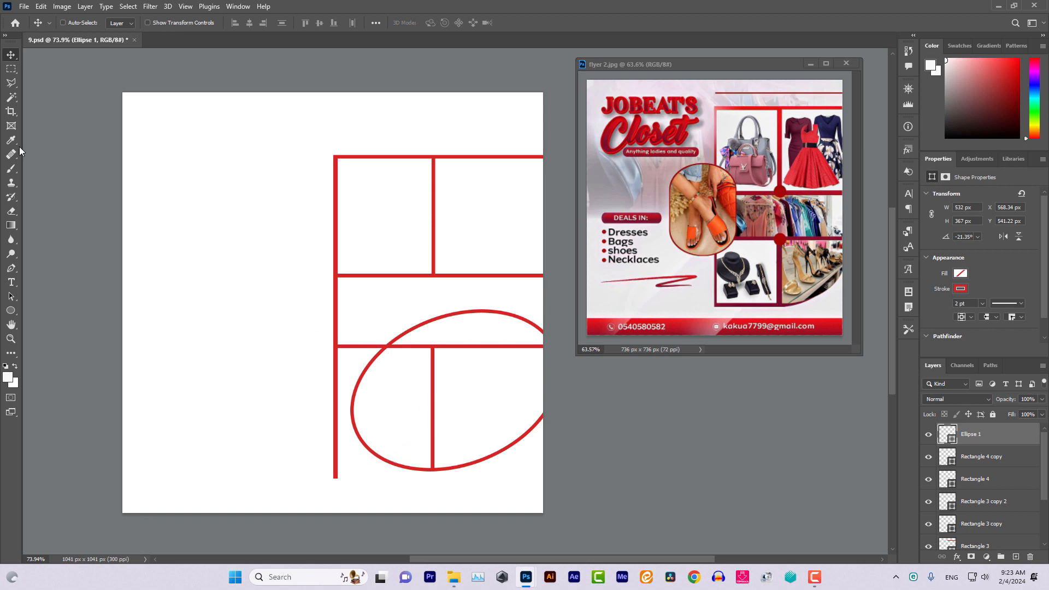
# Set the Eraser to 100% hardness and rasterize Ellipse 1 for erasing
pyautogui.click(12, 213)
pyautogui.click(80, 24)
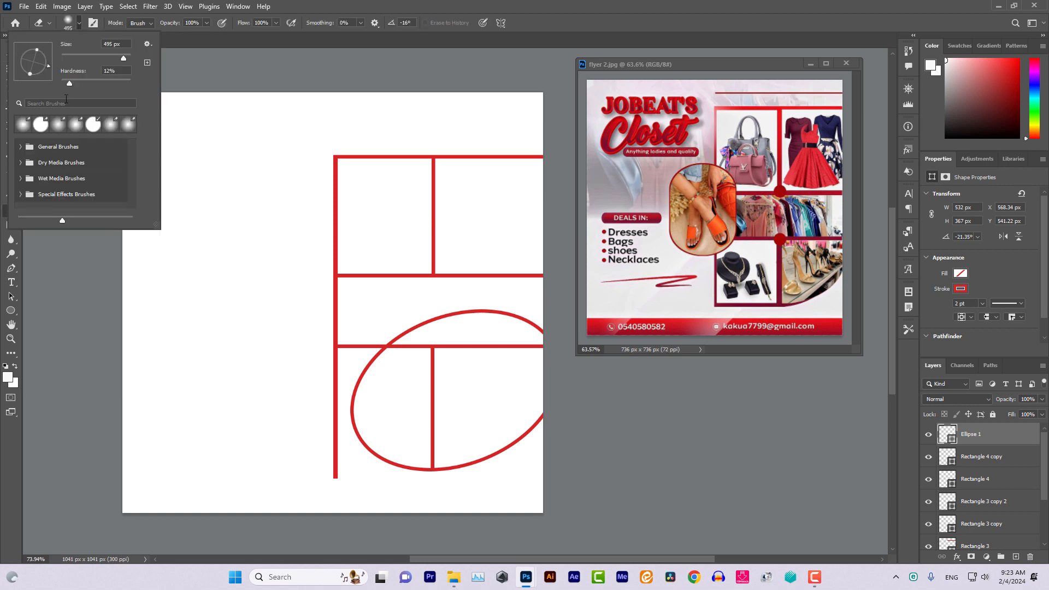
pyautogui.moveTo(67, 86); pyautogui.dragTo(131, 84)
pyautogui.click(123, 70)
pyautogui.click(362, 352)
pyautogui.click(362, 352)
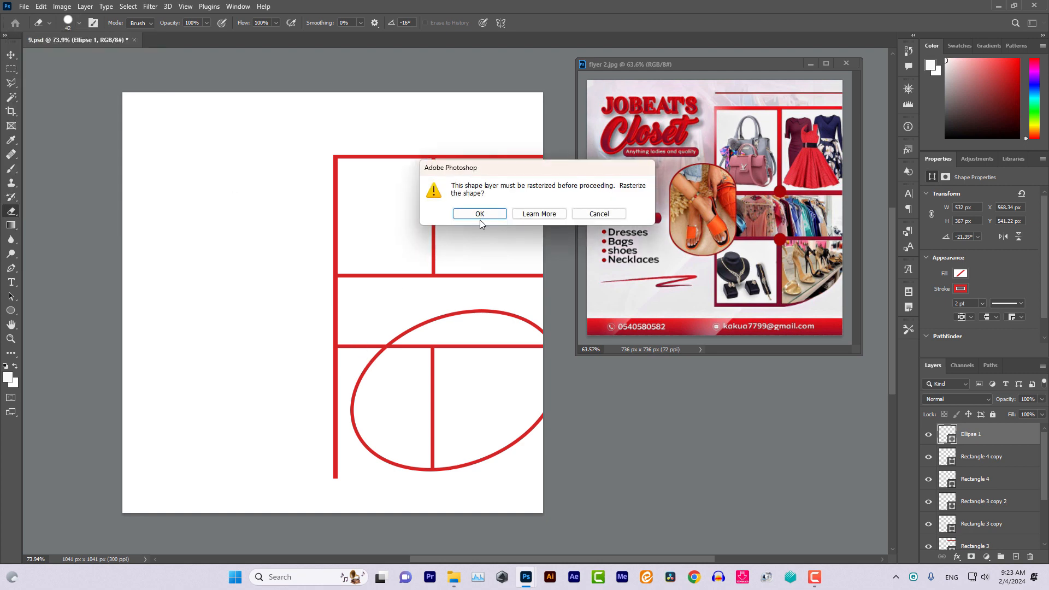
pyautogui.click(479, 213)
# Erase the ellipse's upper and lower-left arcs, leaving only the bottom-right curve
pyautogui.moveTo(375, 356); pyautogui.dragTo(368, 369)
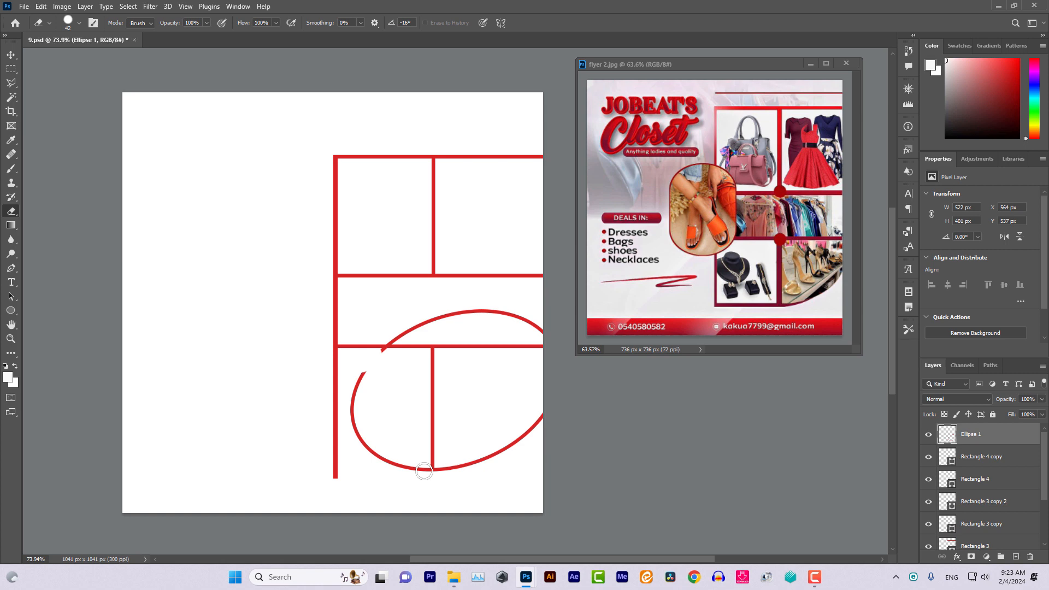
pyautogui.moveTo(424, 469)
pyautogui.mouseDown()
pyautogui.moveTo(363, 431)
pyautogui.moveTo(361, 364)
pyautogui.moveTo(359, 433)
pyautogui.mouseUp()
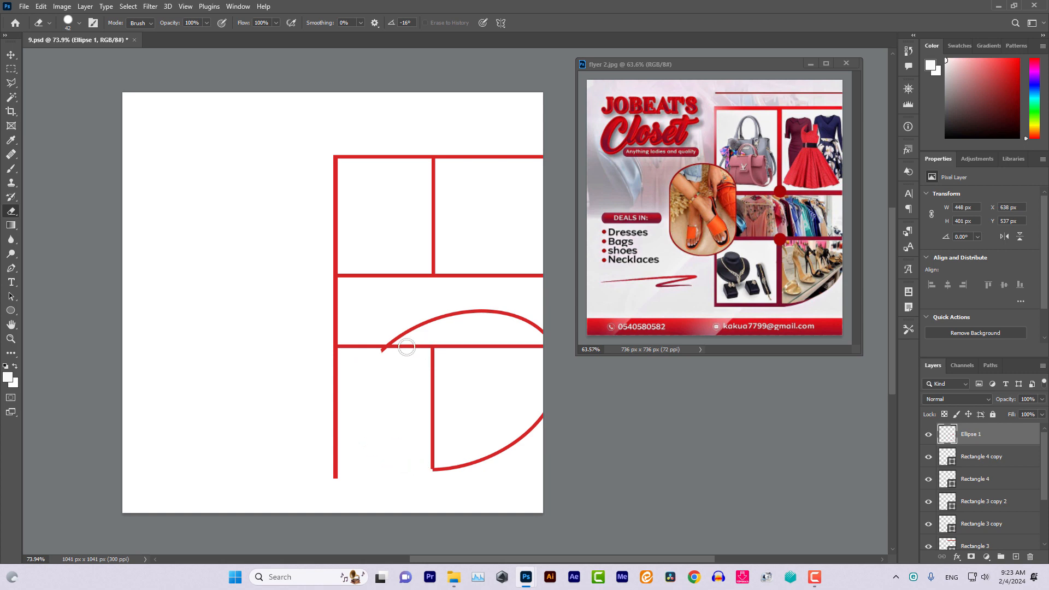
pyautogui.moveTo(385, 353)
pyautogui.mouseDown()
pyautogui.moveTo(421, 323)
pyautogui.moveTo(480, 307)
pyautogui.moveTo(558, 332)
pyautogui.mouseUp()
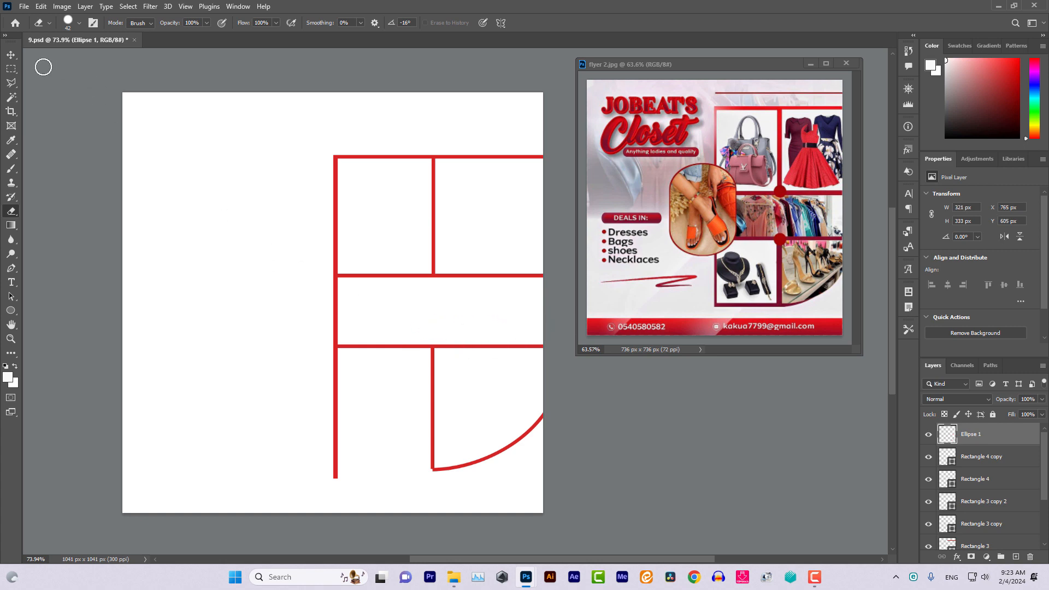
pyautogui.click(11, 56)
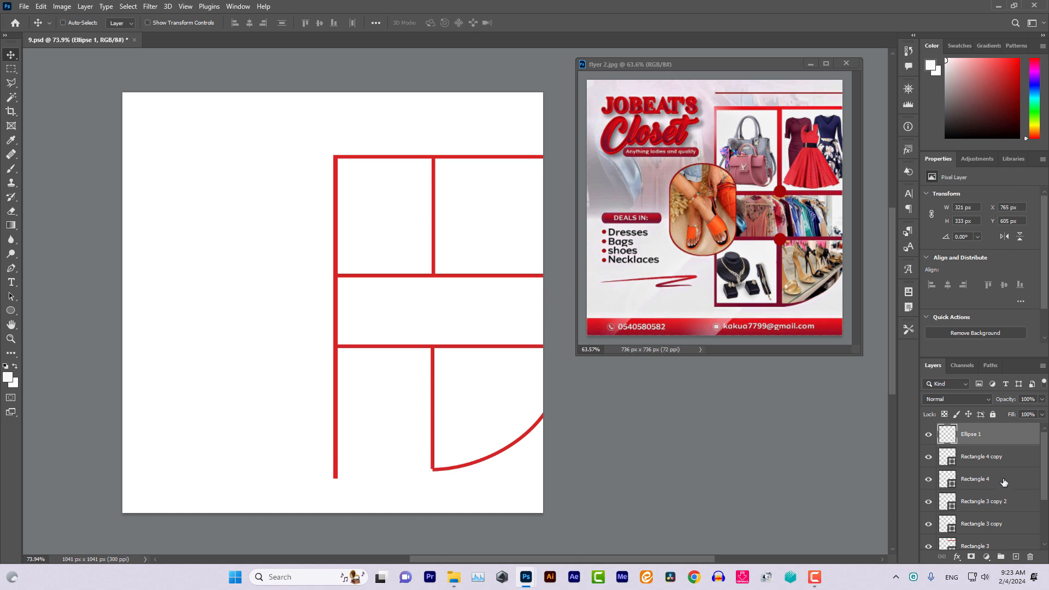
# Draw a red, outline-free bar along the bottom of the lower-left cell
pyautogui.click(1015, 556)
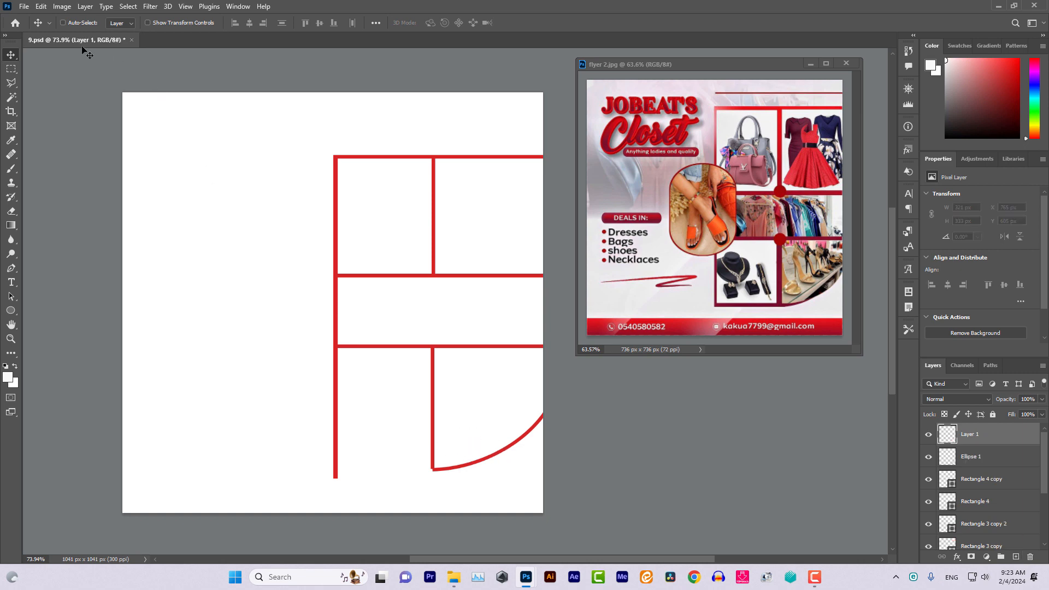
pyautogui.click(50, 23)
pyautogui.click(67, 79)
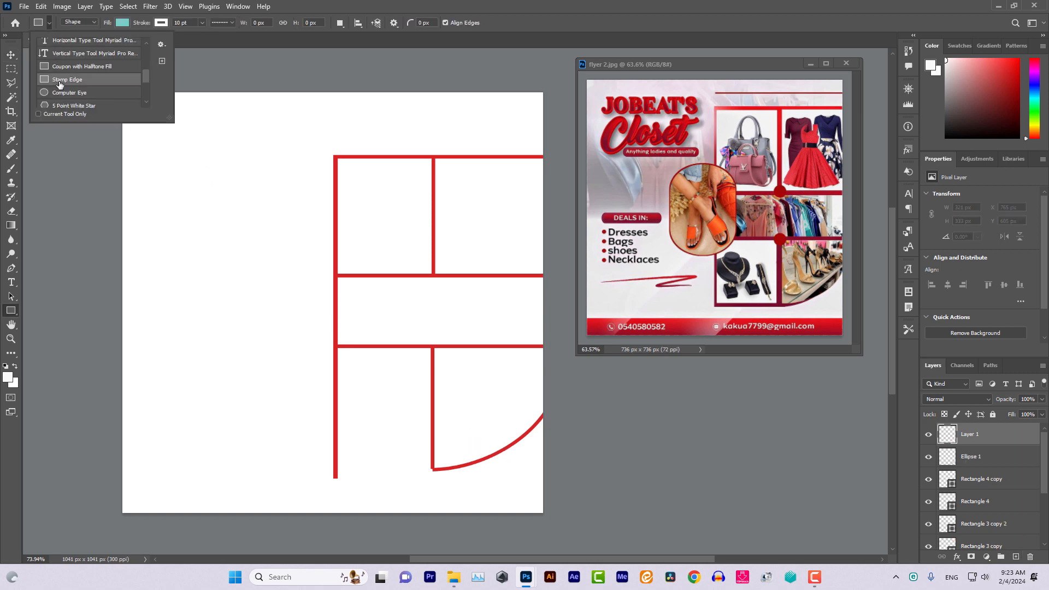
pyautogui.moveTo(334, 465); pyautogui.dragTo(439, 469)
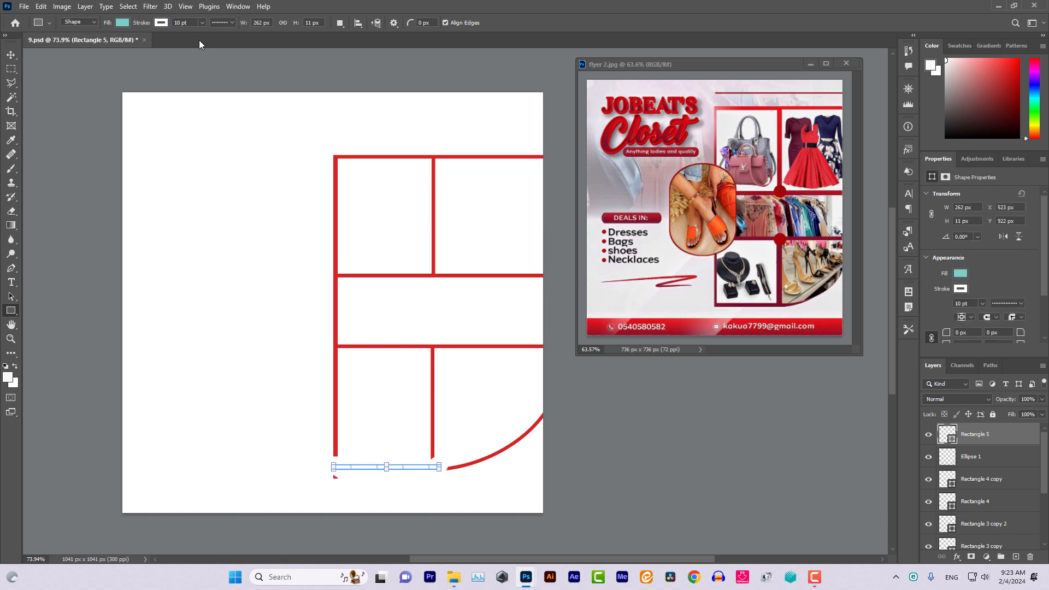
pyautogui.click(200, 22)
pyautogui.moveTo(205, 37); pyautogui.dragTo(159, 34)
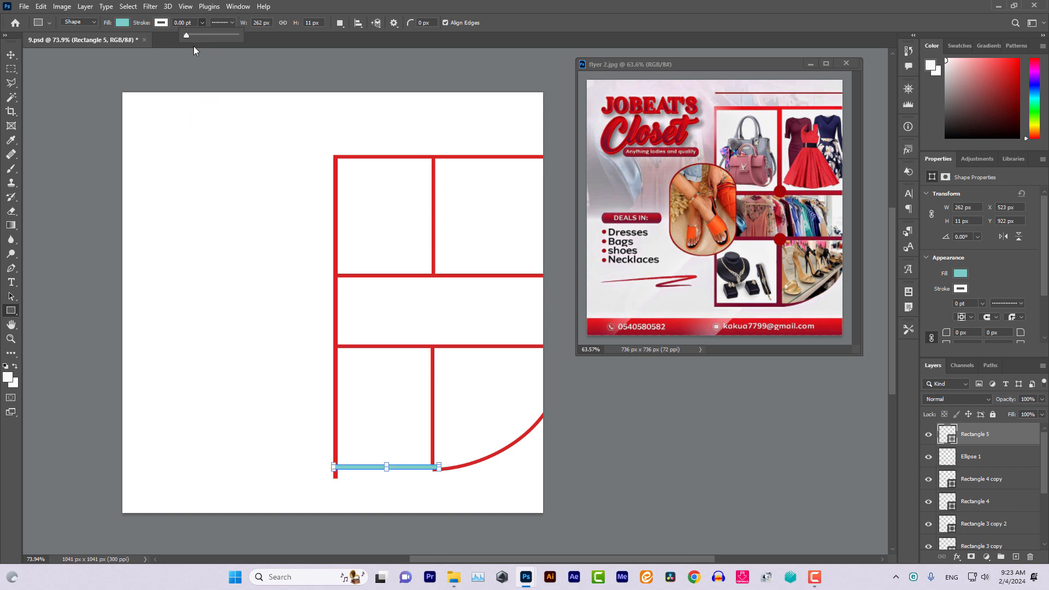
pyautogui.click(120, 23)
pyautogui.click(54, 80)
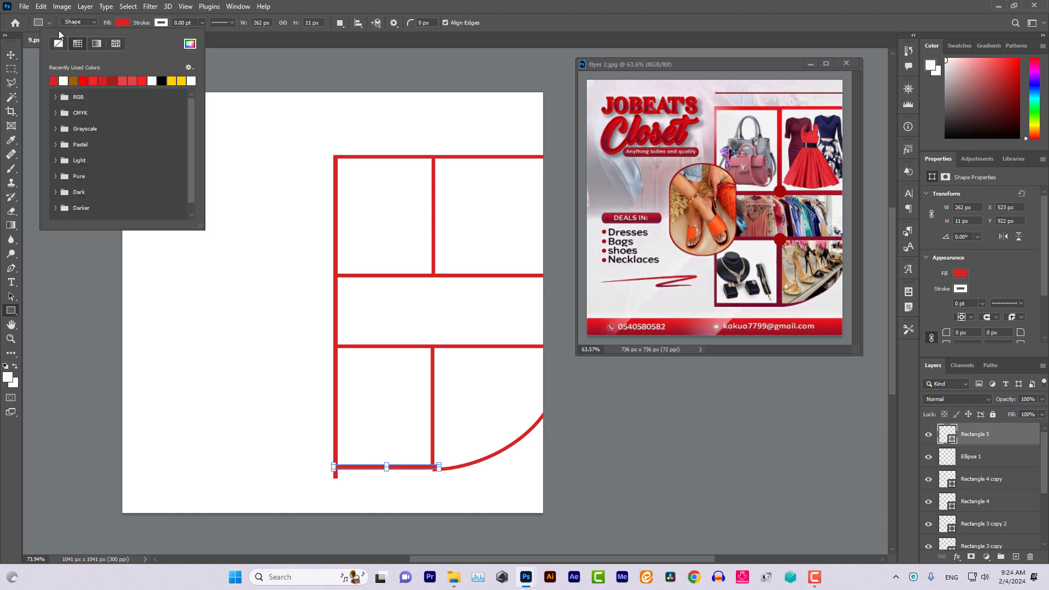
pyautogui.click(12, 54)
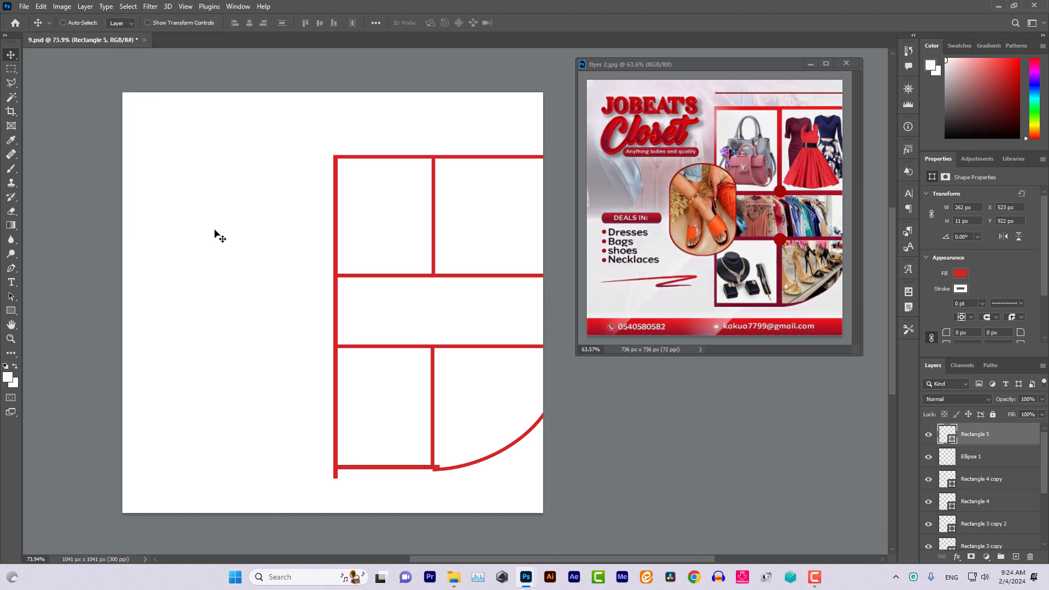
pyautogui.press('Down')
pyautogui.press('Down')
pyautogui.press('Down')
pyautogui.press('Down')
pyautogui.press('Down')
pyautogui.press('Down')
pyautogui.press('Left')
pyautogui.press('Left')
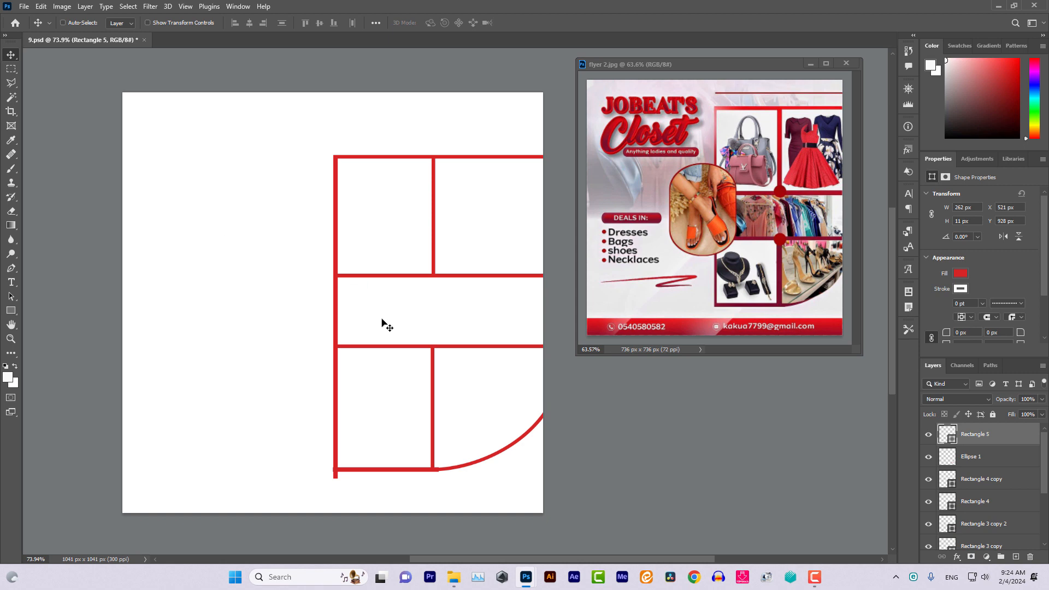
pyautogui.scroll(3, 382, 318)
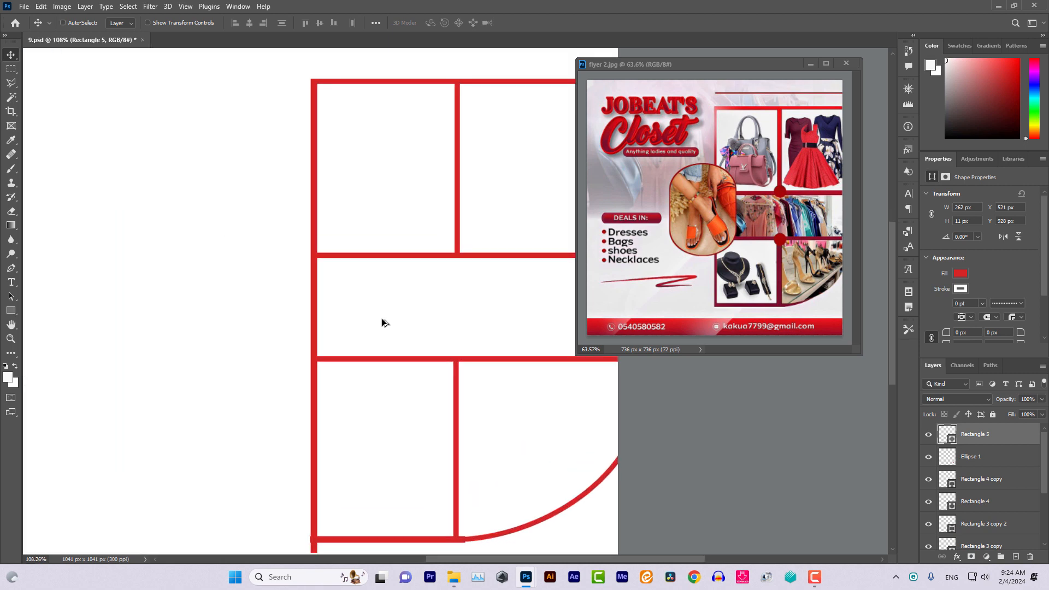
# Resize the bottom bar, Rectangle 5, to 7 px tall with the transform handles
pyautogui.click(148, 23)
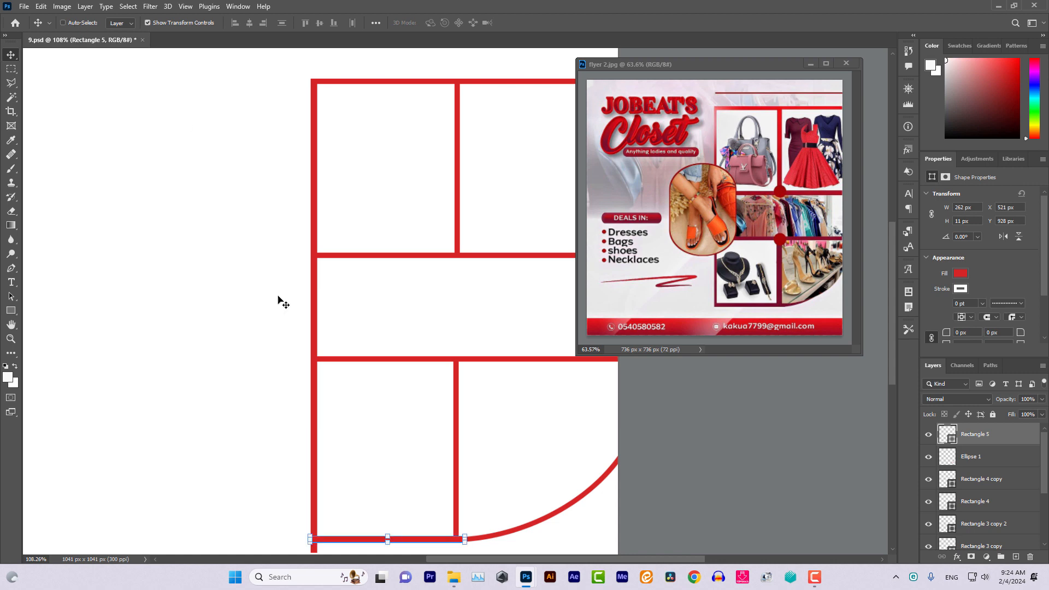
pyautogui.click(388, 536)
pyautogui.moveTo(389, 535); pyautogui.dragTo(390, 537)
pyautogui.click(11, 55)
pyautogui.click(148, 23)
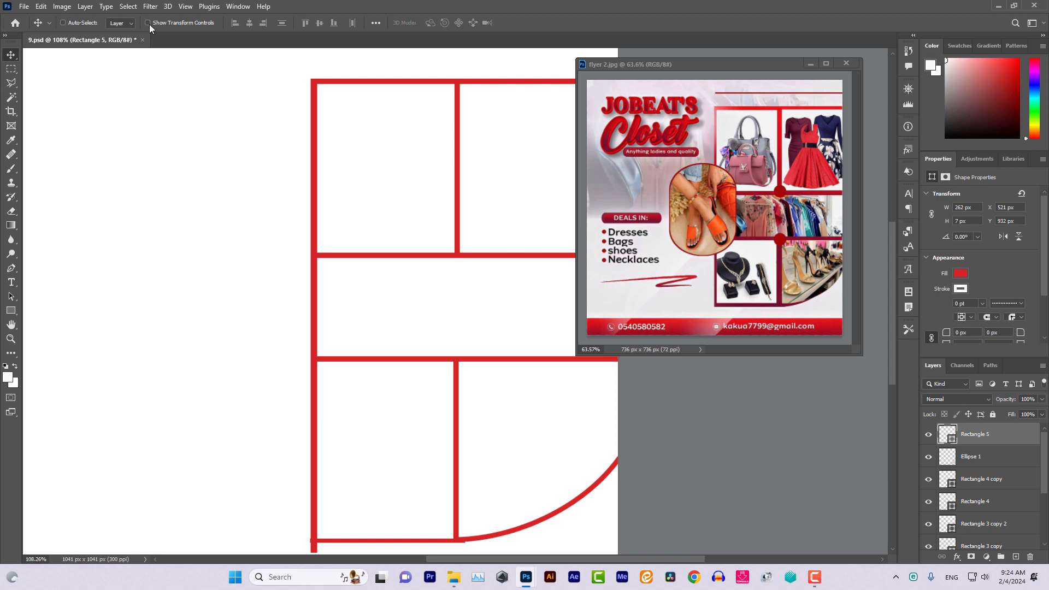
# Nudge the bar flush with the frame's bottom-left corner at X 515, Y 931 px
pyautogui.press('Up')
pyautogui.press('Left')
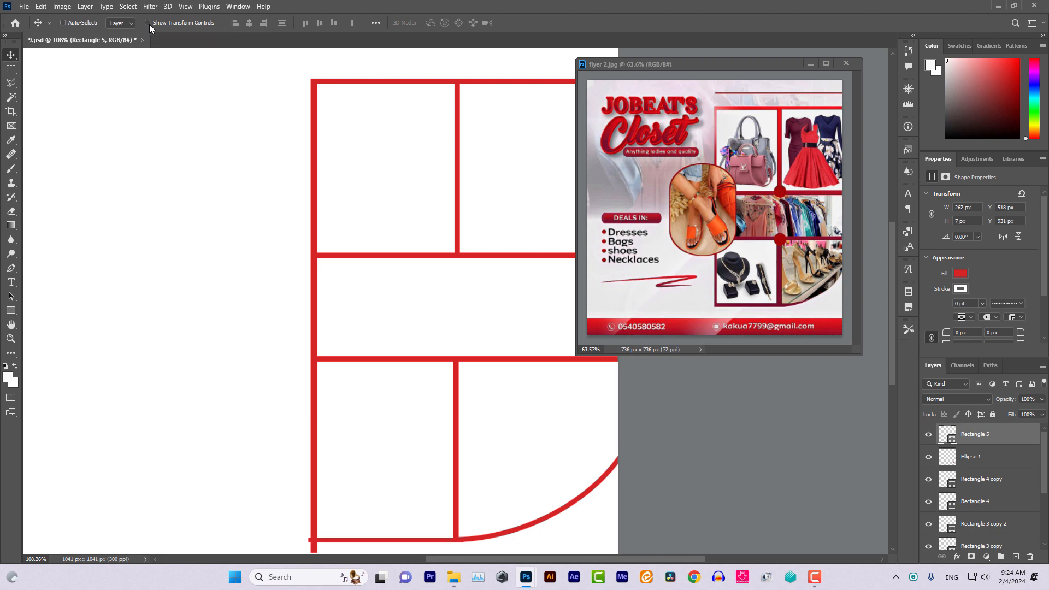
pyautogui.press('Left')
pyautogui.press('Up')
pyautogui.press('Down')
pyautogui.press('ctrl')
pyautogui.hscroll(1, 367, 266)
pyautogui.hscroll(1, 367, 267)
pyautogui.hscroll(-2, 367, 267)
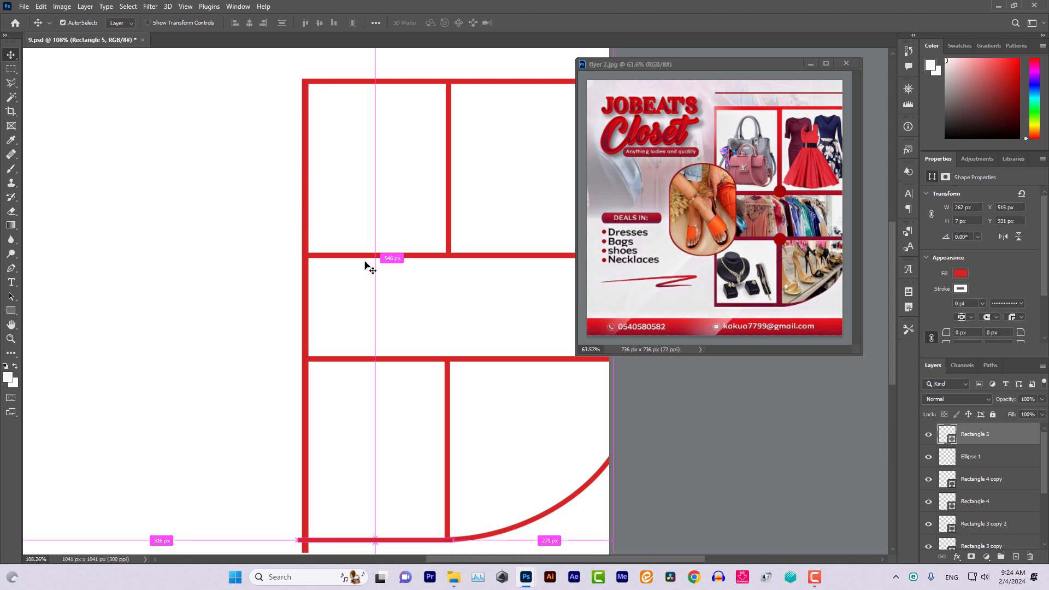
pyautogui.scroll(-1, 366, 266)
pyautogui.scroll(-2, 365, 261)
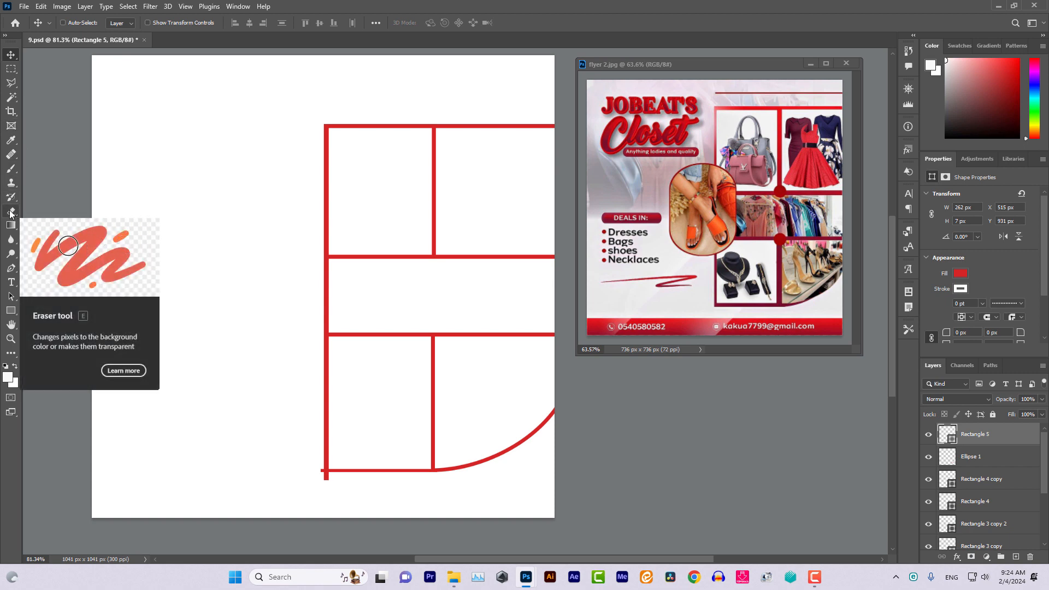
# Select the left vertical bar's layer, Rectangle 2
pyautogui.click(14, 83)
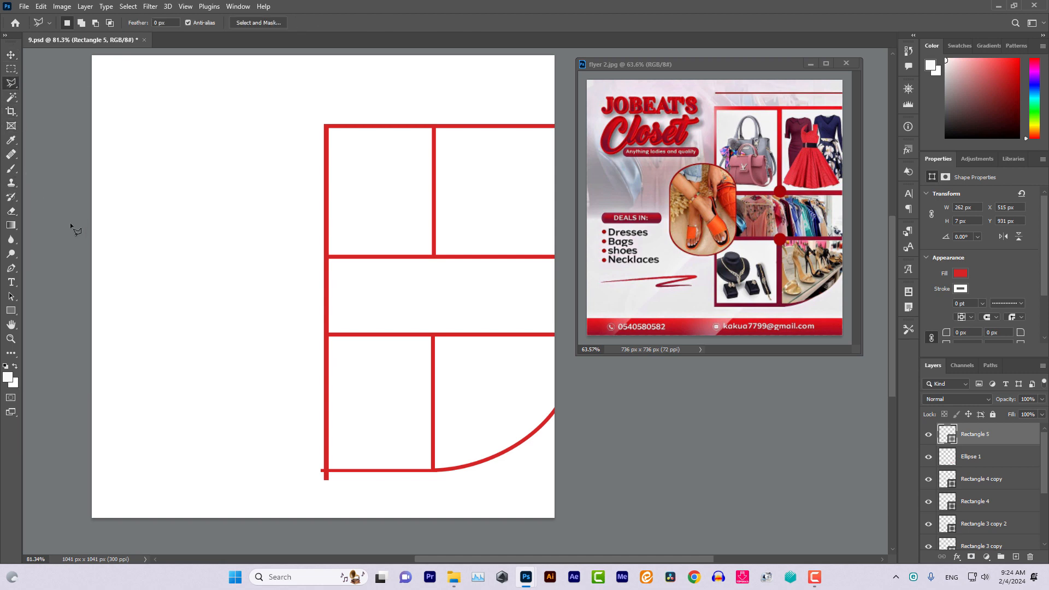
pyautogui.click(10, 55)
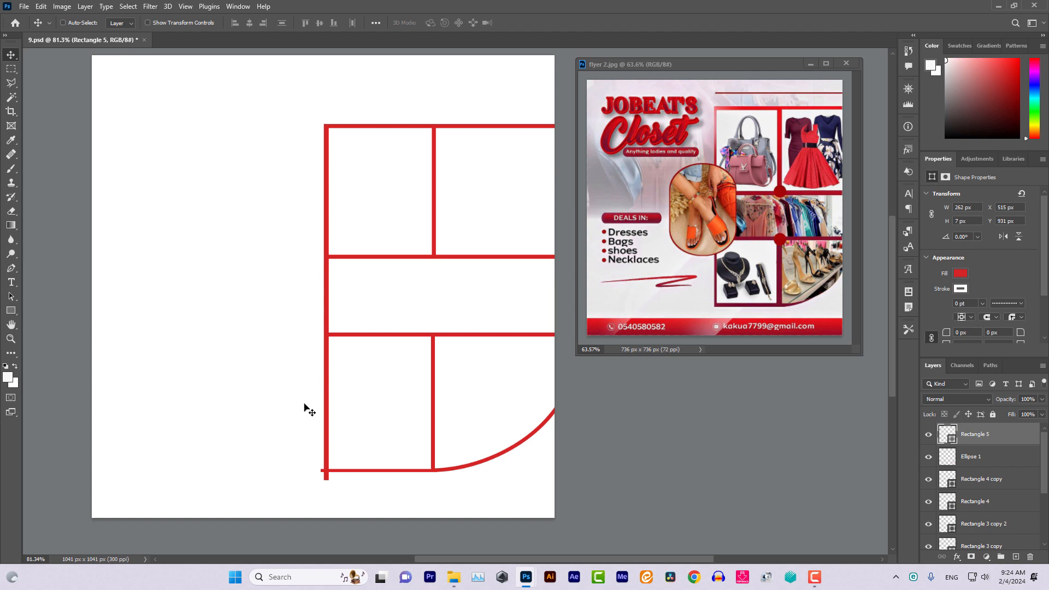
pyautogui.rightClick(329, 388)
pyautogui.click(352, 402)
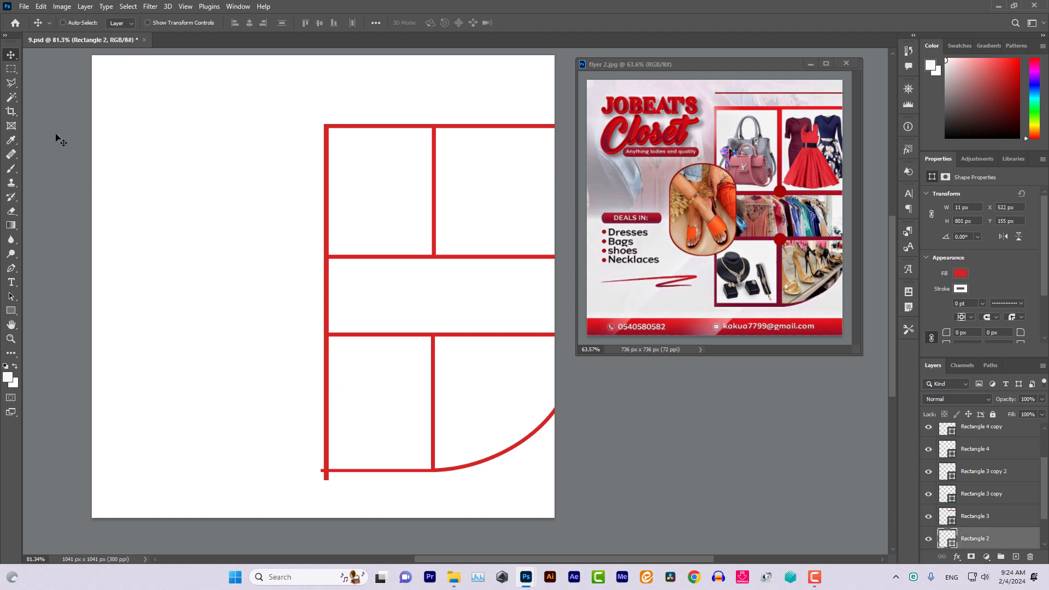
# Outline the red stub below the bottom-left corner with a polygonal selection
pyautogui.click(11, 84)
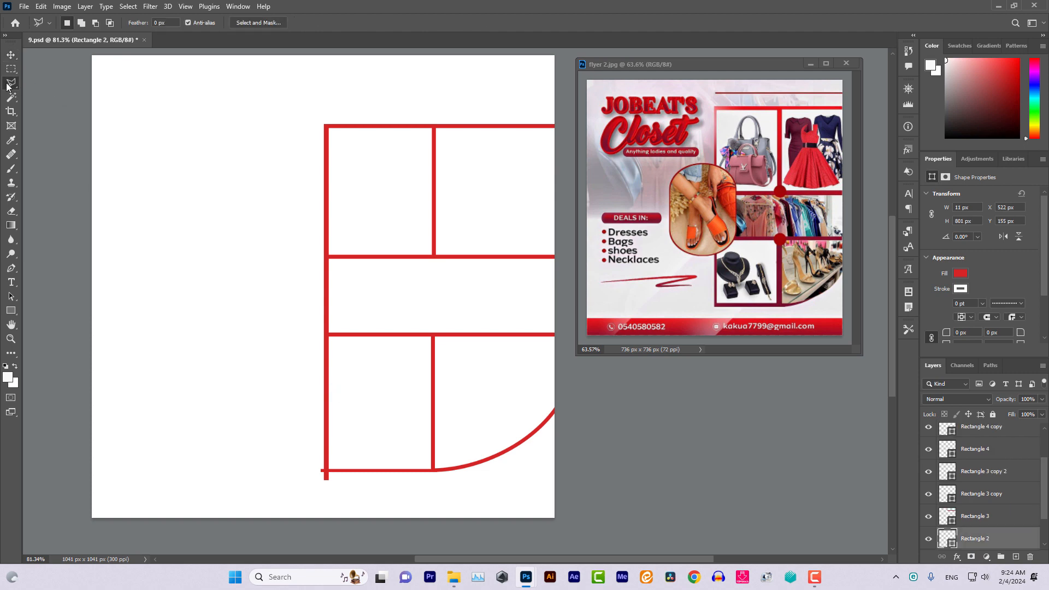
pyautogui.click(334, 474)
pyautogui.click(341, 499)
pyautogui.click(306, 501)
pyautogui.click(297, 474)
pyautogui.click(325, 475)
pyautogui.press('Delete')
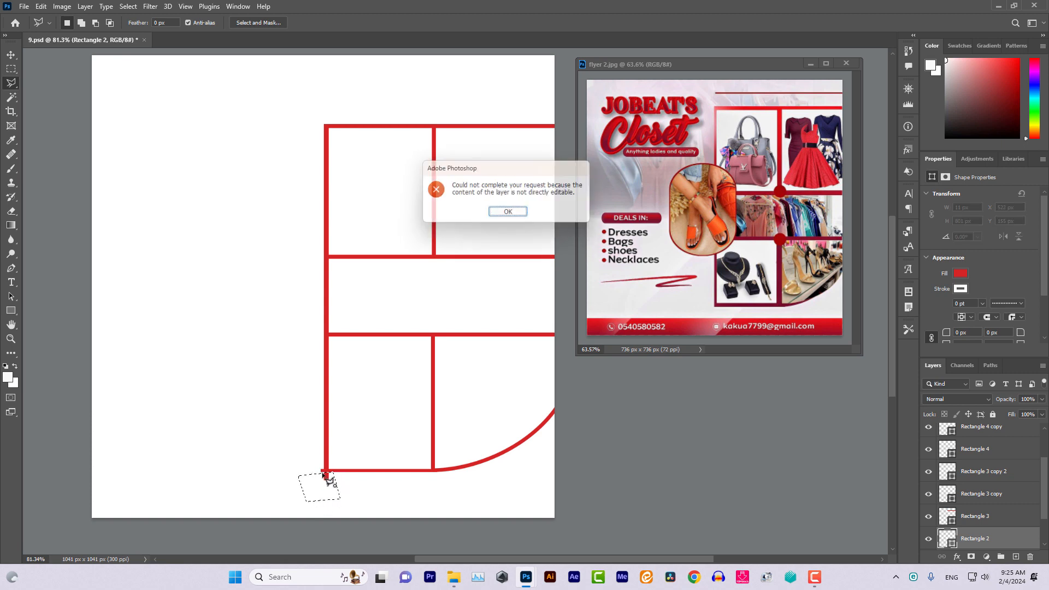
pyautogui.click(509, 214)
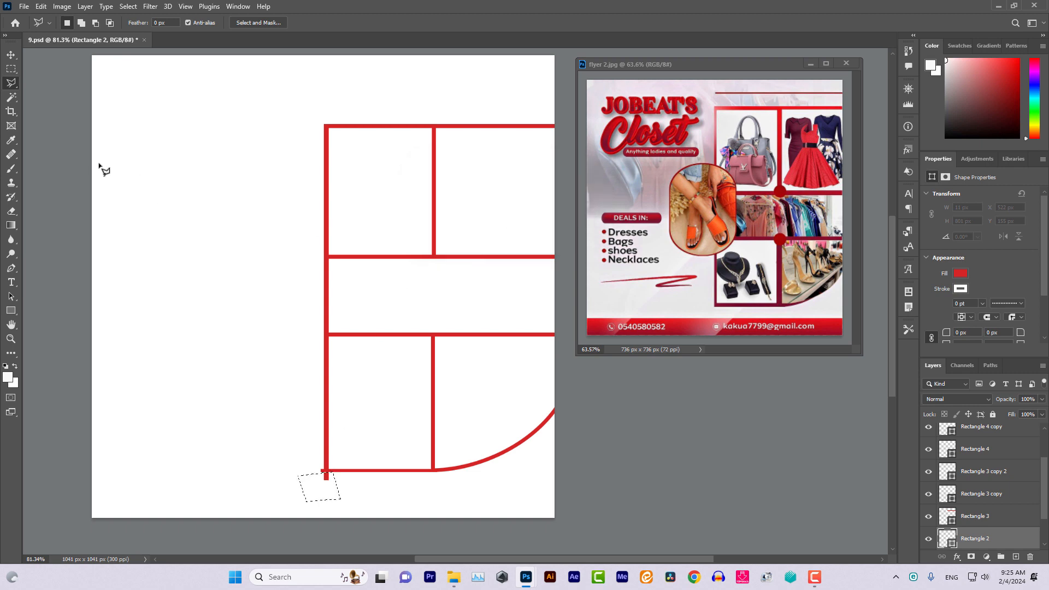
# Rasterize Rectangle 2 and erase the stub below the frame corner
pyautogui.click(11, 211)
pyautogui.click(329, 477)
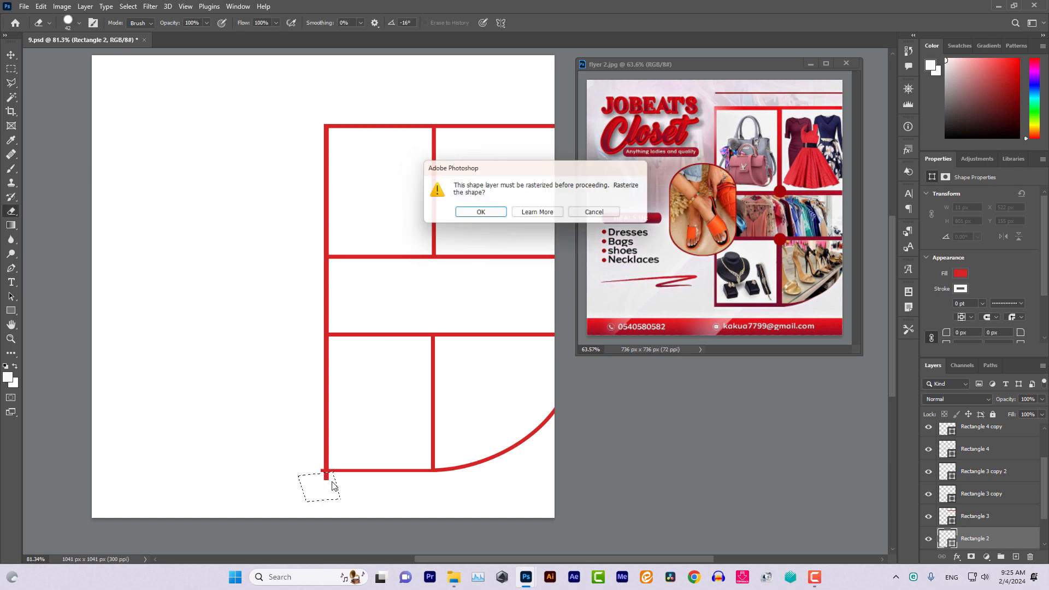
pyautogui.click(464, 214)
pyautogui.moveTo(314, 475); pyautogui.dragTo(330, 481)
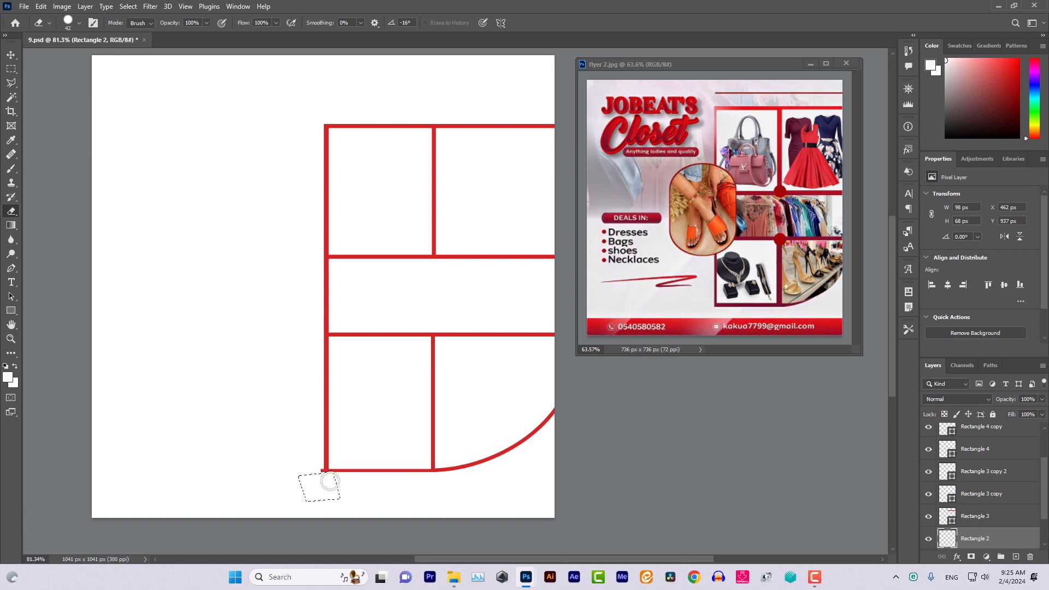
# Clear the selection and select the Ellipse 1 layer under the bottom curve
pyautogui.click(10, 55)
pyautogui.click(11, 82)
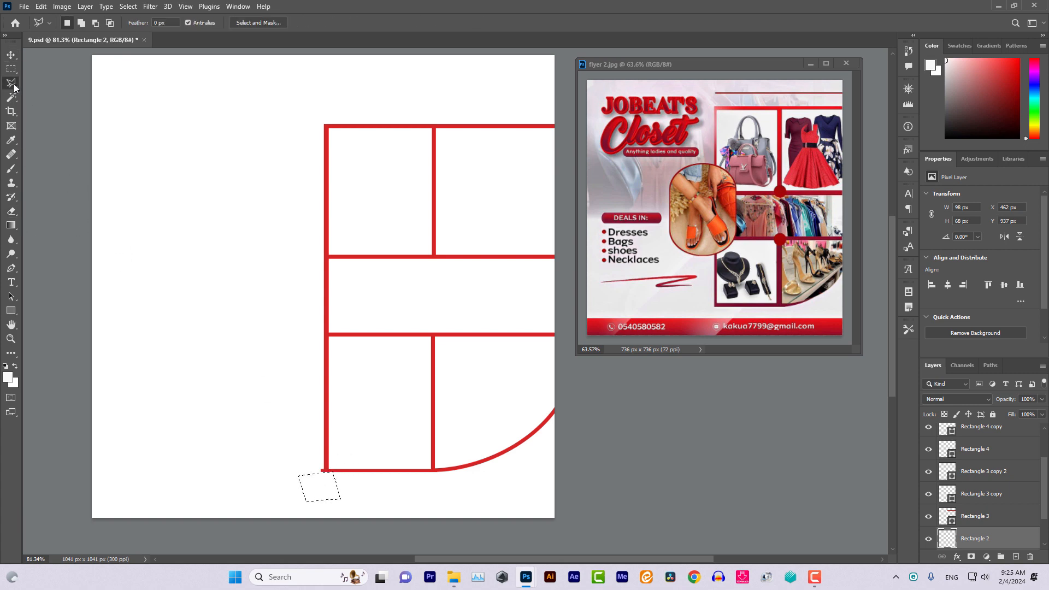
pyautogui.click(32, 83)
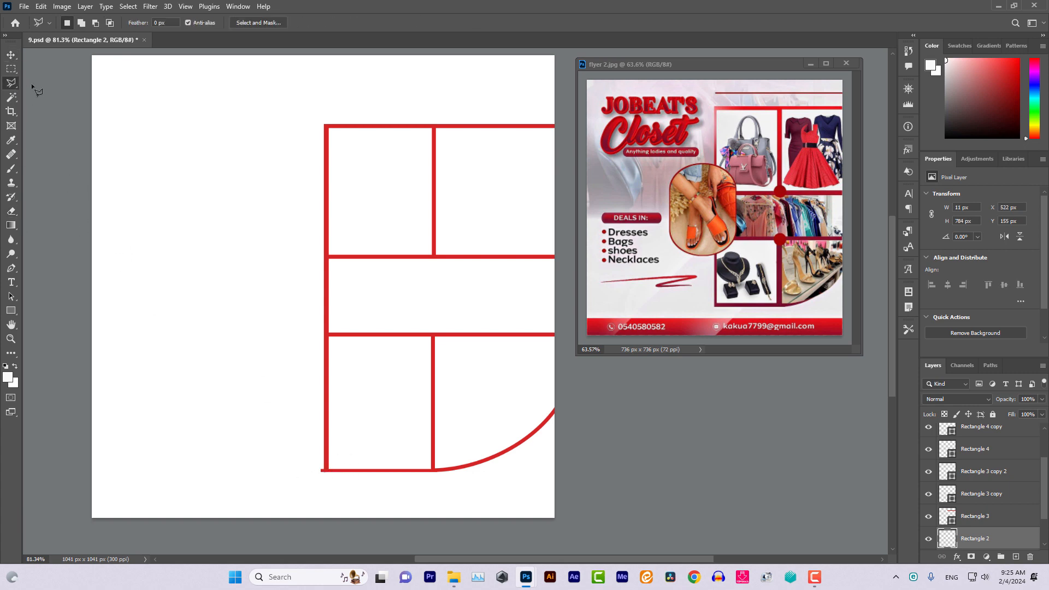
pyautogui.rightClick(328, 367)
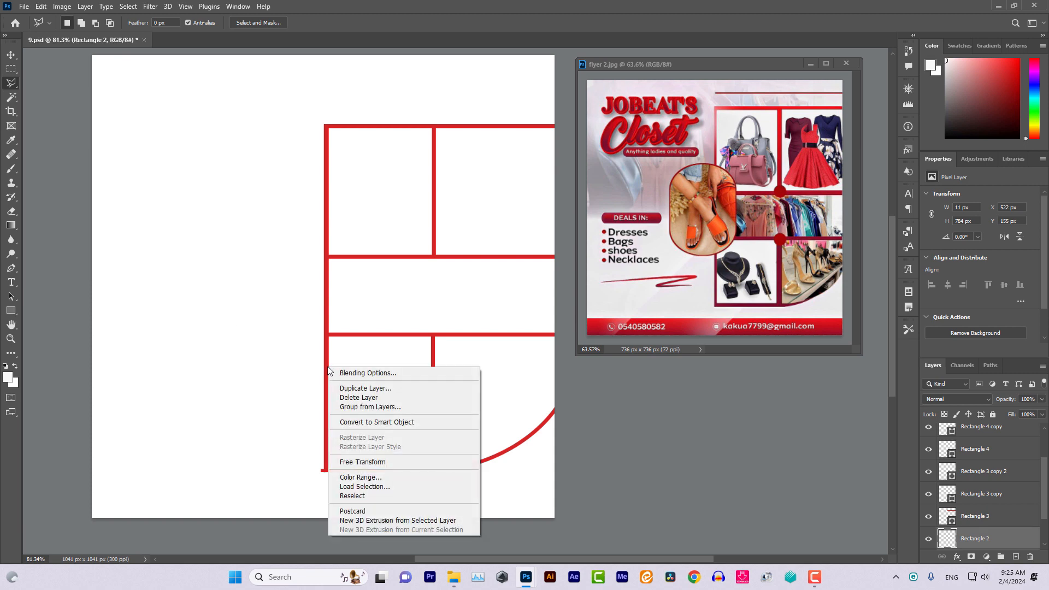
pyautogui.rightClick(495, 460)
pyautogui.rightClick(494, 458)
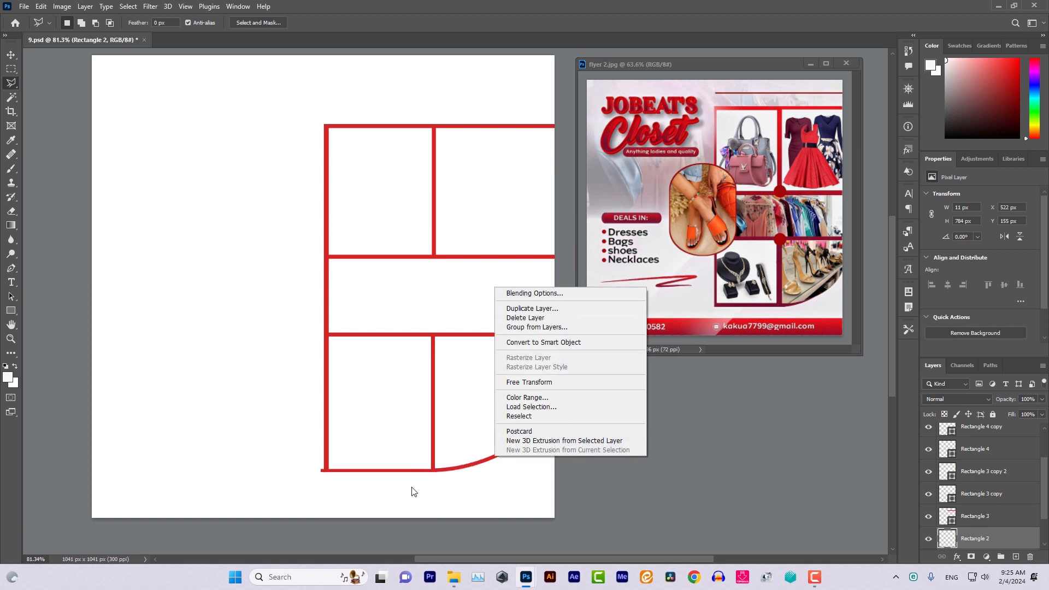
pyautogui.rightClick(425, 470)
pyautogui.click(10, 55)
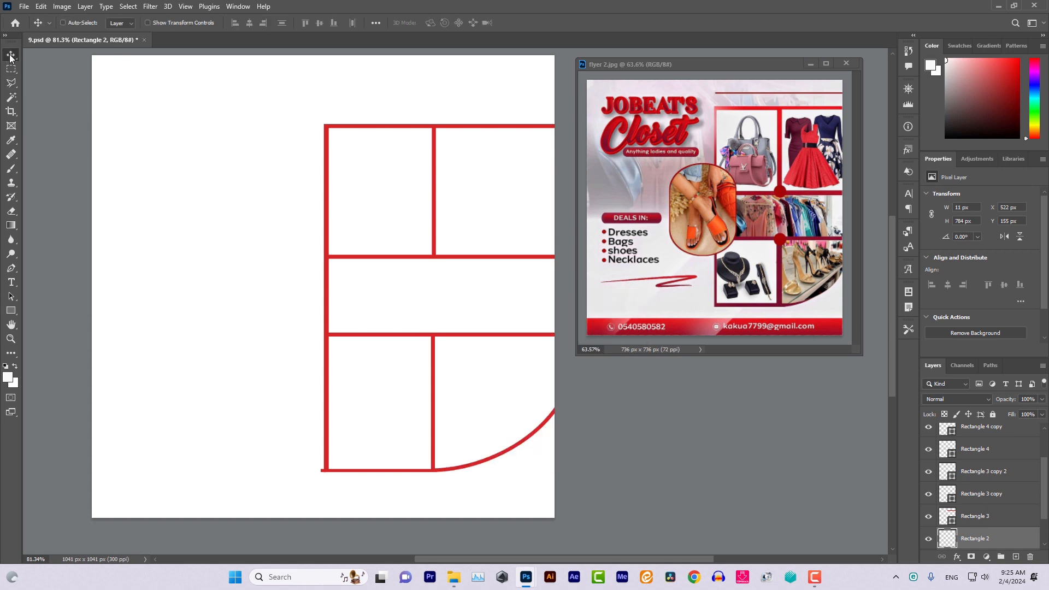
pyautogui.rightClick(447, 474)
pyautogui.click(457, 474)
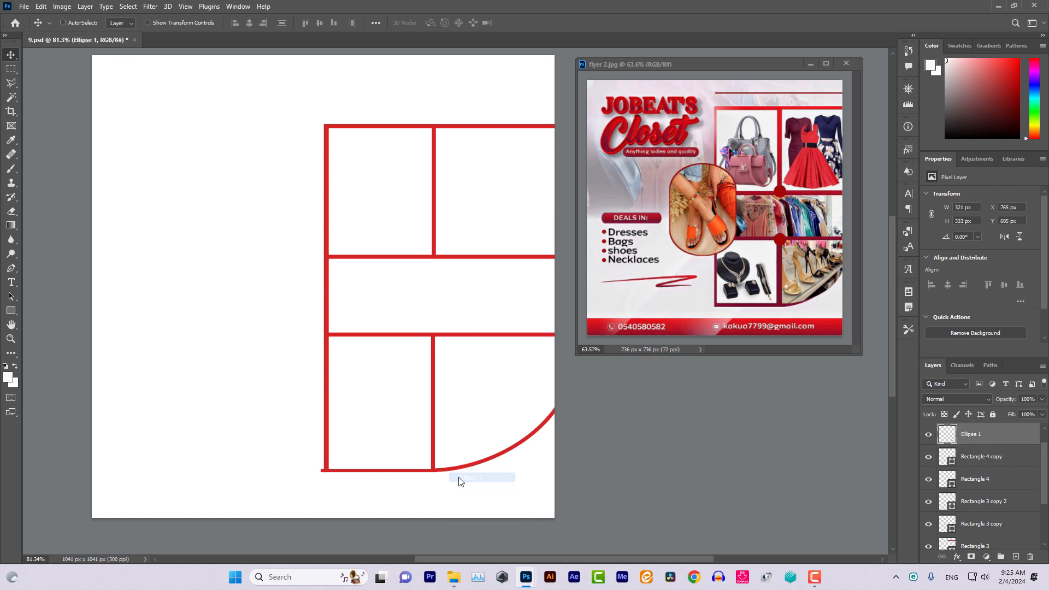
# Outline a small area below the bottom-left corner and check the layers beneath it
pyautogui.click(11, 83)
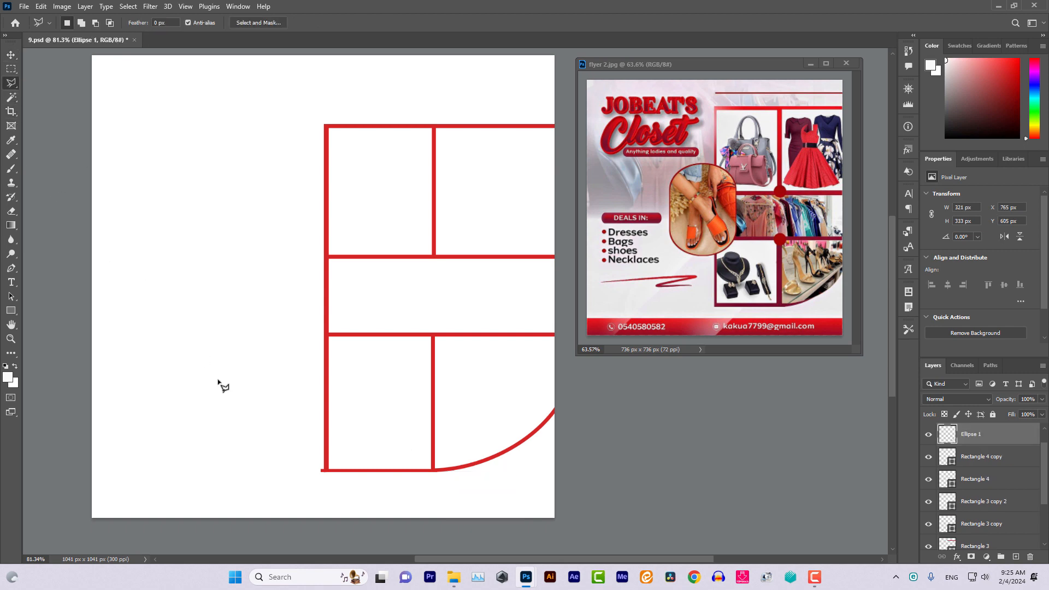
pyautogui.click(310, 474)
pyautogui.click(324, 467)
pyautogui.click(10, 211)
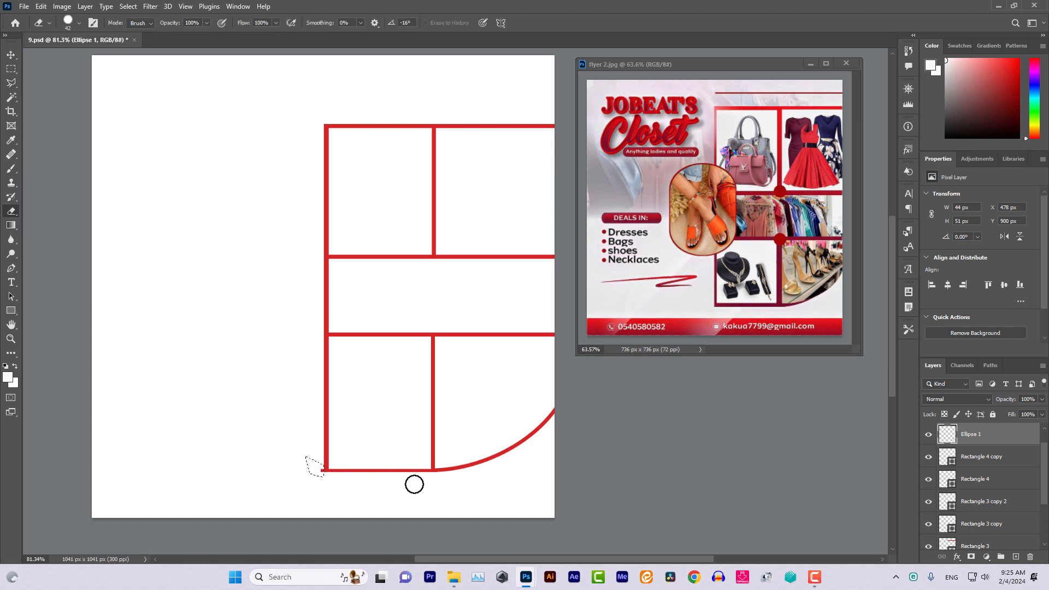
pyautogui.click(11, 55)
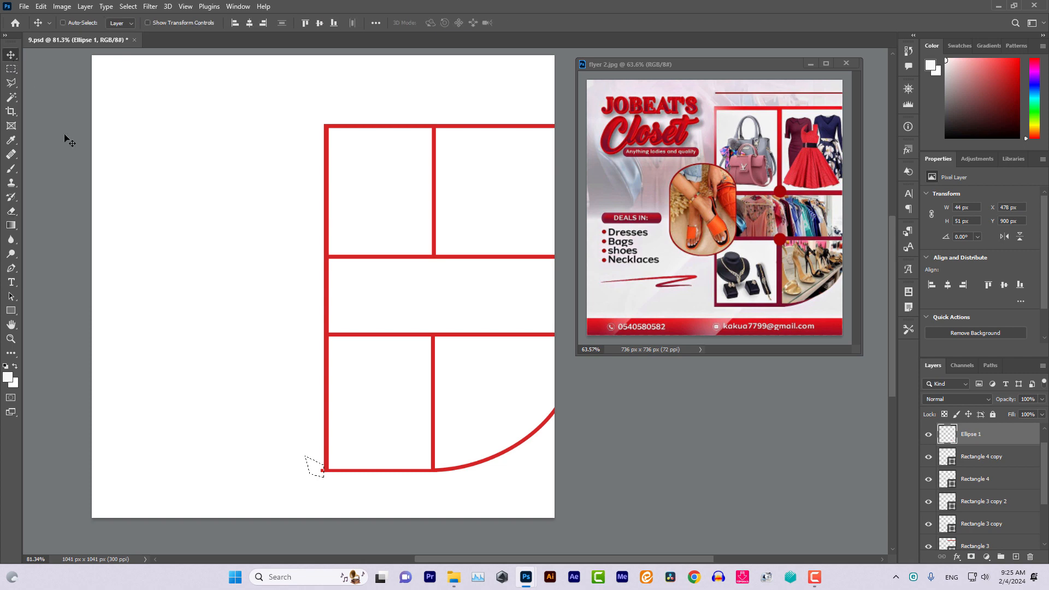
pyautogui.rightClick(384, 473)
pyautogui.click(456, 472)
pyautogui.rightClick(456, 472)
pyautogui.click(463, 475)
# Select the bottom bar's layer, Rectangle 5
pyautogui.click(10, 213)
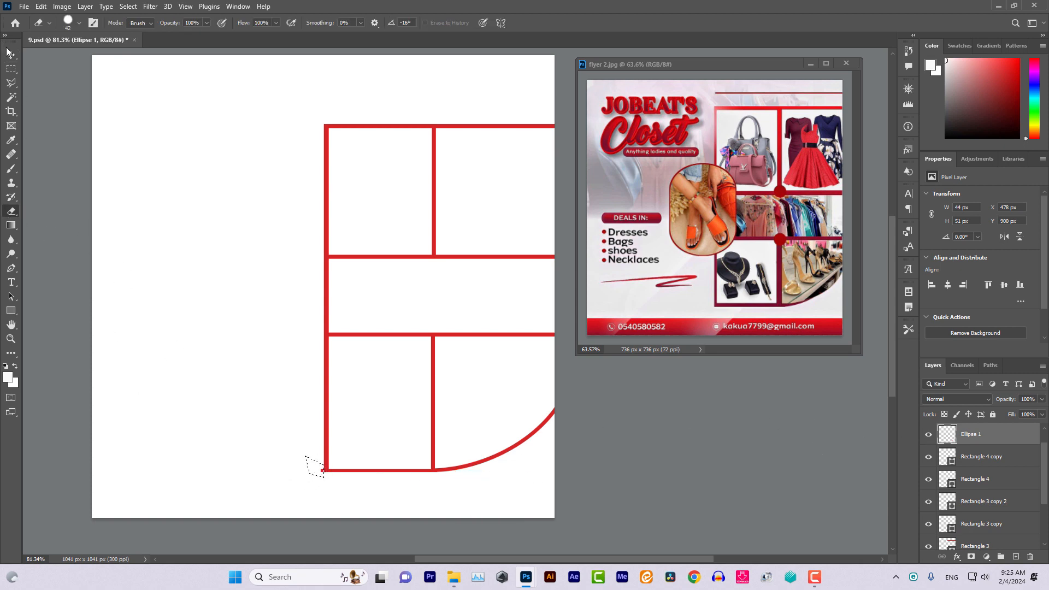
pyautogui.press('v')
pyautogui.rightClick(365, 470)
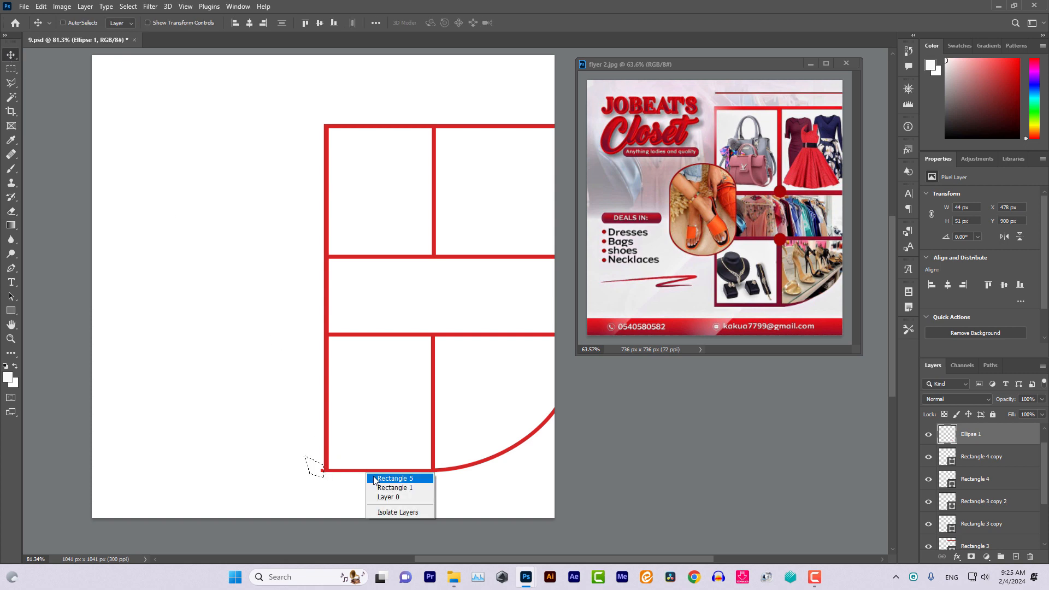
pyautogui.click(377, 475)
pyautogui.rightClick(377, 475)
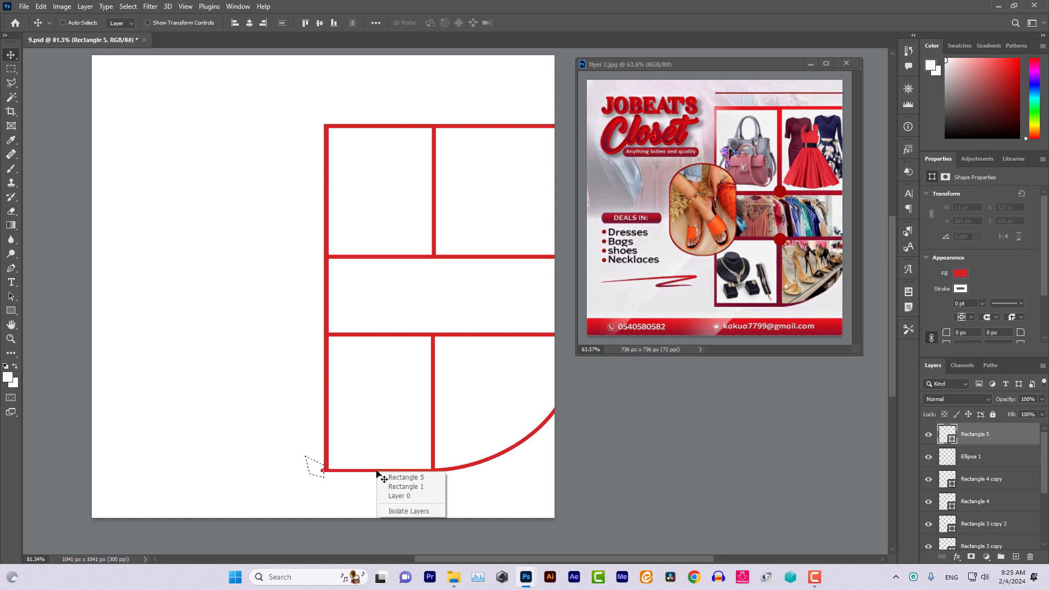
pyautogui.click(381, 476)
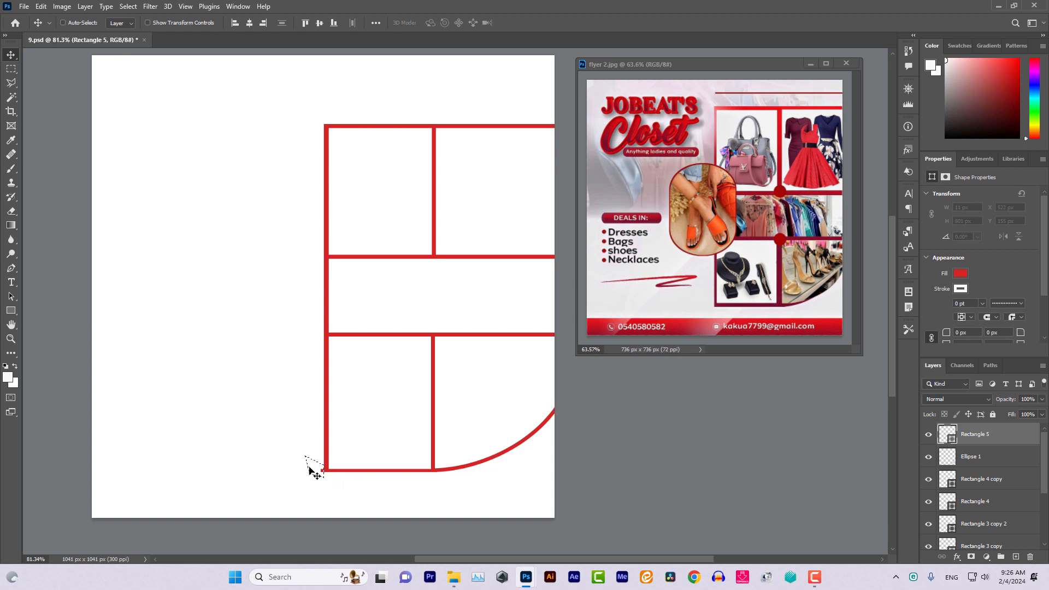
pyautogui.rightClick(350, 474)
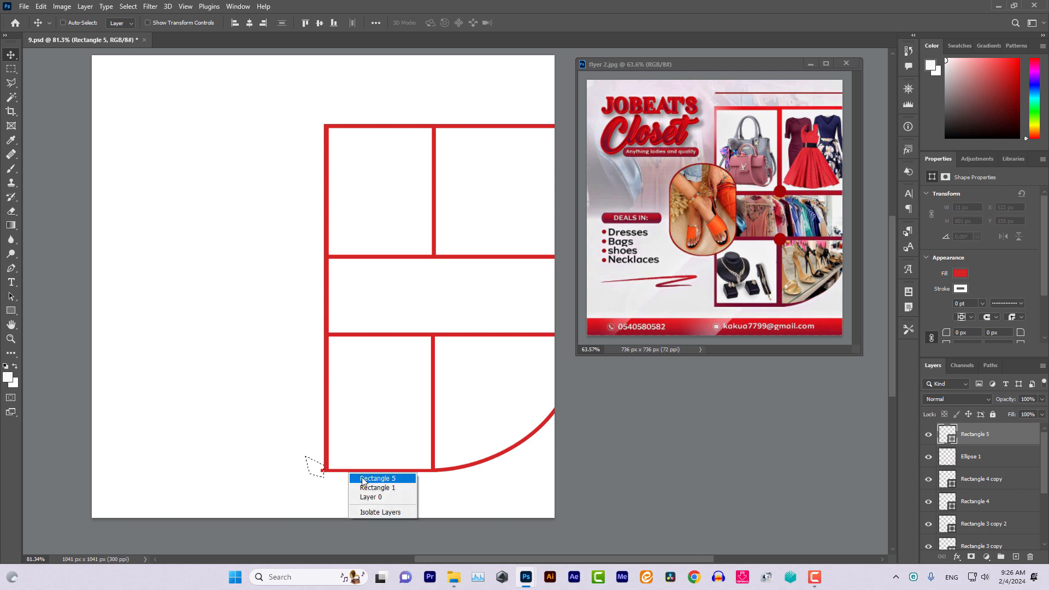
pyautogui.click(361, 477)
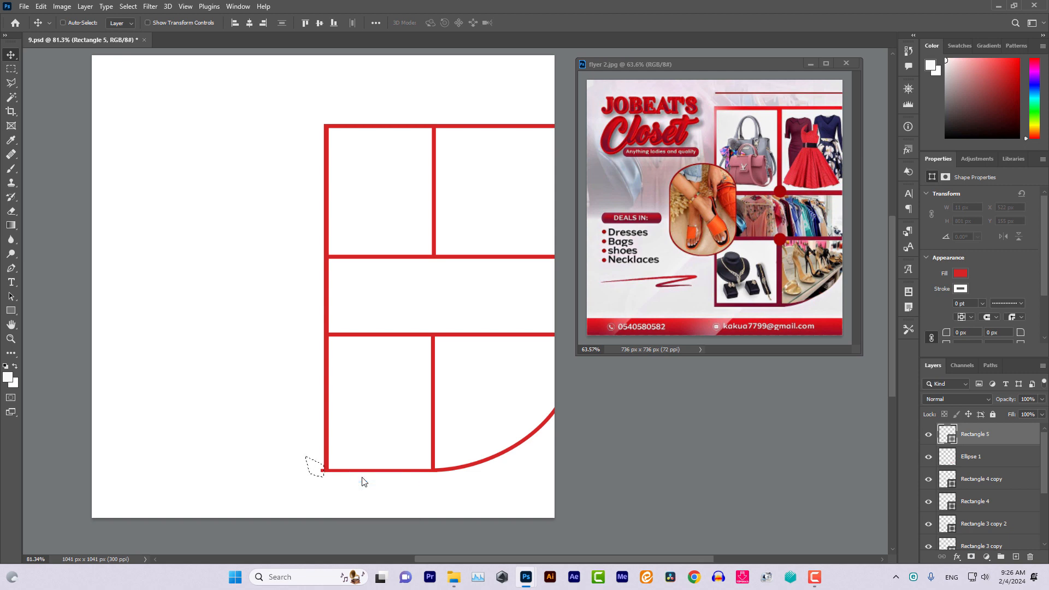
# Rasterize Rectangle 5 via the Eraser and clear the stray selection with the Magic Wand
pyautogui.press('e')
pyautogui.click(318, 471)
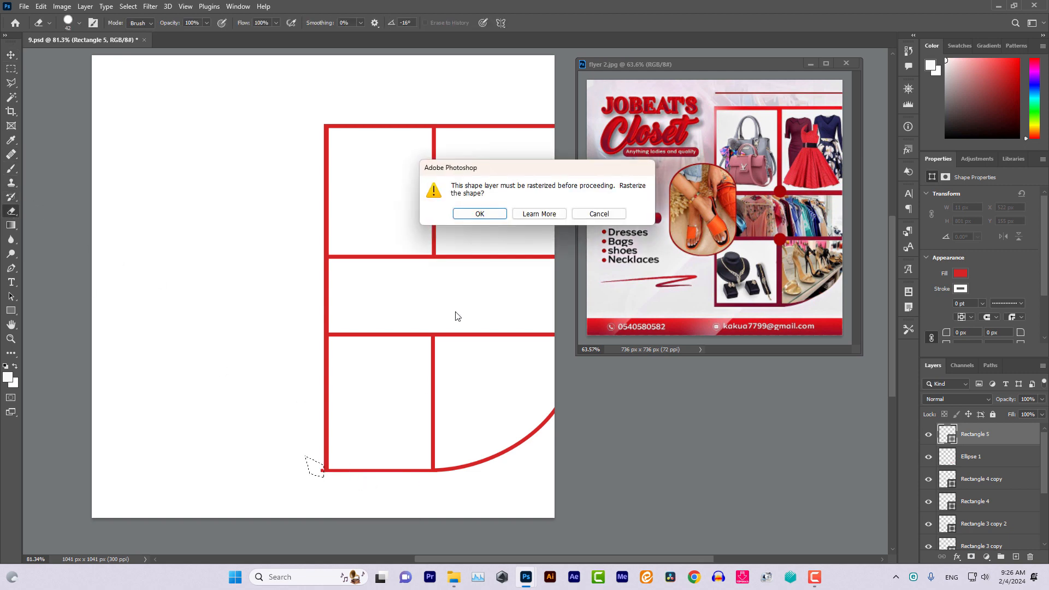
pyautogui.click(473, 213)
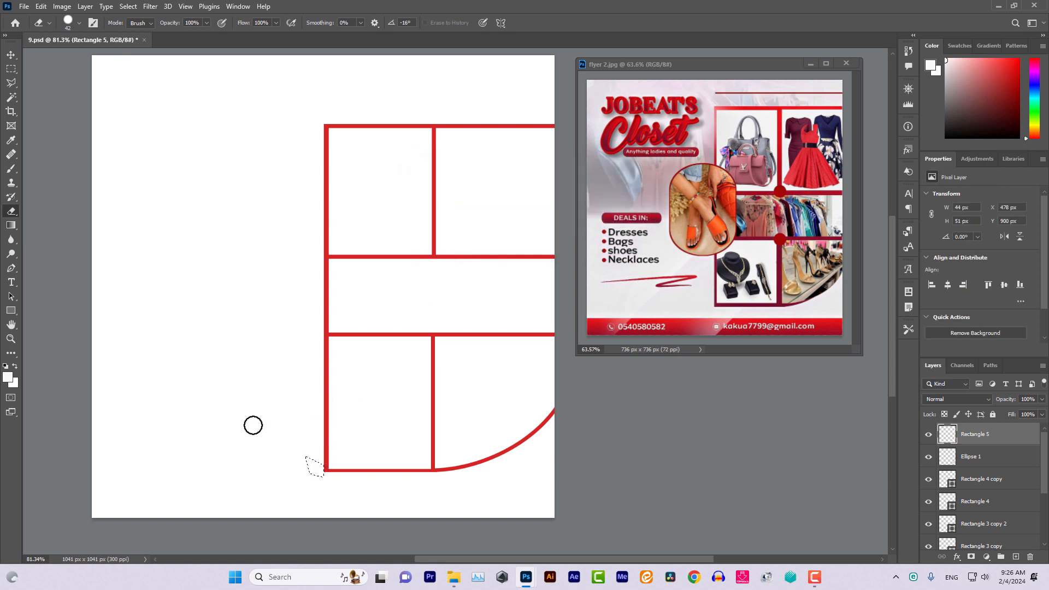
pyautogui.click(10, 96)
pyautogui.click(35, 96)
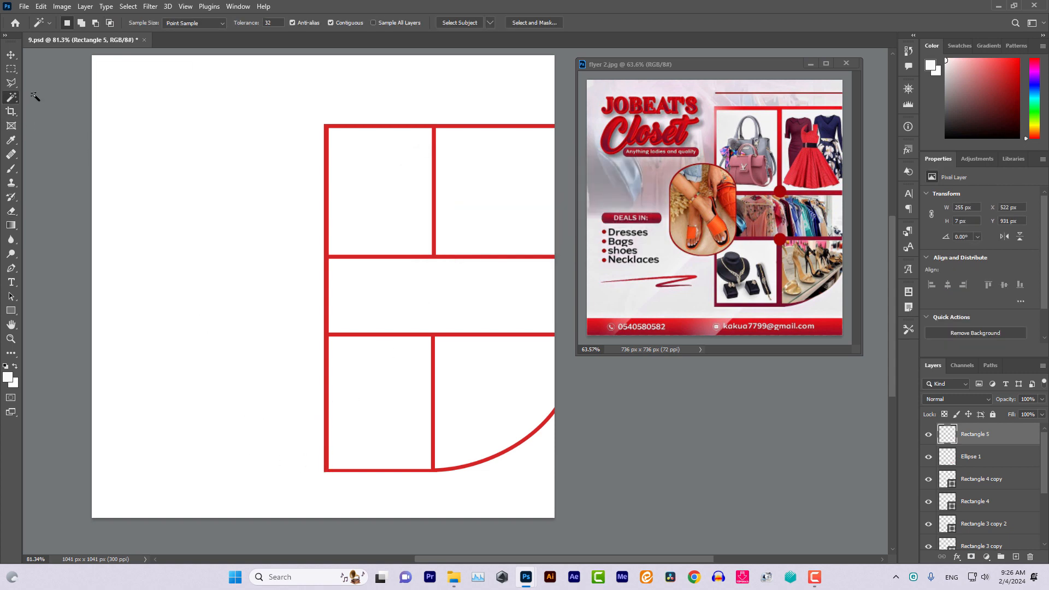
# Stretch the Layers panel taller and add an empty Layer 1 above Rectangle 5
pyautogui.click(11, 55)
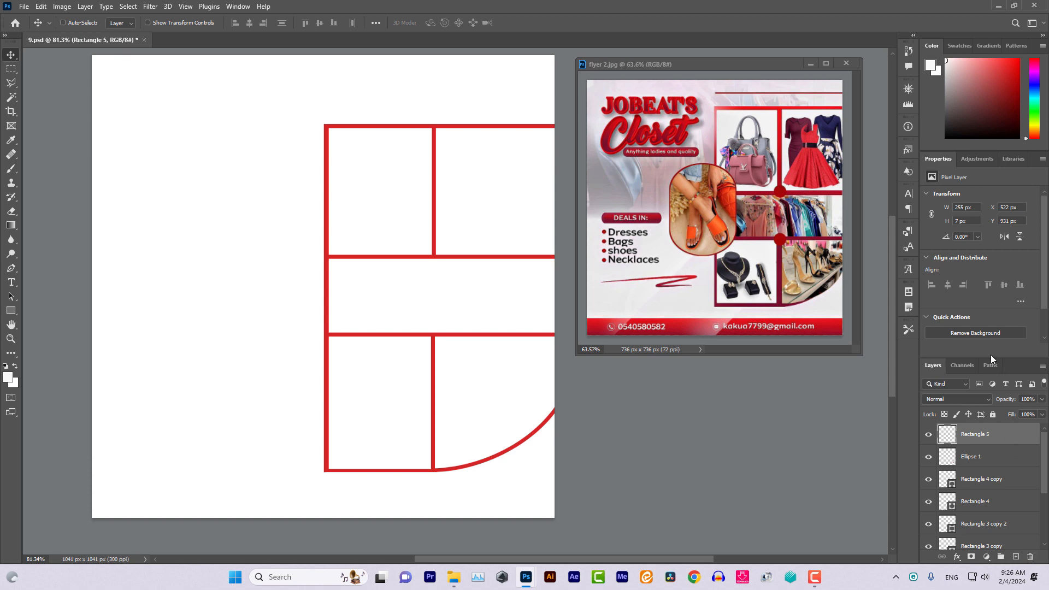
pyautogui.moveTo(990, 357); pyautogui.dragTo(986, 243)
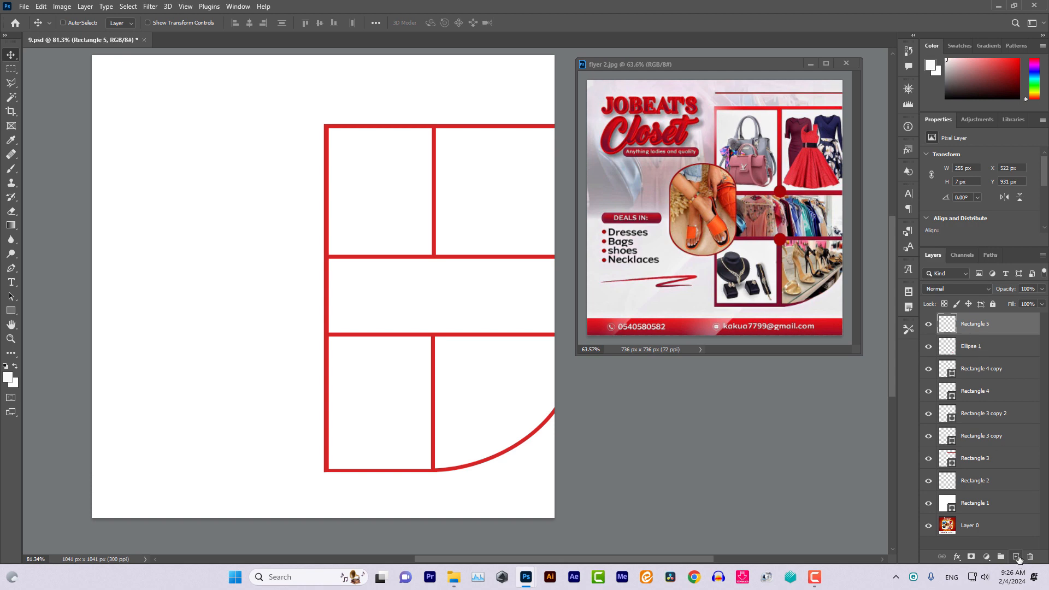
pyautogui.click(1016, 557)
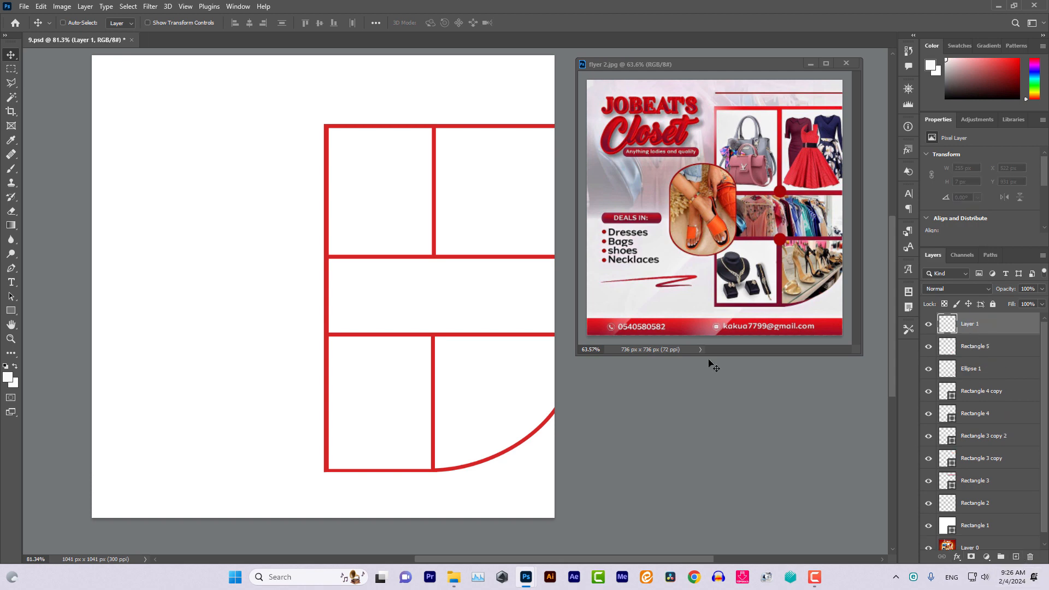
pyautogui.click(50, 23)
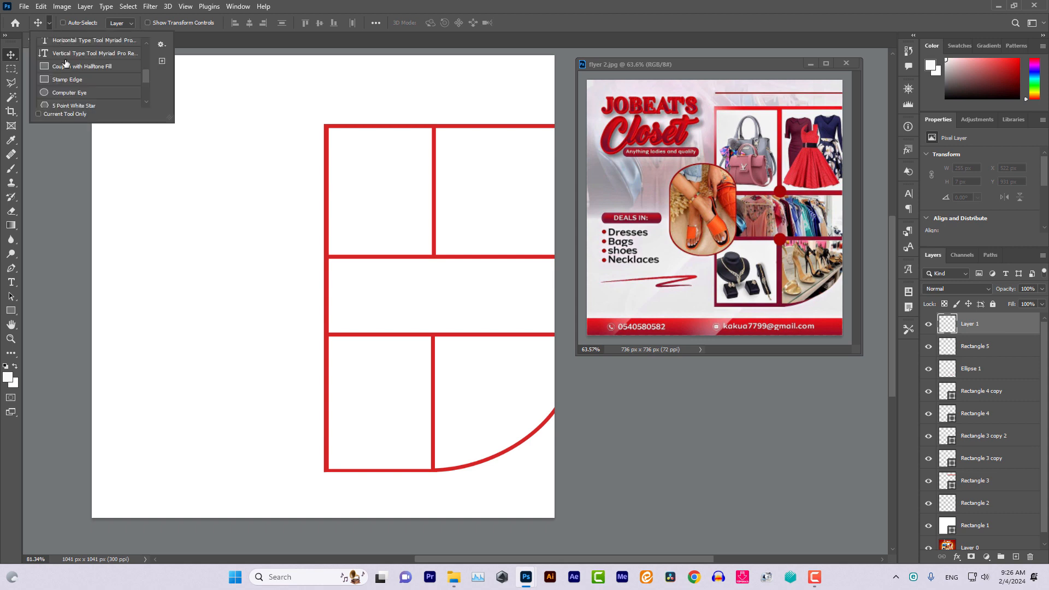
# Draw a 43 px circle at the upper grid junction with a 0 pt stroke
pyautogui.click(63, 96)
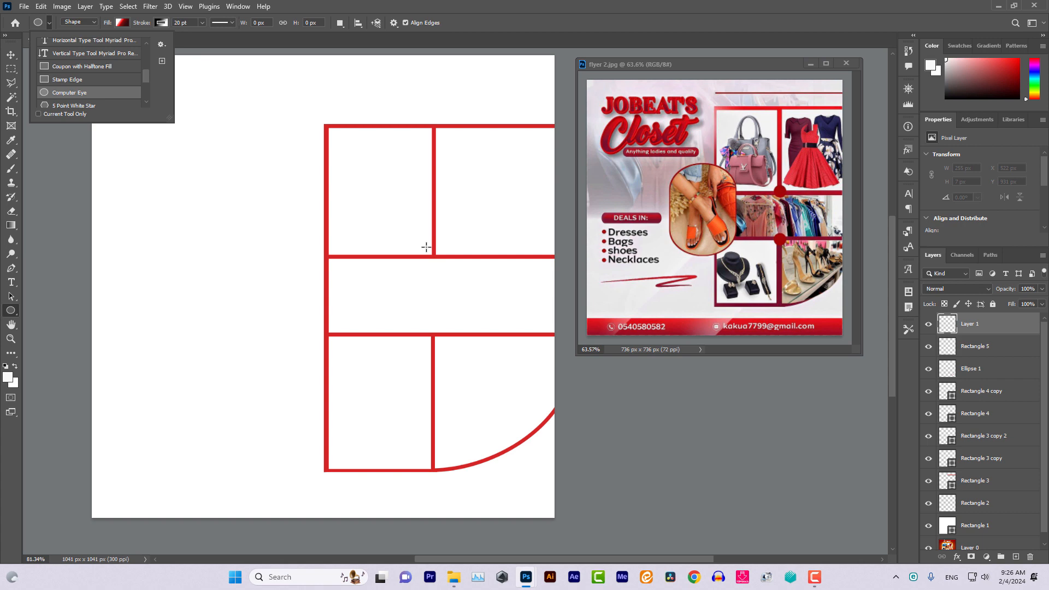
pyautogui.moveTo(426, 246)
pyautogui.mouseDown()
pyautogui.moveTo(442, 265)
pyautogui.moveTo(432, 263)
pyautogui.mouseUp()
pyautogui.hotkey('ctrl', 'z')
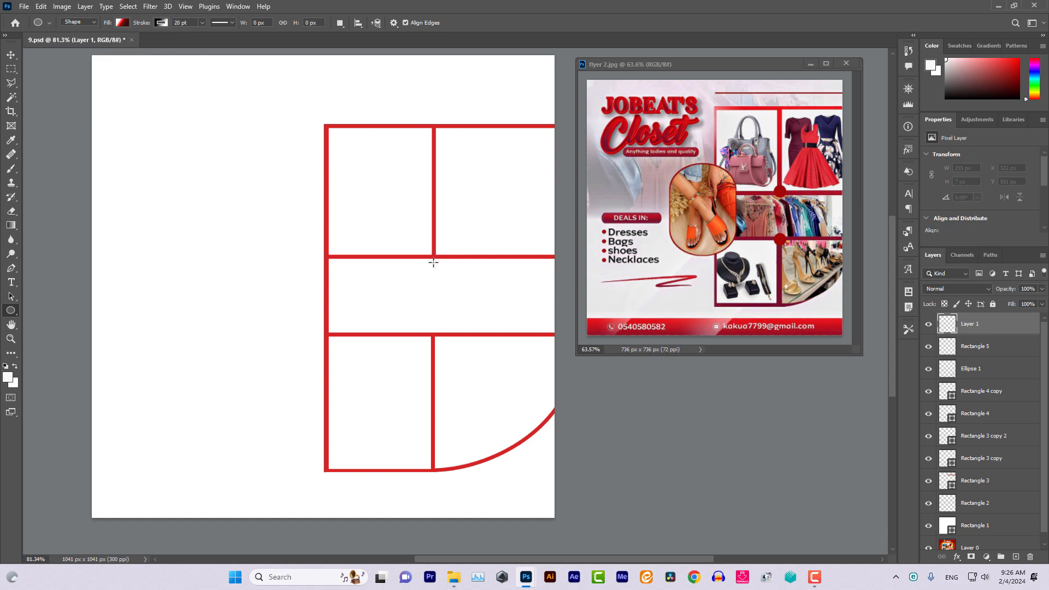
pyautogui.moveTo(428, 247); pyautogui.dragTo(447, 276)
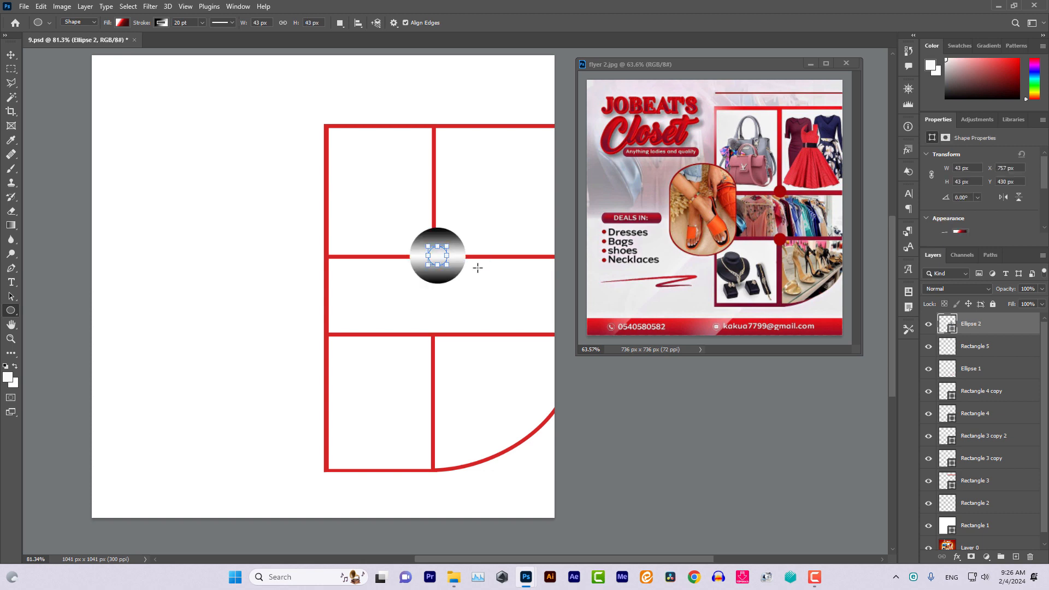
pyautogui.click(201, 25)
pyautogui.moveTo(202, 36); pyautogui.dragTo(145, 34)
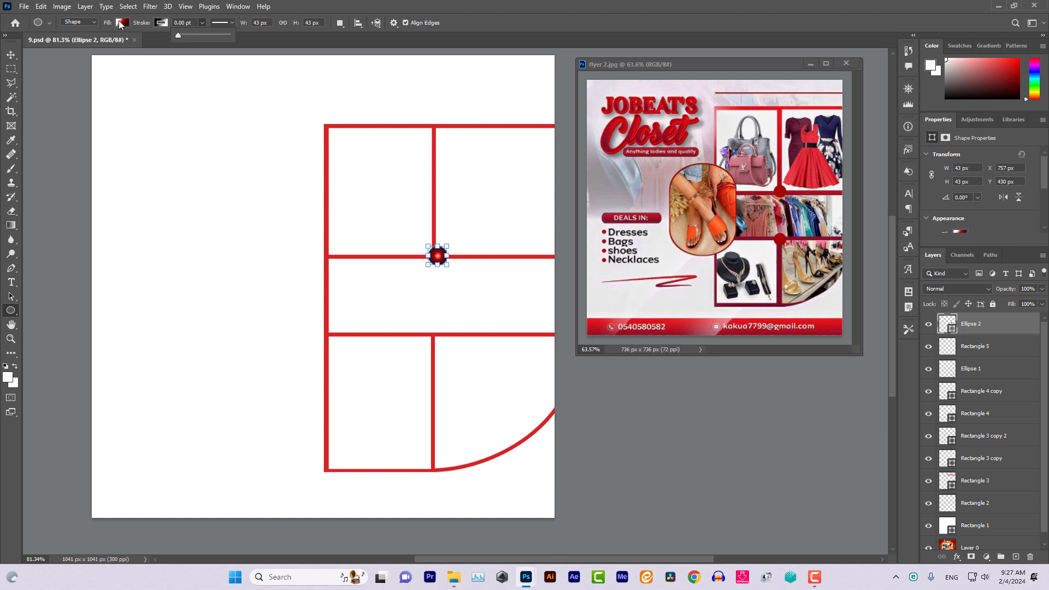
# Fill the dot with the frame's sampled red #d52525 and nudge it onto the junction
pyautogui.click(120, 24)
pyautogui.click(191, 47)
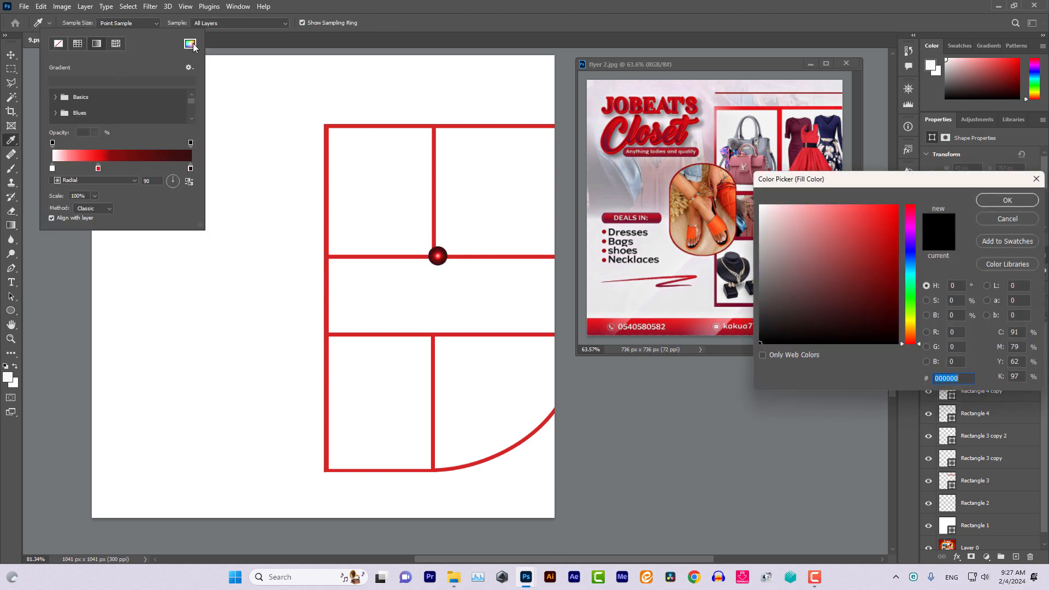
pyautogui.click(326, 130)
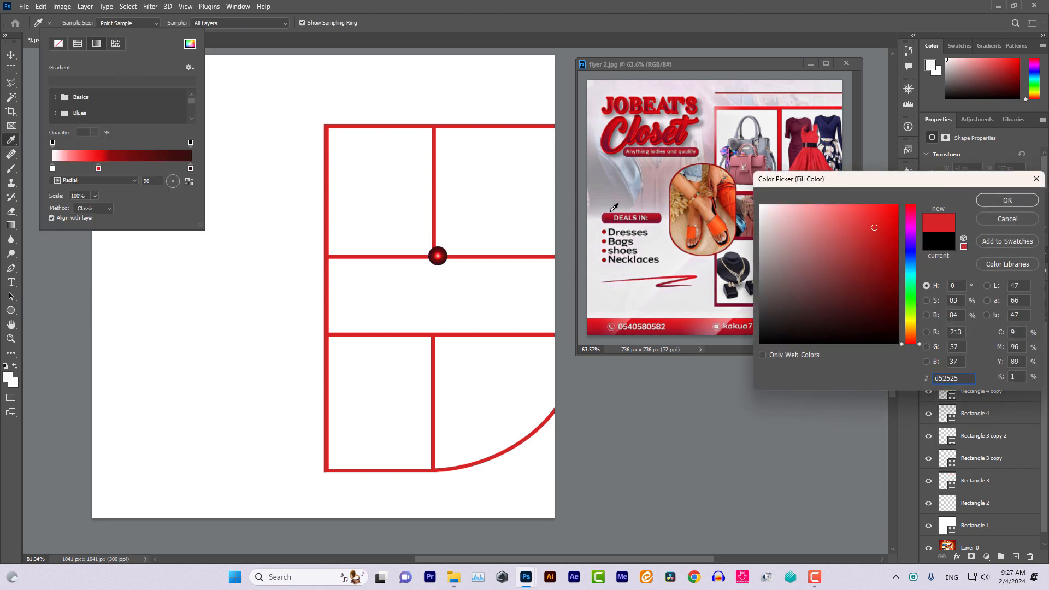
pyautogui.click(996, 197)
pyautogui.click(10, 54)
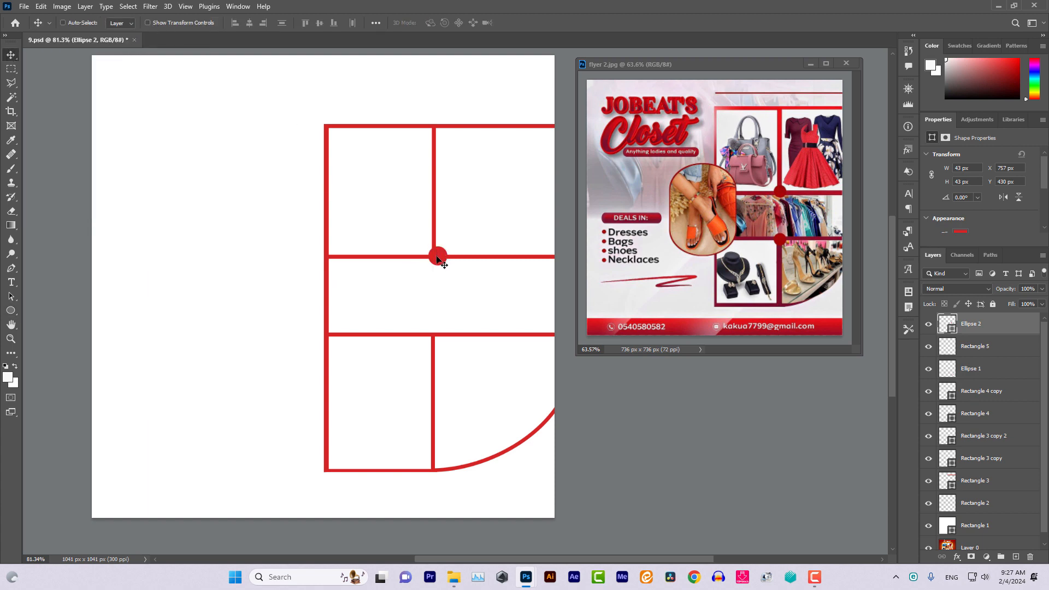
pyautogui.moveTo(437, 259); pyautogui.dragTo(433, 259)
# Duplicate Ellipse 2 as 'Ellipse 2 copy' and drag it toward the lower grid junction
pyautogui.rightClick(1008, 326)
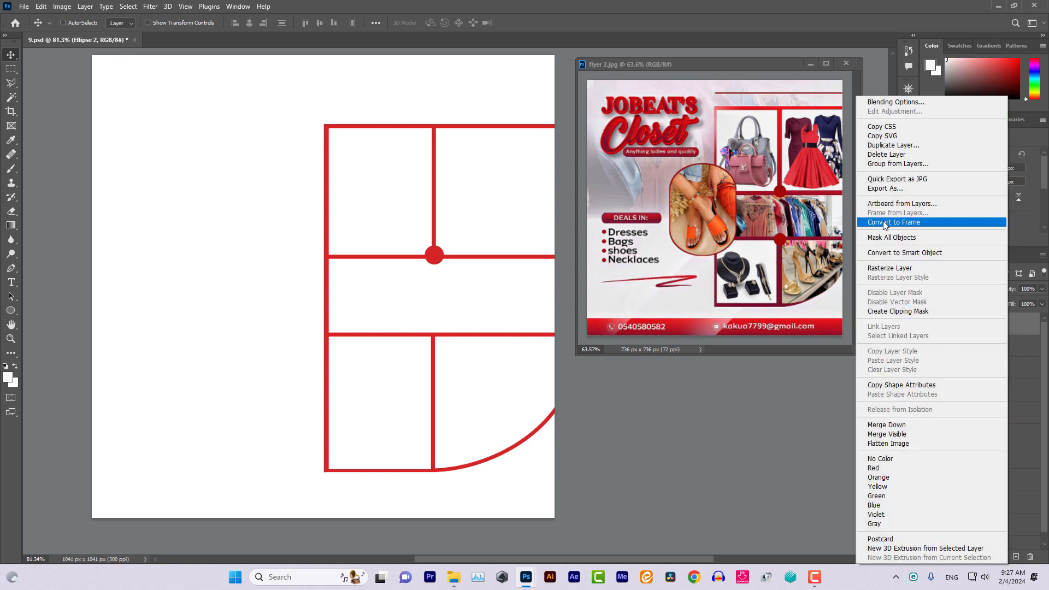
pyautogui.rightClick(1021, 328)
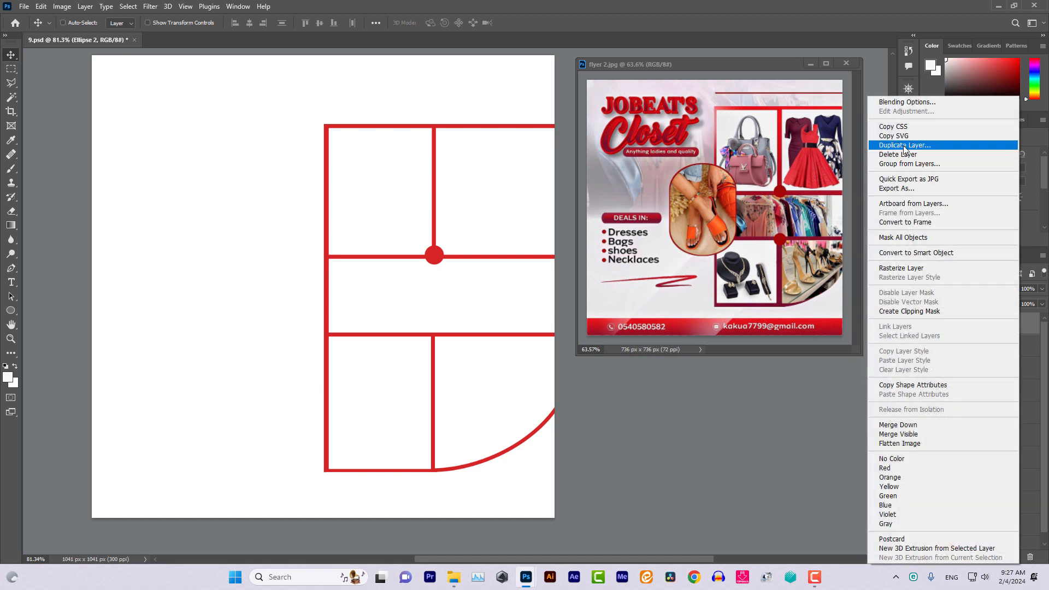
pyautogui.click(903, 145)
pyautogui.click(621, 164)
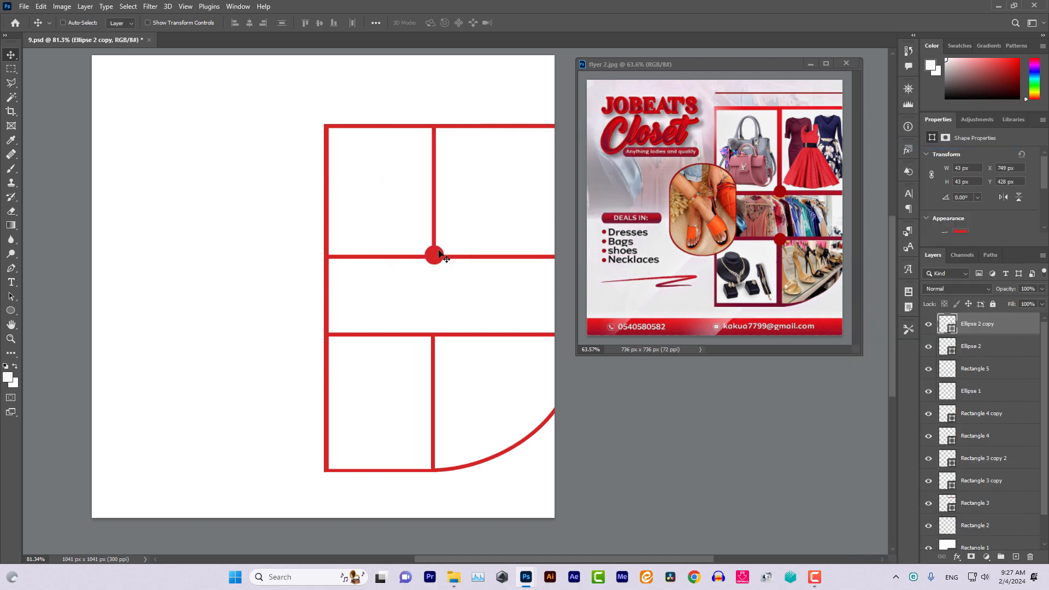
pyautogui.moveTo(435, 255); pyautogui.dragTo(435, 341)
# Drag venue photo 5.jpg from File Explorer onto the canvas and commit it as layer 5
pyautogui.click(1013, 7)
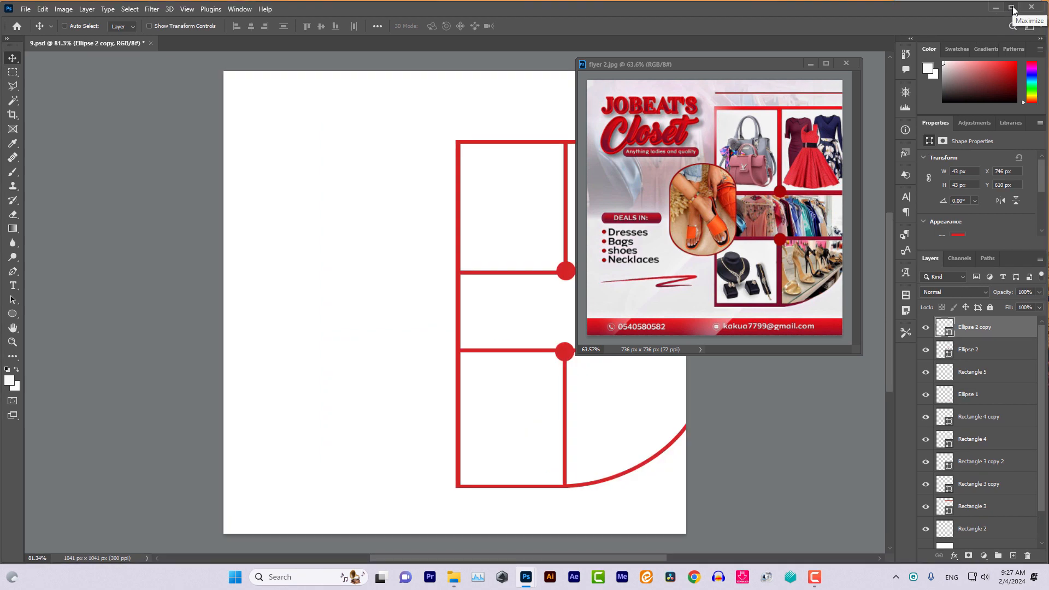
pyautogui.click(1013, 7)
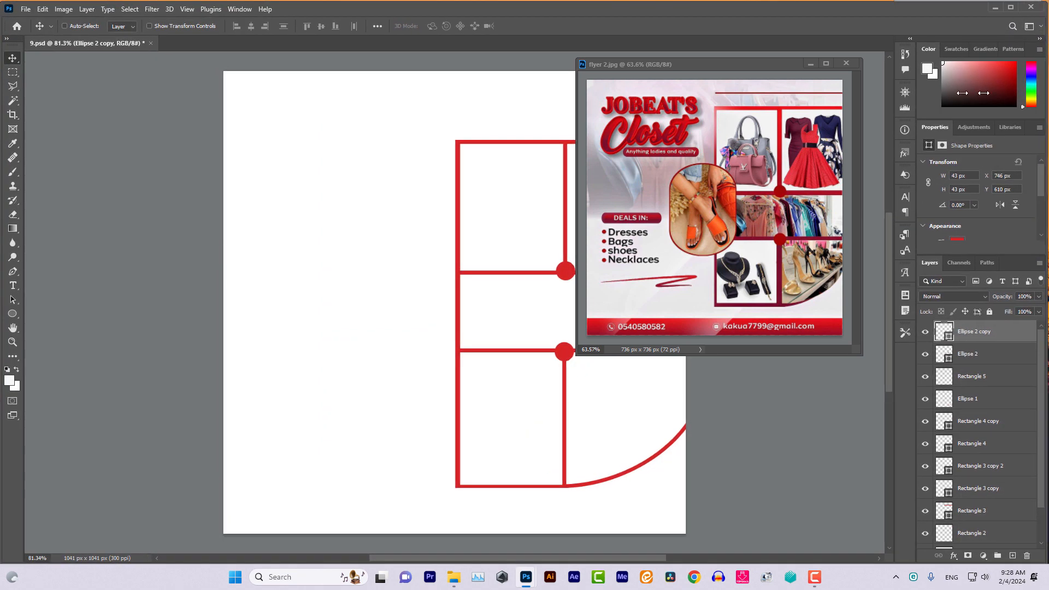
pyautogui.moveTo(983, 93); pyautogui.dragTo(906, 93)
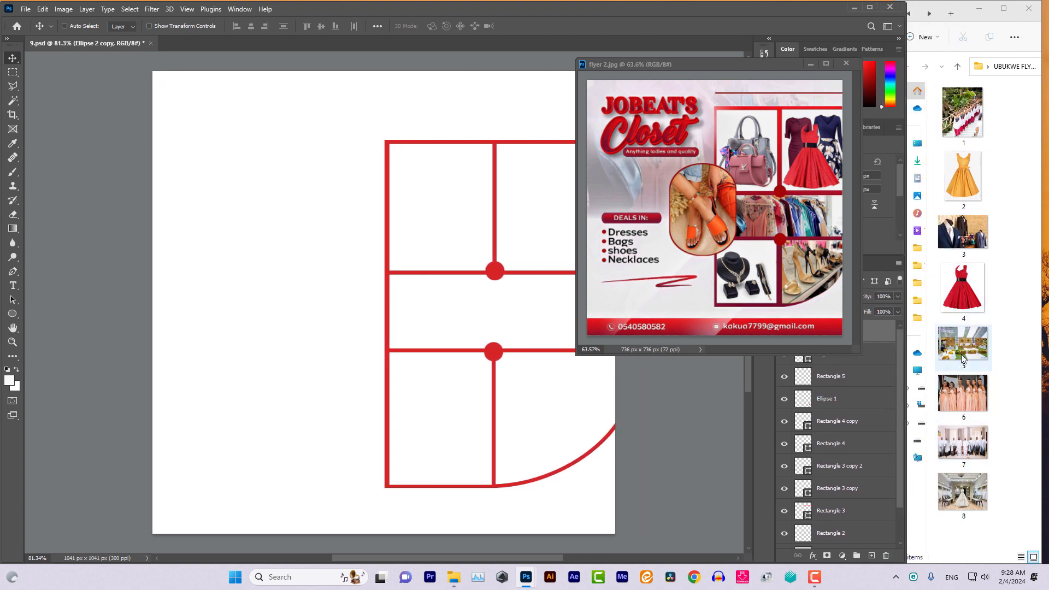
pyautogui.moveTo(962, 351); pyautogui.dragTo(337, 306)
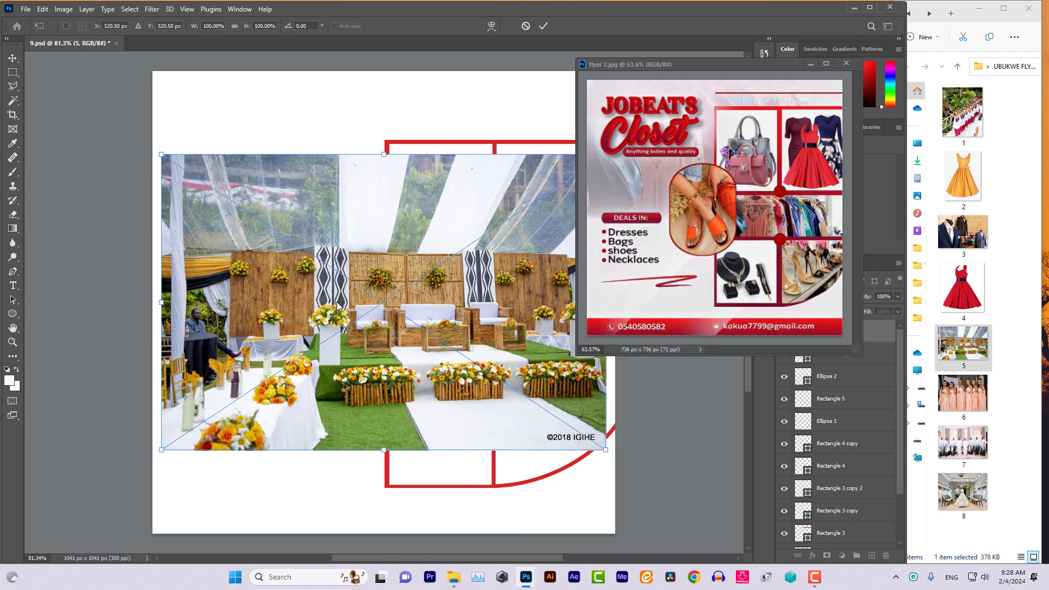
pyautogui.click(869, 7)
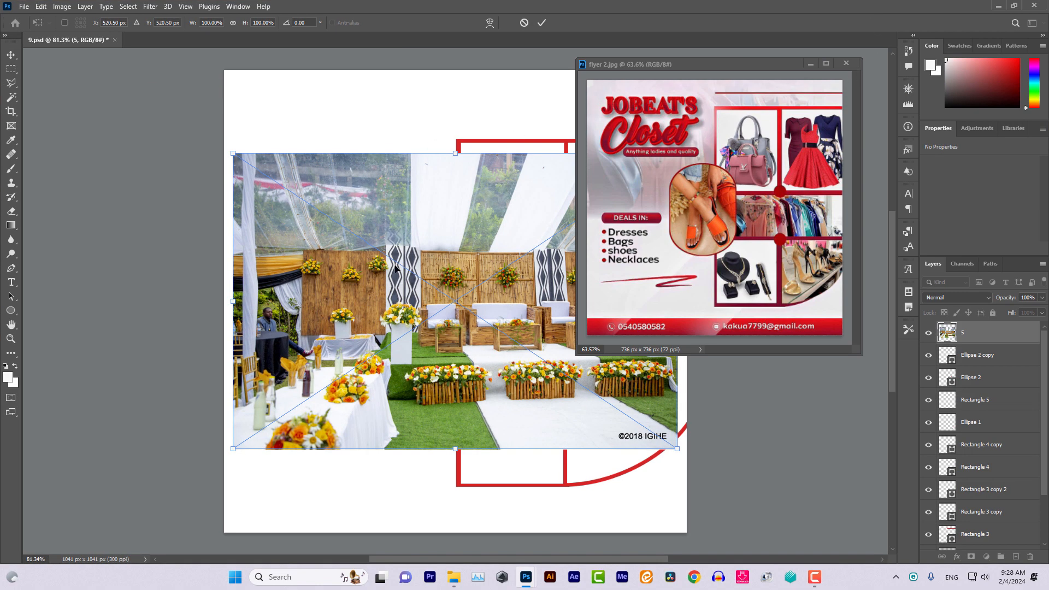
pyautogui.click(10, 55)
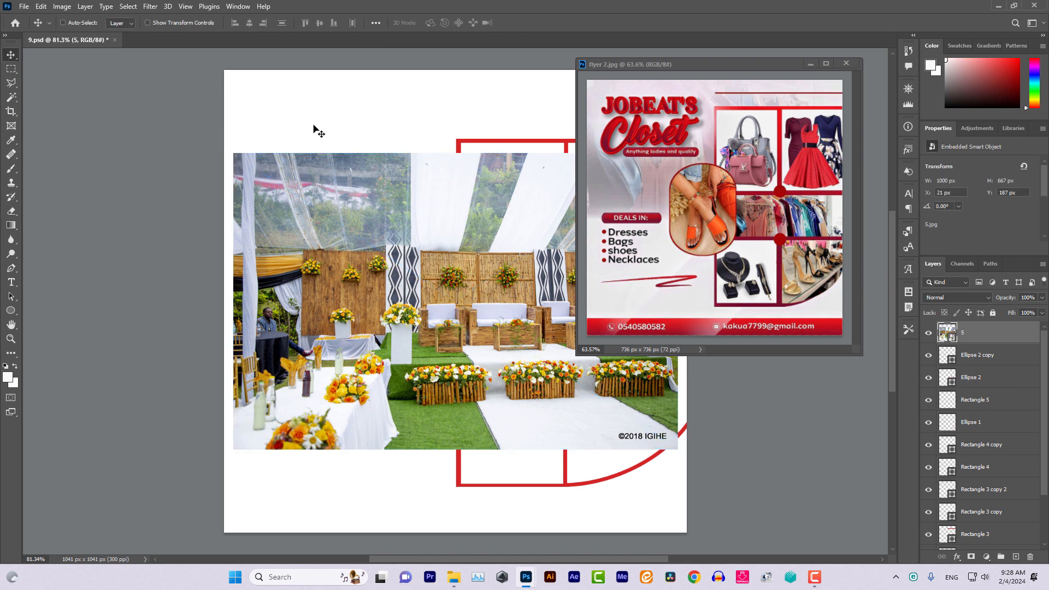
pyautogui.scroll(1, 318, 131)
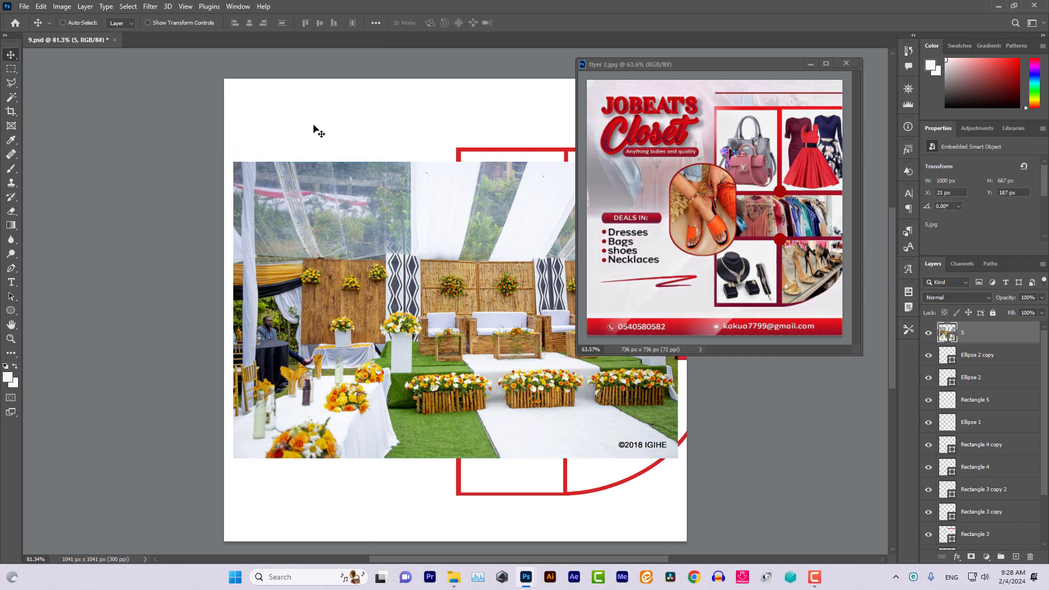
pyautogui.hscroll(2, 318, 131)
pyautogui.hscroll(5, 318, 131)
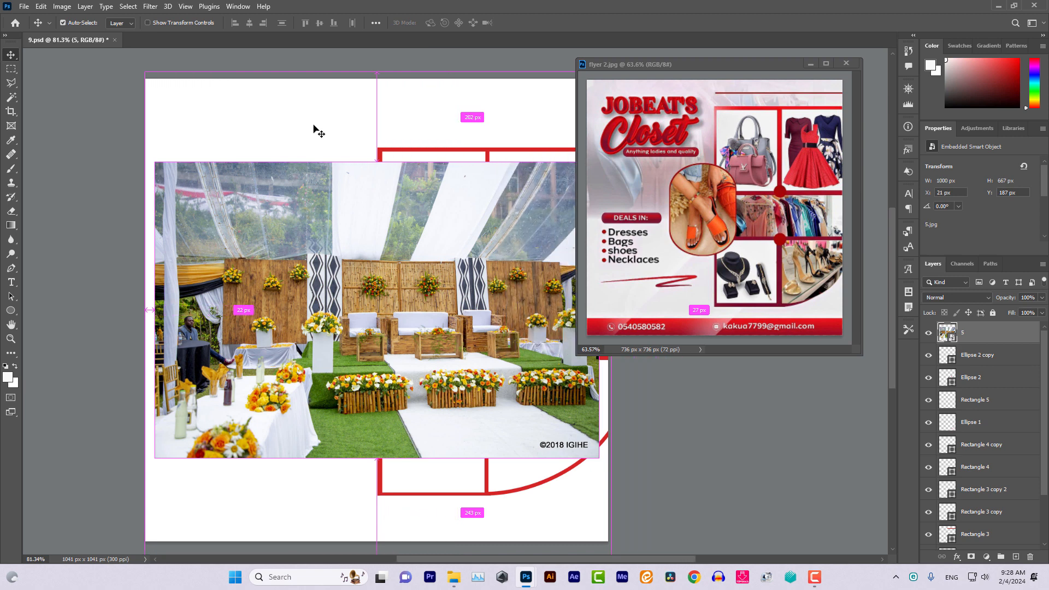
pyautogui.hscroll(2, 318, 131)
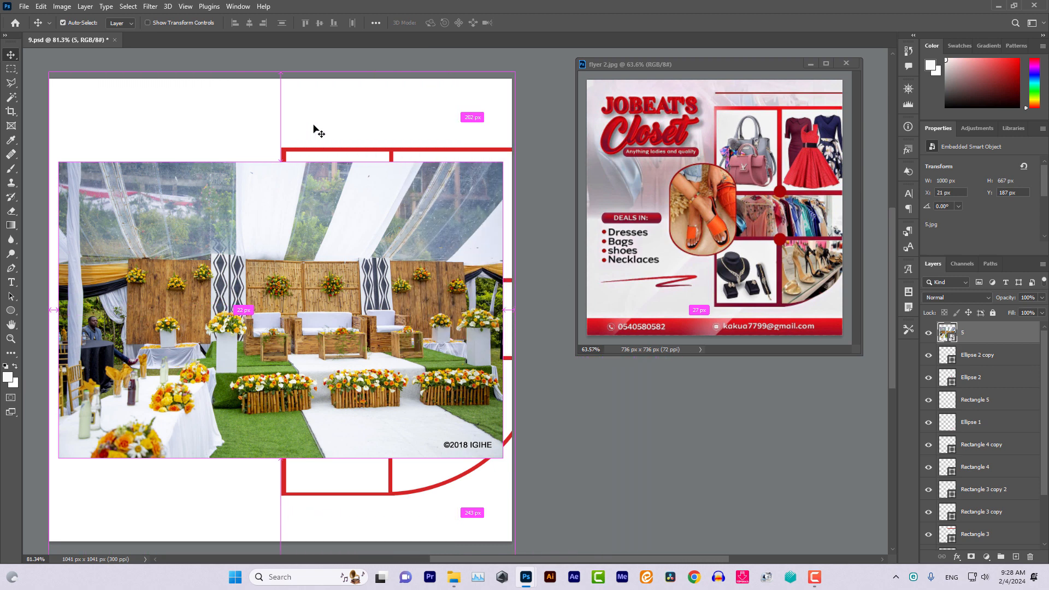
# Scale the venue photo to 1900 × 1268 px over the canvas and move its layer beneath the red grid
pyautogui.click(148, 23)
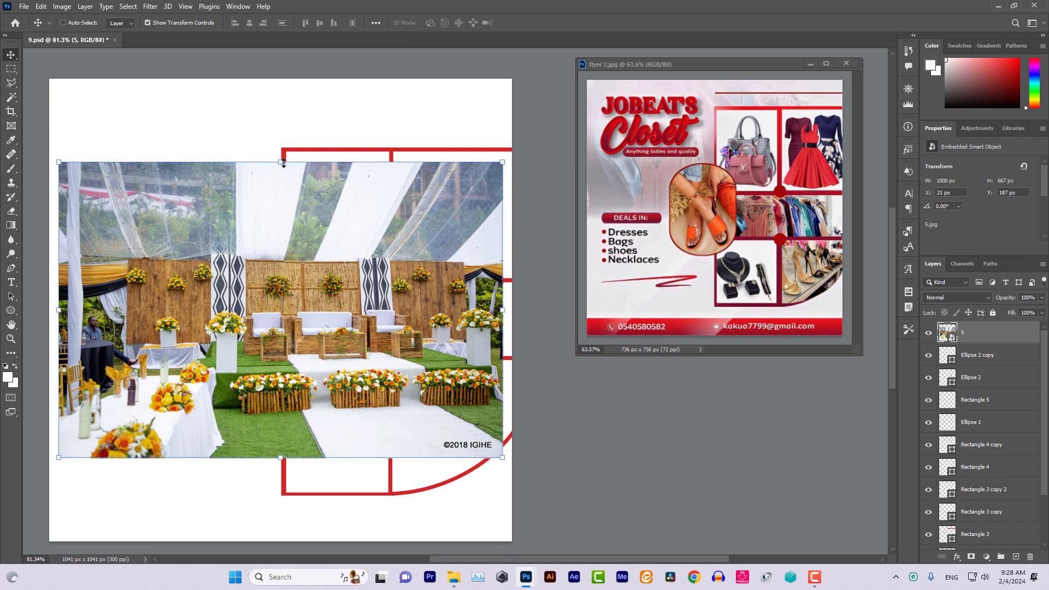
pyautogui.moveTo(283, 162); pyautogui.dragTo(382, 72)
pyautogui.moveTo(284, 457); pyautogui.dragTo(302, 540)
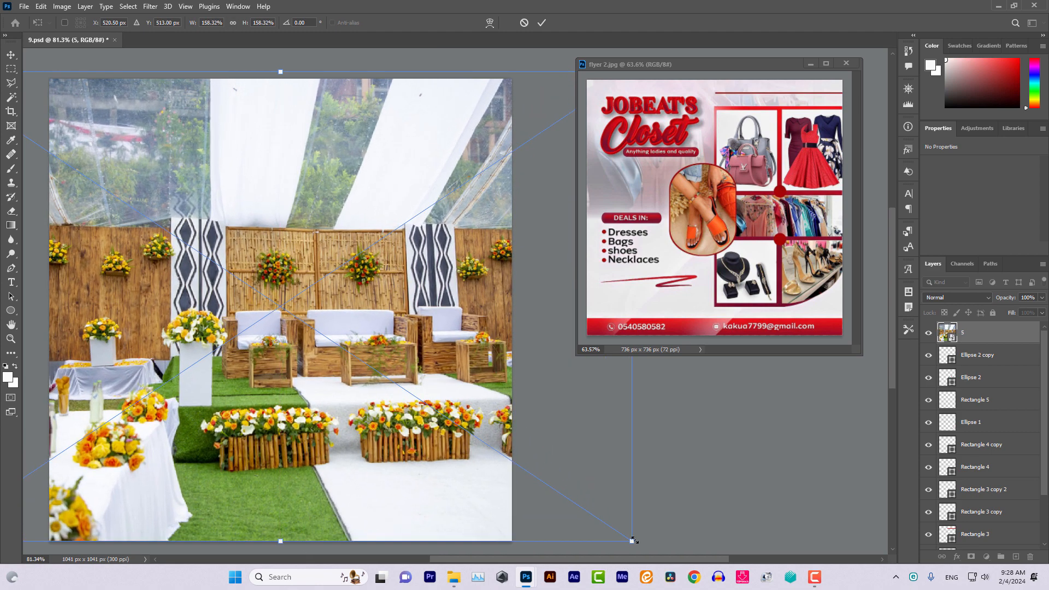
pyautogui.moveTo(631, 541); pyautogui.dragTo(563, 495)
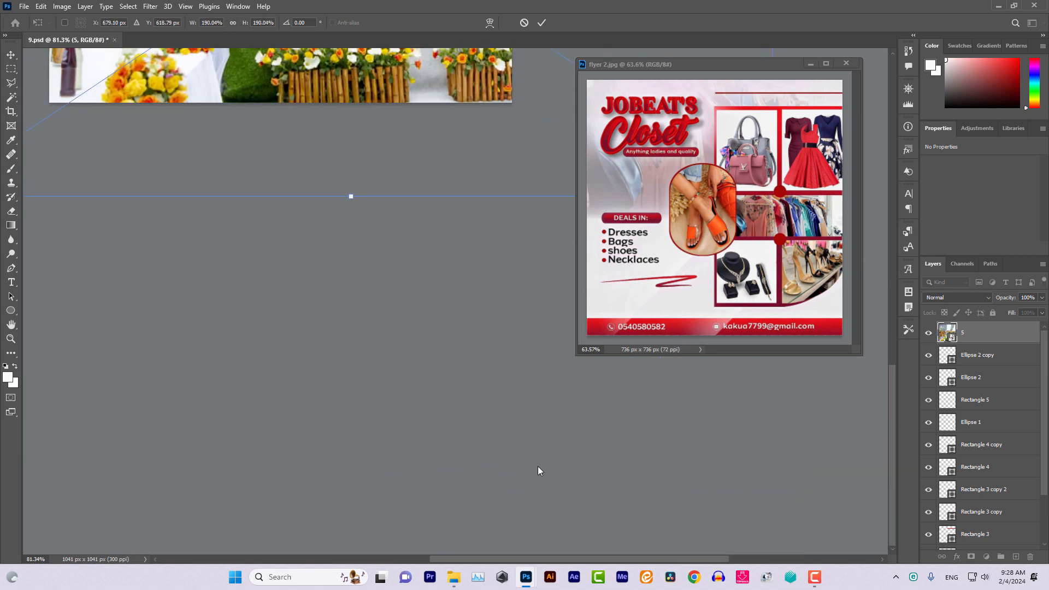
pyautogui.scroll(5, 237, 269)
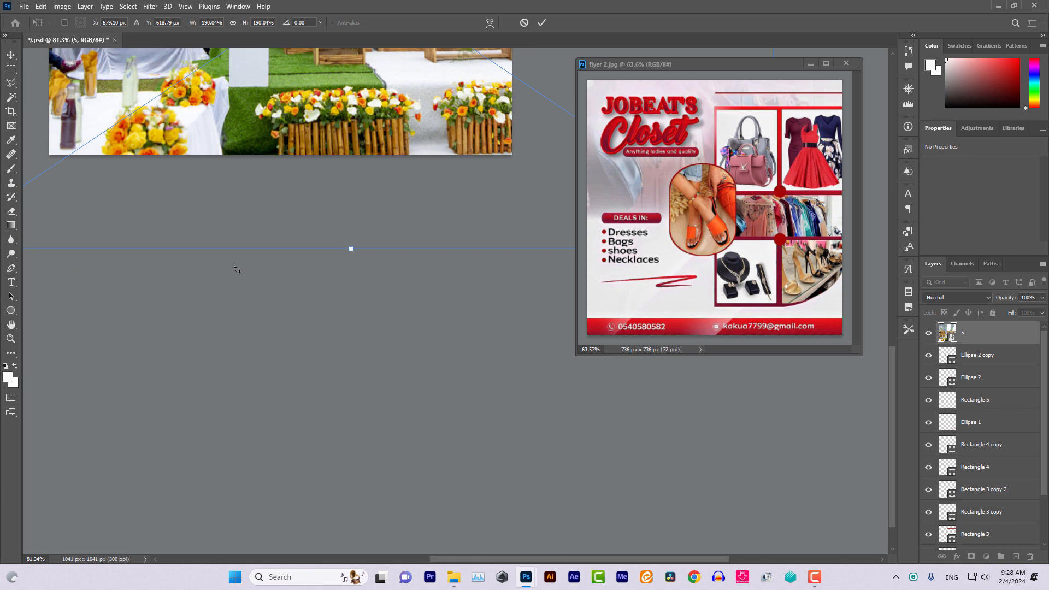
pyautogui.scroll(12, 237, 269)
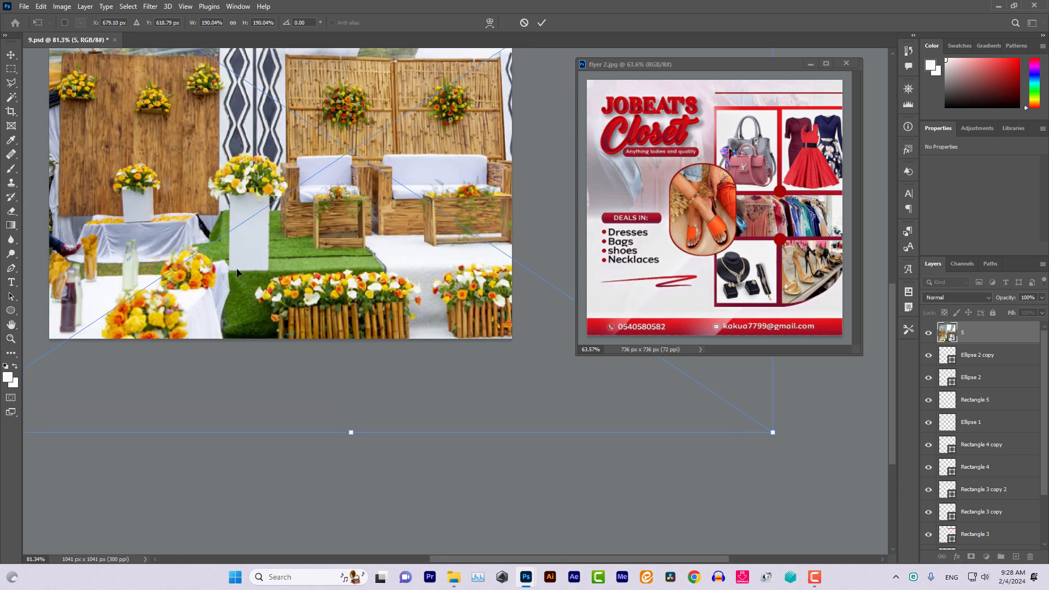
pyautogui.scroll(13, 237, 271)
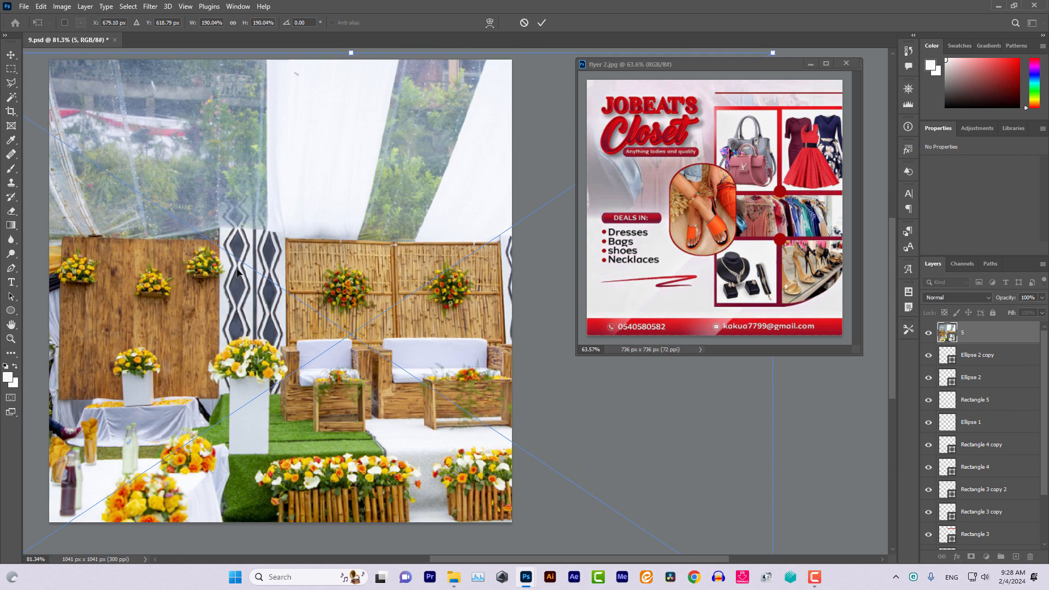
pyautogui.scroll(-1, 224, 241)
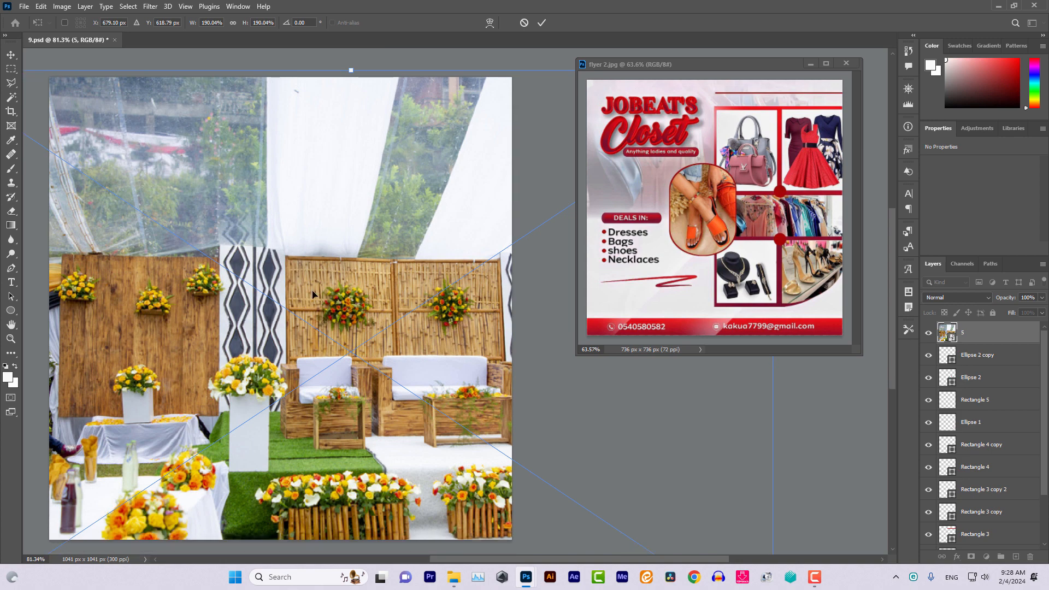
pyautogui.click(11, 55)
pyautogui.moveTo(278, 264); pyautogui.dragTo(162, 147)
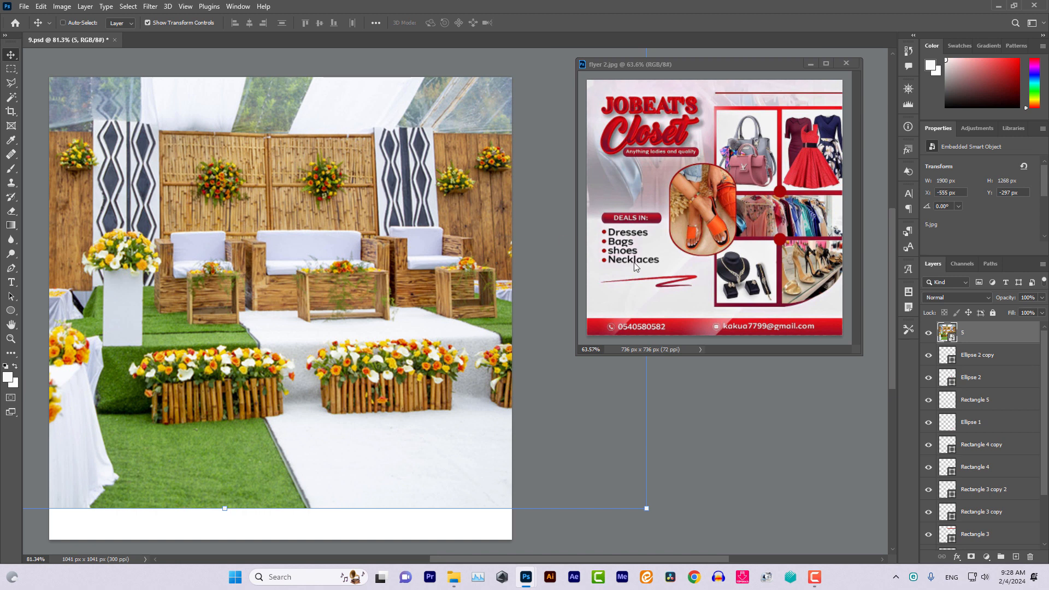
pyautogui.moveTo(1000, 335); pyautogui.dragTo(989, 502)
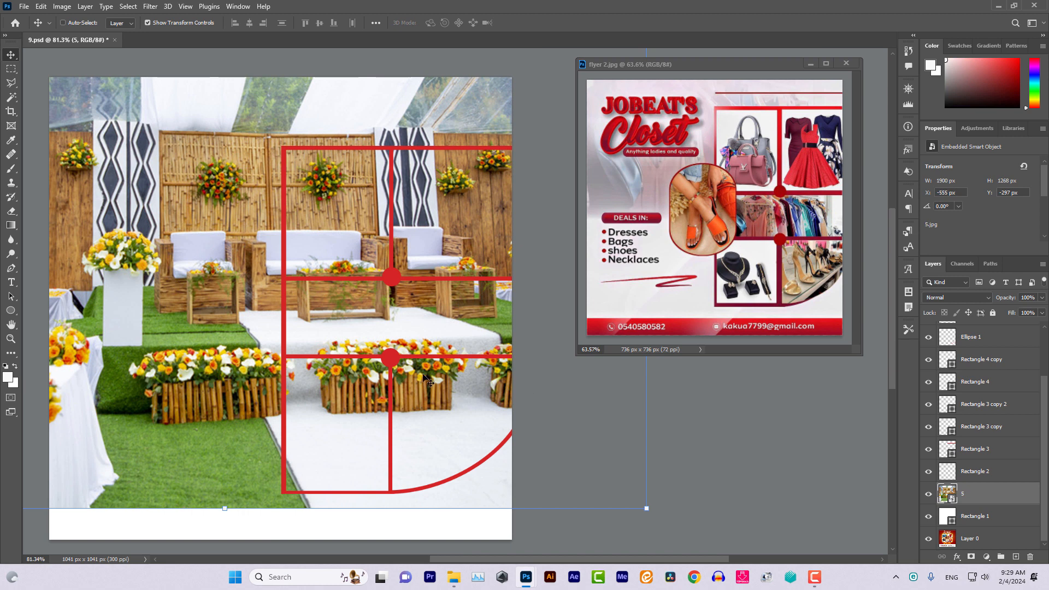
# Lower venue photo layer 5's opacity to 15% in Blending Options
pyautogui.doubleClick(1000, 494)
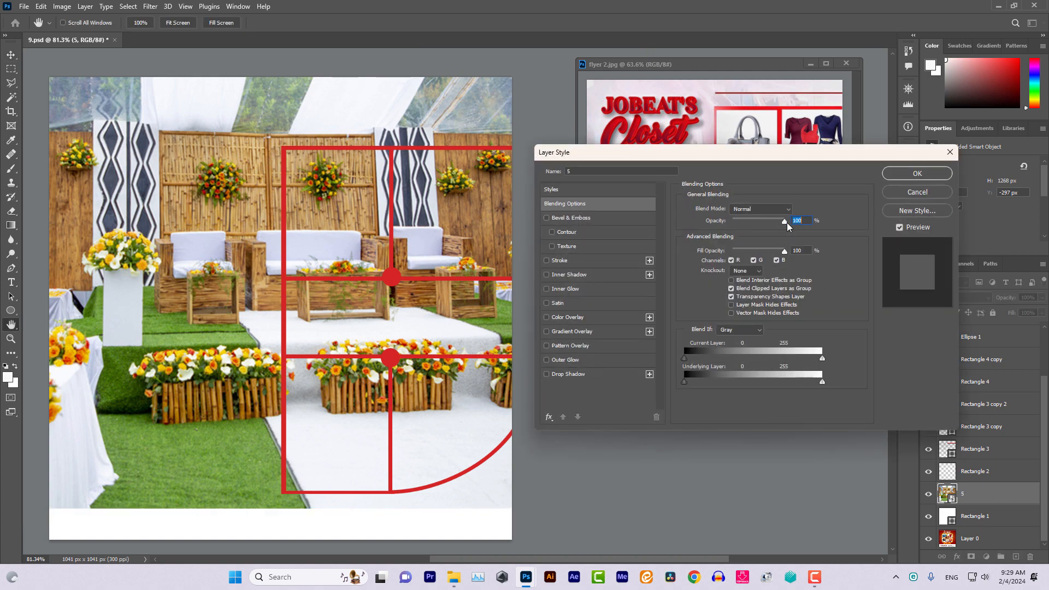
pyautogui.moveTo(782, 223); pyautogui.dragTo(741, 224)
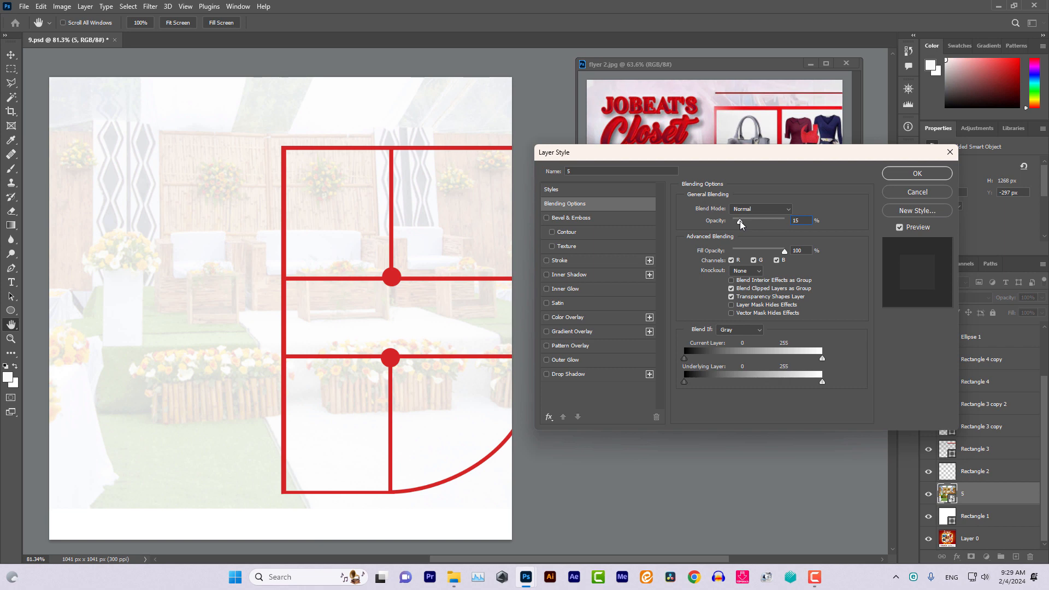
pyautogui.moveTo(748, 156); pyautogui.dragTo(839, 359)
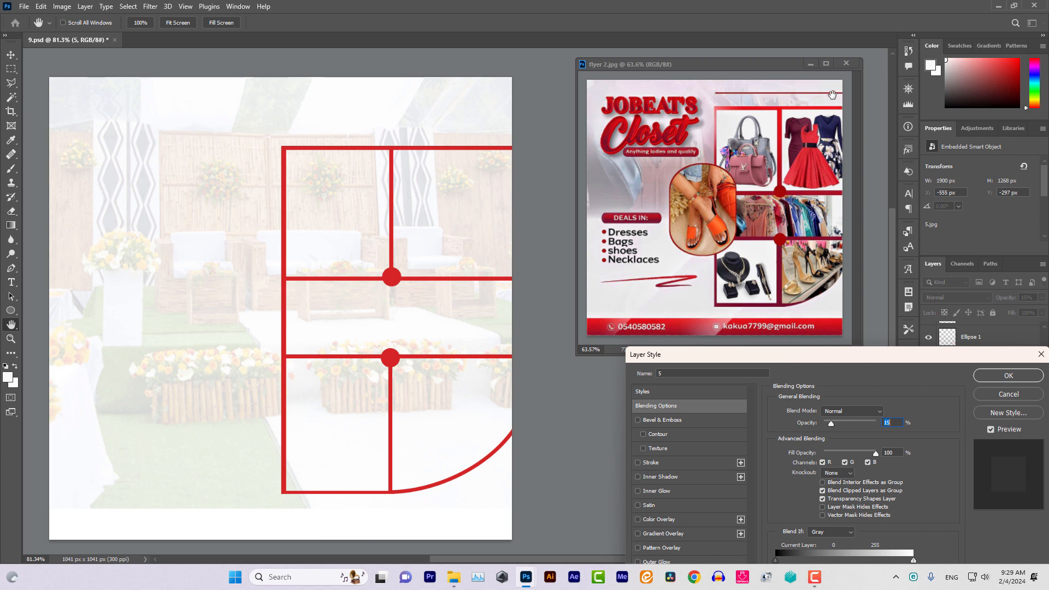
pyautogui.click(995, 383)
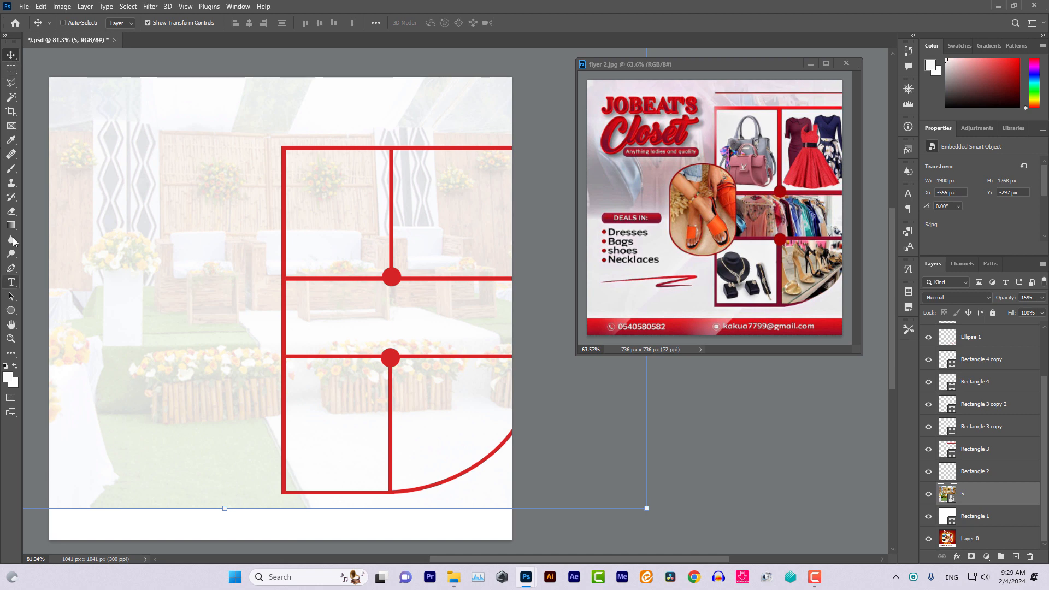
# Rasterize the venue photo and erase its lower part with a 14% hardness eraser
pyautogui.click(11, 211)
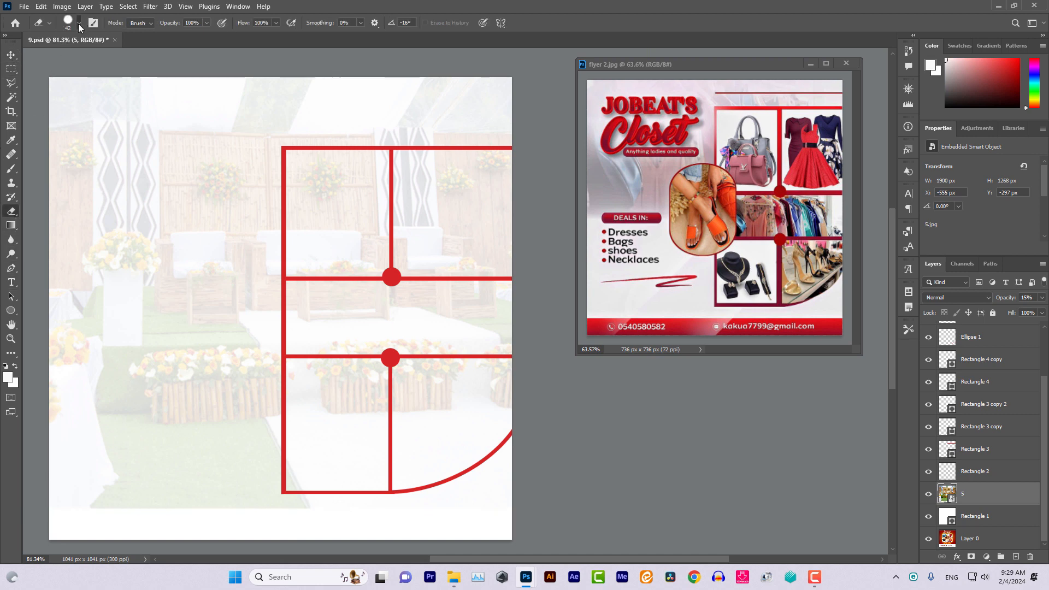
pyautogui.click(79, 24)
pyautogui.click(72, 80)
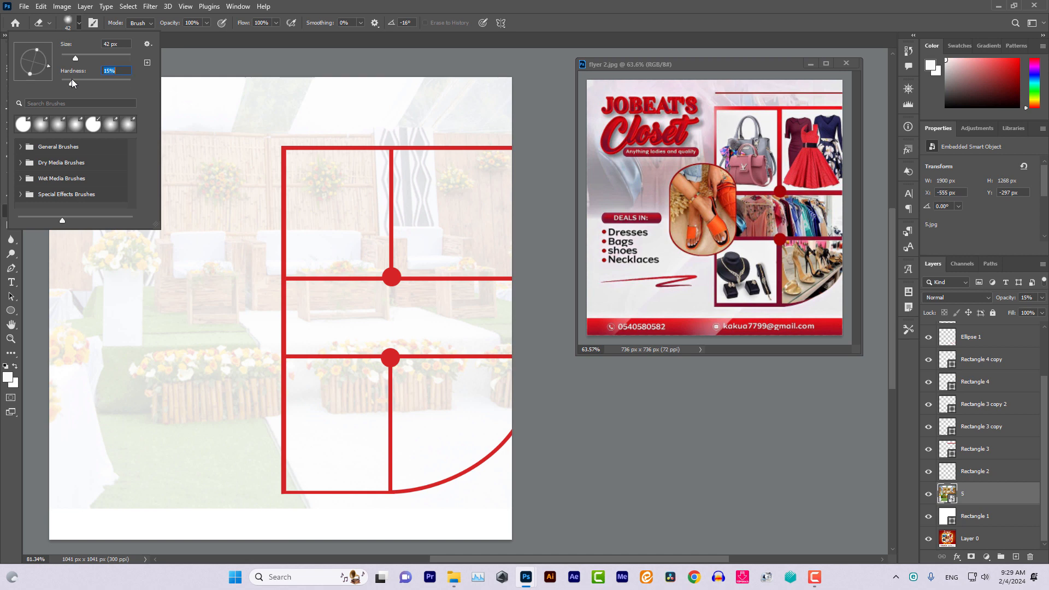
pyautogui.moveTo(72, 79); pyautogui.dragTo(71, 79)
pyautogui.click(367, 249)
pyautogui.click(479, 214)
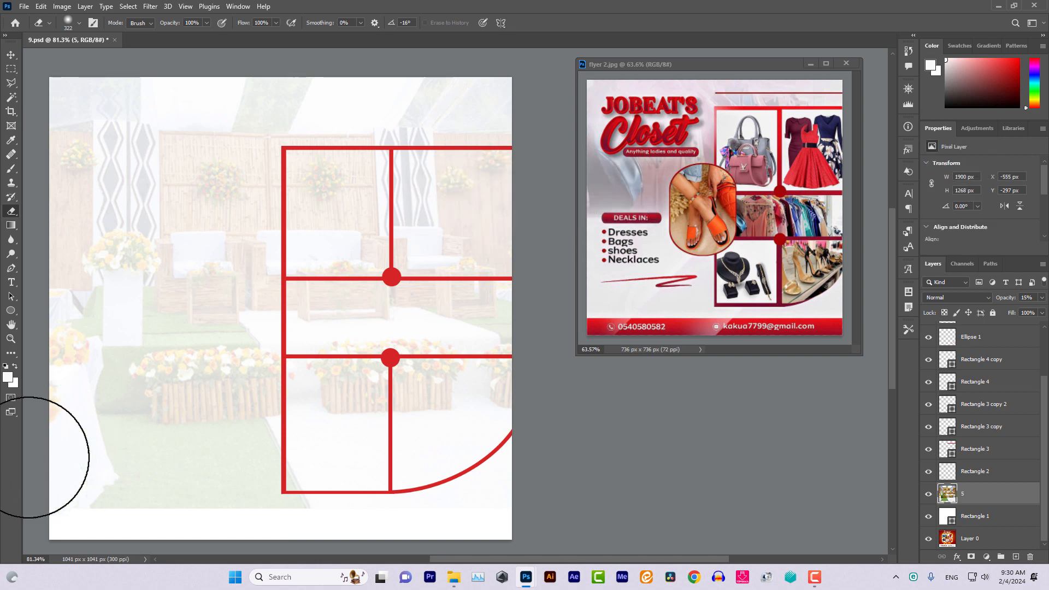
pyautogui.moveTo(51, 466)
pyautogui.mouseDown()
pyautogui.moveTo(436, 478)
pyautogui.moveTo(316, 449)
pyautogui.moveTo(21, 458)
pyautogui.moveTo(225, 415)
pyautogui.moveTo(555, 416)
pyautogui.moveTo(51, 381)
pyautogui.mouseUp()
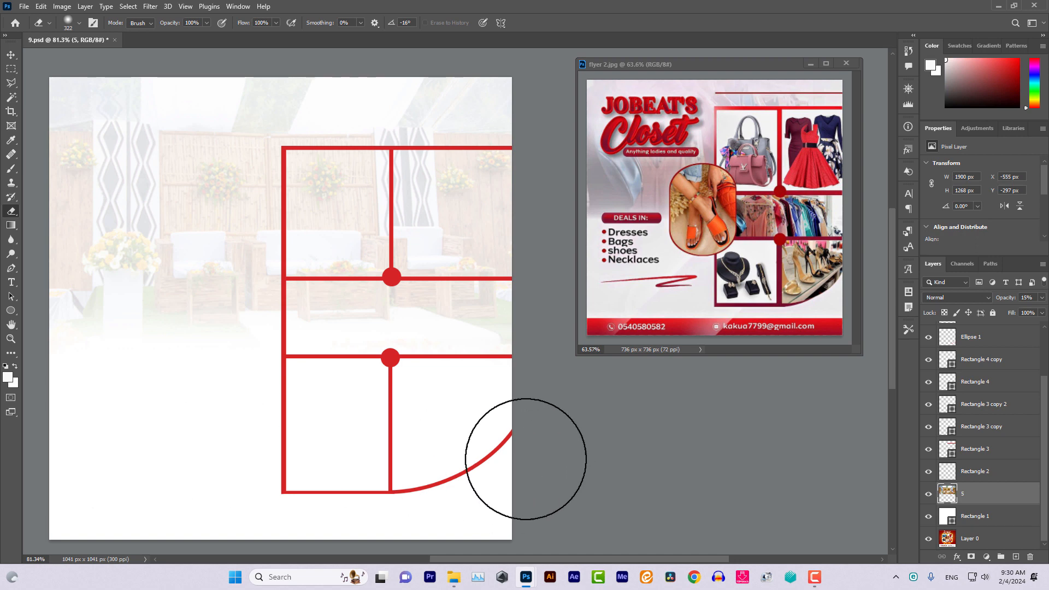
pyautogui.moveTo(525, 458)
pyautogui.mouseDown()
pyautogui.moveTo(315, 414)
pyautogui.moveTo(169, 402)
pyautogui.moveTo(300, 377)
pyautogui.moveTo(539, 382)
pyautogui.moveTo(160, 367)
pyautogui.moveTo(452, 530)
pyautogui.mouseUp()
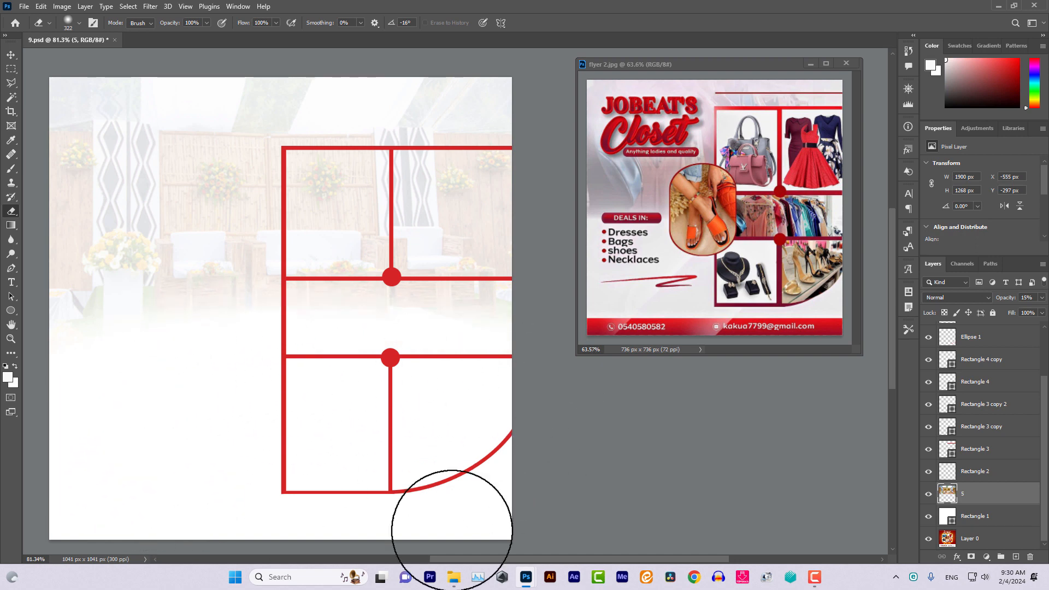
pyautogui.click(11, 54)
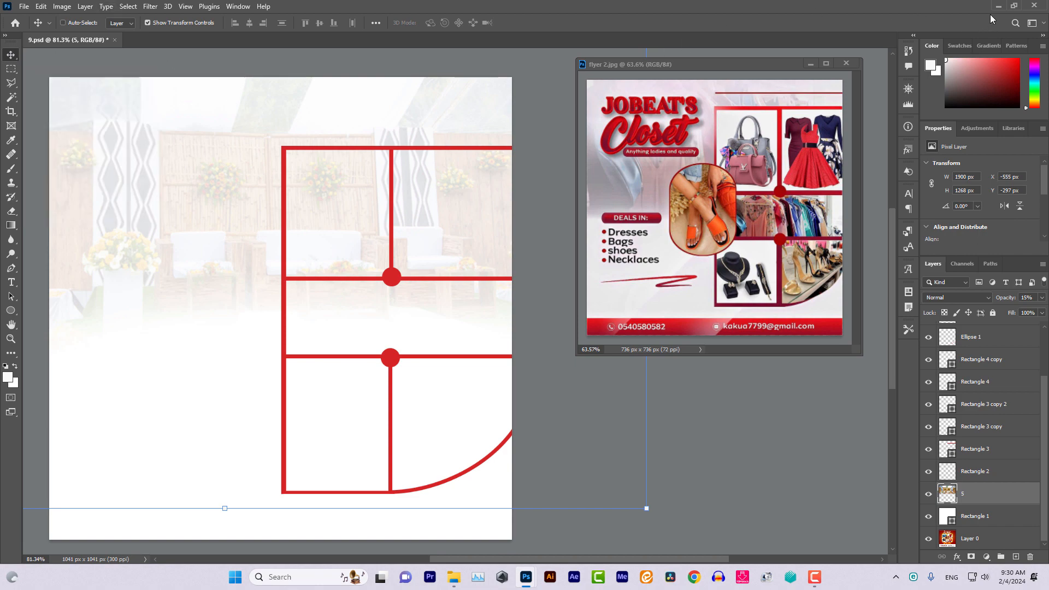
# Drag the orange dress photo 2.jpg onto the flyer and delete its Magic Wand–selected white background
pyautogui.click(1014, 6)
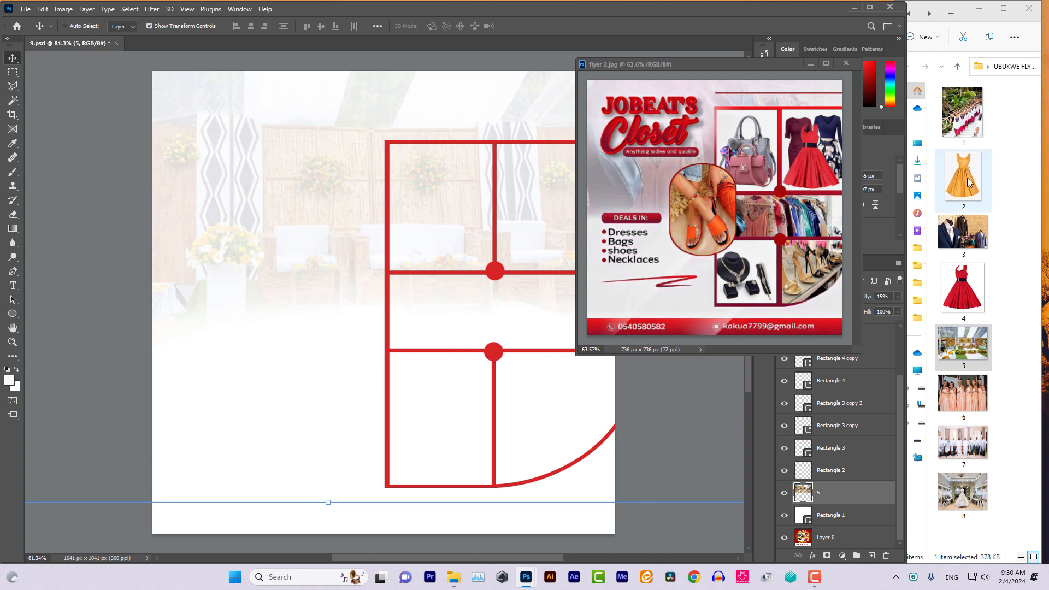
pyautogui.moveTo(966, 178); pyautogui.dragTo(414, 205)
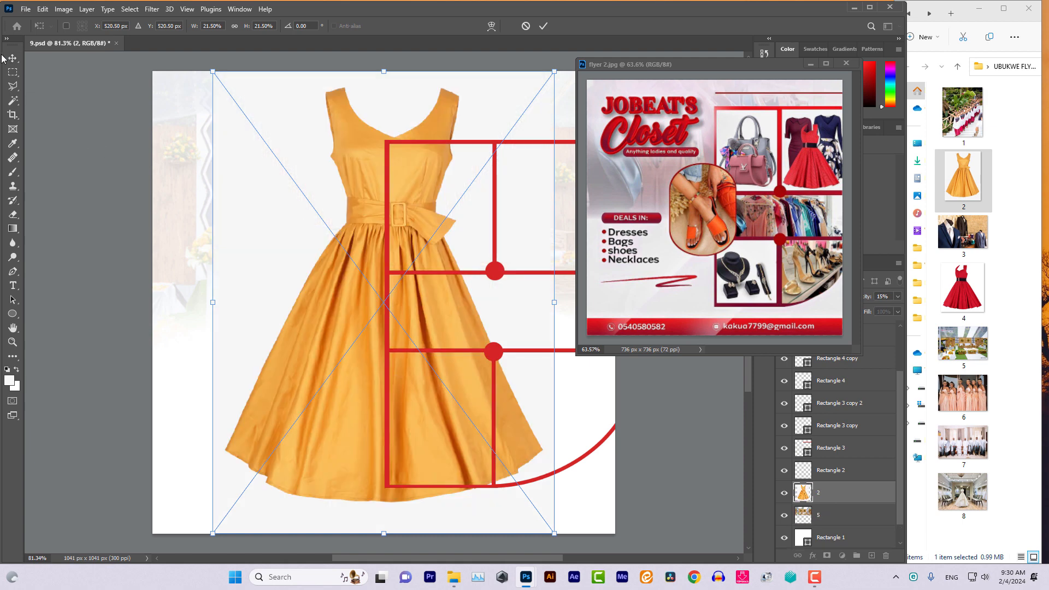
pyautogui.click(12, 100)
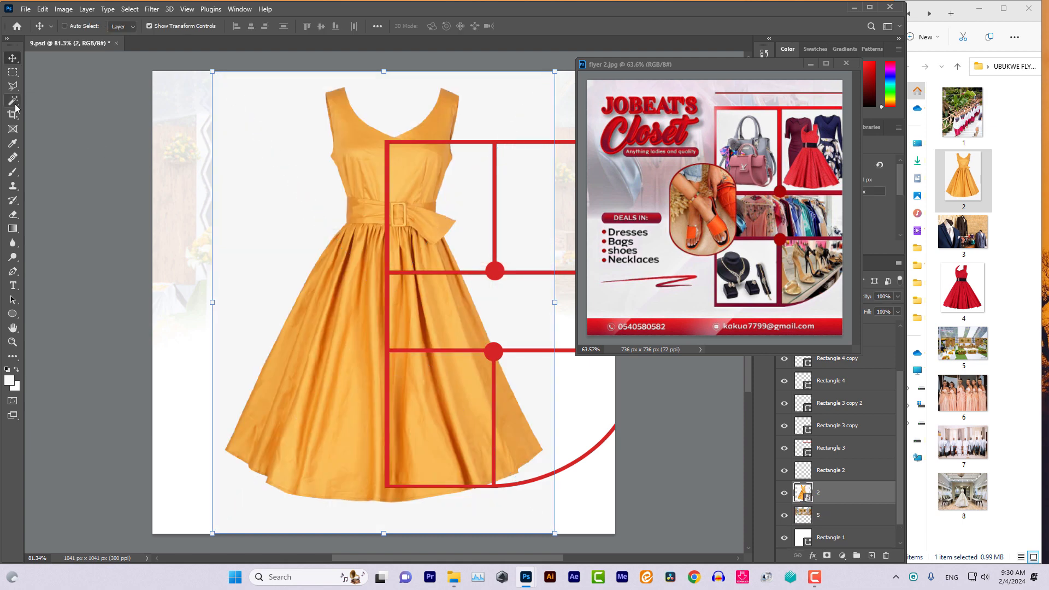
pyautogui.click(243, 171)
pyautogui.press('Delete')
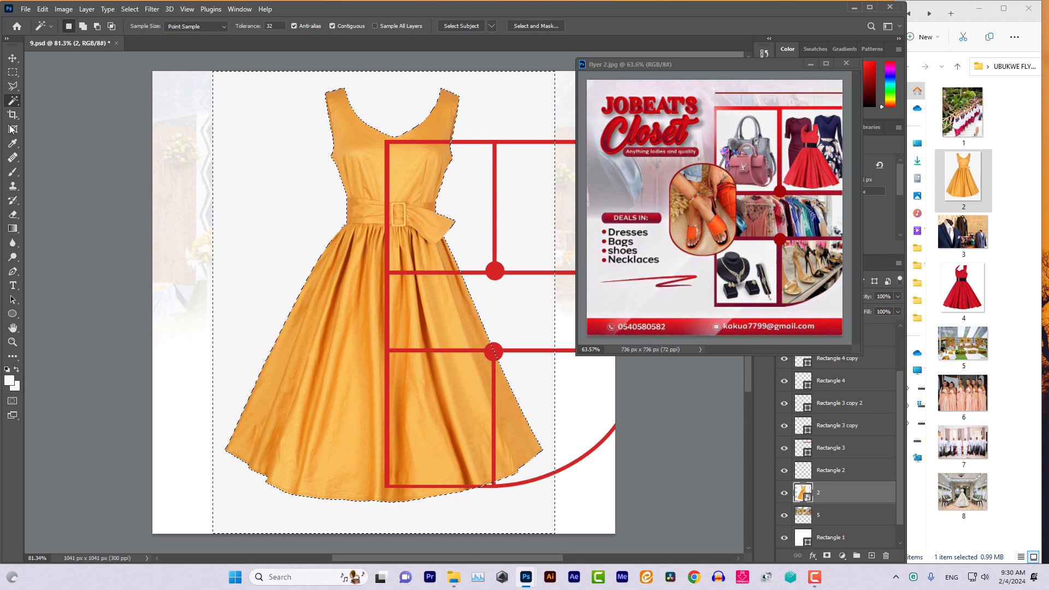
# Rasterize the dress layer and erase the leftover white with a hard round eraser, then deselect
pyautogui.click(13, 214)
pyautogui.click(313, 209)
pyautogui.press('Return')
pyautogui.moveTo(313, 209); pyautogui.dragTo(283, 141)
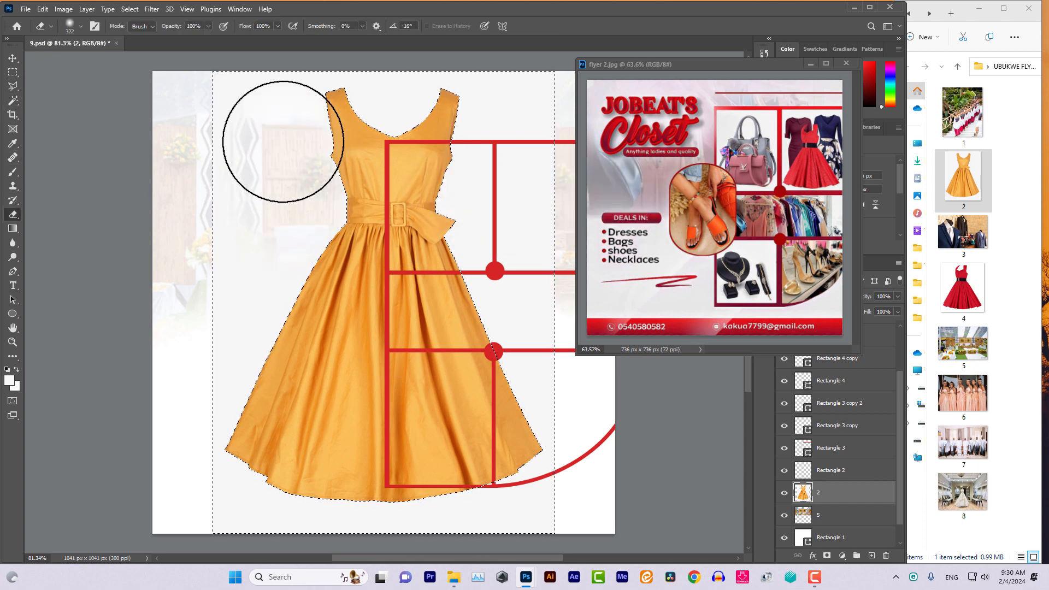
pyautogui.click(81, 27)
pyautogui.click(86, 63)
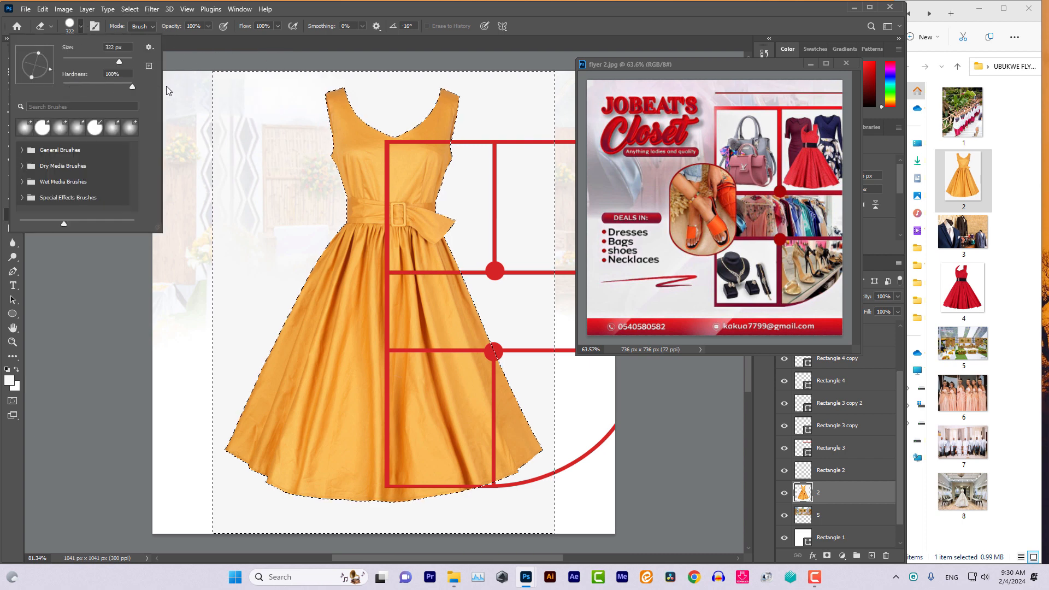
pyautogui.click(169, 90)
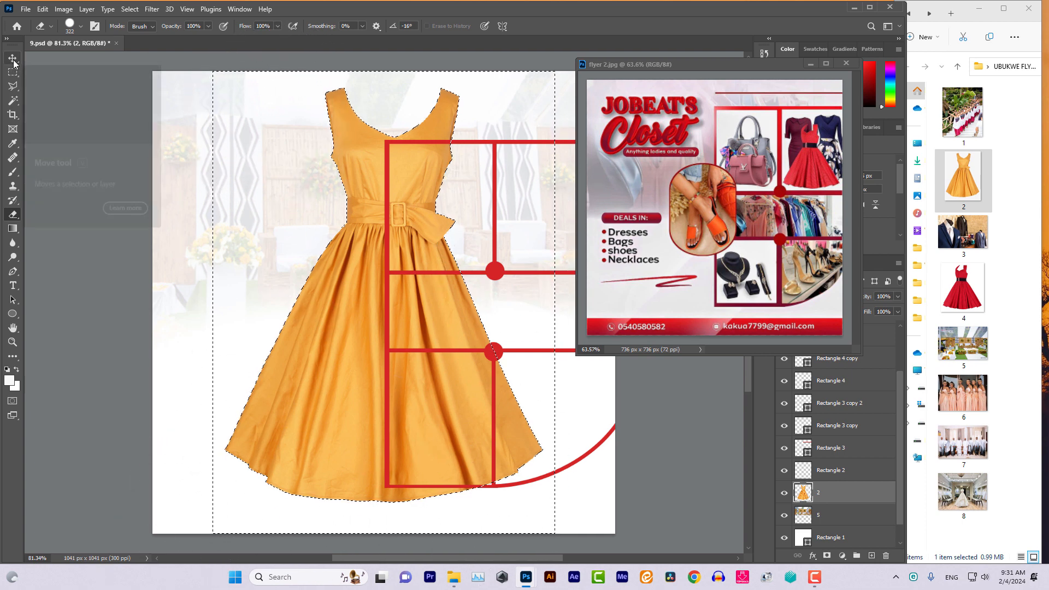
pyautogui.click(13, 101)
pyautogui.hotkey('ctrl', 'd')
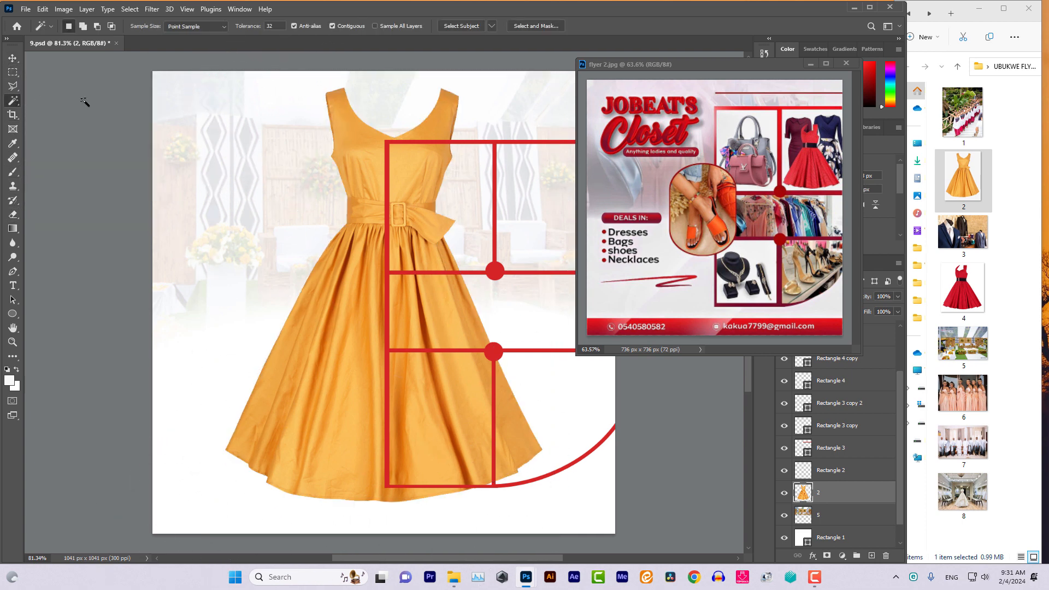
# Scale the dress to 21.79% and fit it into the top-left cell of the red frame
pyautogui.click(8, 59)
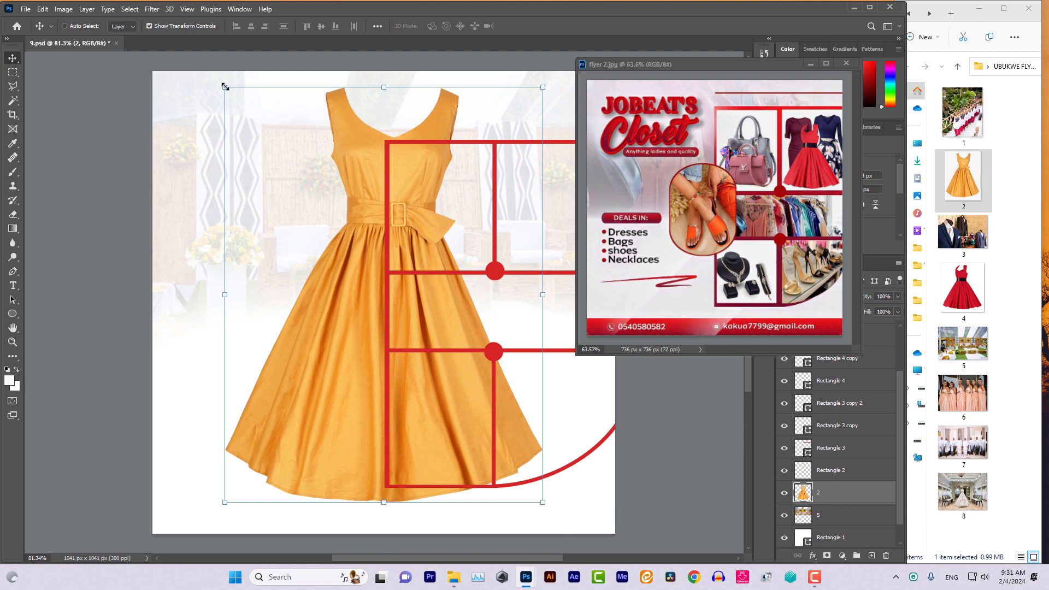
pyautogui.moveTo(224, 86); pyautogui.dragTo(493, 435)
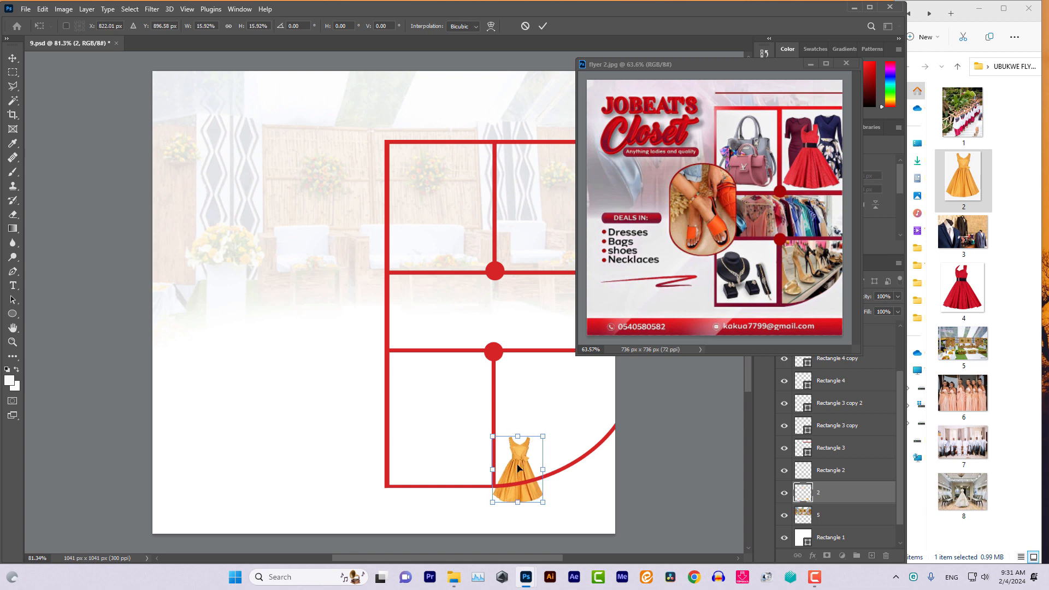
pyautogui.moveTo(517, 468); pyautogui.dragTo(462, 215)
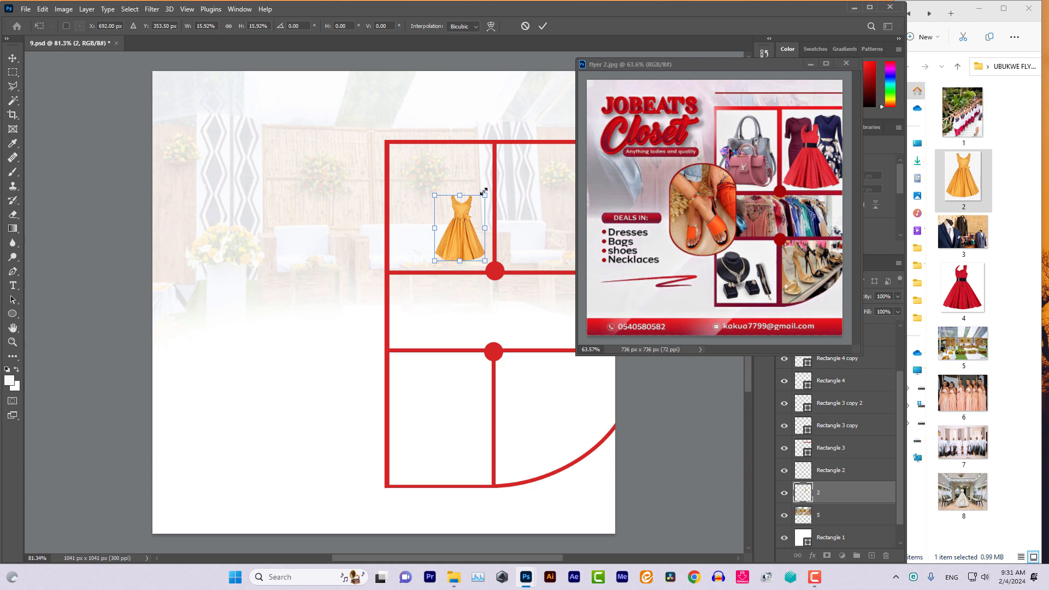
pyautogui.moveTo(484, 191); pyautogui.dragTo(503, 170)
pyautogui.moveTo(473, 229); pyautogui.dragTo(460, 232)
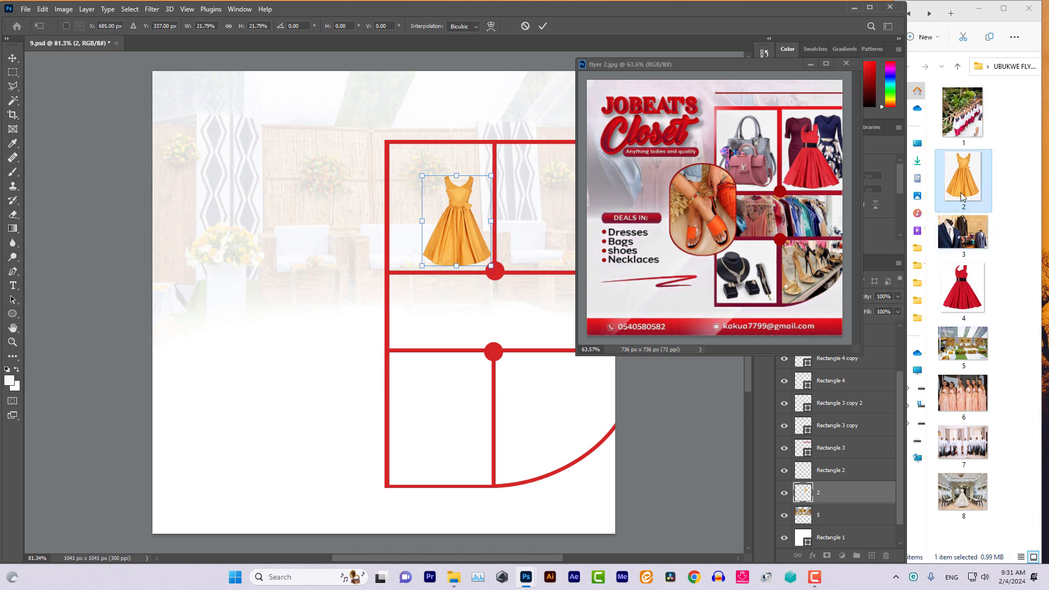
pyautogui.click(966, 298)
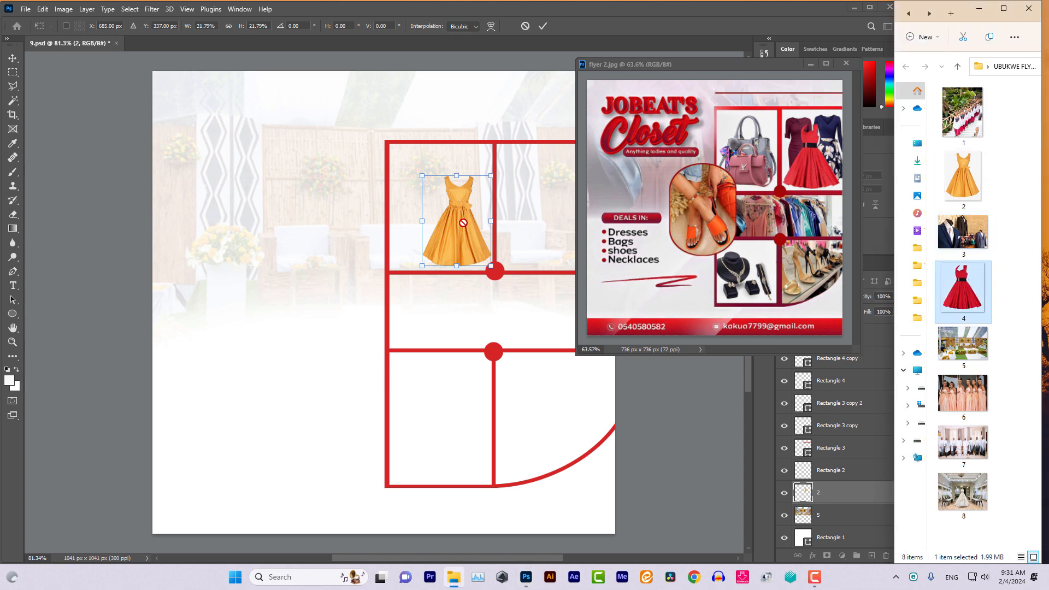
# Place the red polka-dot dress photo 4.jpg and scale it down into the top-left cell
pyautogui.moveTo(463, 223); pyautogui.dragTo(402, 223)
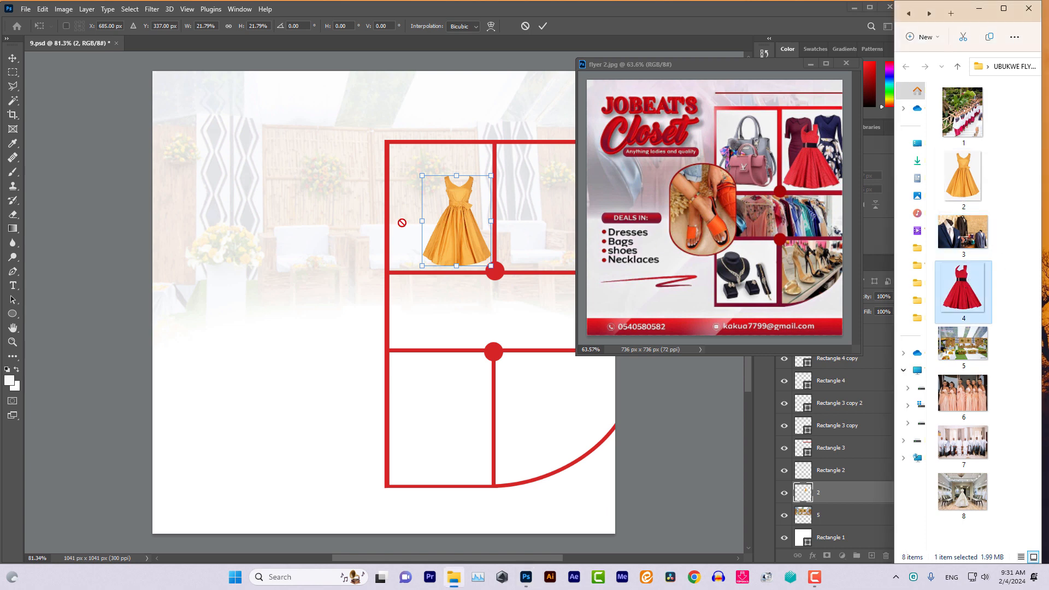
pyautogui.click(11, 58)
pyautogui.moveTo(962, 295); pyautogui.dragTo(409, 235)
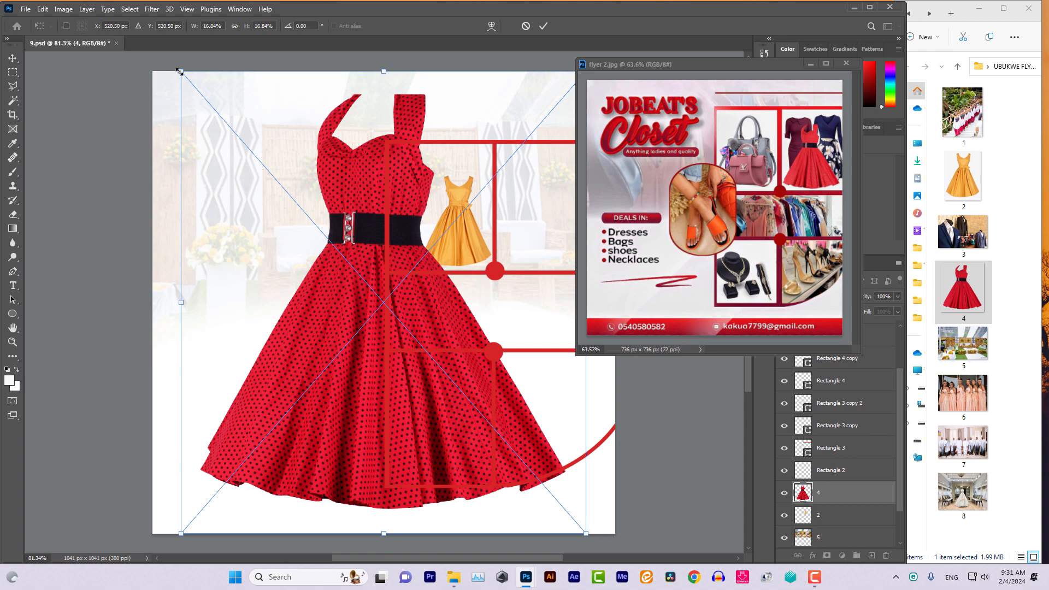
pyautogui.moveTo(179, 72); pyautogui.dragTo(494, 428)
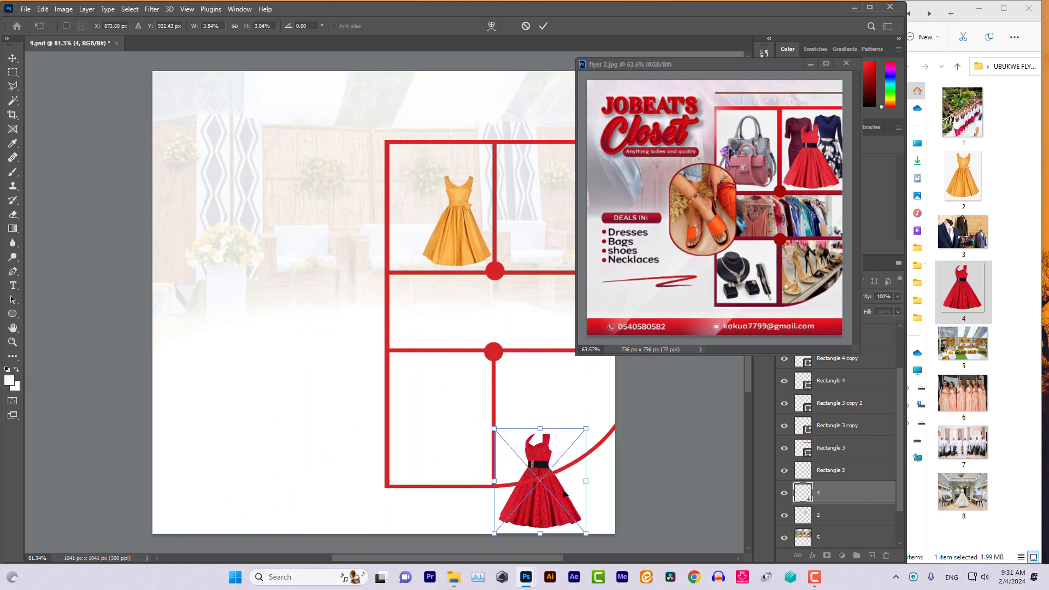
pyautogui.moveTo(564, 492); pyautogui.dragTo(460, 217)
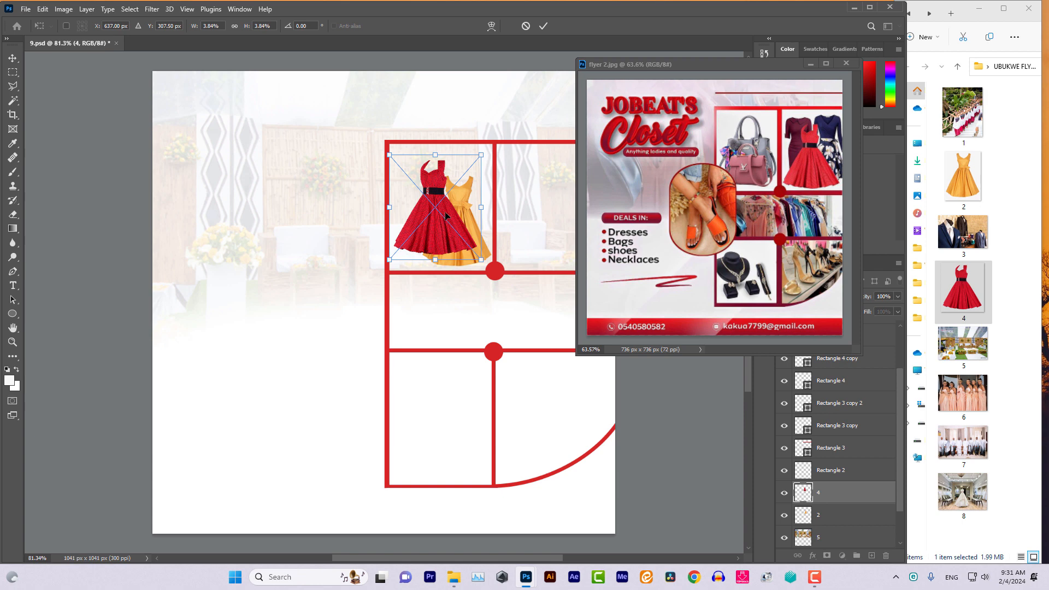
pyautogui.moveTo(444, 217); pyautogui.dragTo(446, 214)
pyautogui.moveTo(482, 148); pyautogui.dragTo(475, 149)
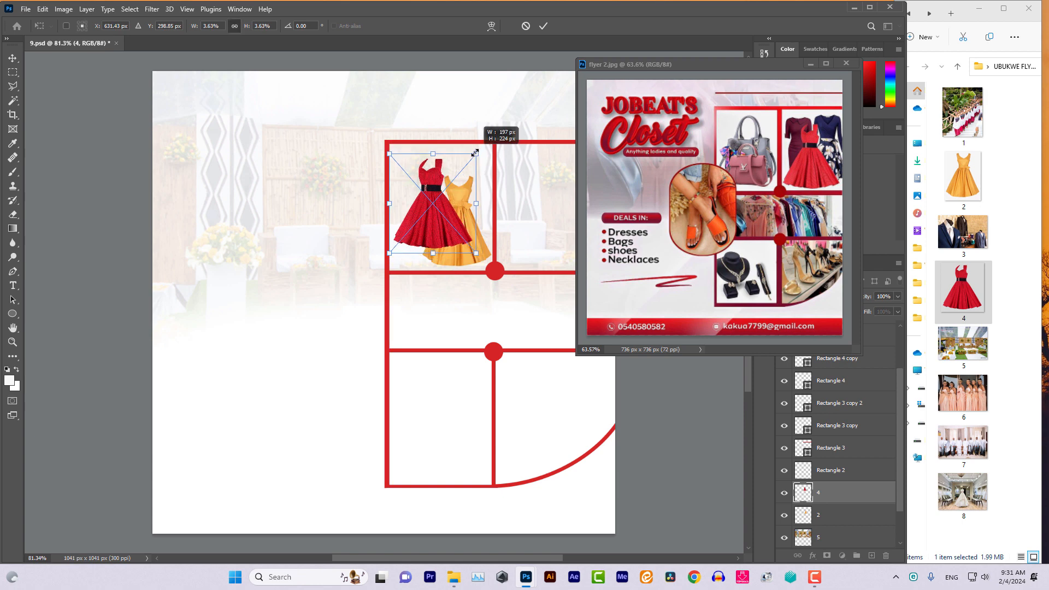
pyautogui.moveTo(440, 220); pyautogui.dragTo(436, 211)
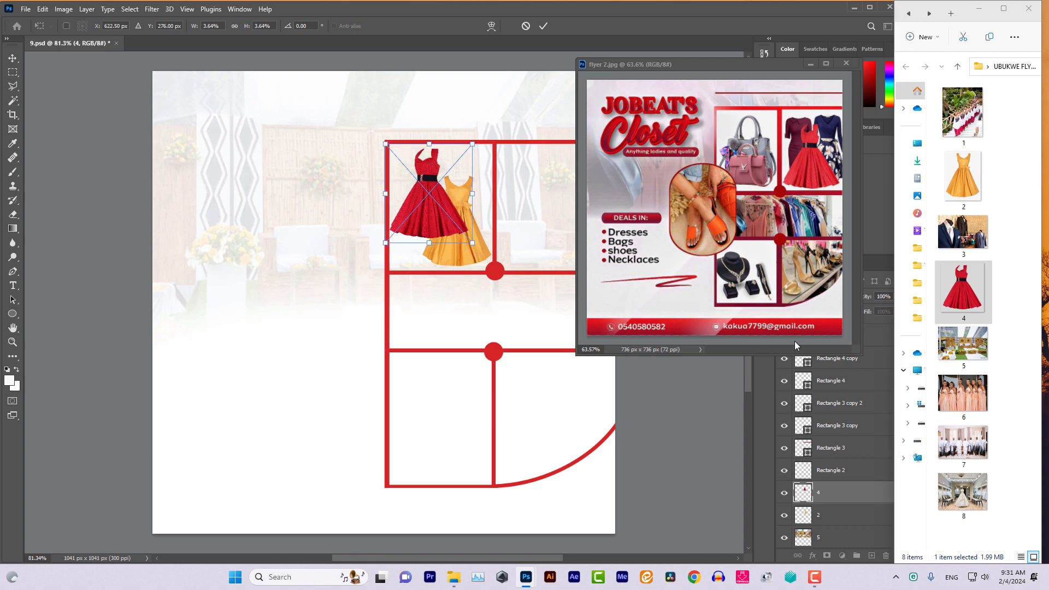
pyautogui.click(12, 59)
# Move layer 4 below the orange dress layer and reposition the red dress beside it
pyautogui.moveTo(857, 493); pyautogui.dragTo(849, 524)
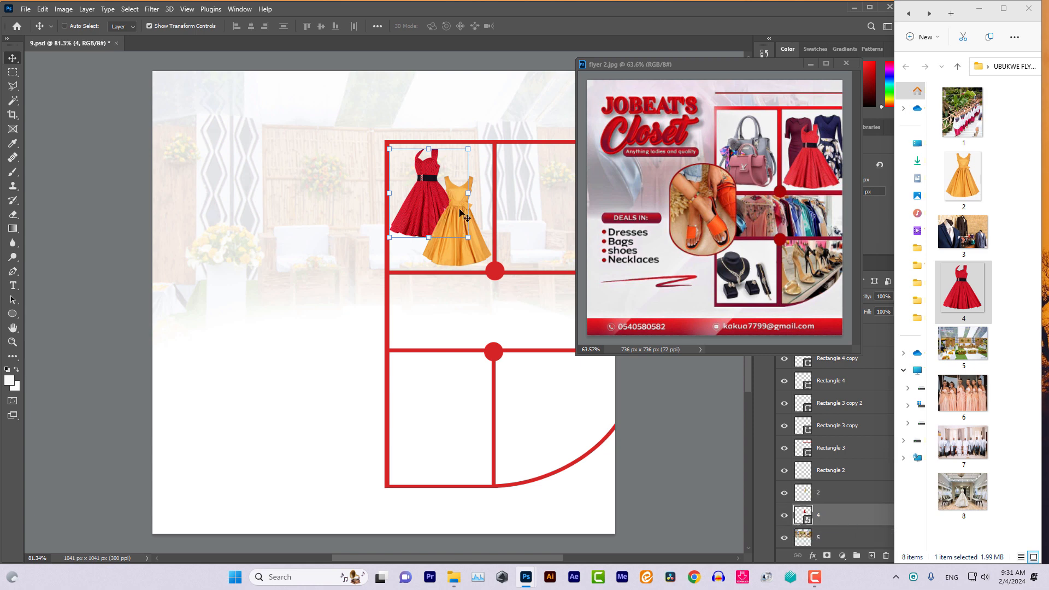
pyautogui.rightClick(422, 160)
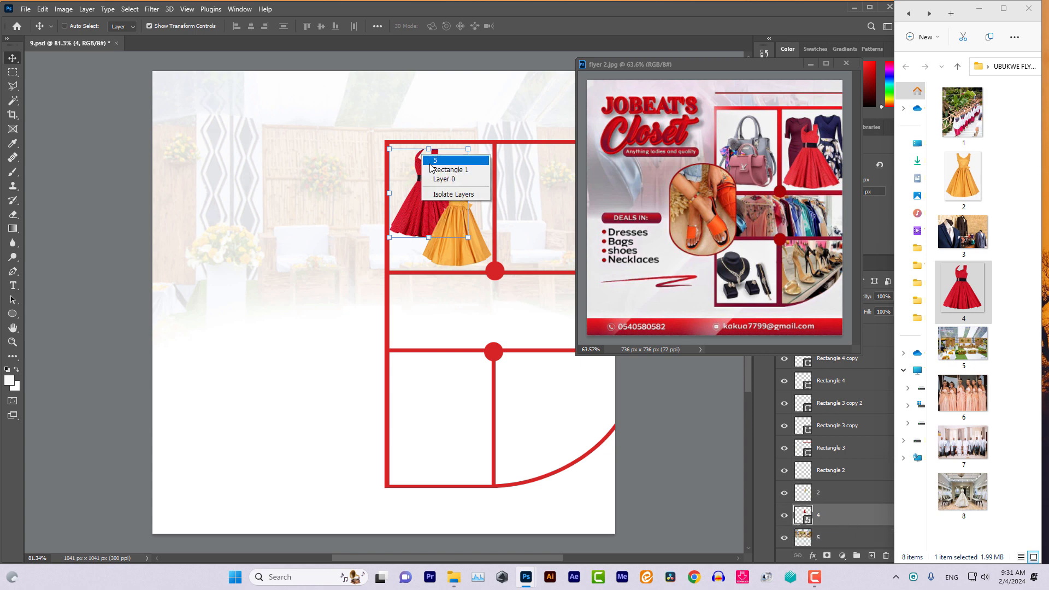
pyautogui.click(432, 181)
pyautogui.rightClick(437, 187)
pyautogui.click(443, 201)
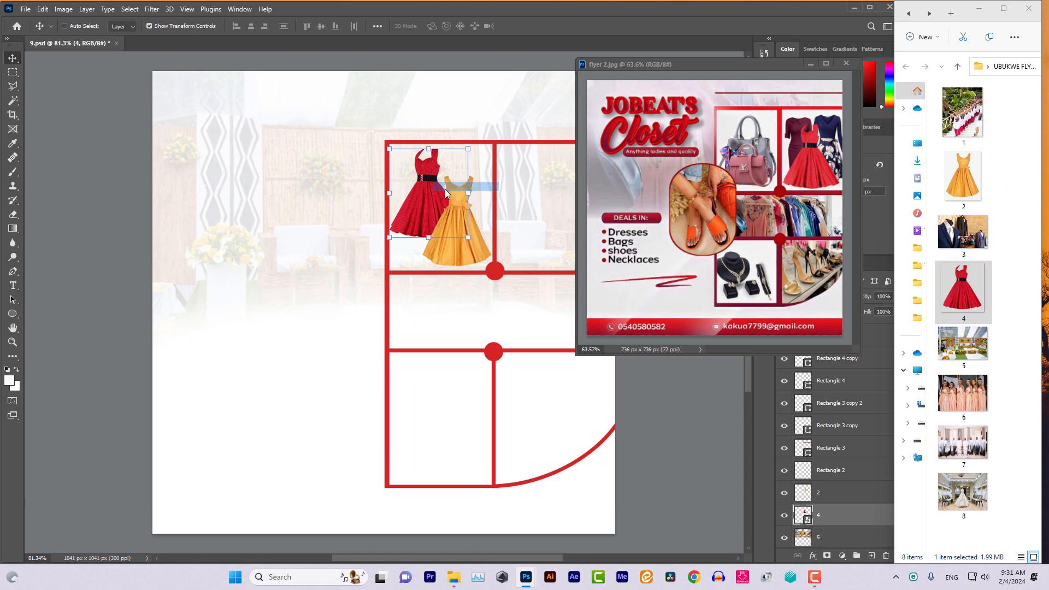
pyautogui.moveTo(436, 194); pyautogui.dragTo(457, 215)
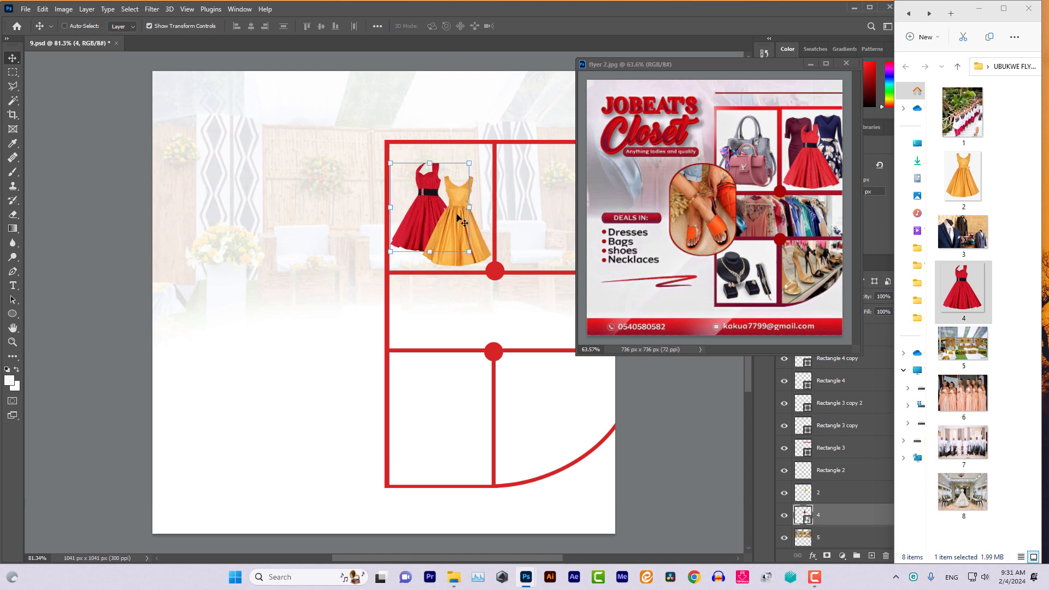
pyautogui.hotkey('ctrl', 't')
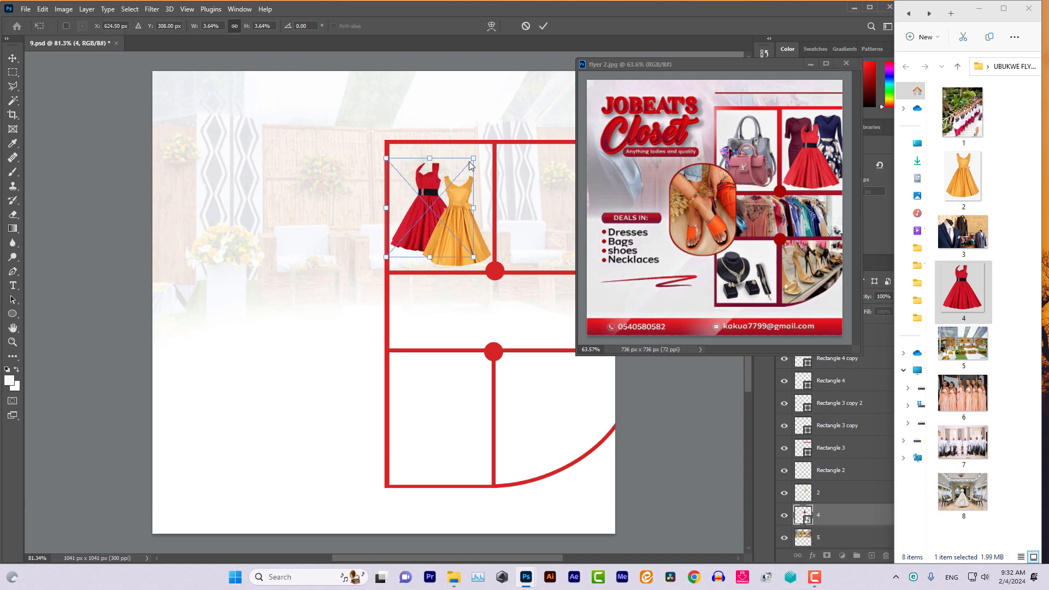
pyautogui.moveTo(468, 165); pyautogui.dragTo(485, 145)
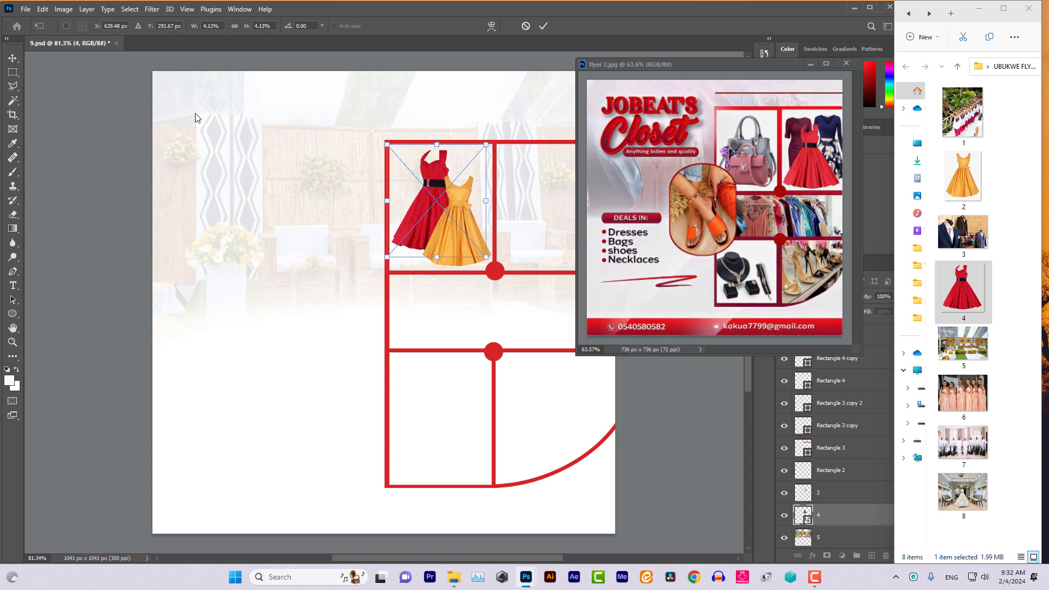
pyautogui.click(12, 57)
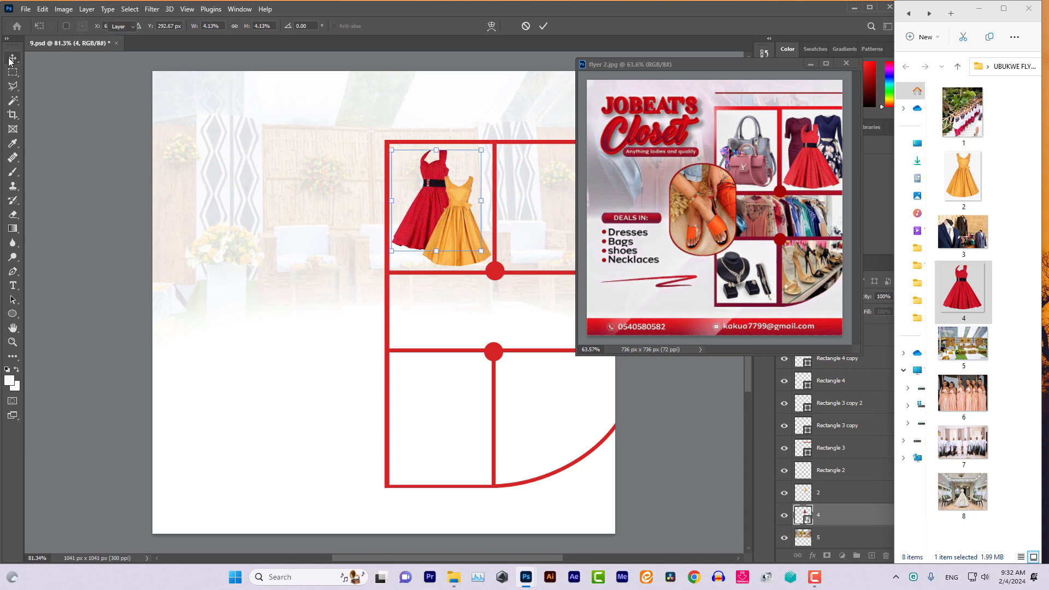
# Enlarge the orange dress slightly and move it up within the cell
pyautogui.rightClick(464, 229)
pyautogui.click(477, 235)
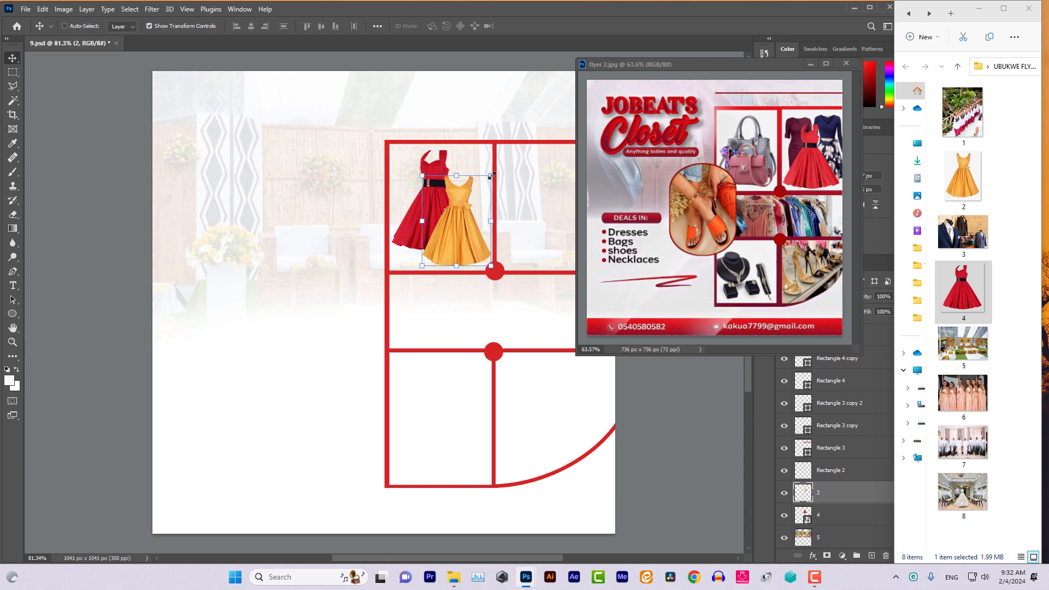
pyautogui.hotkey('ctrl', 't')
pyautogui.moveTo(491, 175); pyautogui.dragTo(497, 165)
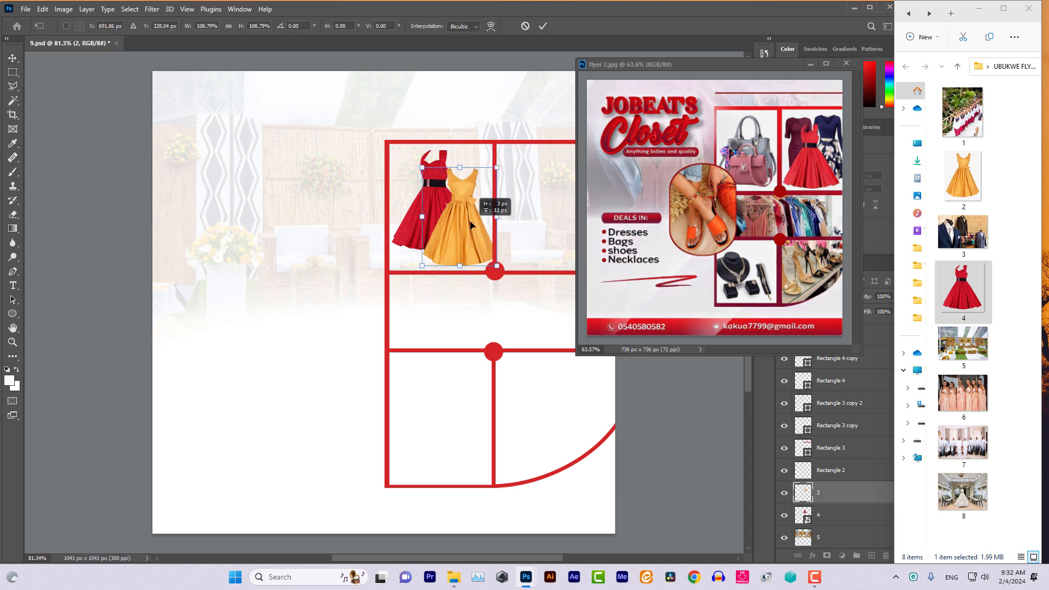
pyautogui.moveTo(492, 206); pyautogui.dragTo(490, 191)
pyautogui.rightClick(437, 190)
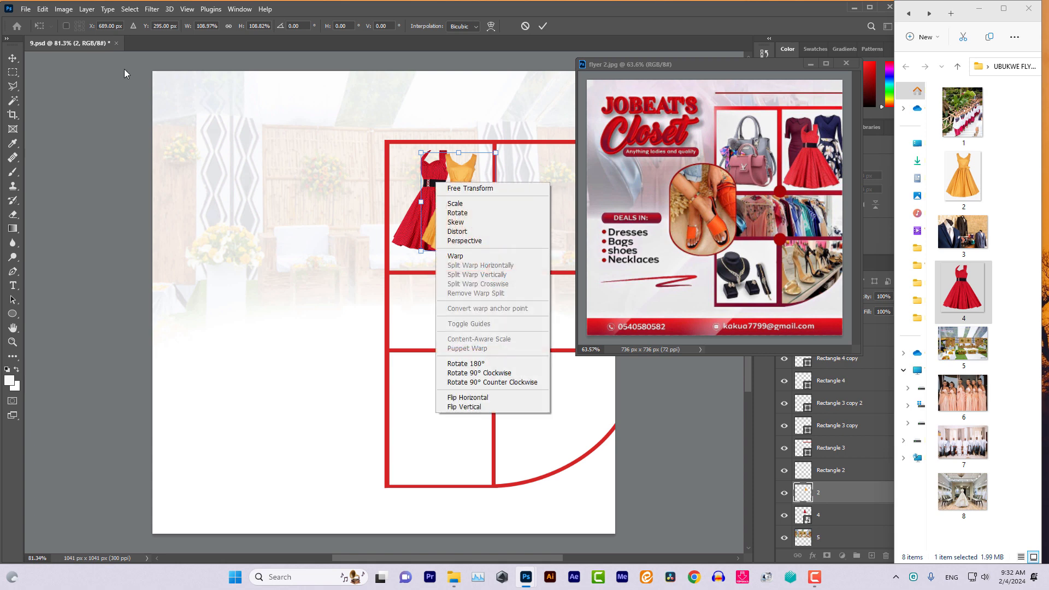
pyautogui.click(12, 57)
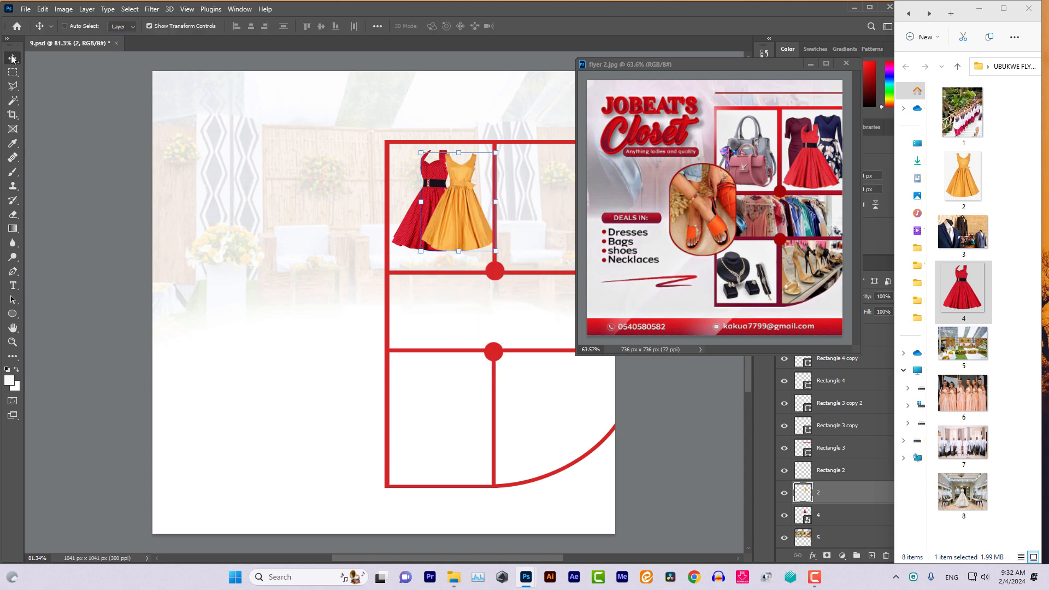
# Nudge the red dress left and down and the orange dress down and left with arrow keys
pyautogui.rightClick(413, 219)
pyautogui.click(432, 224)
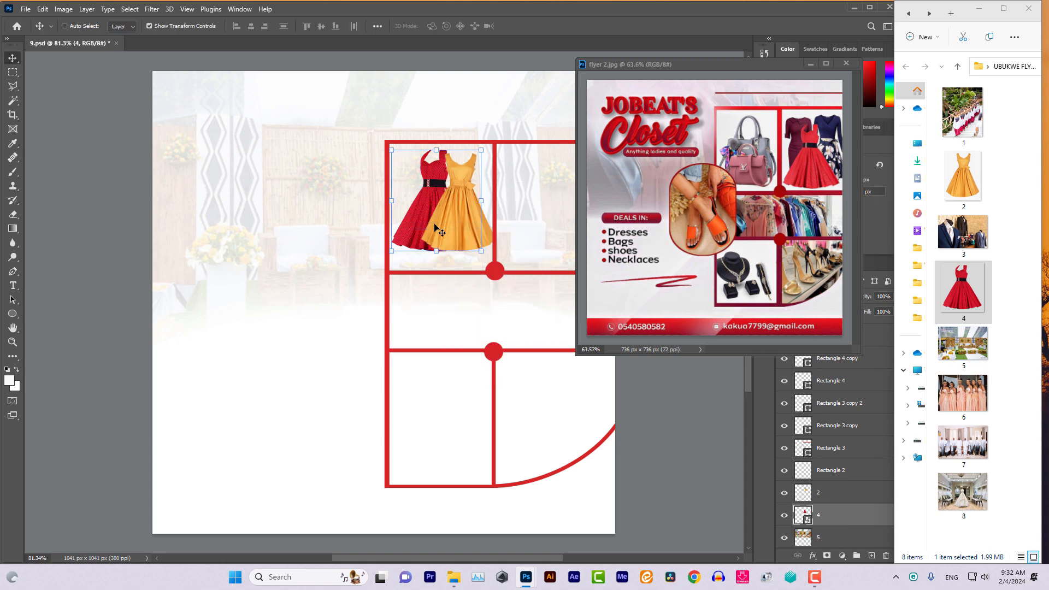
pyautogui.press('Left')
pyautogui.press('Left')
pyautogui.press('Left')
pyautogui.press('Left')
pyautogui.press('Left')
pyautogui.press('Left')
pyautogui.press('Left')
pyautogui.press('Left')
pyautogui.press('Left')
pyautogui.press('Left')
pyautogui.press('Left')
pyautogui.press('Left')
pyautogui.press('Left')
pyautogui.press('Left')
pyautogui.press('Left')
pyautogui.press('Left')
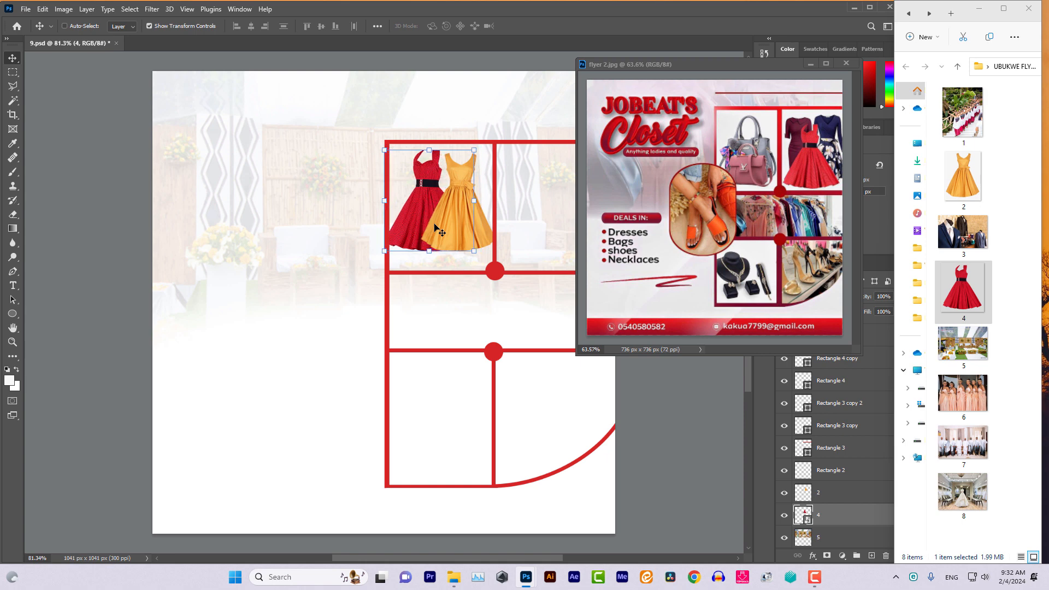
pyautogui.press('Down')
pyautogui.press('Down')
pyautogui.press('Down')
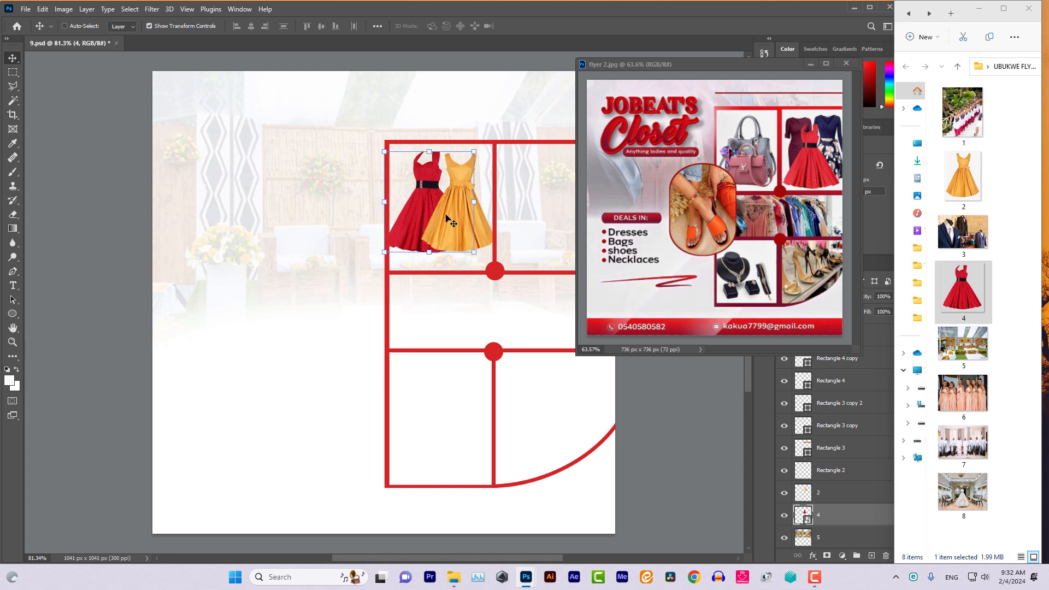
pyautogui.rightClick(453, 215)
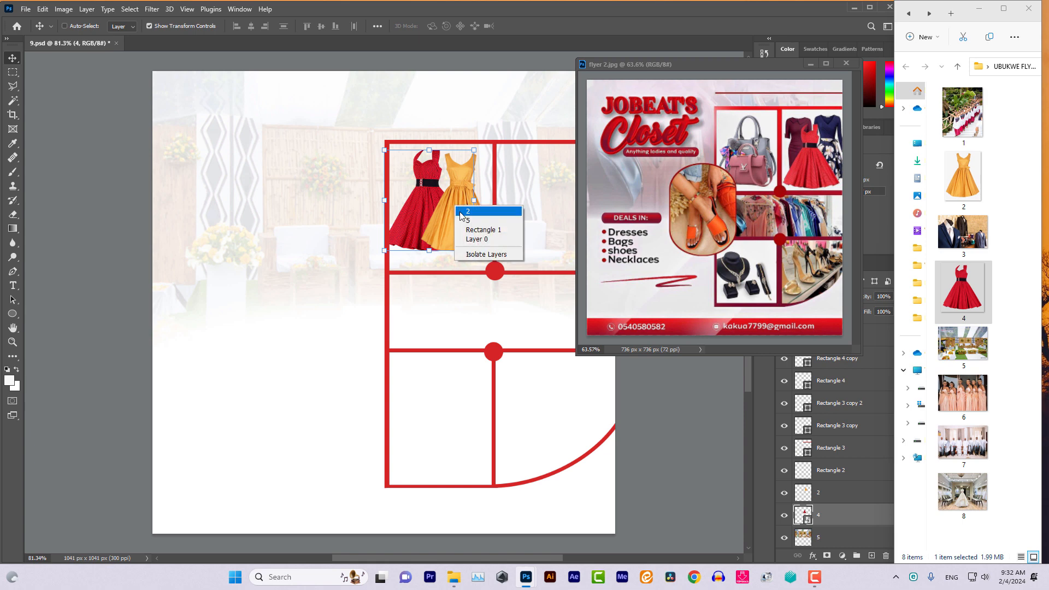
pyautogui.click(470, 230)
pyautogui.press('Down')
pyautogui.press('Down')
pyautogui.press('Down')
pyautogui.press('Down')
pyautogui.press('Down')
pyautogui.press('Down')
pyautogui.press('Down')
pyautogui.press('Down')
pyautogui.press('Down')
pyautogui.press('Down')
pyautogui.press('Down')
pyautogui.press('Down')
pyautogui.press('Down')
pyautogui.press('Down')
pyautogui.press('Down')
pyautogui.press('Down')
pyautogui.press('Down')
pyautogui.press('Down')
pyautogui.press('Down')
pyautogui.press('Down')
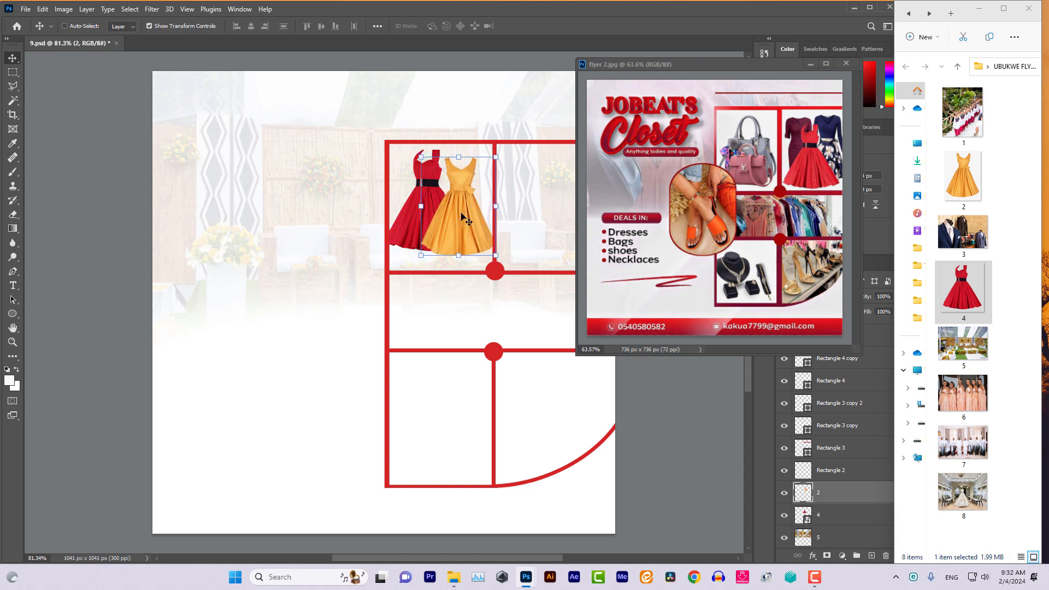
pyautogui.press('Down')
pyautogui.press('Down')
pyautogui.press('Down')
pyautogui.press('Down')
pyautogui.press('Down')
pyautogui.press('Down')
pyautogui.press('Left')
pyautogui.press('Left')
pyautogui.press('Left')
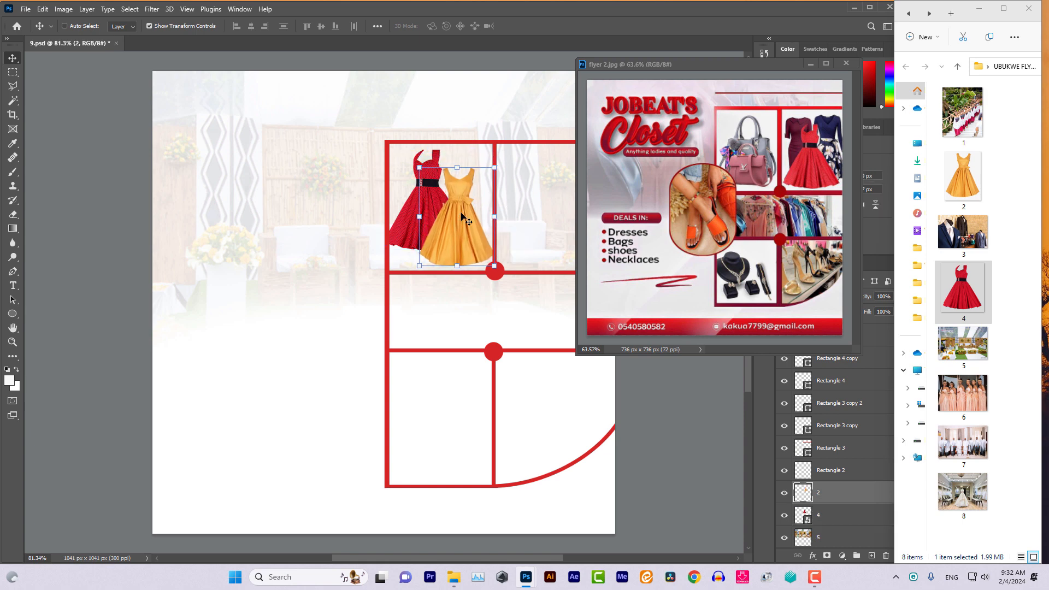
pyautogui.press('Down')
pyautogui.press('Down')
pyautogui.press('Down')
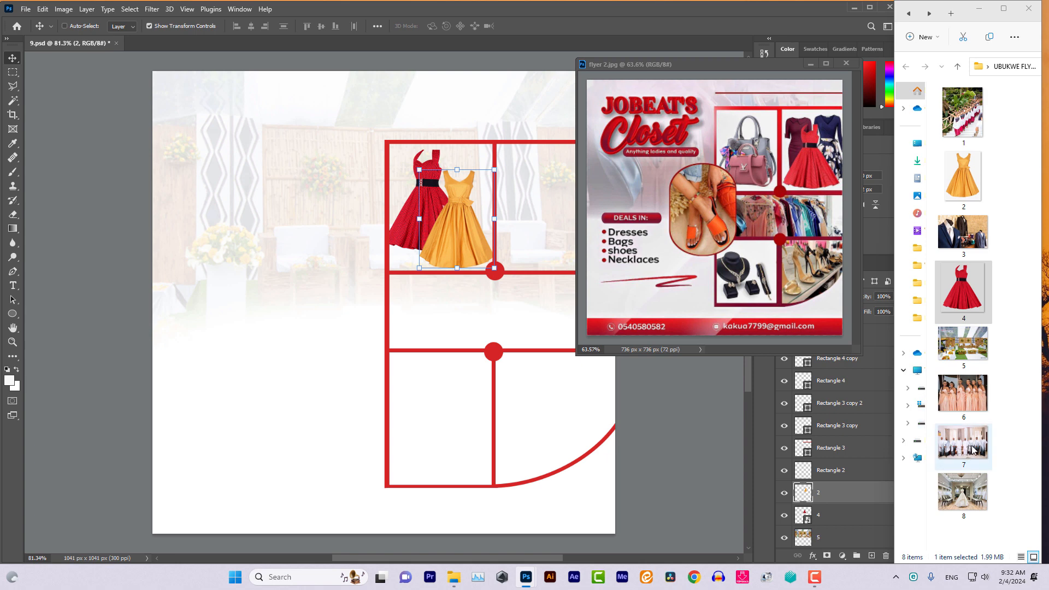
# Place group photo 7.jpg as layer 7, scaled to 19.77% across the grid's middle row
pyautogui.moveTo(973, 449); pyautogui.dragTo(425, 325)
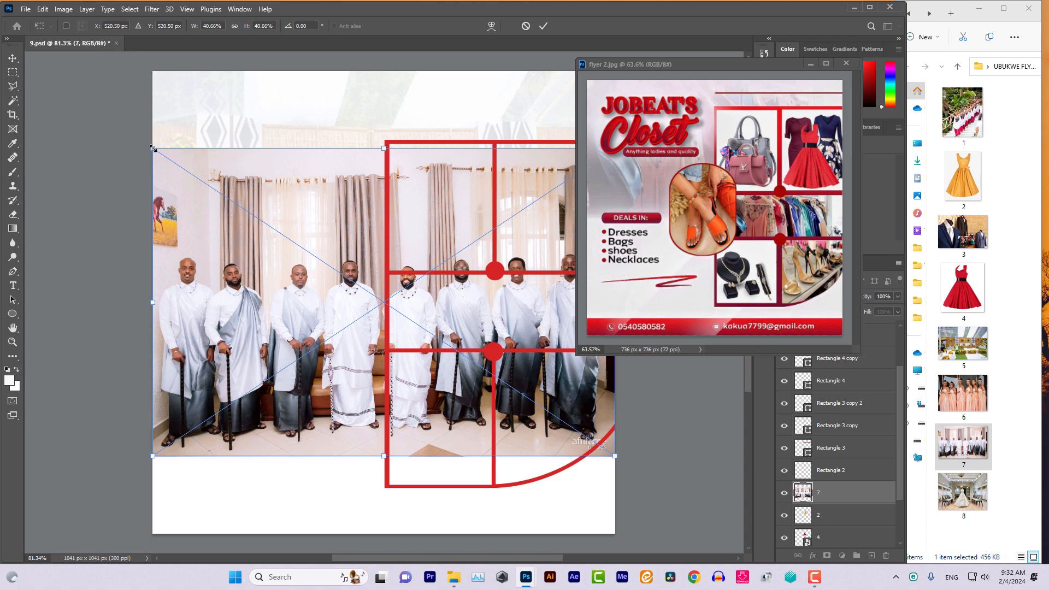
pyautogui.moveTo(153, 148); pyautogui.dragTo(443, 343)
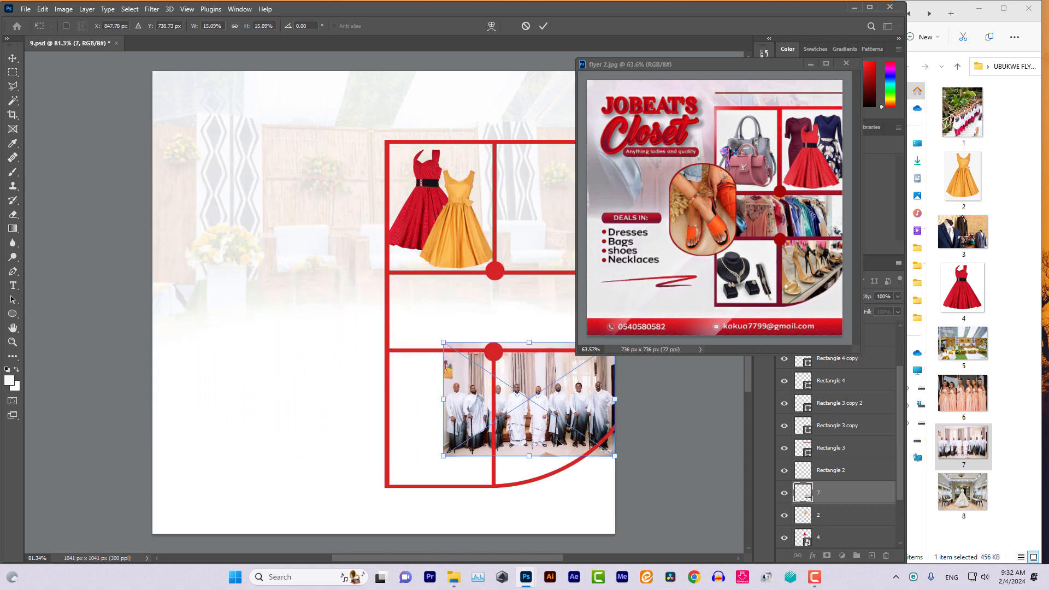
pyautogui.moveTo(557, 442); pyautogui.dragTo(512, 335)
pyautogui.moveTo(399, 237); pyautogui.dragTo(319, 185)
pyautogui.moveTo(460, 319); pyautogui.dragTo(492, 338)
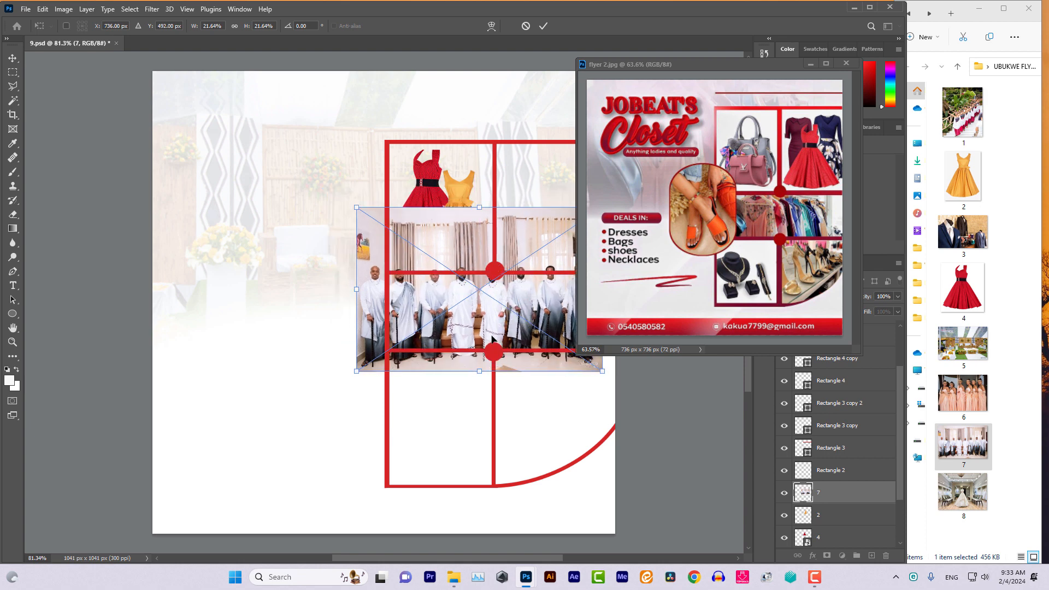
pyautogui.moveTo(603, 372); pyautogui.dragTo(581, 351)
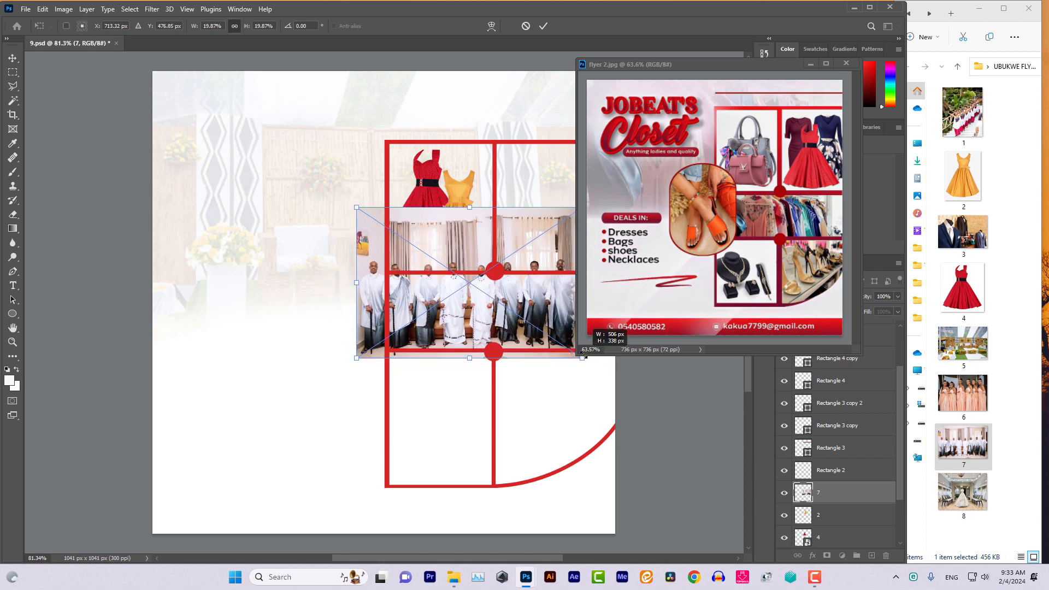
pyautogui.moveTo(461, 316); pyautogui.dragTo(491, 319)
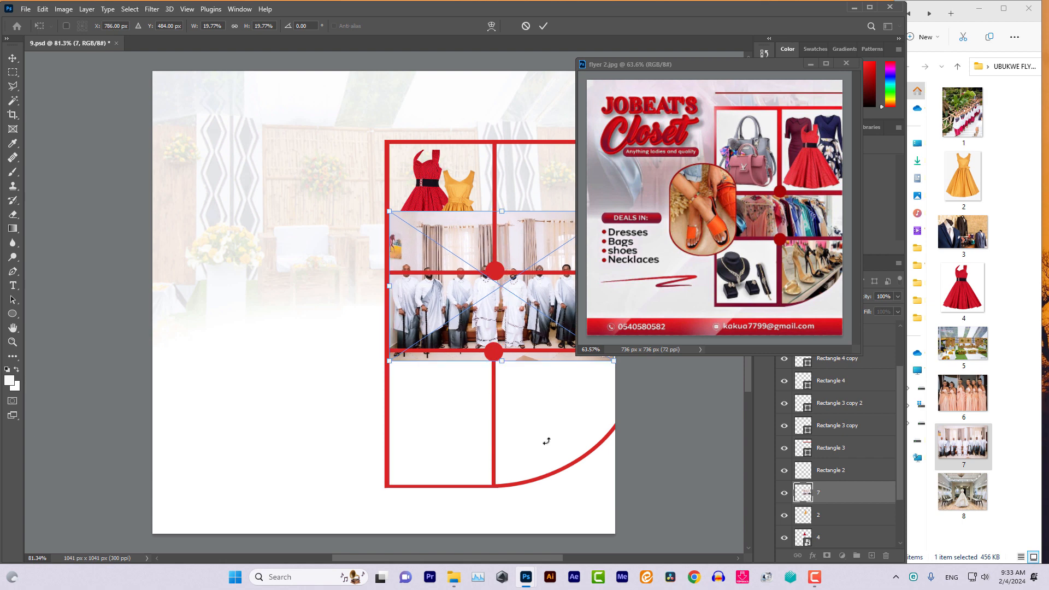
pyautogui.hscroll(3, 546, 441)
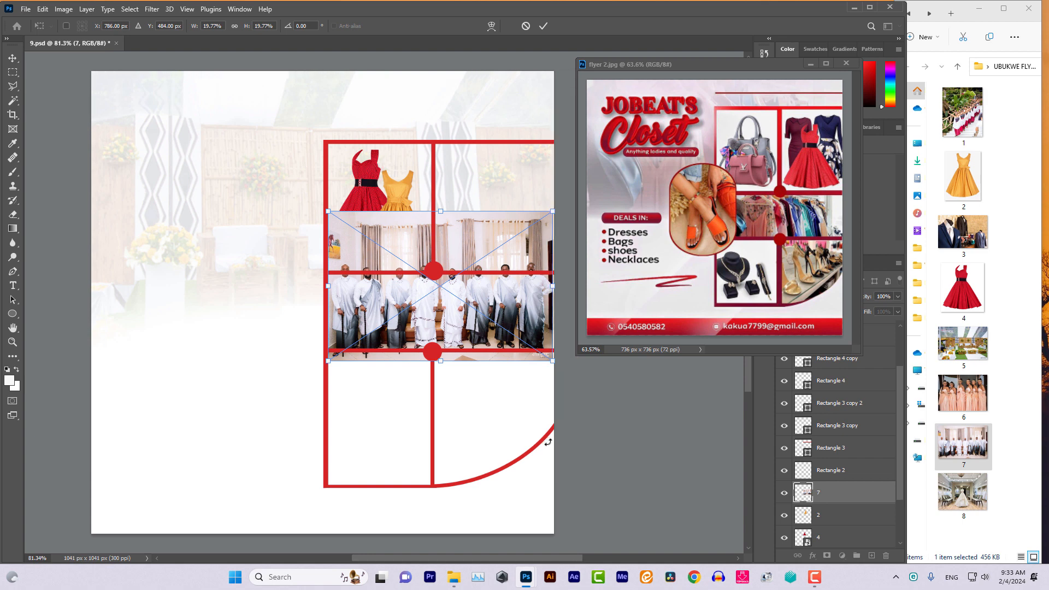
pyautogui.click(14, 64)
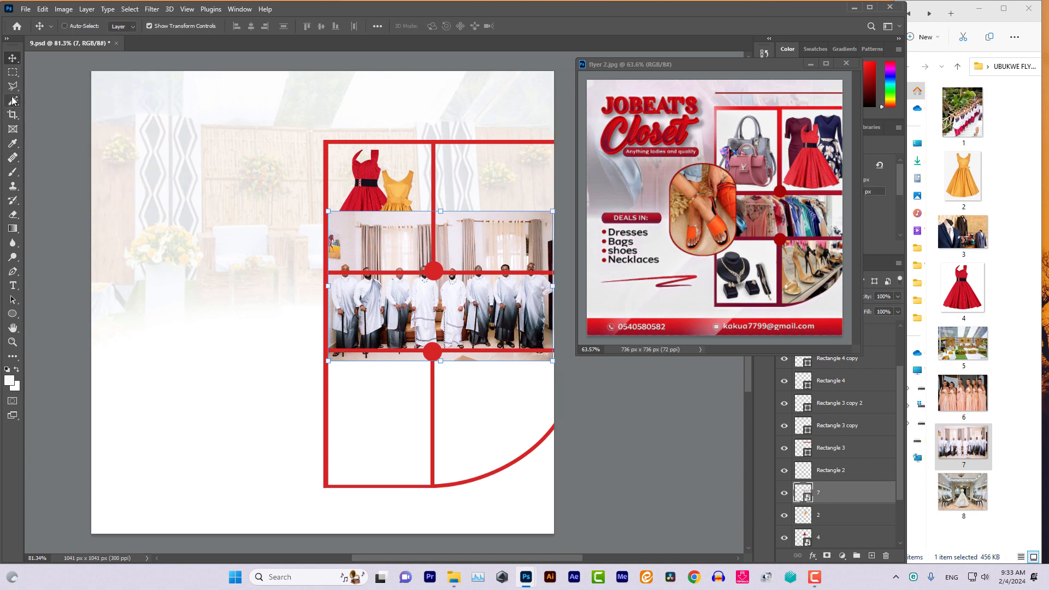
# Lasso the group photo's top part over the dresses, rasterize layer 7, and erase that area
pyautogui.click(12, 86)
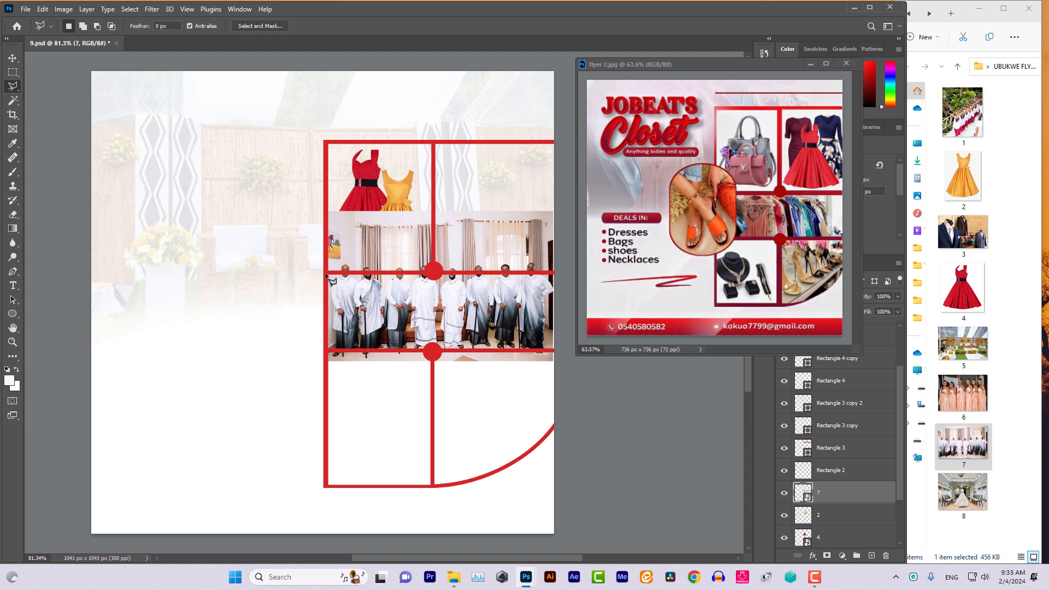
pyautogui.moveTo(326, 273)
pyautogui.mouseDown()
pyautogui.moveTo(486, 290)
pyautogui.moveTo(558, 273)
pyautogui.moveTo(560, 141)
pyautogui.moveTo(296, 159)
pyautogui.moveTo(275, 239)
pyautogui.moveTo(327, 273)
pyautogui.mouseUp()
pyautogui.press('Delete')
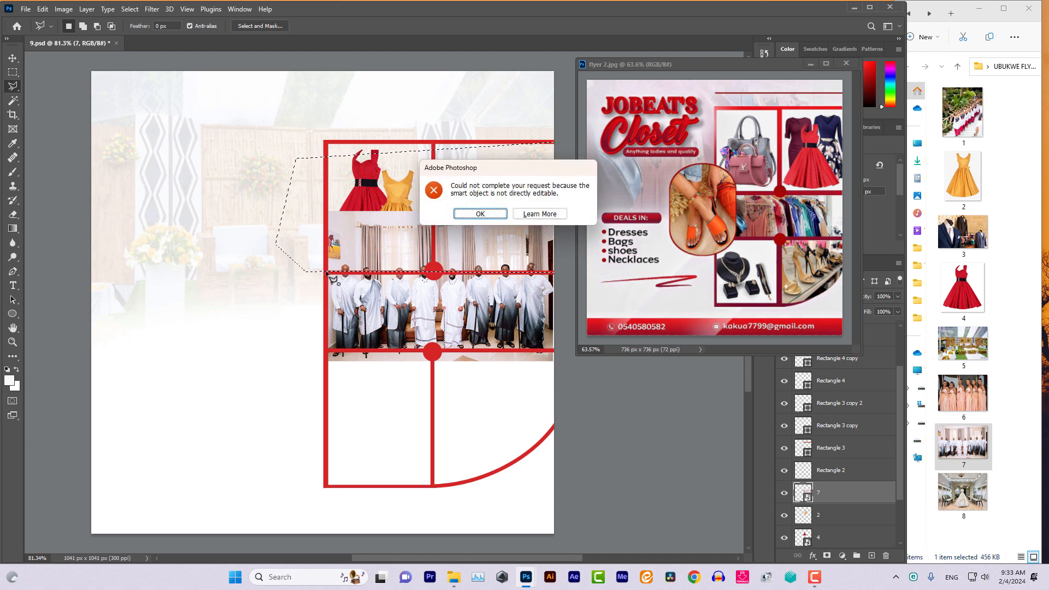
pyautogui.click(480, 213)
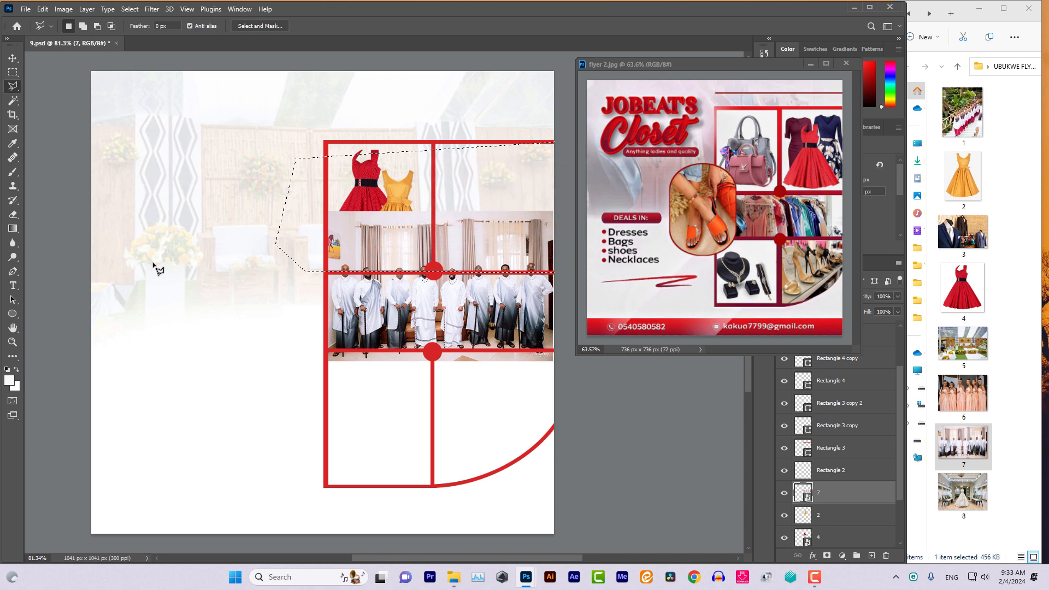
pyautogui.press('e')
pyautogui.click(334, 257)
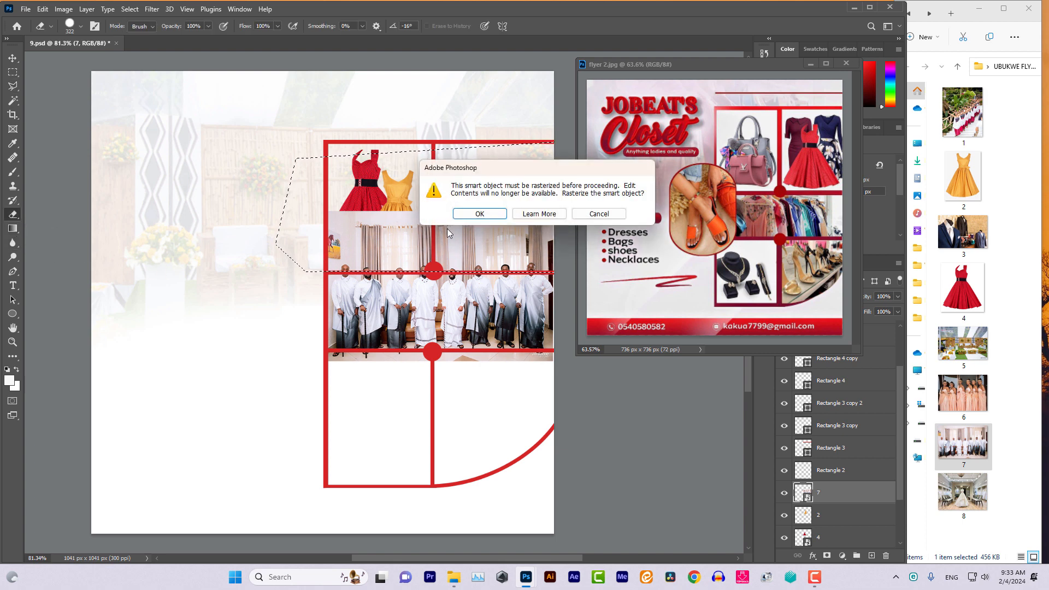
pyautogui.click(468, 214)
pyautogui.moveTo(468, 218)
pyautogui.mouseDown()
pyautogui.moveTo(342, 245)
pyautogui.moveTo(393, 242)
pyautogui.moveTo(441, 263)
pyautogui.mouseUp()
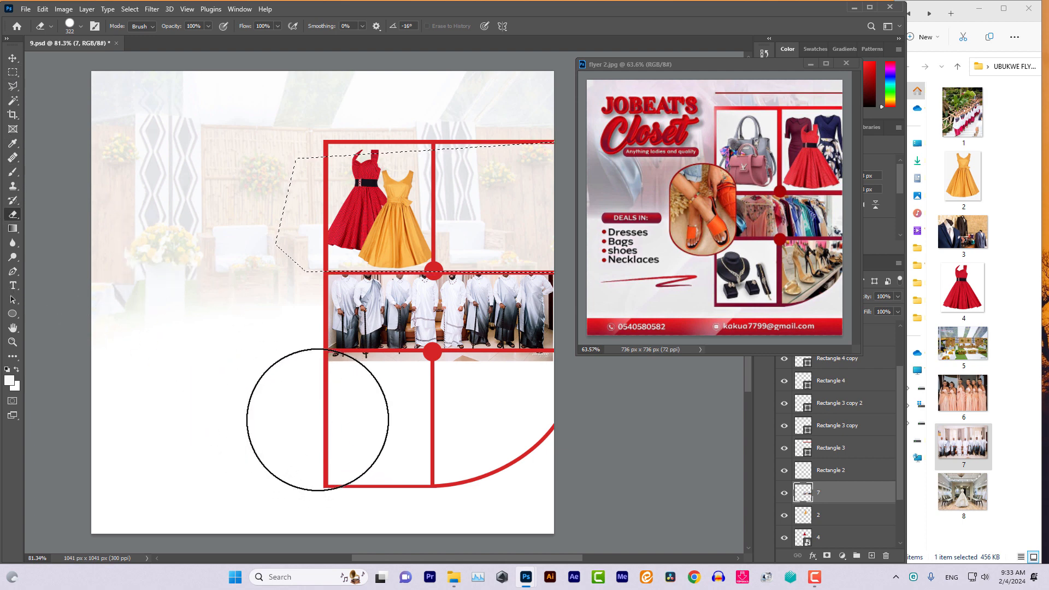
# Erase the grey strip below the group photo so it sits between the red bars
pyautogui.click(13, 86)
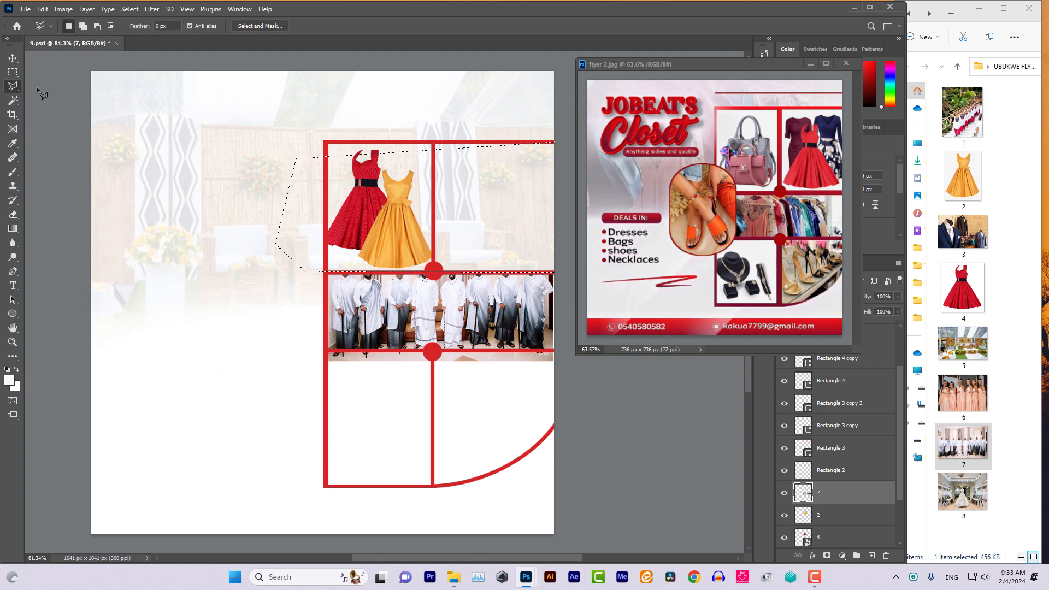
pyautogui.click(12, 217)
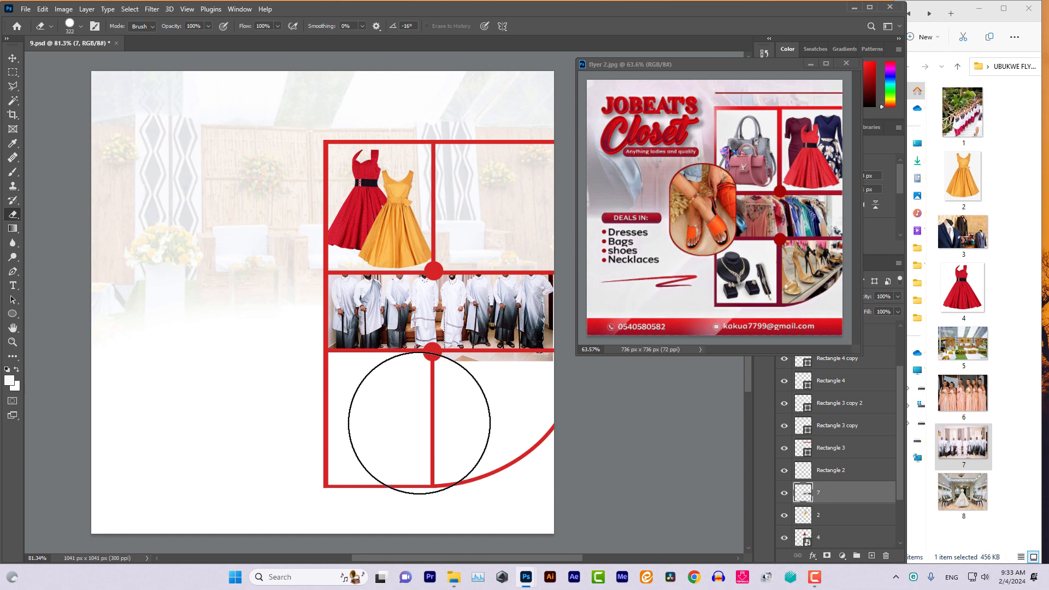
pyautogui.moveTo(458, 422); pyautogui.dragTo(541, 422)
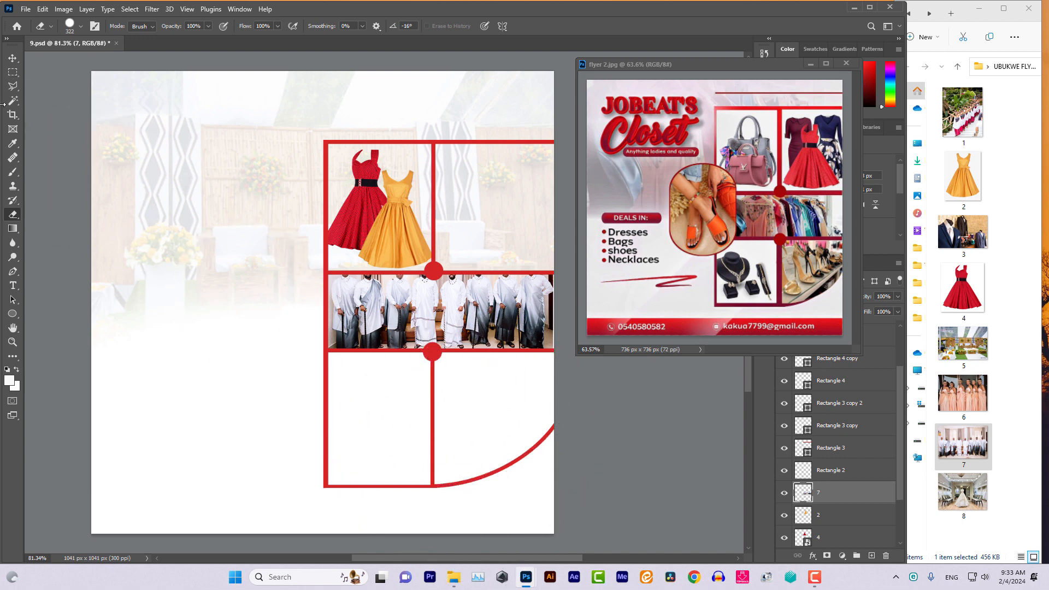
pyautogui.click(12, 58)
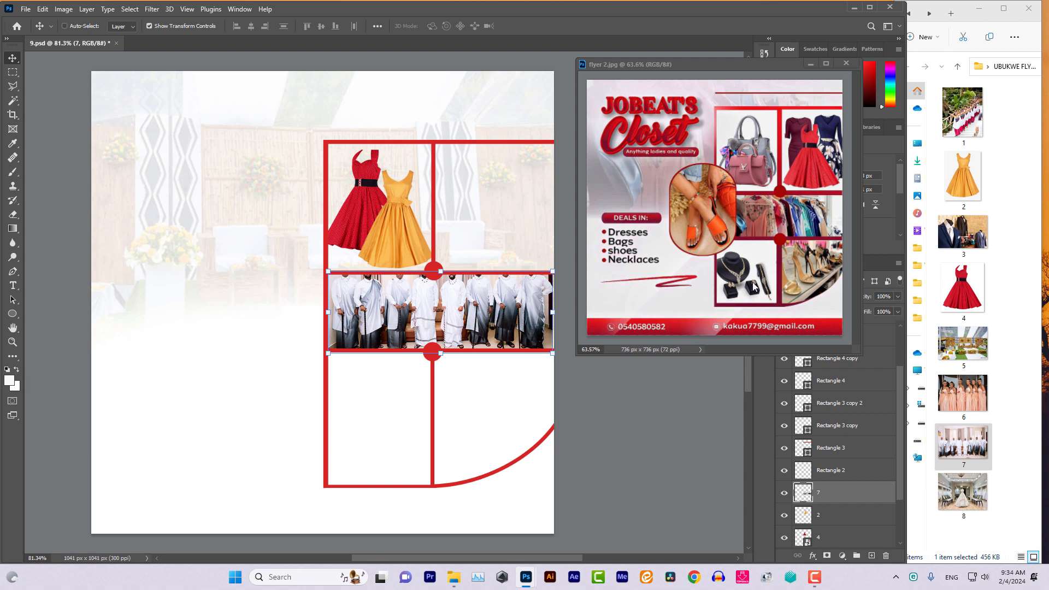
# Place bridesmaids photo 6.jpg as layer 6, scaled and positioned over the lower-left cell
pyautogui.click(959, 407)
pyautogui.moveTo(971, 396); pyautogui.dragTo(396, 416)
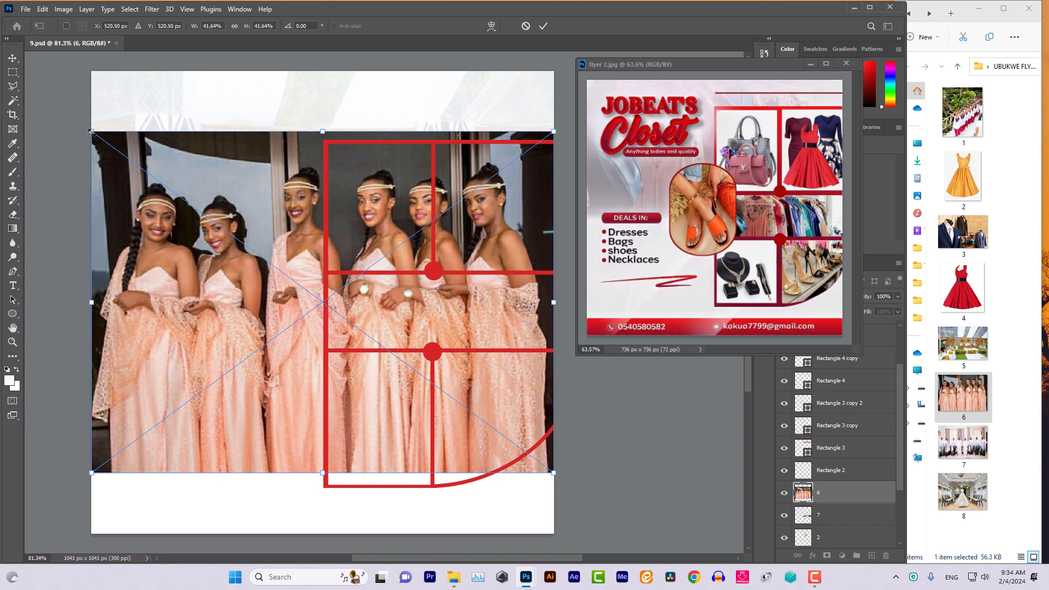
pyautogui.moveTo(91, 131); pyautogui.dragTo(419, 374)
pyautogui.moveTo(488, 450); pyautogui.dragTo(360, 419)
pyautogui.moveTo(428, 341); pyautogui.dragTo(489, 297)
pyautogui.moveTo(451, 390); pyautogui.dragTo(428, 431)
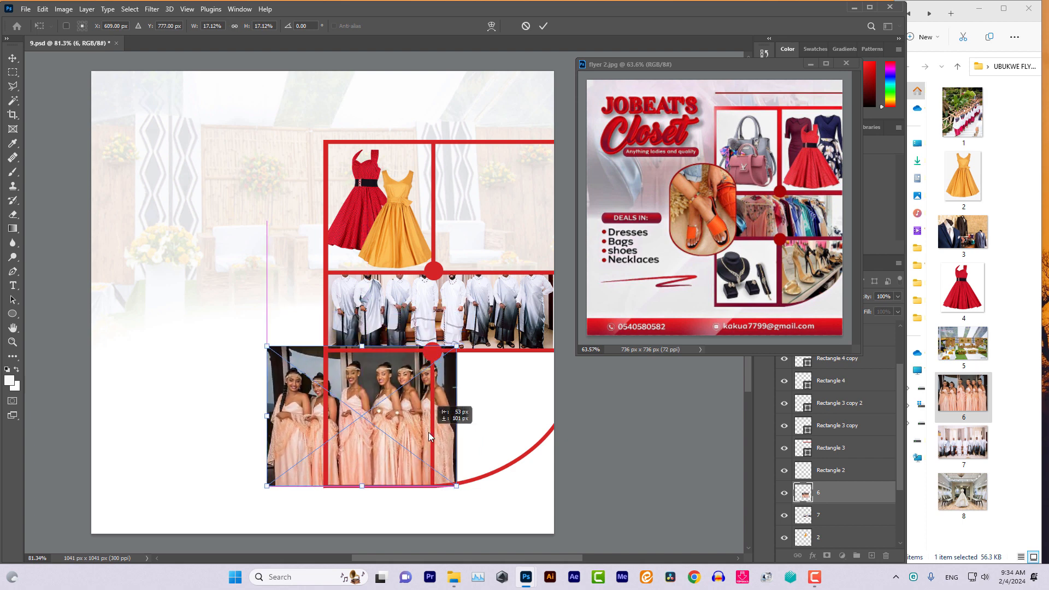
pyautogui.moveTo(429, 432); pyautogui.dragTo(431, 409)
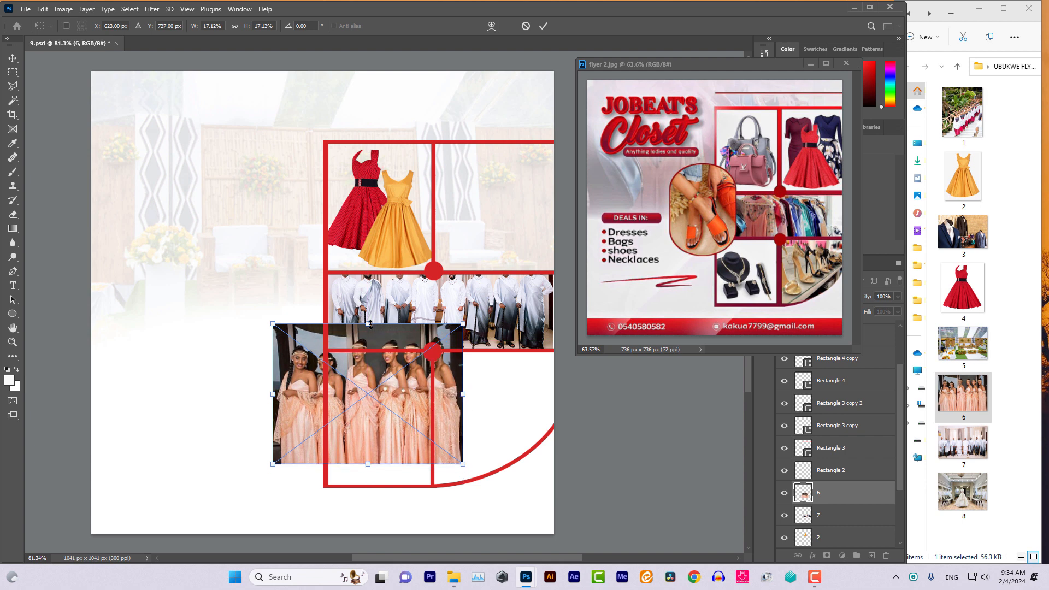
pyautogui.moveTo(462, 323); pyautogui.dragTo(501, 297)
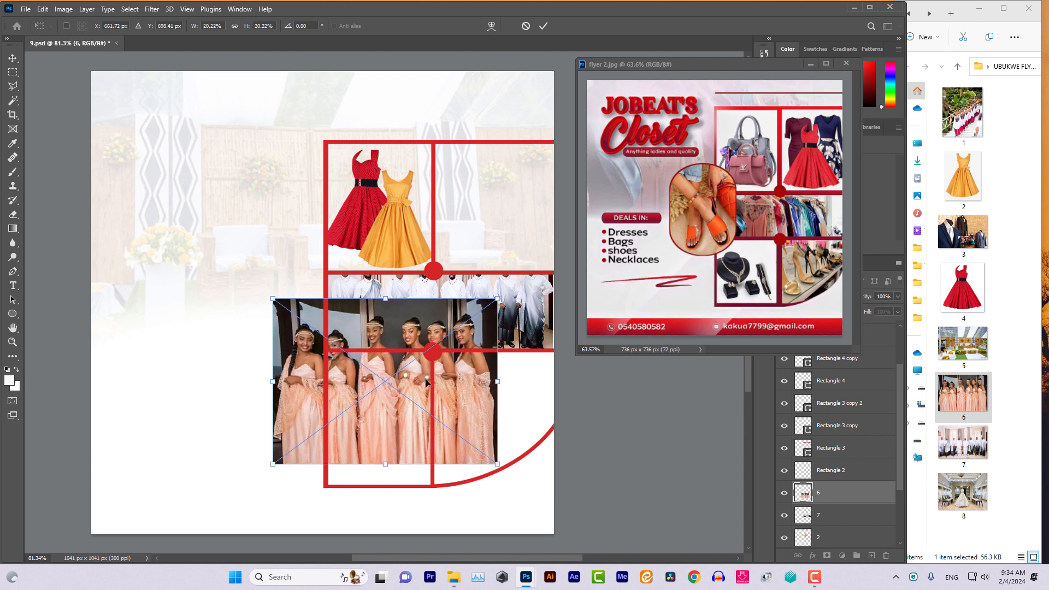
pyautogui.moveTo(422, 382); pyautogui.dragTo(416, 404)
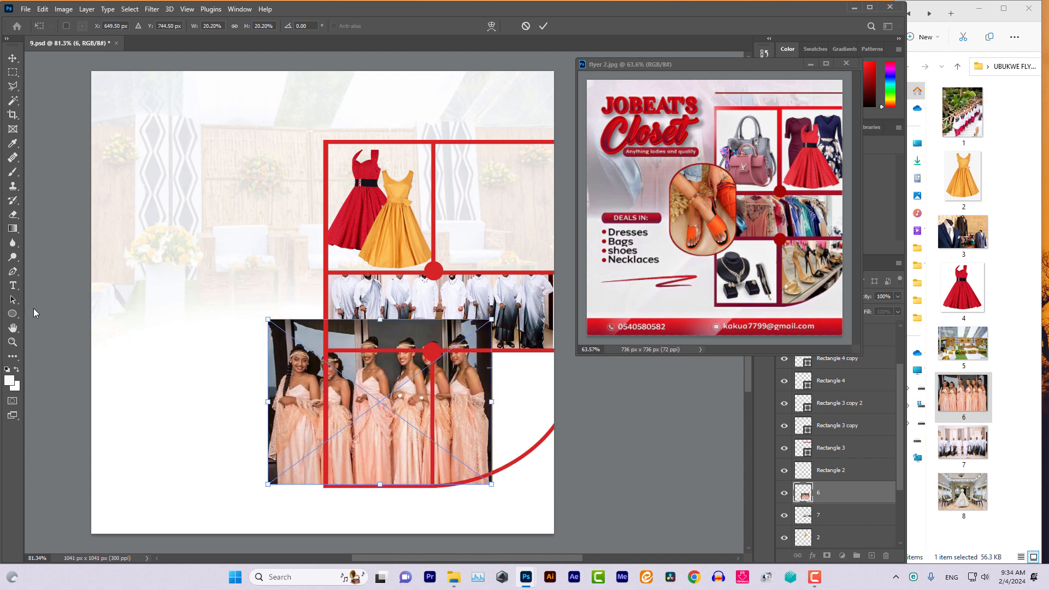
pyautogui.click(13, 214)
# Rasterize layer 6 and erase its overhang above, left of and below the lower-left cell
pyautogui.click(495, 253)
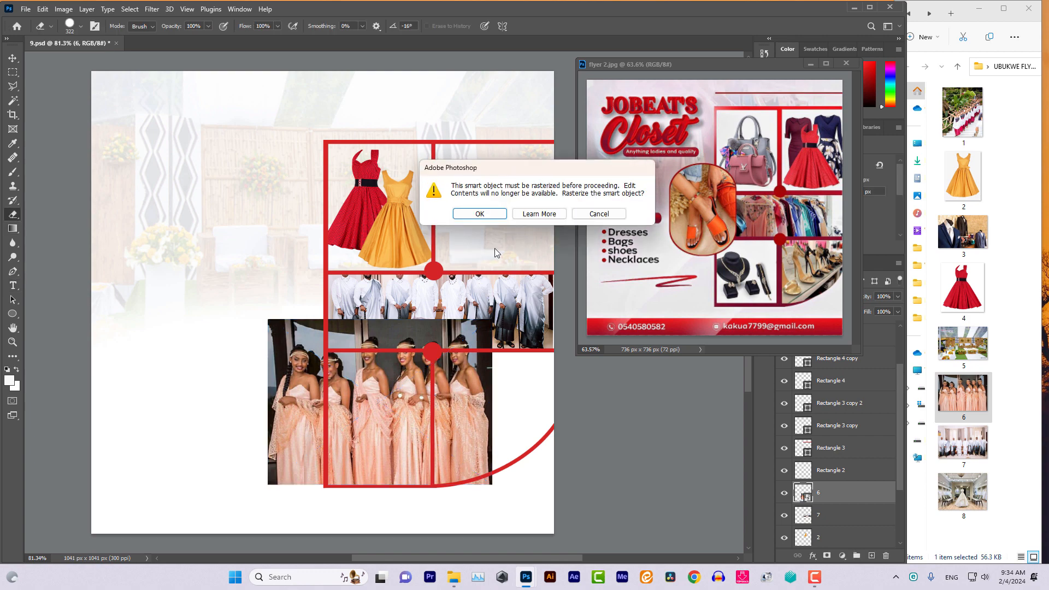
pyautogui.click(481, 214)
pyautogui.click(253, 361)
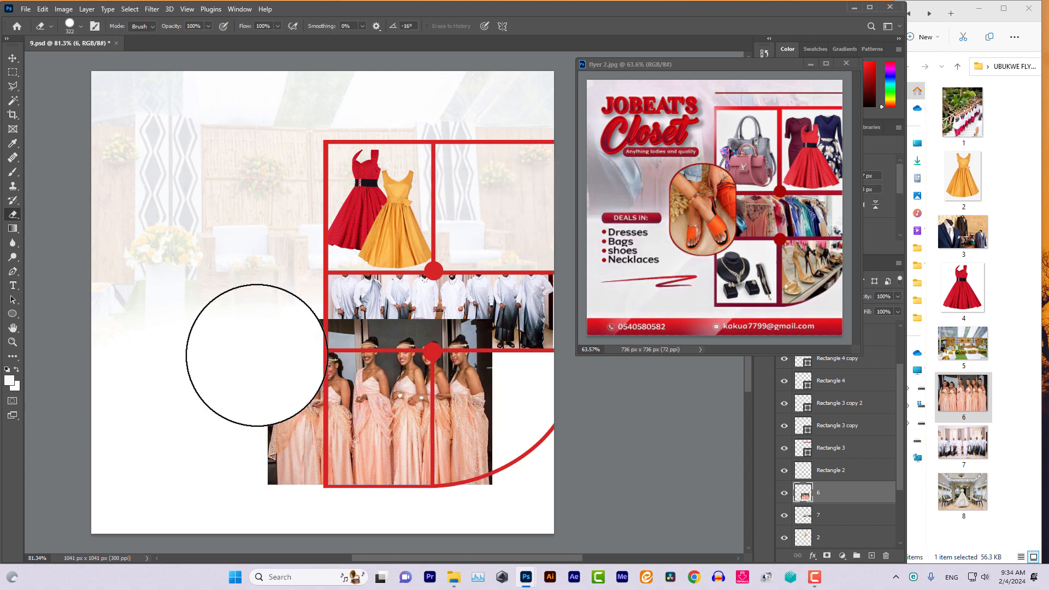
pyautogui.click(328, 299)
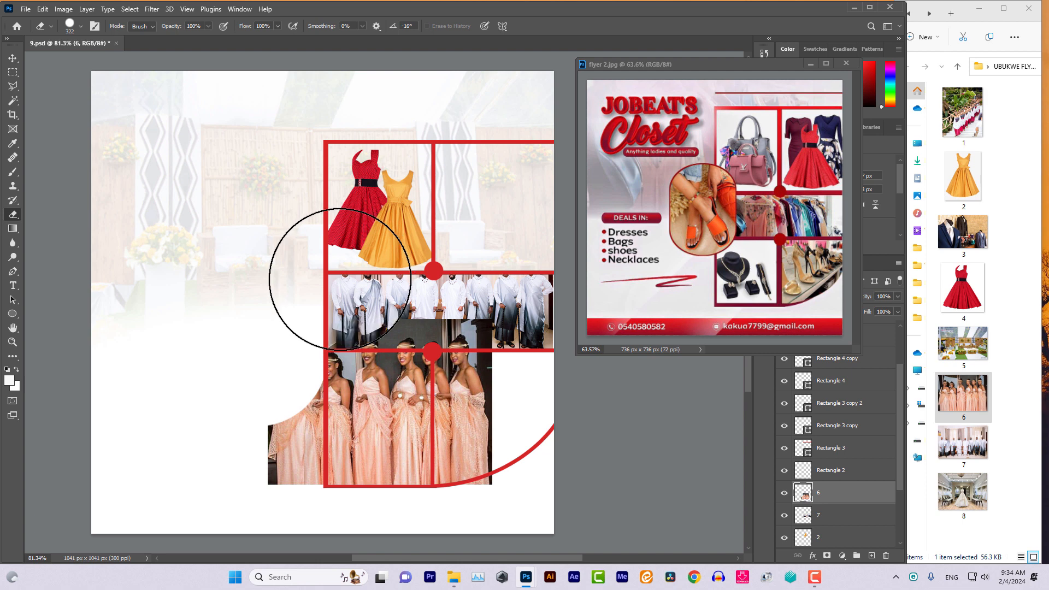
pyautogui.moveTo(391, 276)
pyautogui.mouseDown()
pyautogui.moveTo(370, 299)
pyautogui.moveTo(377, 346)
pyautogui.moveTo(379, 305)
pyautogui.moveTo(417, 280)
pyautogui.moveTo(386, 280)
pyautogui.moveTo(457, 287)
pyautogui.moveTo(445, 292)
pyautogui.moveTo(462, 278)
pyautogui.mouseUp()
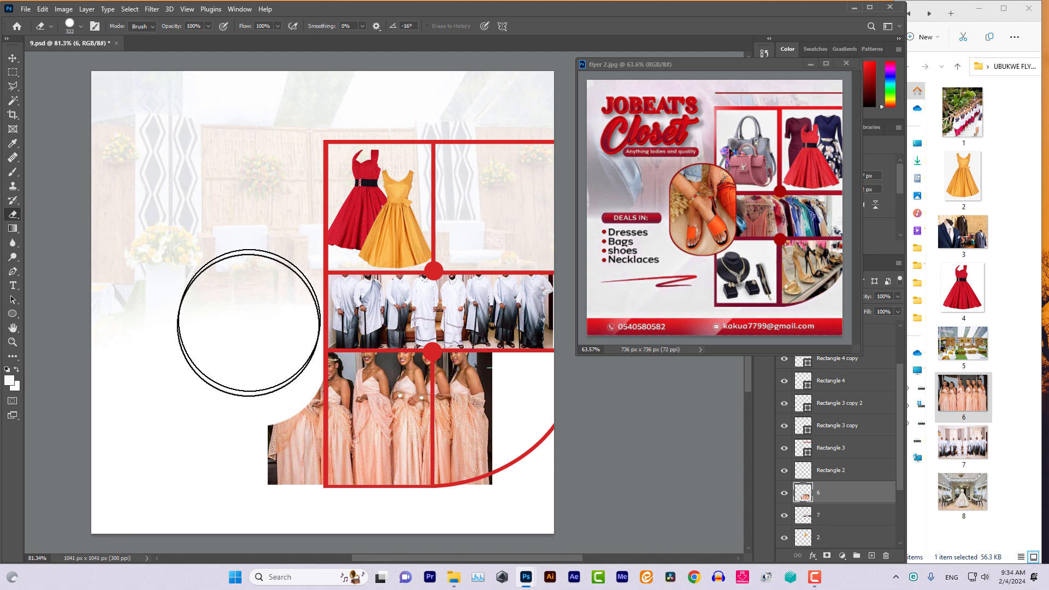
pyautogui.moveTo(260, 382); pyautogui.dragTo(255, 464)
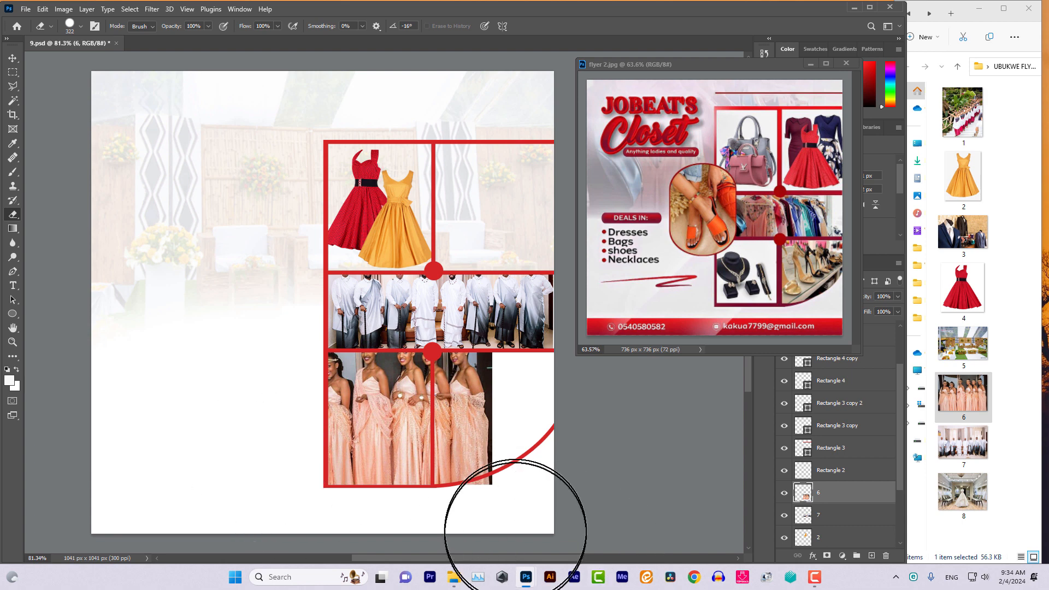
pyautogui.click(500, 544)
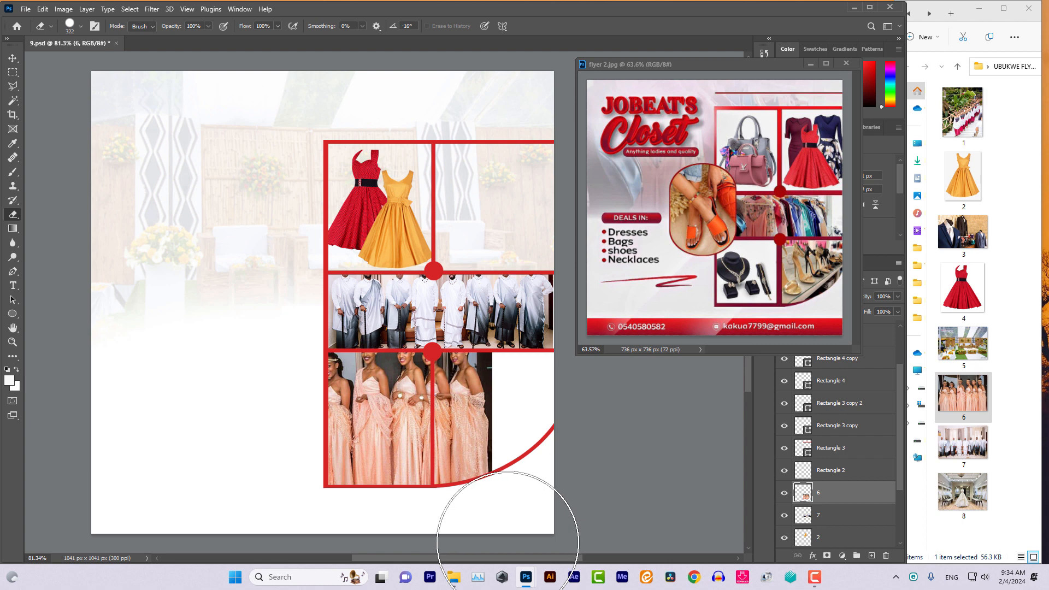
pyautogui.click(12, 57)
# Select the bridesmaids layer and fine-tune its position with arrow-key nudges
pyautogui.rightClick(384, 393)
pyautogui.click(396, 400)
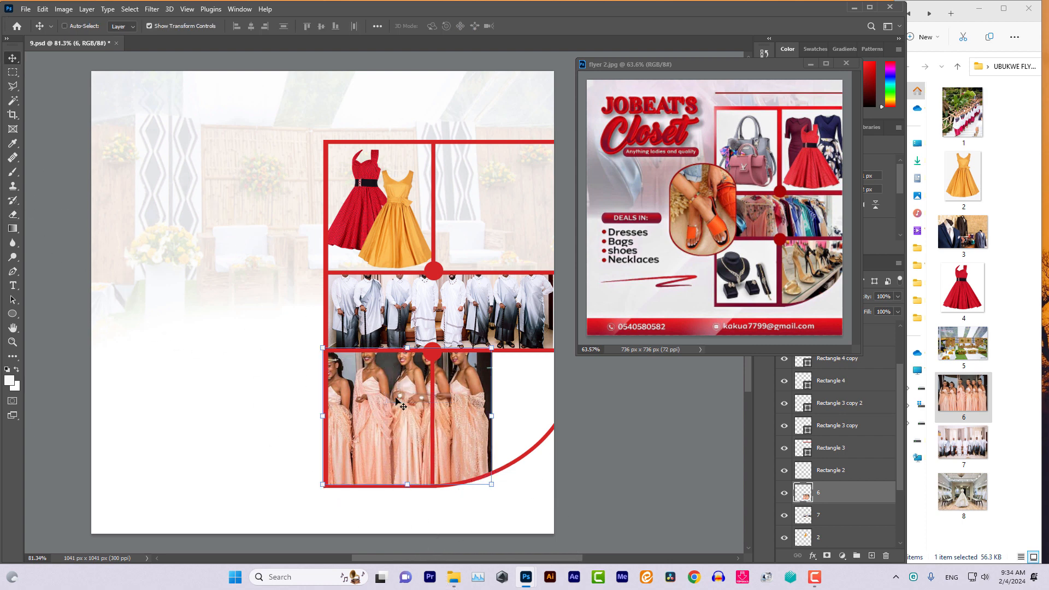
pyautogui.press('Up')
pyautogui.press('Up')
pyautogui.press('Up')
pyautogui.press('Up')
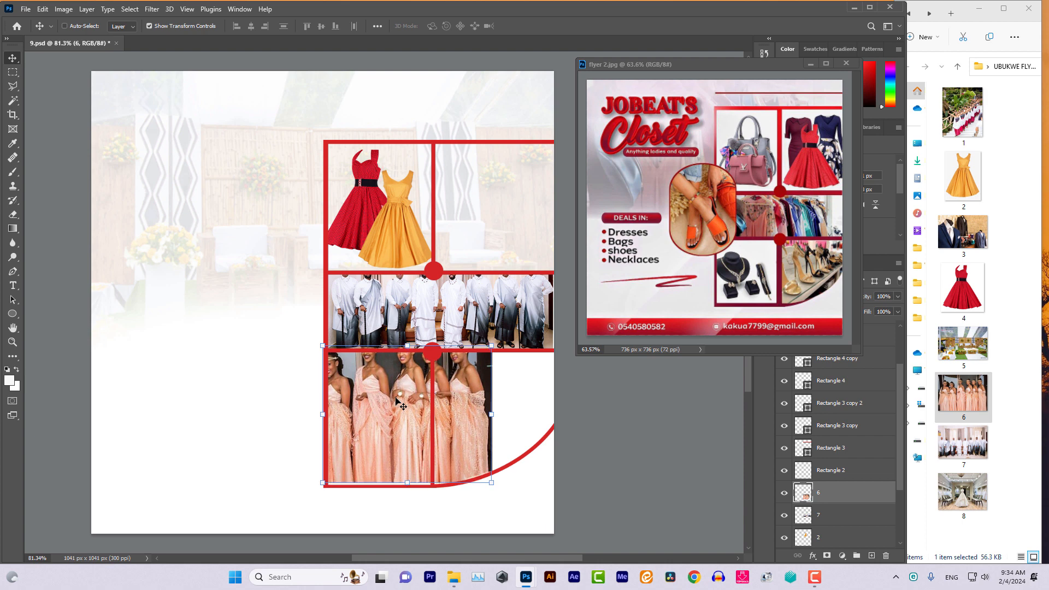
pyautogui.press('Left')
pyautogui.press('Left')
pyautogui.press('Left')
pyautogui.press('Left')
pyautogui.press('Left')
pyautogui.press('Left')
pyautogui.press('Left')
pyautogui.press('Left')
pyautogui.press('Left')
pyautogui.press('Left')
pyautogui.press('Left')
pyautogui.press('Left')
pyautogui.press('Left')
pyautogui.press('Left')
pyautogui.press('Left')
pyautogui.press('Left')
pyautogui.press('Left')
pyautogui.press('Left')
pyautogui.press('Left')
pyautogui.press('Left')
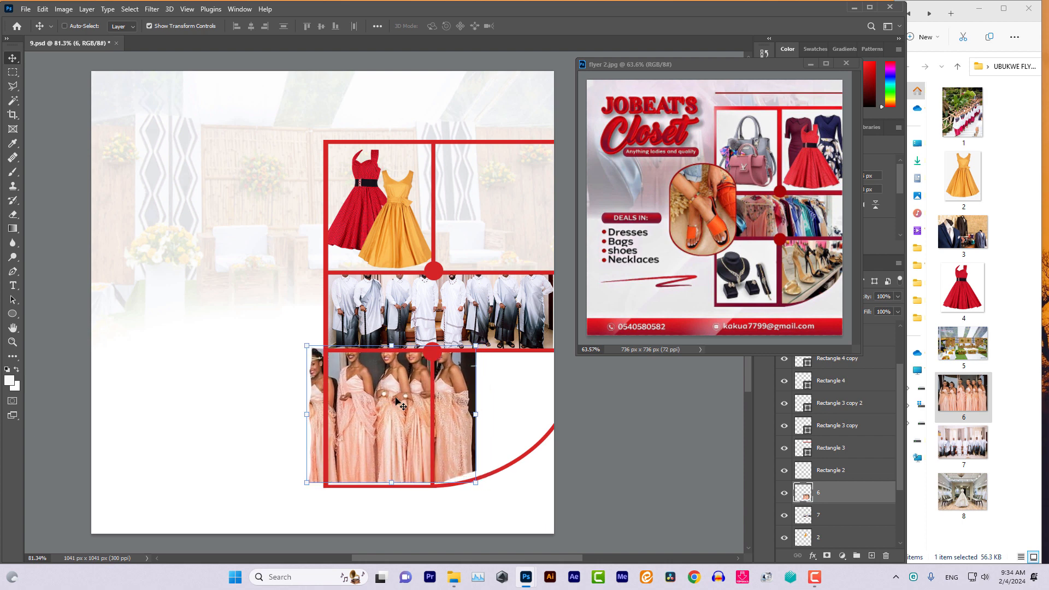
pyautogui.press('Left')
pyautogui.press('Left')
pyautogui.press('Left')
pyautogui.press('Left')
pyautogui.press('Left')
pyautogui.press('Left')
pyautogui.press('Left')
pyautogui.press('Left')
pyautogui.press('Left')
pyautogui.press('Left')
pyautogui.press('Left')
pyautogui.press('Left')
pyautogui.press('Left')
pyautogui.press('Left')
pyautogui.press('Left')
pyautogui.press('Left')
pyautogui.press('Left')
pyautogui.press('Left')
pyautogui.press('Left')
pyautogui.press('Left')
pyautogui.press('Down')
pyautogui.press('Down')
pyautogui.press('Down')
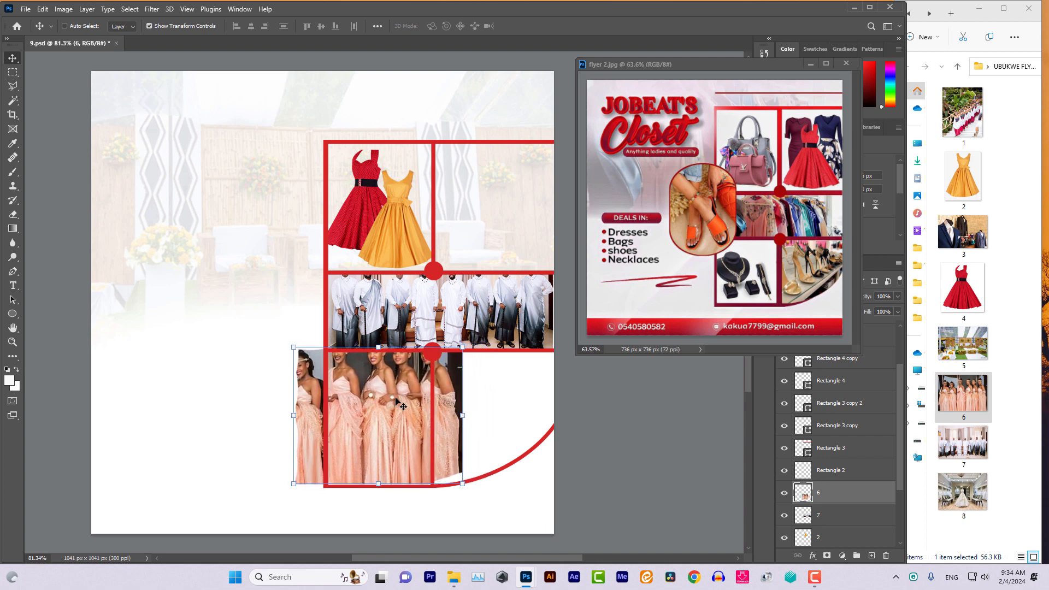
pyautogui.press('Left')
pyautogui.press('Left')
pyautogui.press('Left')
pyautogui.press('Left')
pyautogui.press('Left')
pyautogui.press('Left')
pyautogui.press('Left')
pyautogui.press('Up')
pyautogui.press('Up')
pyautogui.press('Up')
pyautogui.press('Up')
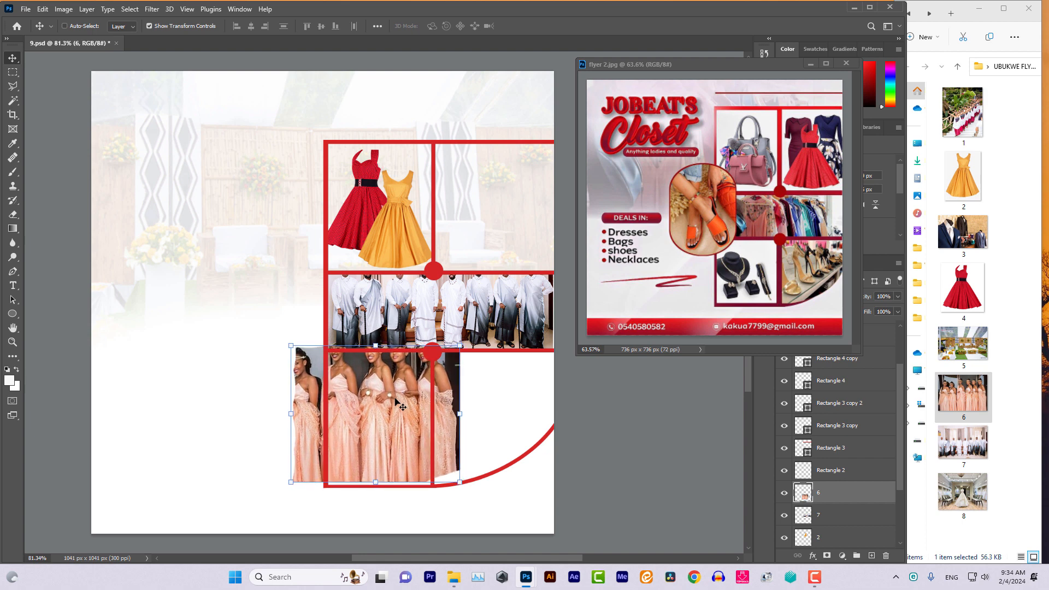
pyautogui.press('Down')
pyautogui.press('Down')
pyautogui.press('Down')
pyautogui.press('Down')
pyautogui.press('Right')
pyautogui.press('Right')
pyautogui.press('Right')
pyautogui.press('Right')
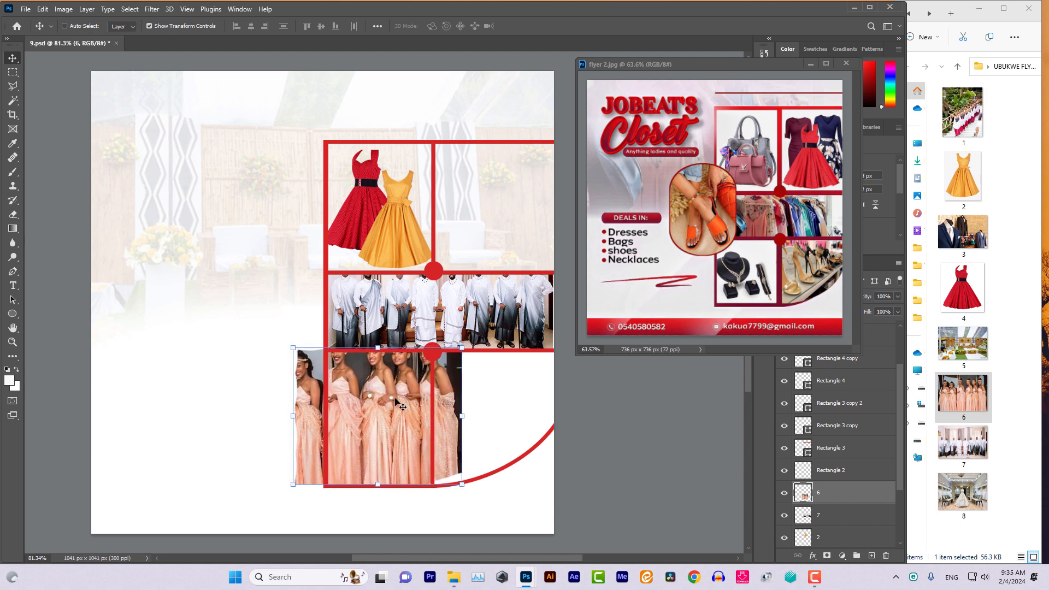
pyautogui.press('Right')
# Erase the bridesmaids photo from the lower-right cell and the dark strip beside it
pyautogui.click(13, 213)
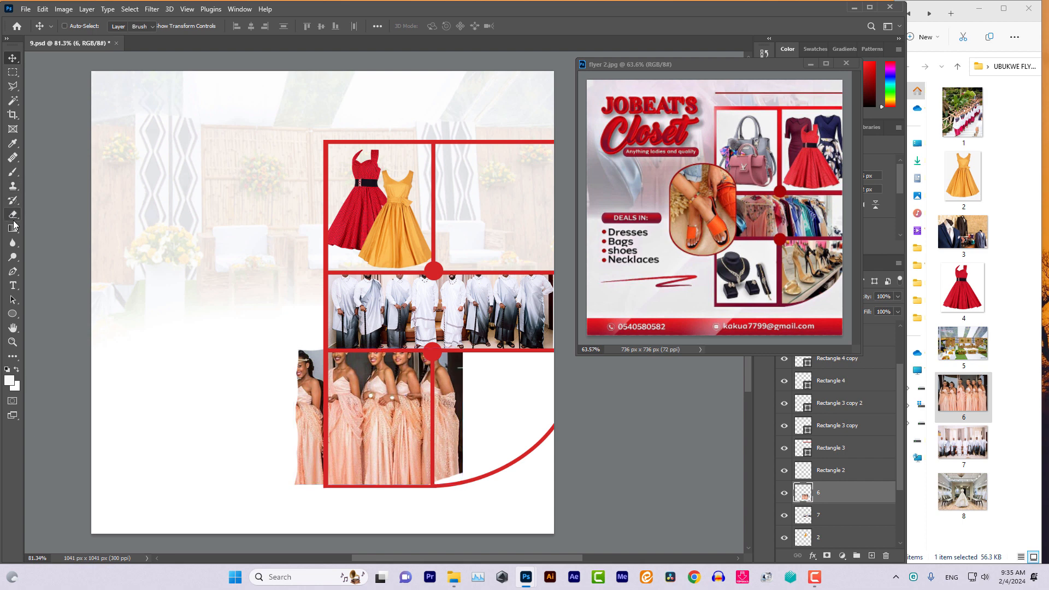
pyautogui.moveTo(257, 366)
pyautogui.mouseDown()
pyautogui.moveTo(256, 463)
pyautogui.moveTo(367, 504)
pyautogui.moveTo(499, 515)
pyautogui.mouseUp()
pyautogui.moveTo(503, 453)
pyautogui.mouseDown()
pyautogui.moveTo(500, 480)
pyautogui.moveTo(498, 354)
pyautogui.moveTo(503, 385)
pyautogui.moveTo(505, 374)
pyautogui.mouseUp()
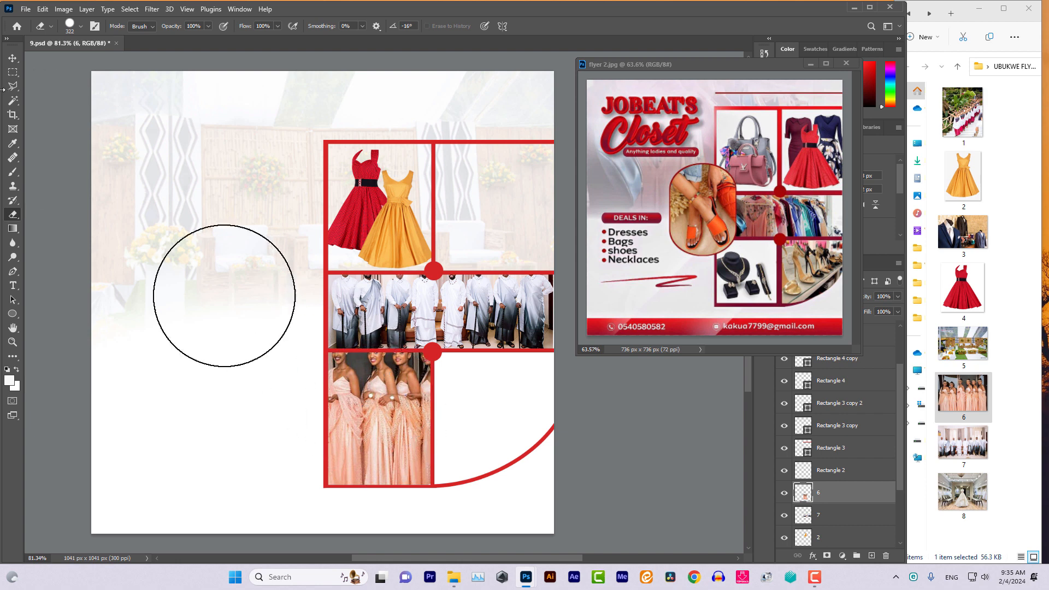
pyautogui.click(12, 58)
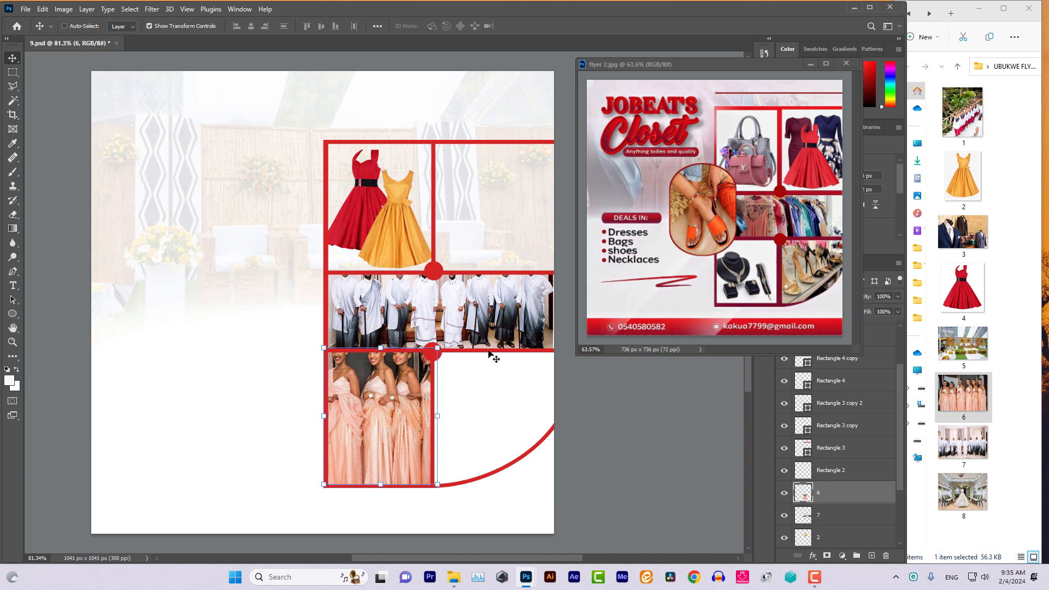
# Place suit photo 3.jpg as layer 3 at 14.74% scale over the lower-right cell
pyautogui.moveTo(934, 243); pyautogui.dragTo(480, 416)
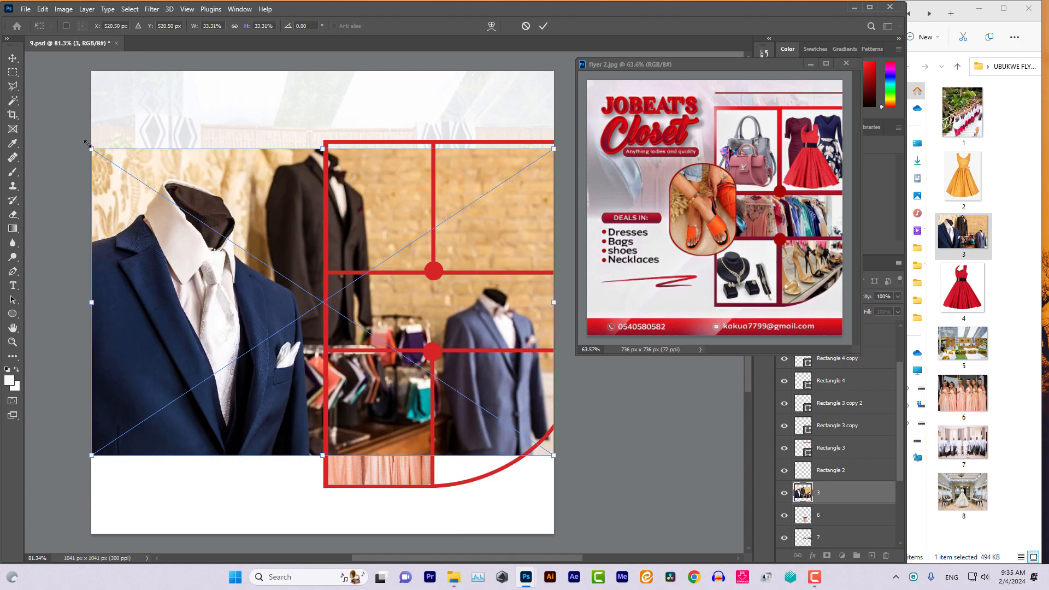
pyautogui.moveTo(91, 148); pyautogui.dragTo(418, 366)
pyautogui.moveTo(484, 400); pyautogui.dragTo(494, 396)
pyautogui.moveTo(562, 451); pyautogui.dragTo(627, 494)
pyautogui.moveTo(513, 441); pyautogui.dragTo(516, 428)
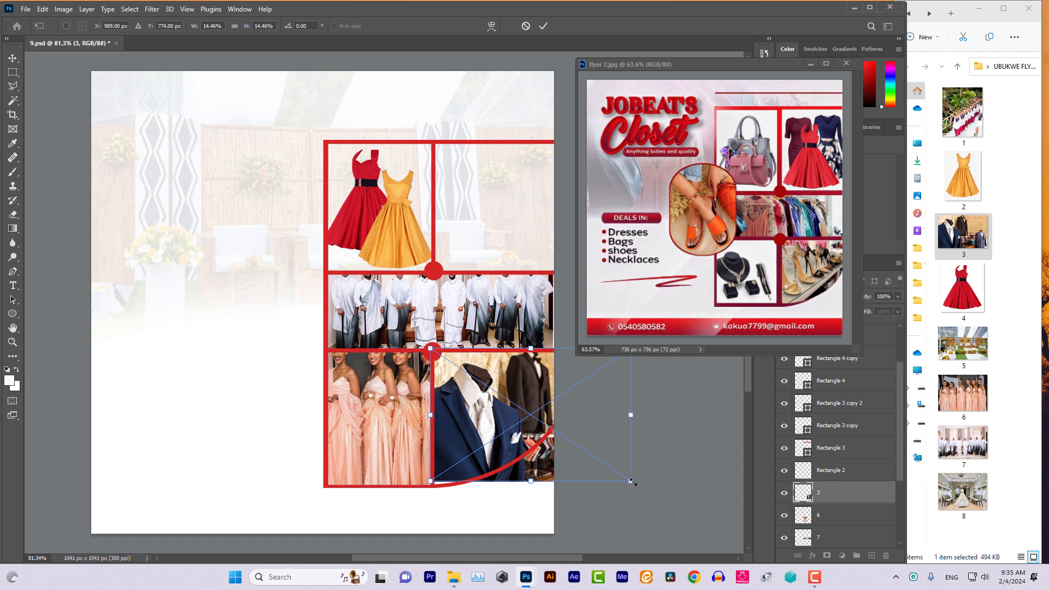
pyautogui.moveTo(630, 479); pyautogui.dragTo(640, 484)
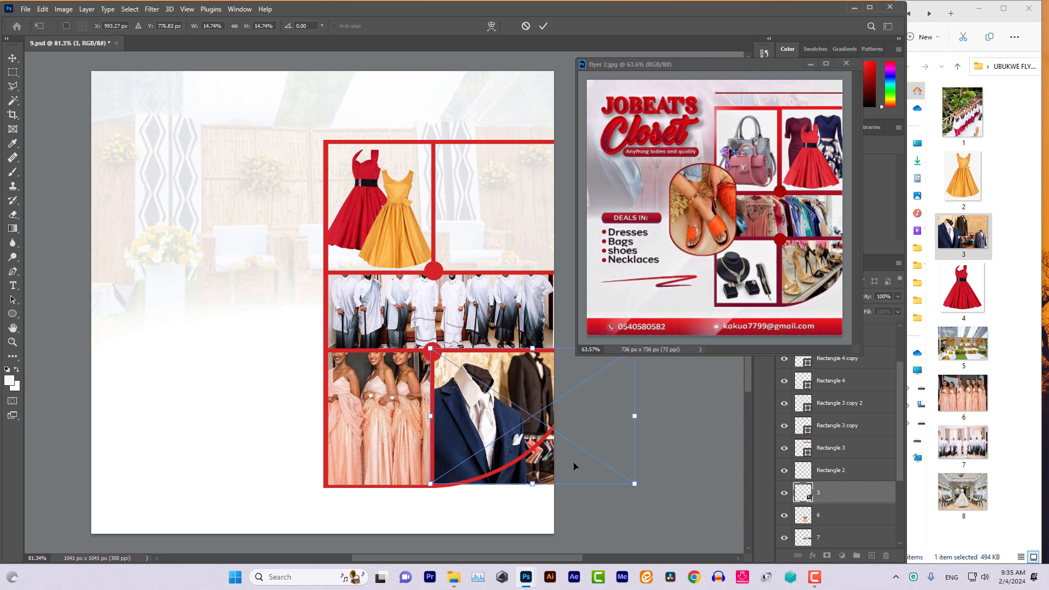
pyautogui.press('Down')
pyautogui.press('Down')
pyautogui.press('Down')
pyautogui.press('Down')
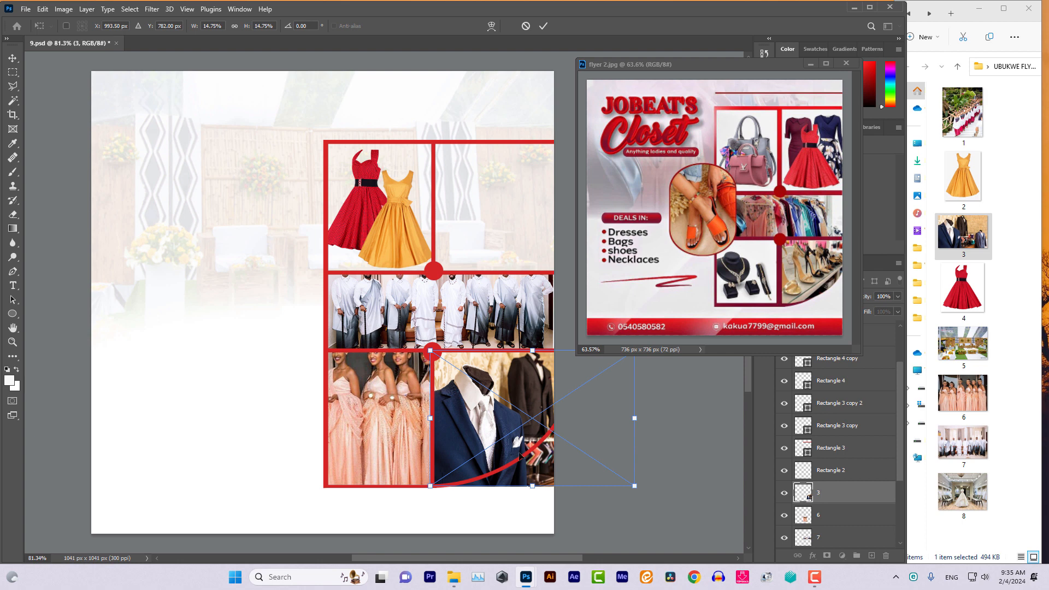
# Rasterize the suit layer and erase everything below the red arc with a 174 px eraser
pyautogui.click(13, 58)
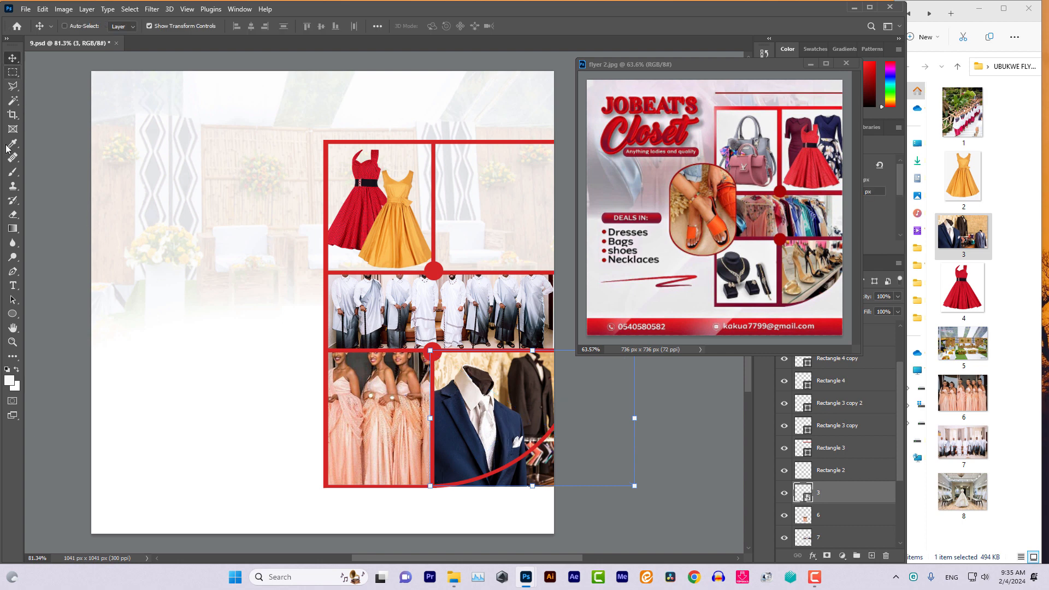
pyautogui.click(13, 214)
pyautogui.click(520, 479)
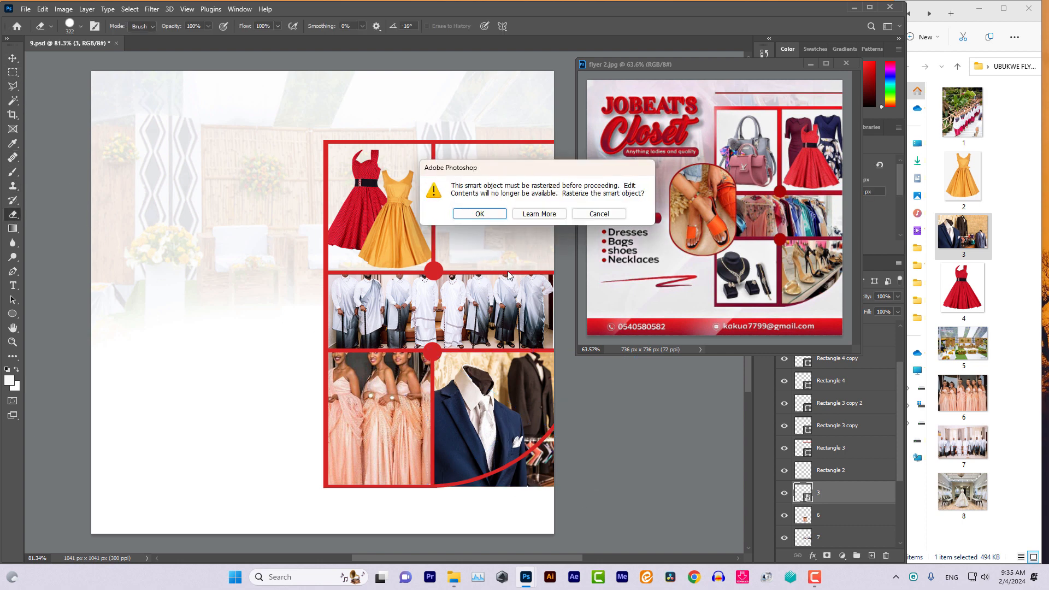
pyautogui.click(490, 219)
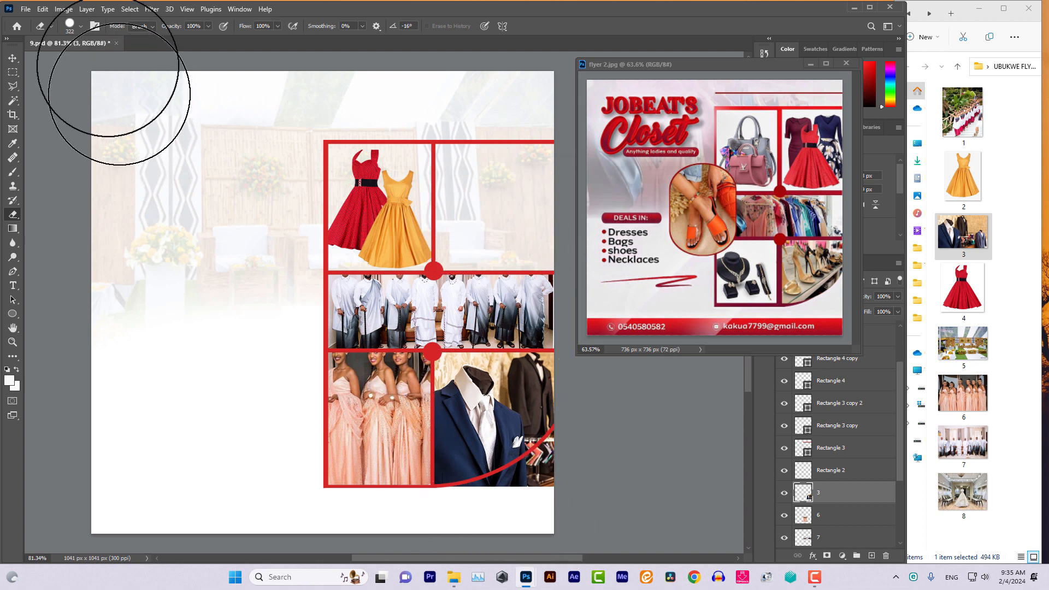
pyautogui.click(81, 27)
pyautogui.click(109, 59)
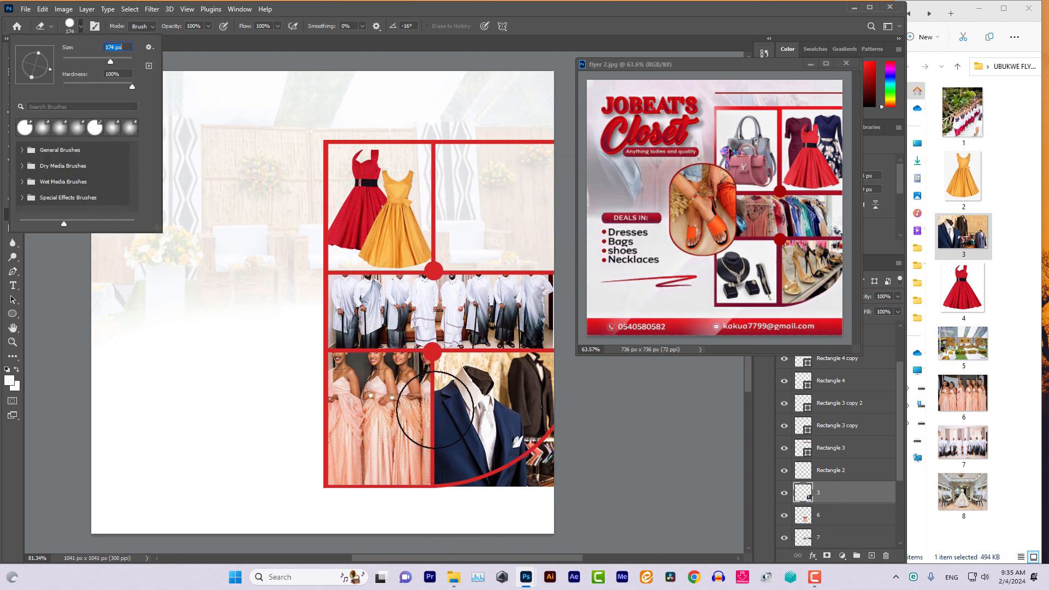
pyautogui.click(471, 520)
pyautogui.moveTo(471, 520)
pyautogui.mouseDown()
pyautogui.moveTo(521, 501)
pyautogui.moveTo(498, 511)
pyautogui.mouseUp()
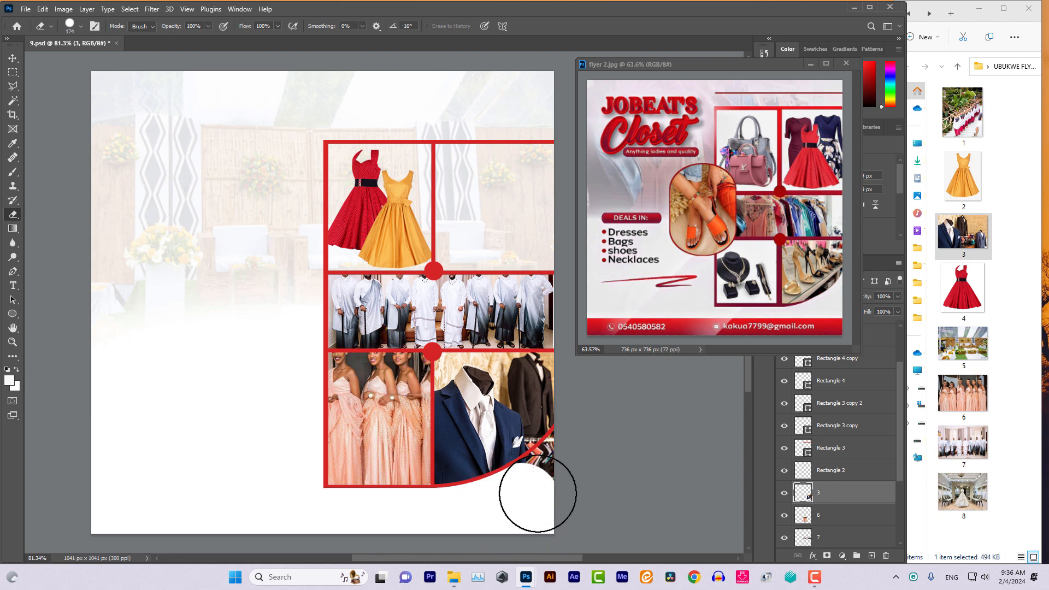
pyautogui.moveTo(545, 486); pyautogui.dragTo(577, 457)
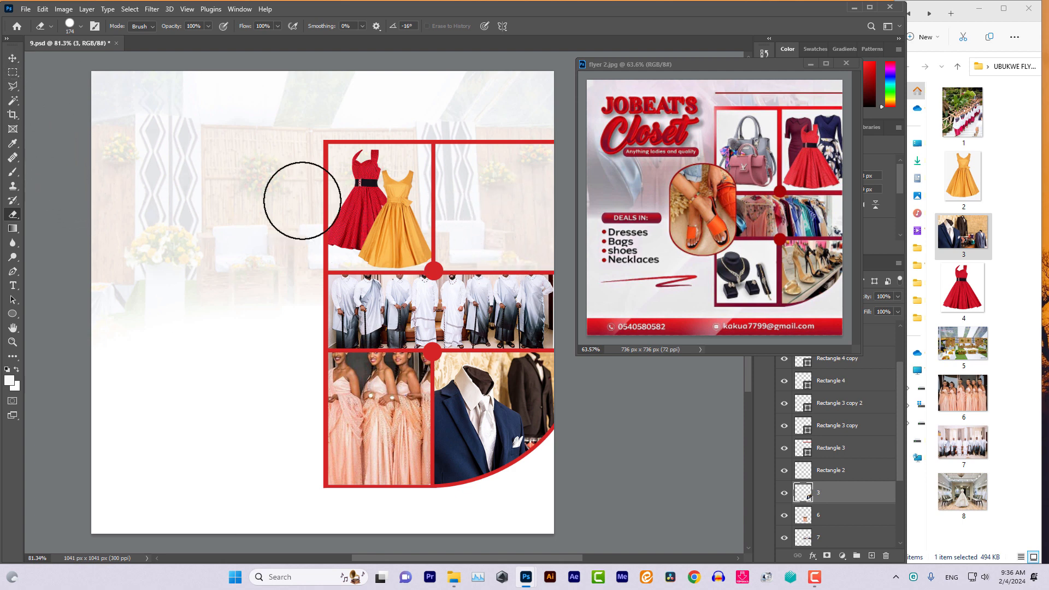
pyautogui.click(13, 59)
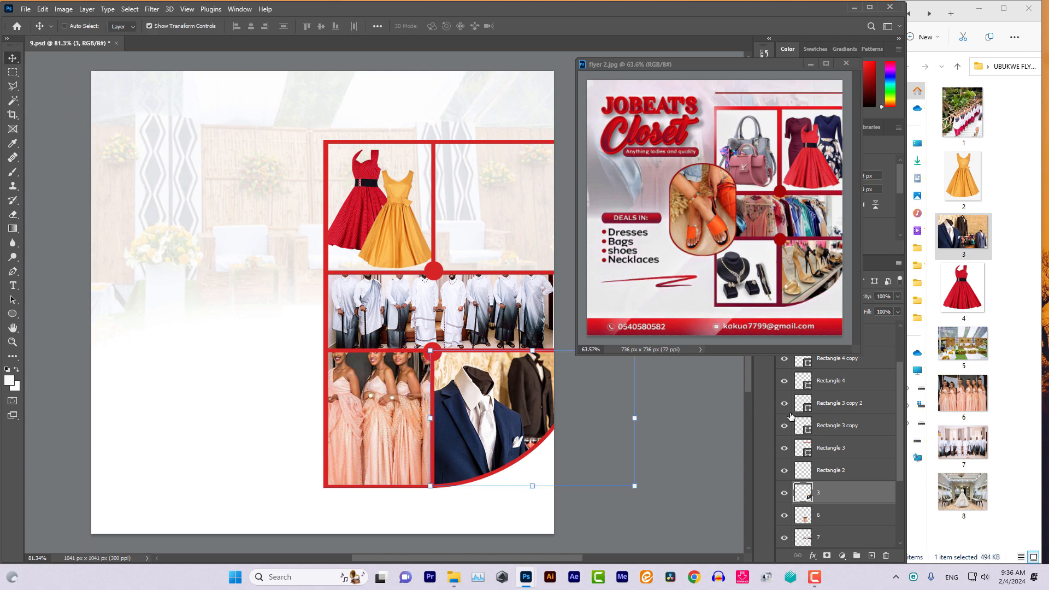
# Bring dancers photo 1.jpg onto the flyer, accepting the Camera Raw import
pyautogui.rightClick(967, 114)
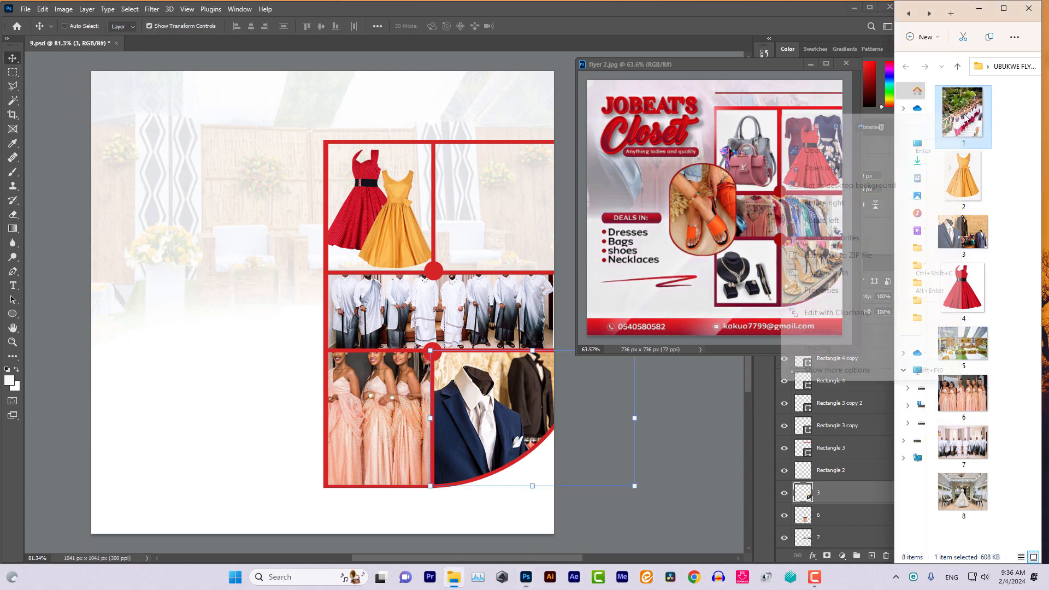
pyautogui.click(978, 107)
pyautogui.moveTo(910, 139); pyautogui.dragTo(468, 238)
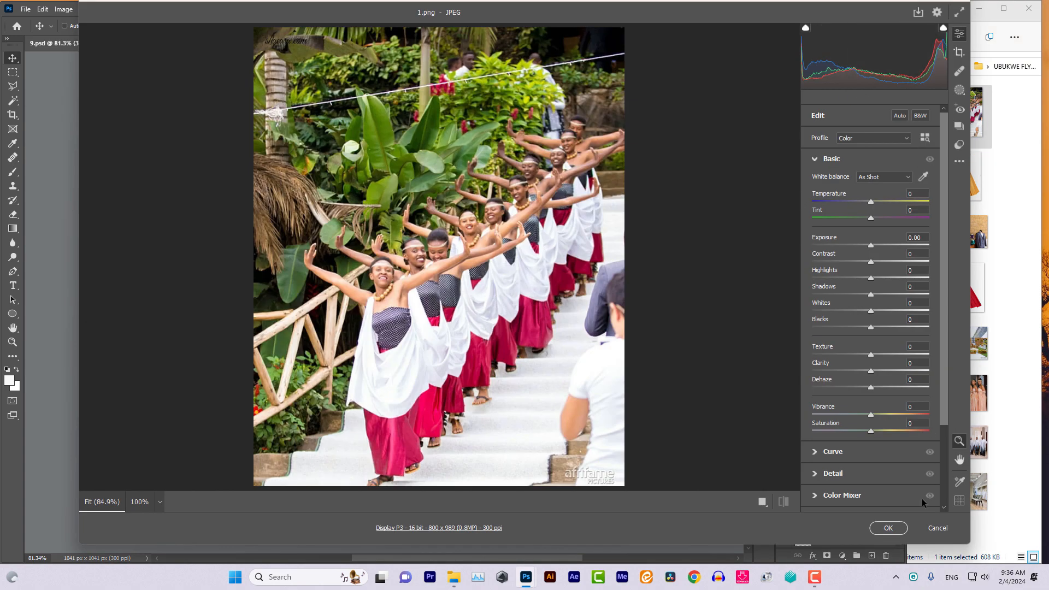
pyautogui.click(887, 530)
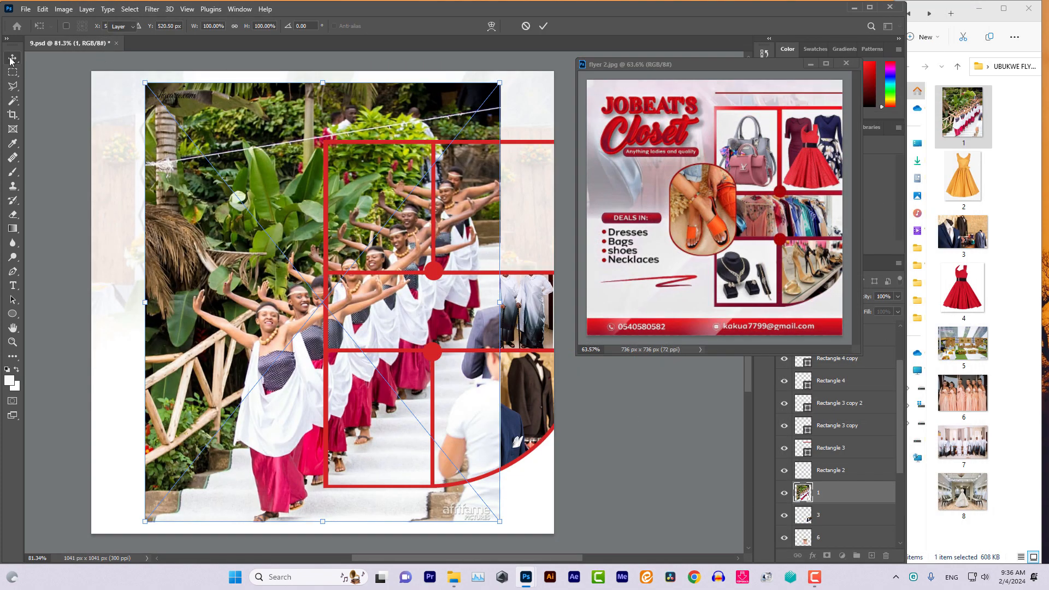
# Scale the dancers photo to 38.42%, tilt it 6.68°, and position it over the upper-right cell
pyautogui.moveTo(486, 98); pyautogui.dragTo(279, 327)
pyautogui.moveTo(223, 408); pyautogui.dragTo(487, 212)
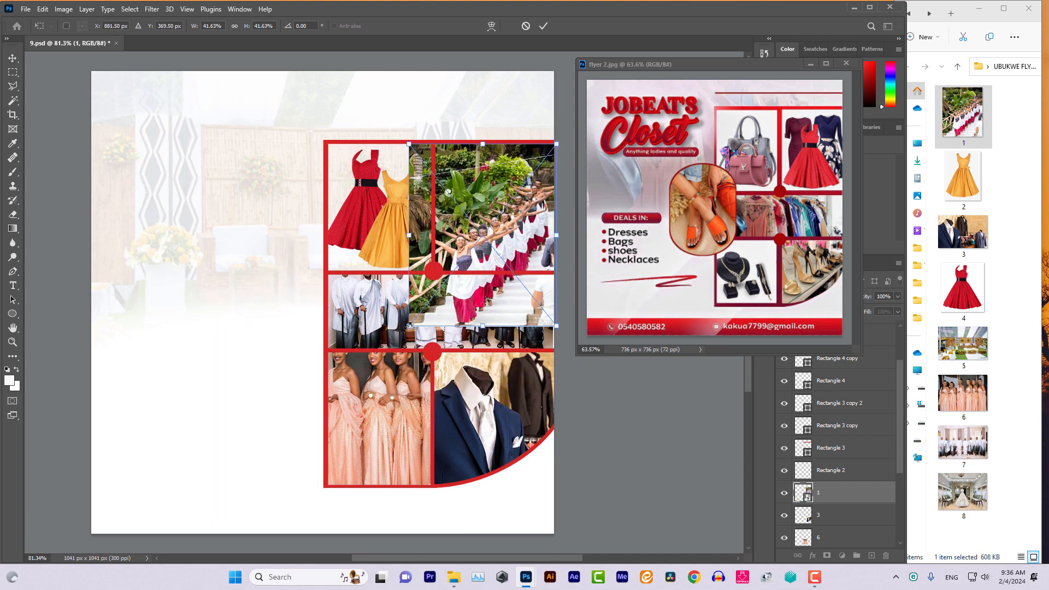
pyautogui.moveTo(413, 314); pyautogui.dragTo(437, 291)
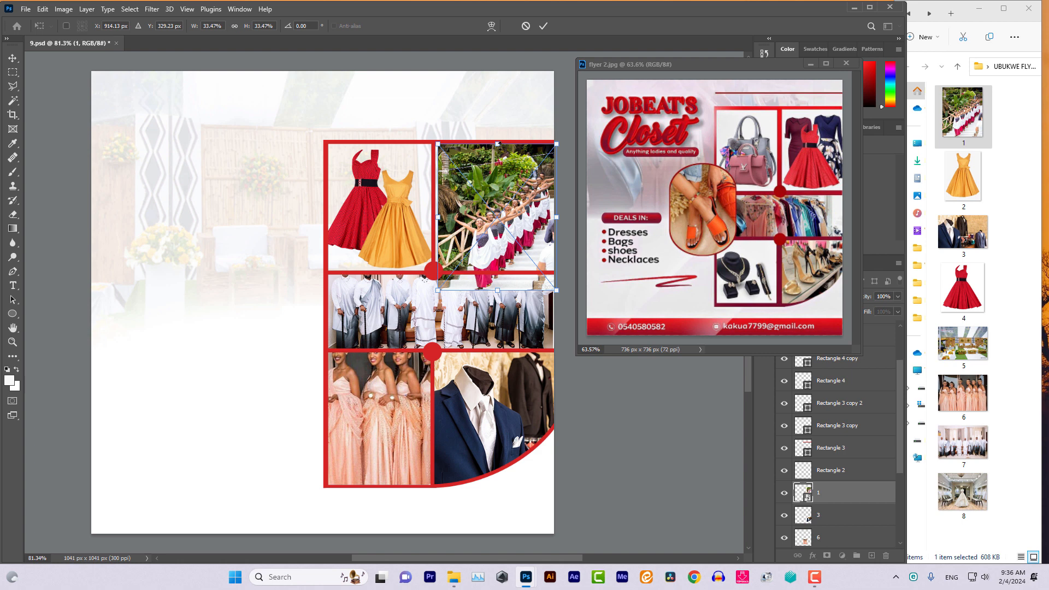
pyautogui.moveTo(501, 134); pyautogui.dragTo(512, 136)
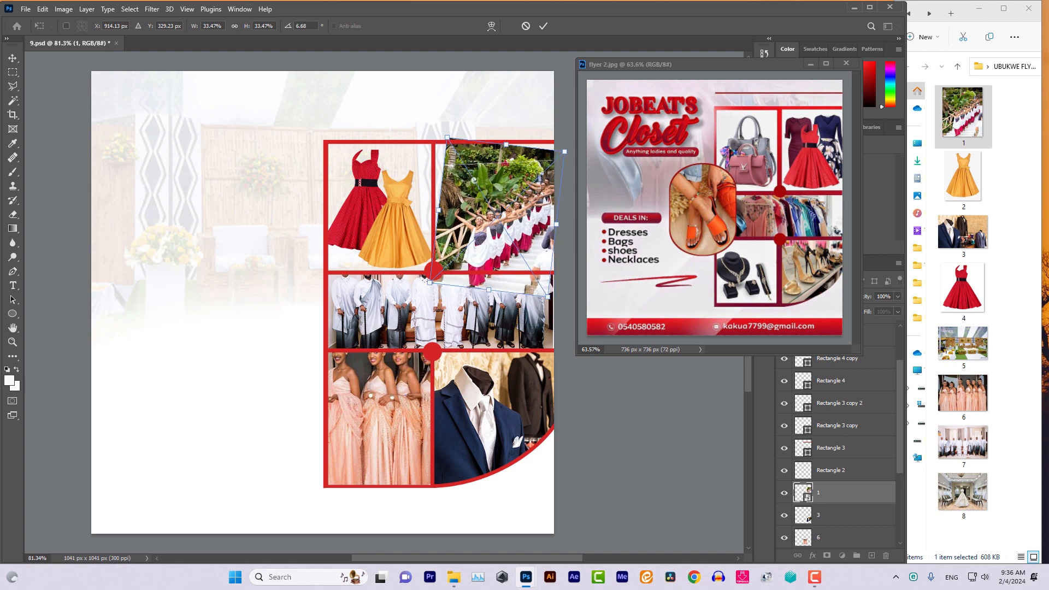
pyautogui.moveTo(502, 207); pyautogui.dragTo(492, 195)
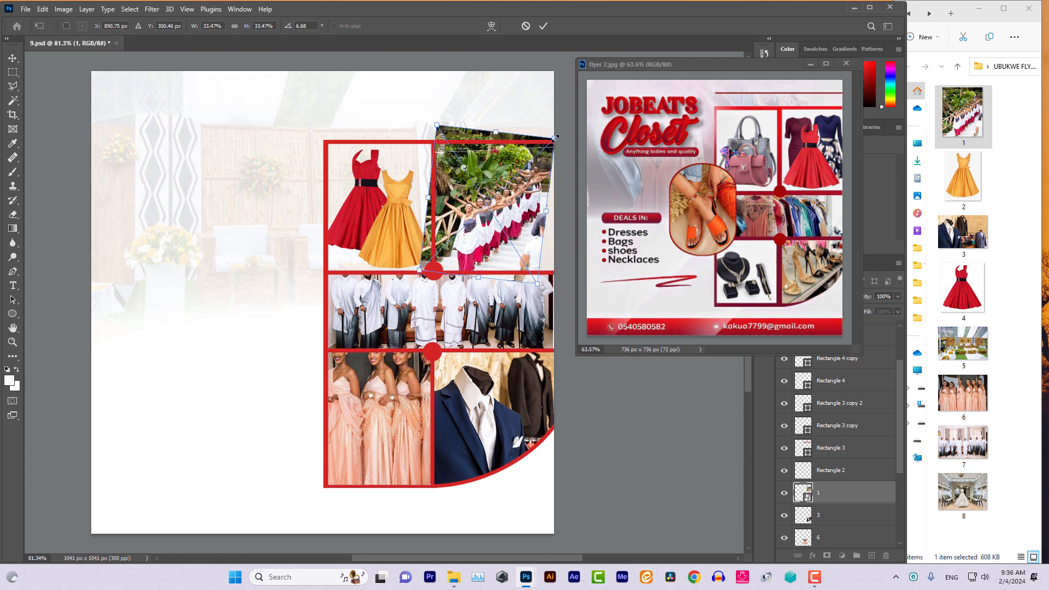
pyautogui.moveTo(554, 138); pyautogui.dragTo(586, 129)
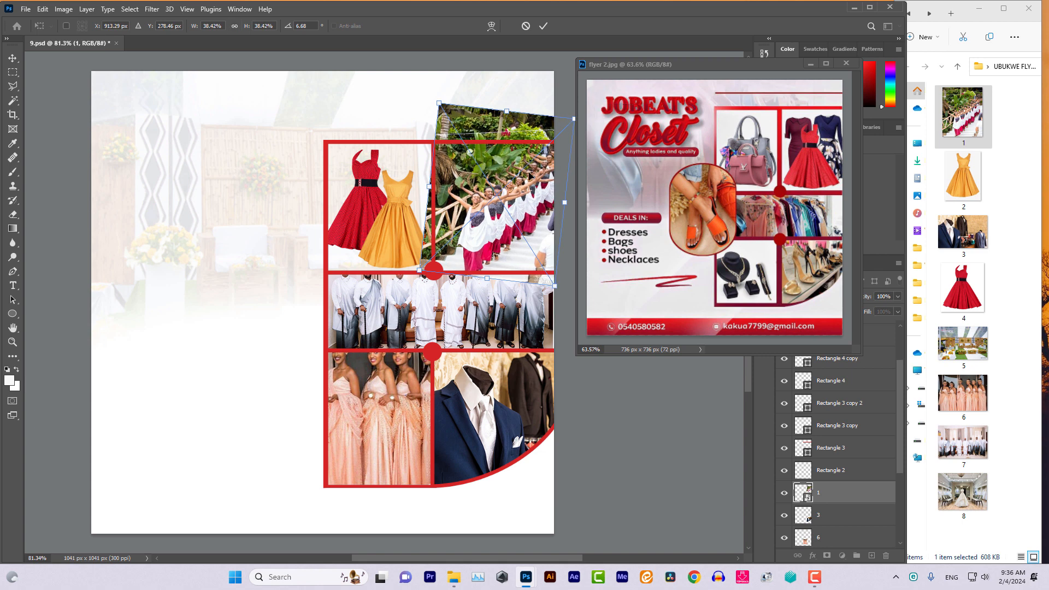
pyautogui.moveTo(513, 184); pyautogui.dragTo(505, 185)
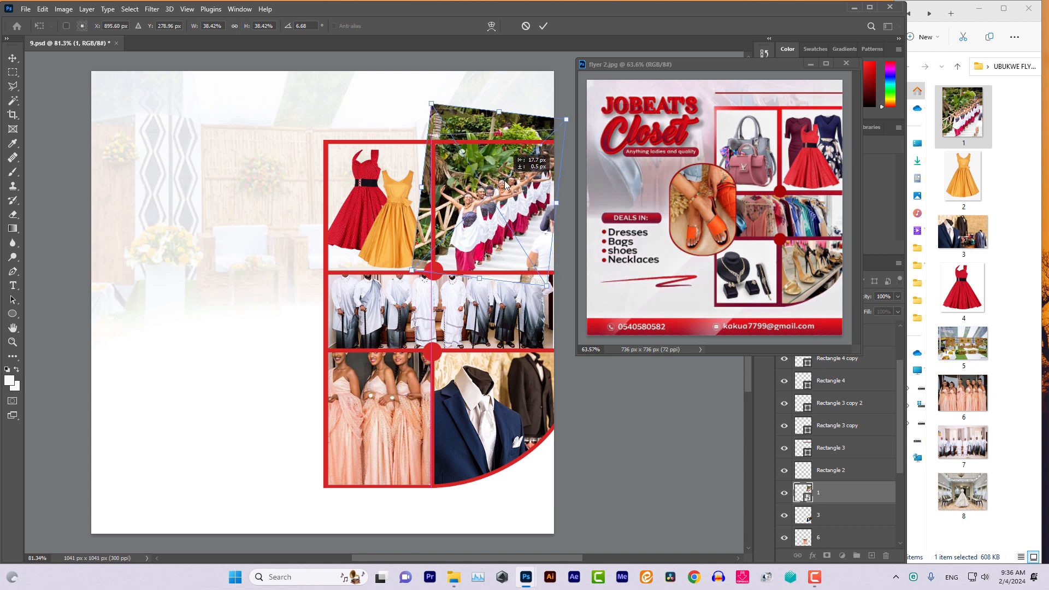
pyautogui.click(11, 59)
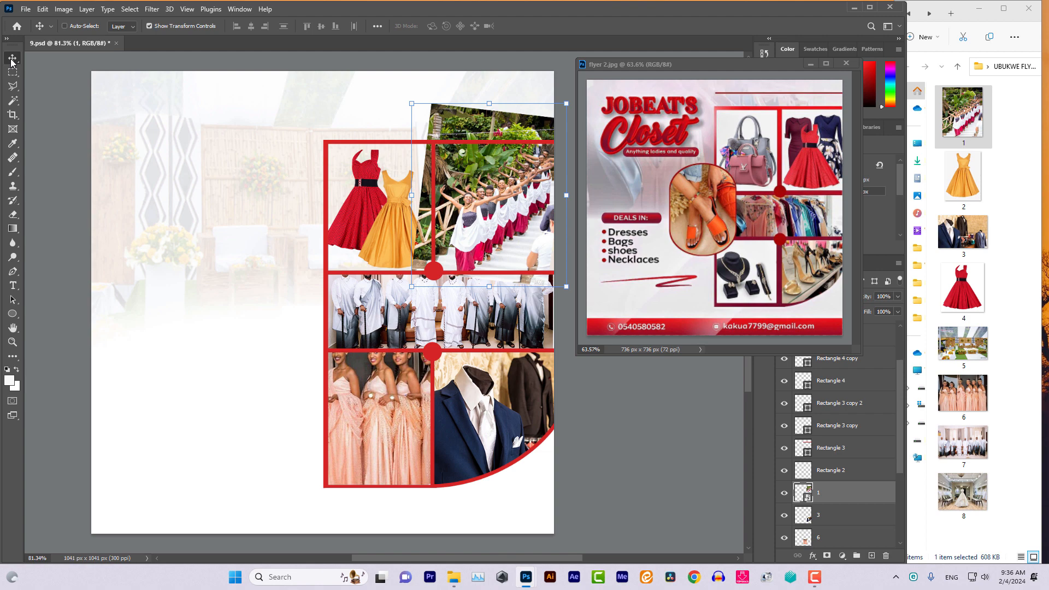
# Rasterize layer 1 and erase its parts covering the dresses and the middle-row group photo
pyautogui.click(12, 215)
pyautogui.click(408, 182)
pyautogui.click(466, 216)
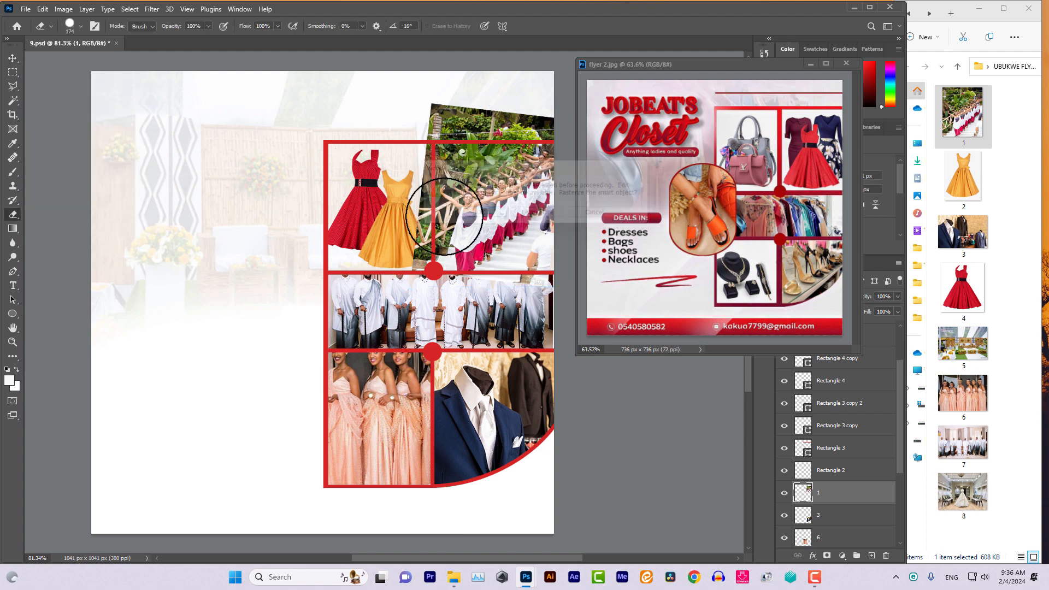
pyautogui.moveTo(394, 237)
pyautogui.mouseDown()
pyautogui.moveTo(401, 208)
pyautogui.moveTo(385, 175)
pyautogui.moveTo(398, 134)
pyautogui.moveTo(432, 101)
pyautogui.moveTo(543, 98)
pyautogui.moveTo(544, 117)
pyautogui.mouseUp()
pyautogui.moveTo(533, 313)
pyautogui.mouseDown()
pyautogui.moveTo(551, 312)
pyautogui.moveTo(465, 309)
pyautogui.moveTo(535, 307)
pyautogui.mouseUp()
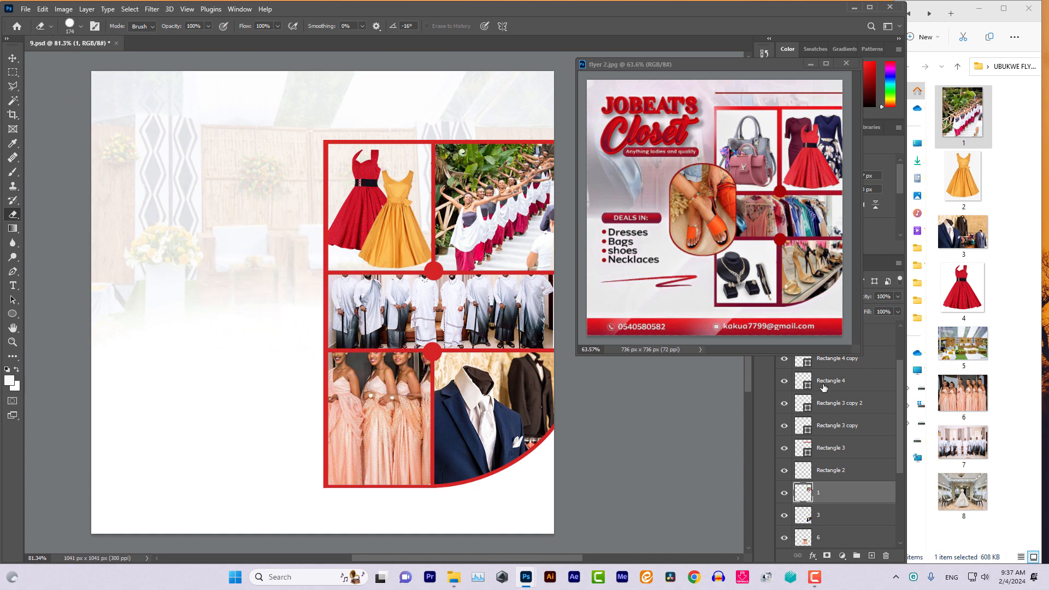
# Create a new blank Layer 1 and drag it to the top of the Layers panel
pyautogui.click(871, 9)
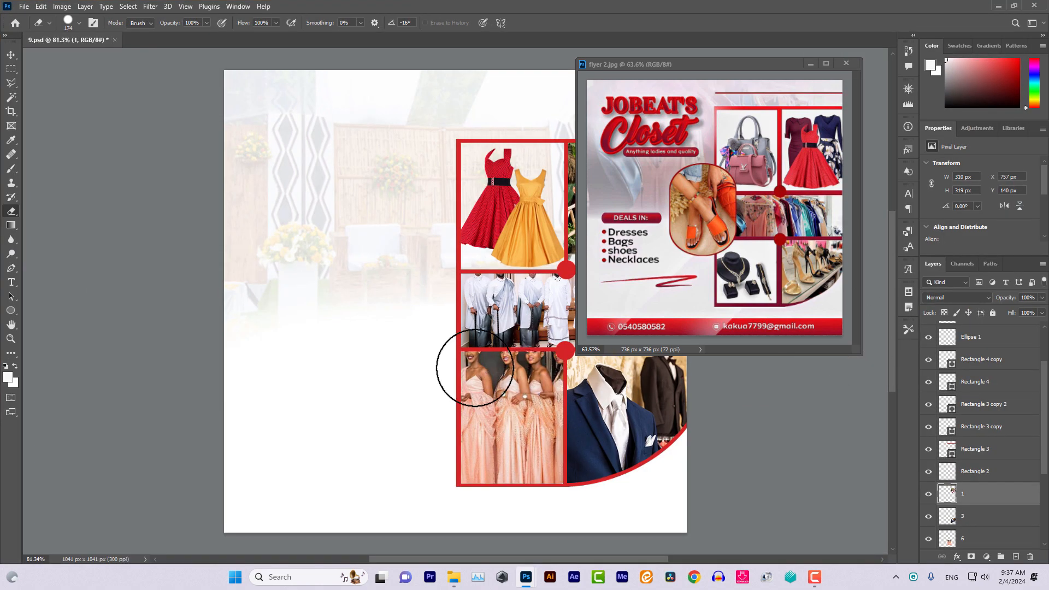
pyautogui.hscroll(5, 474, 368)
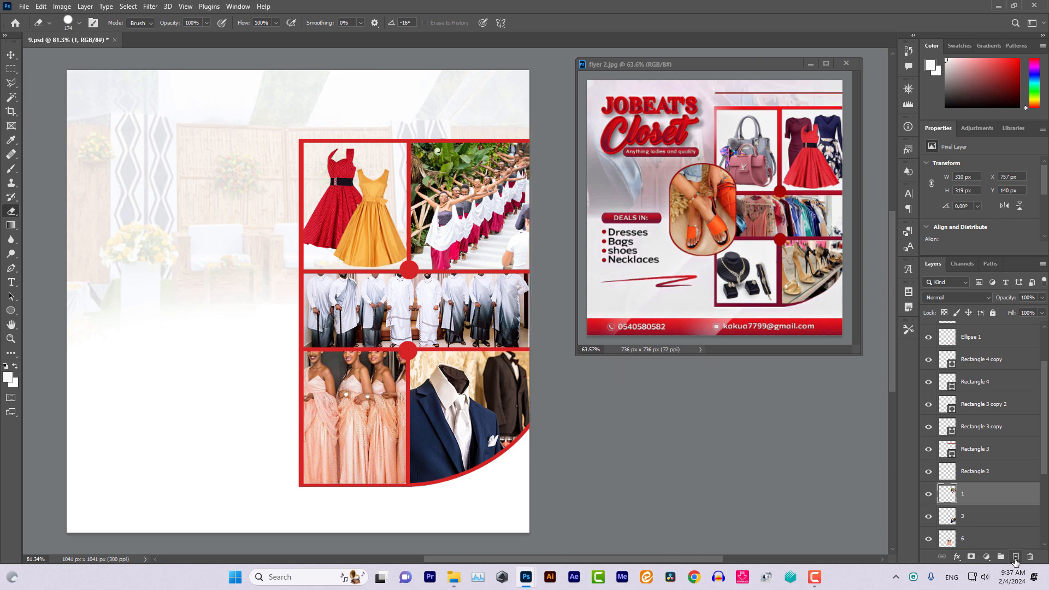
pyautogui.hotkey('ctrl', 'shift', 'alt', 'n')
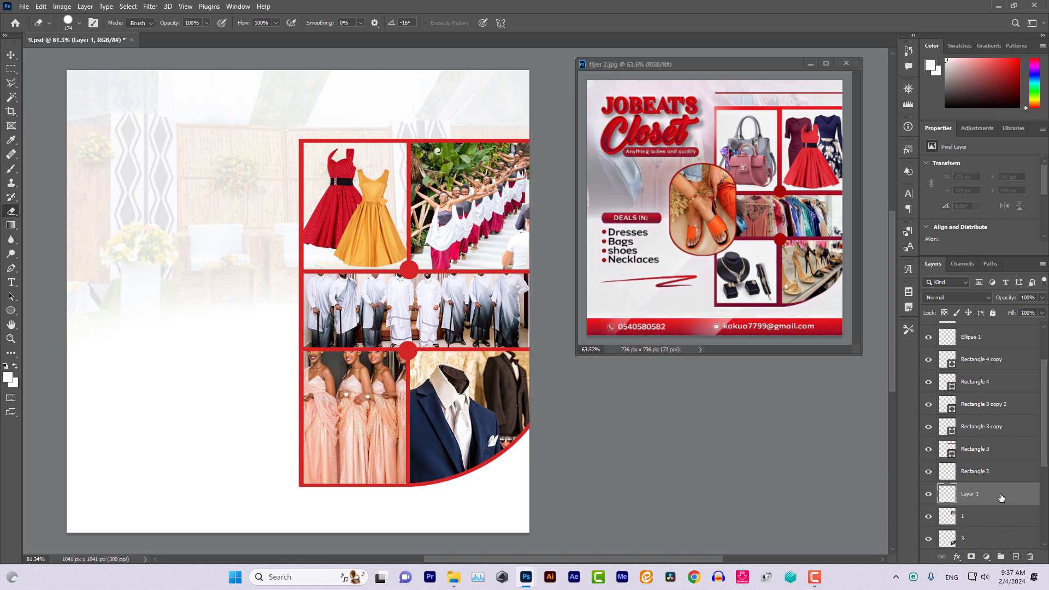
pyautogui.moveTo(1001, 497)
pyautogui.mouseDown()
pyautogui.moveTo(1018, 298)
pyautogui.moveTo(1016, 326)
pyautogui.mouseUp()
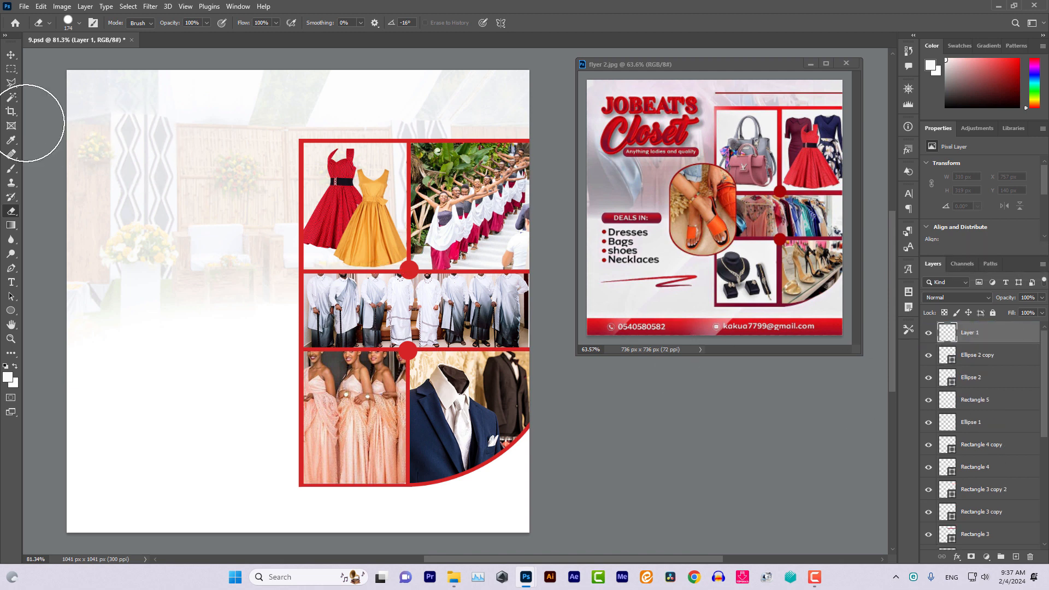
pyautogui.click(51, 23)
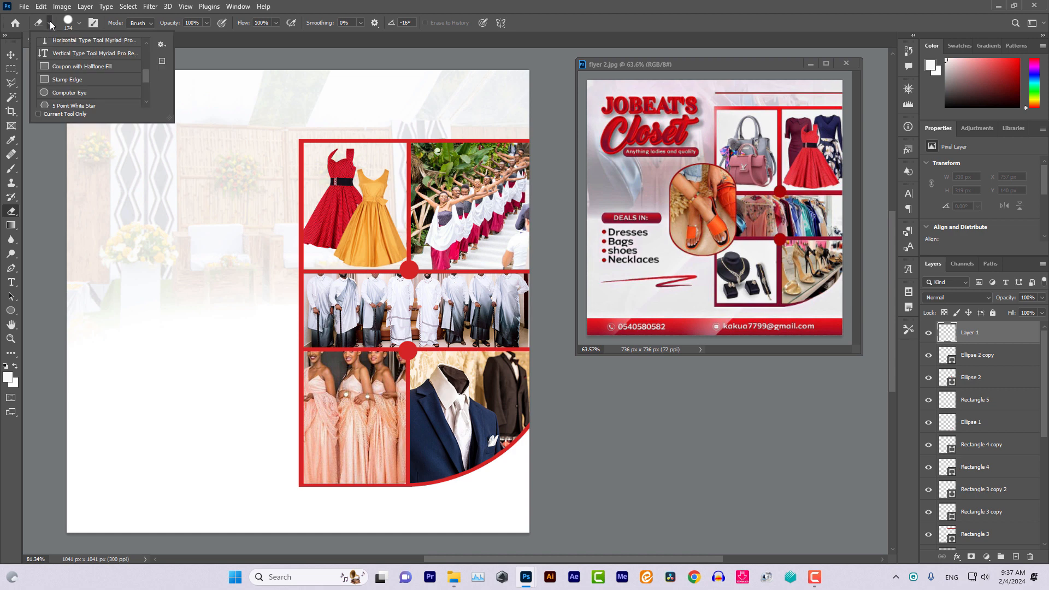
# Draw a tall Stamp Edge rectangle over the grid's left edge with no fill and a solid outline
pyautogui.click(57, 80)
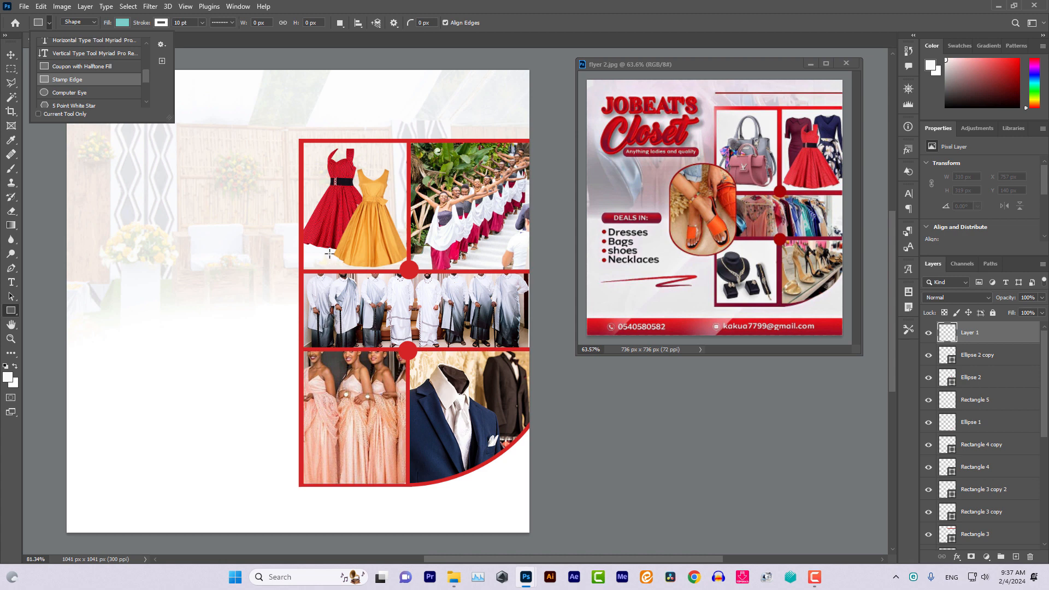
pyautogui.moveTo(272, 229); pyautogui.dragTo(353, 396)
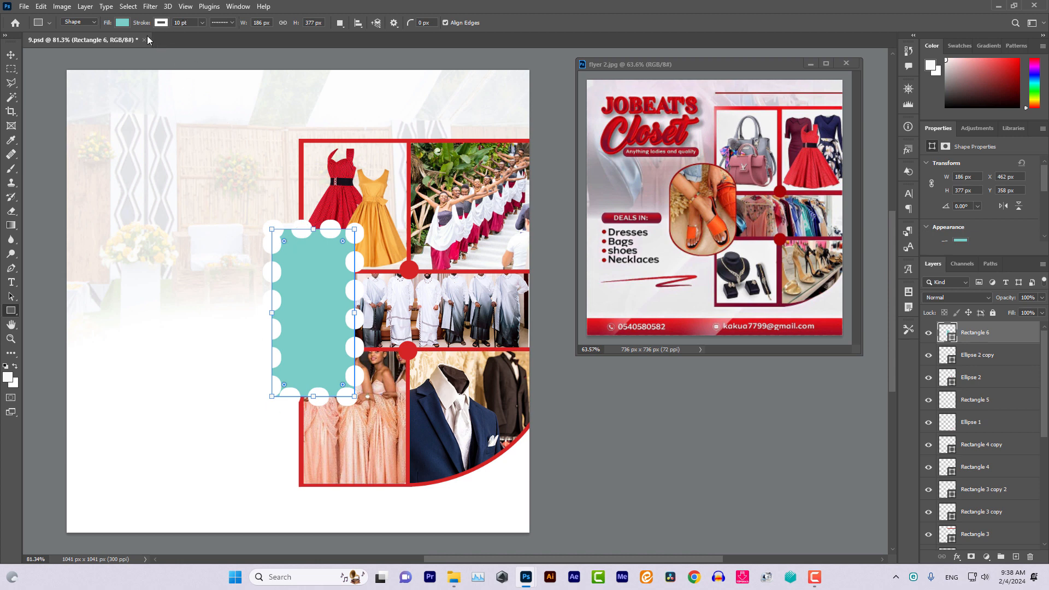
pyautogui.click(121, 23)
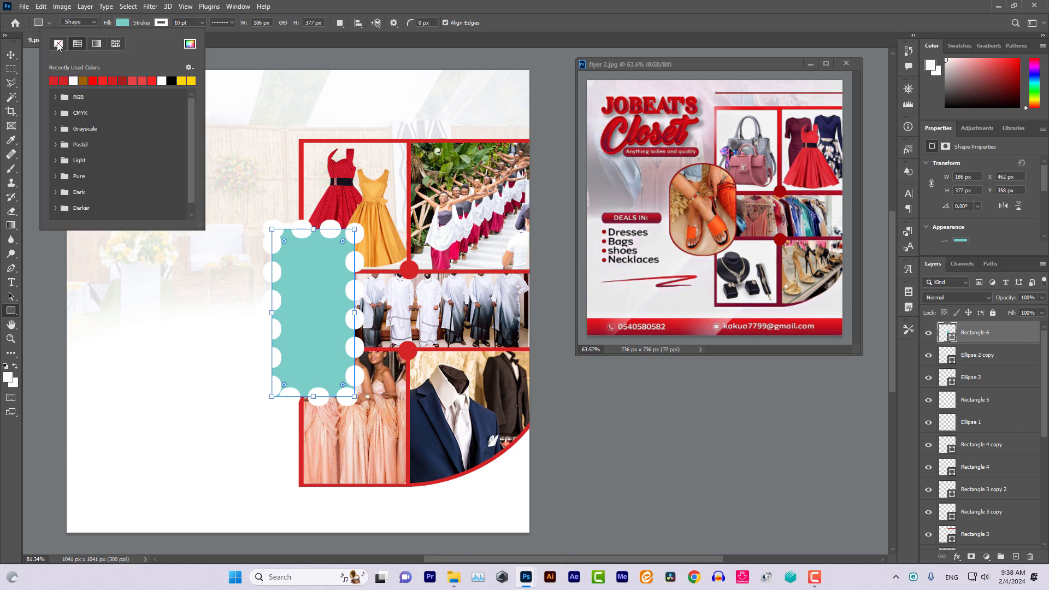
pyautogui.click(58, 43)
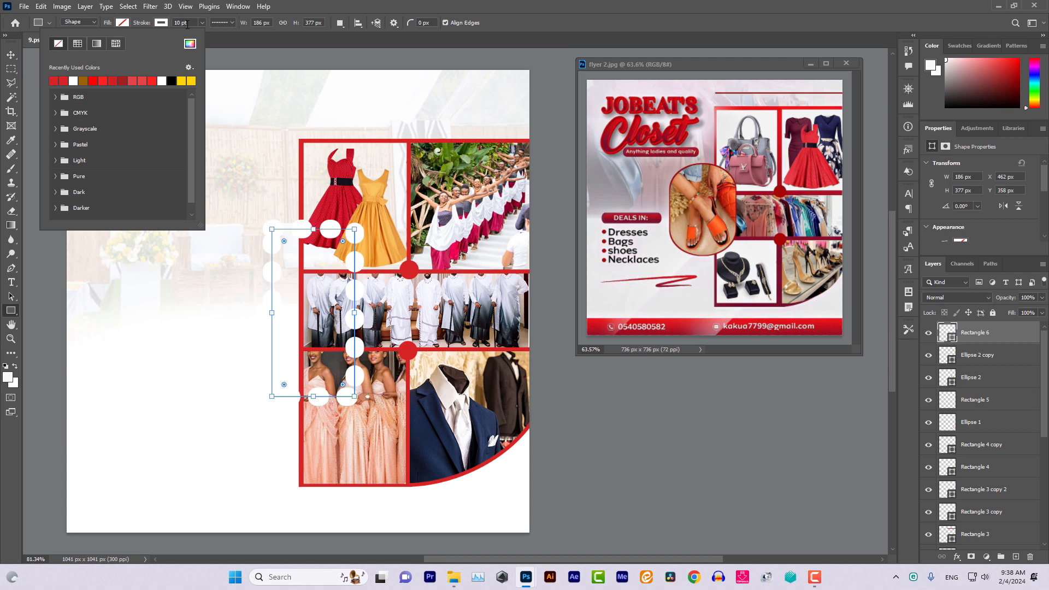
pyautogui.click(226, 23)
pyautogui.click(229, 23)
pyautogui.click(227, 59)
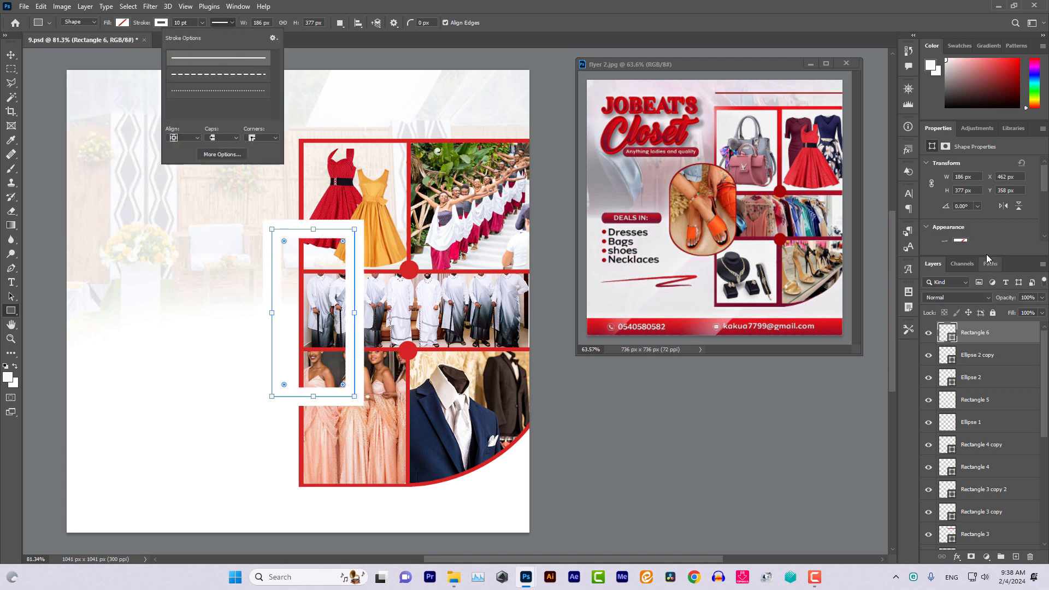
# Make the rectangle's outline red with a 2 pt width
pyautogui.moveTo(986, 256); pyautogui.dragTo(986, 410)
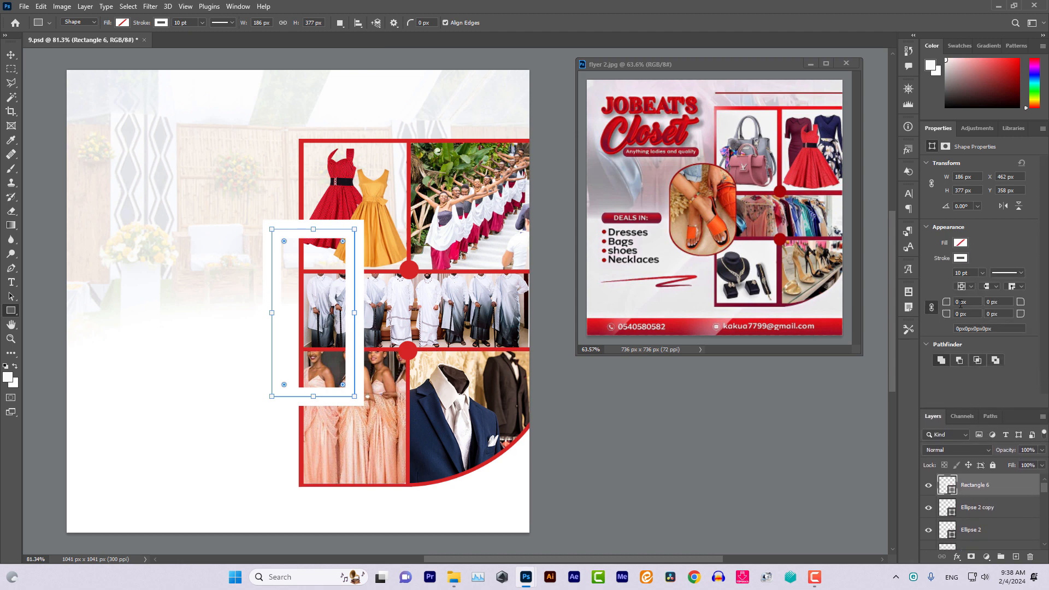
pyautogui.click(167, 26)
pyautogui.click(97, 81)
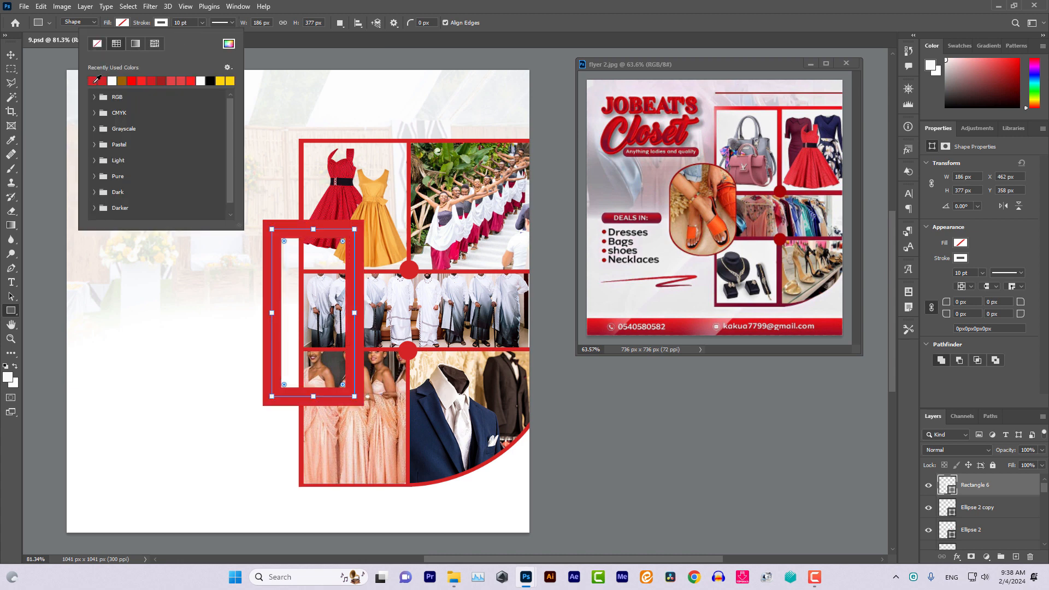
pyautogui.click(190, 23)
pyautogui.press('Up')
pyautogui.press('Down')
pyautogui.press('Down')
pyautogui.press('Down')
pyautogui.press('Down')
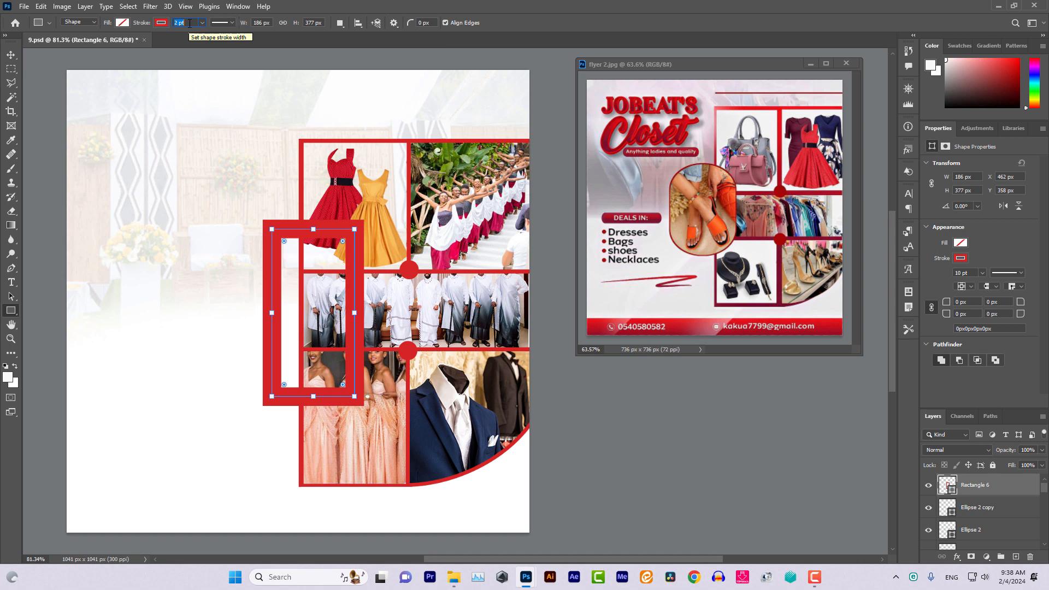
pyautogui.press('Return')
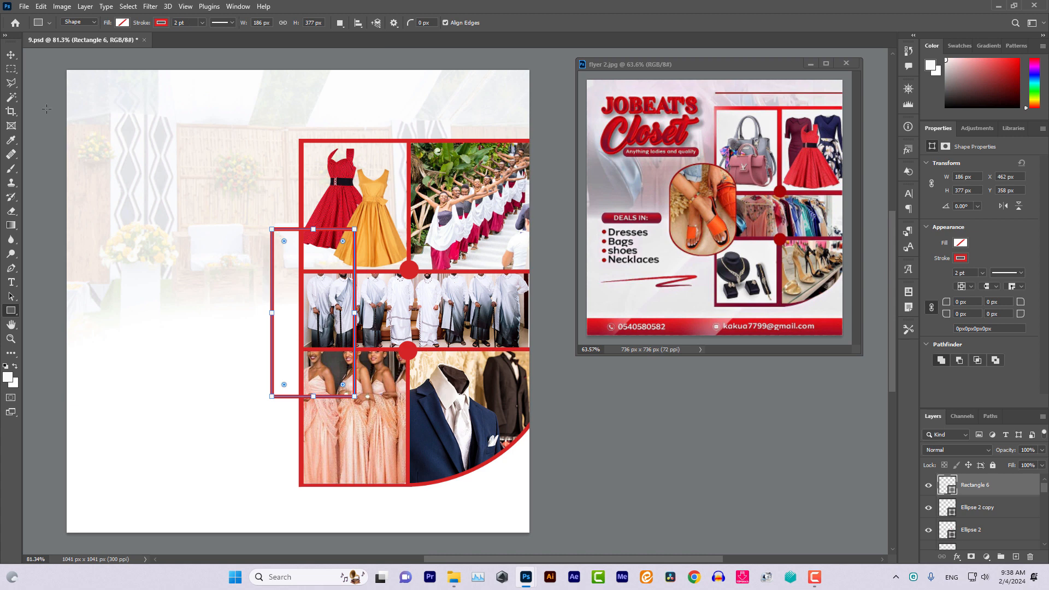
pyautogui.click(11, 55)
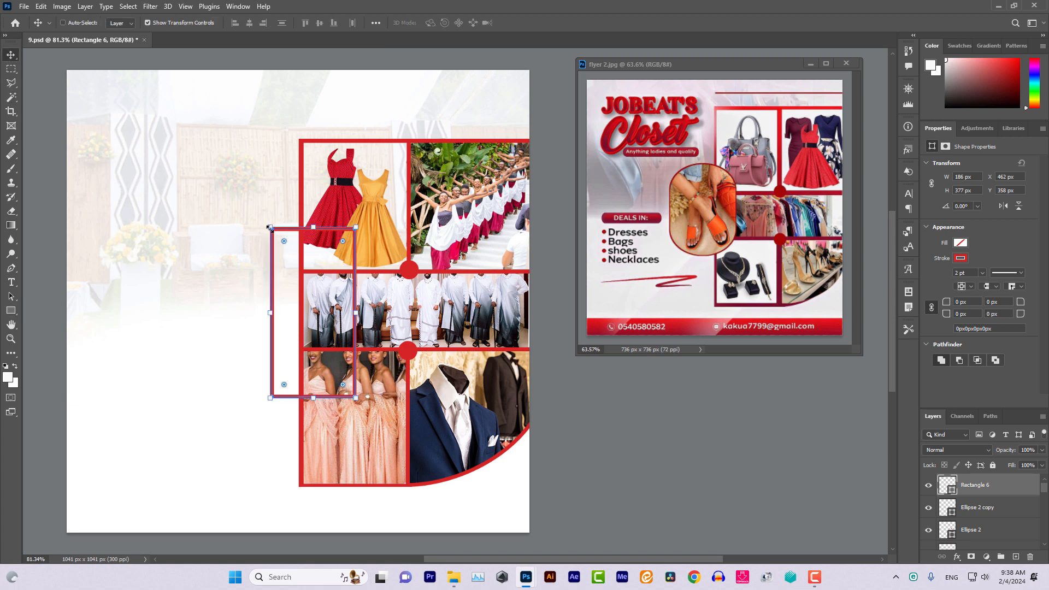
# Round all four corners of Rectangle 6 to 75 px
pyautogui.click(146, 23)
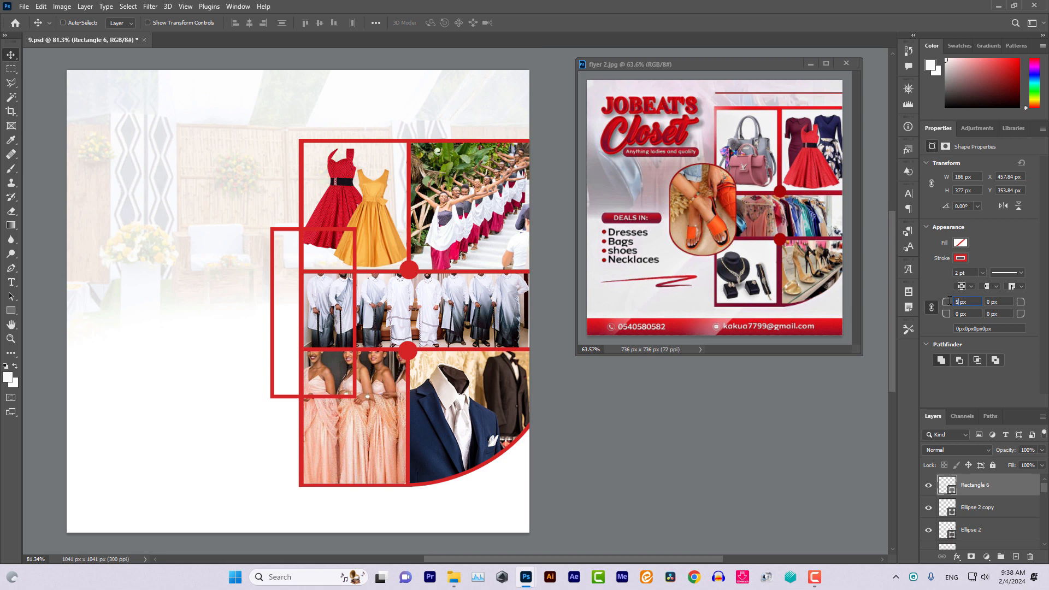
pyautogui.write('0')
pyautogui.press('Return')
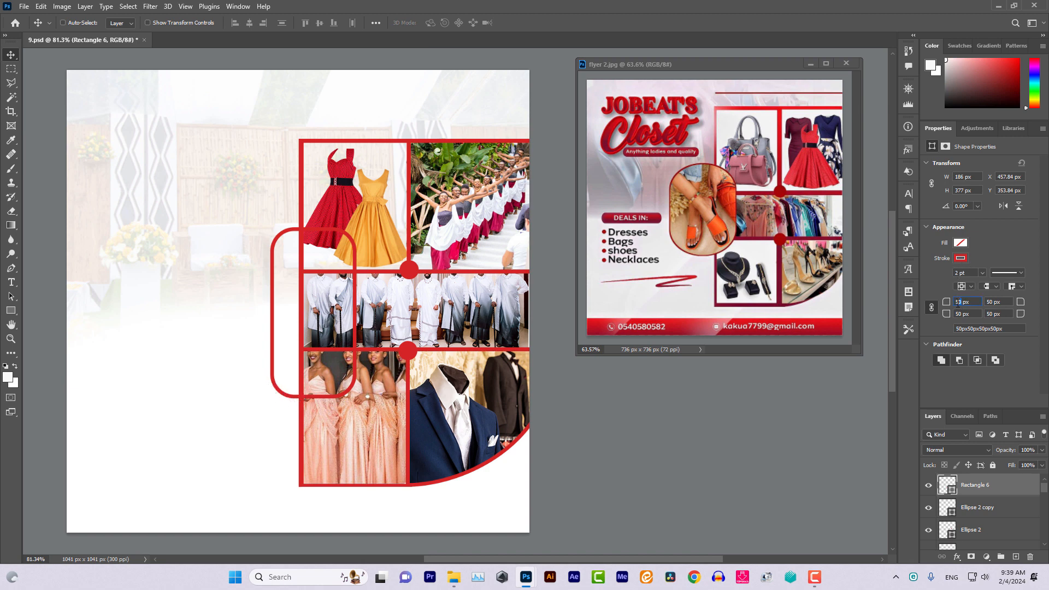
pyautogui.write('5')
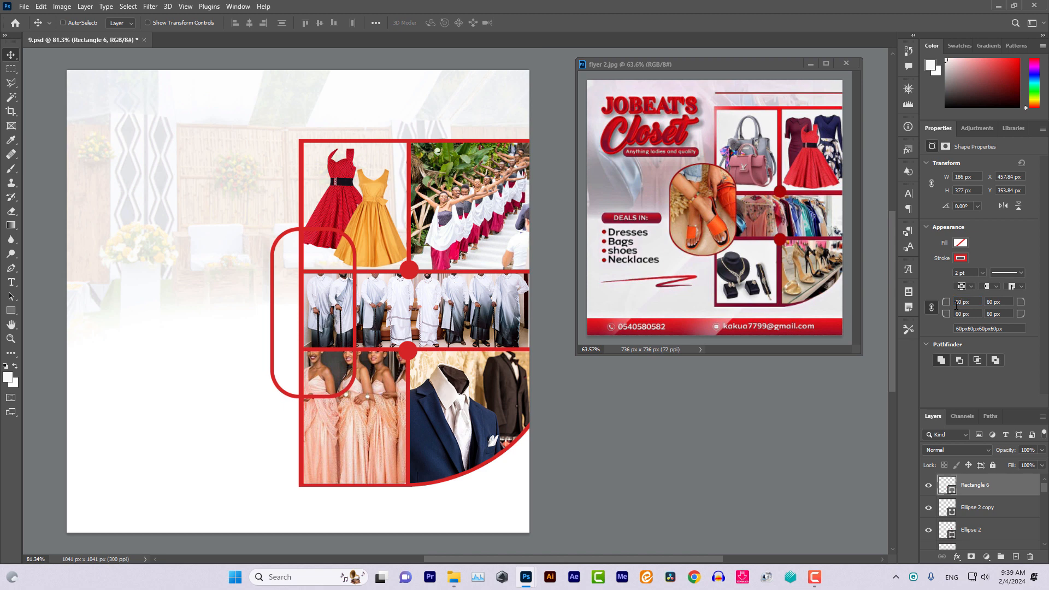
pyautogui.hotkey('ctrl', 'z')
pyautogui.press('Return')
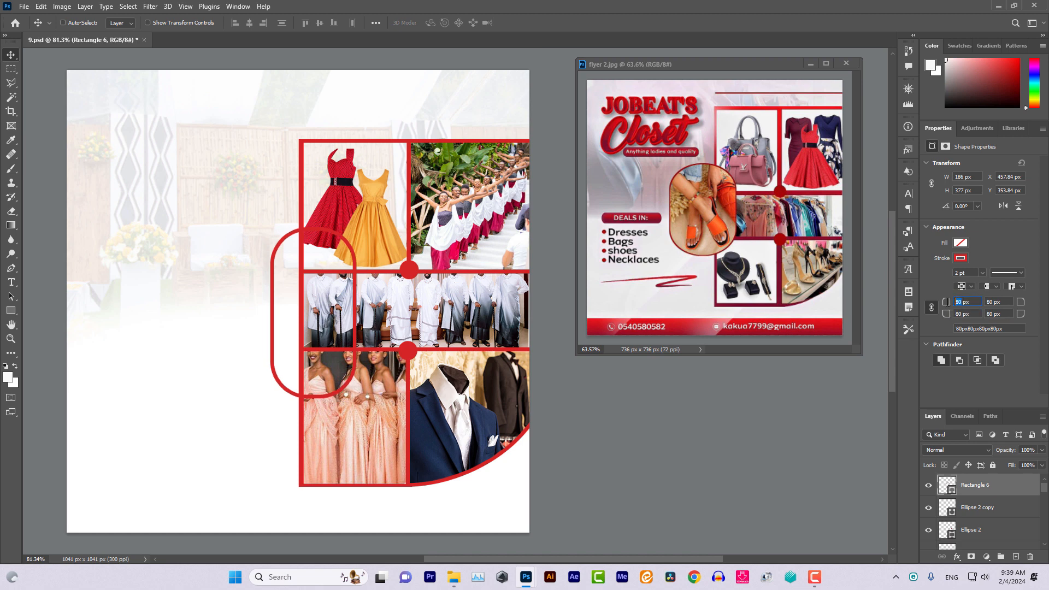
pyautogui.press('Return')
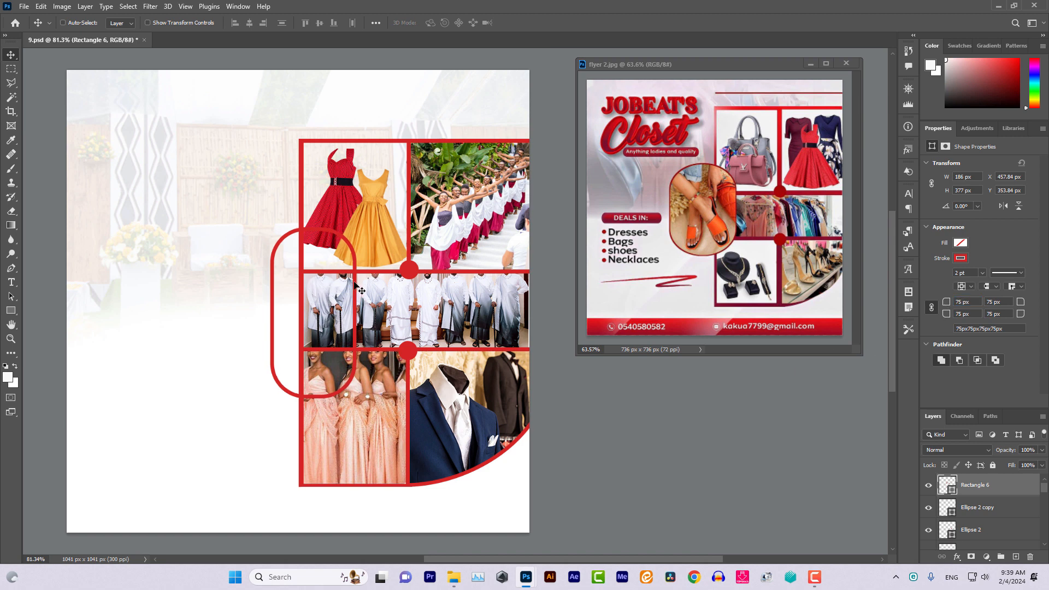
# Shift the rounded rectangle left, widen it to about 219 px, and restore down Photoshop
pyautogui.moveTo(363, 292); pyautogui.dragTo(343, 288)
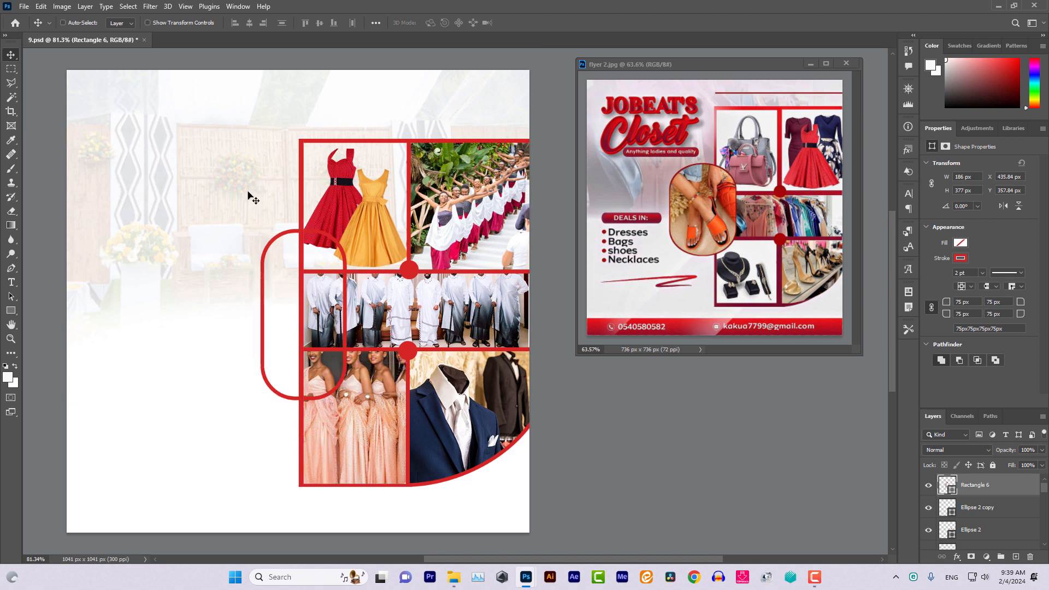
pyautogui.click(148, 23)
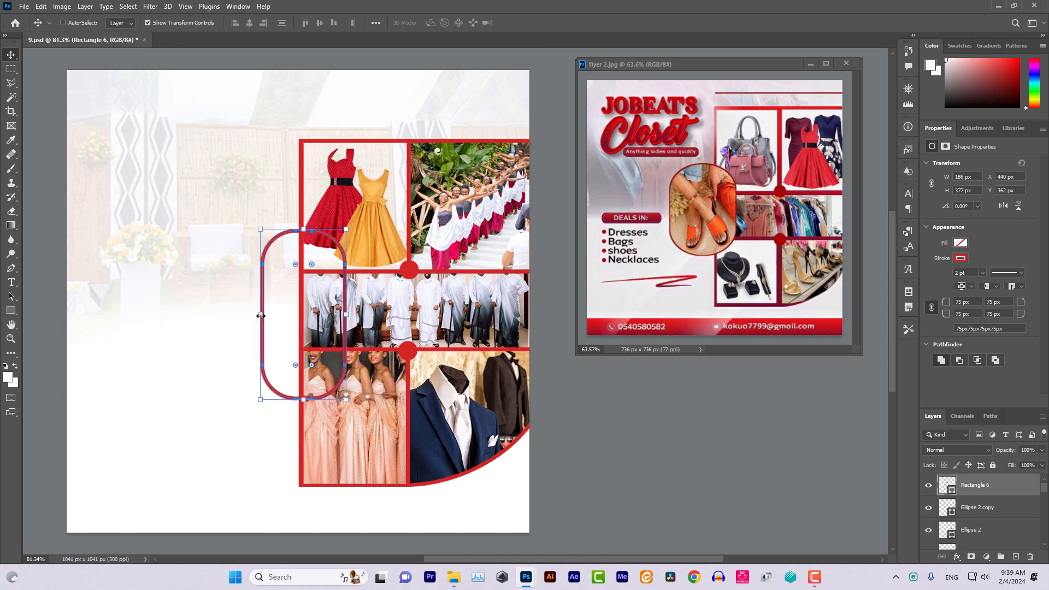
pyautogui.moveTo(260, 316); pyautogui.dragTo(245, 317)
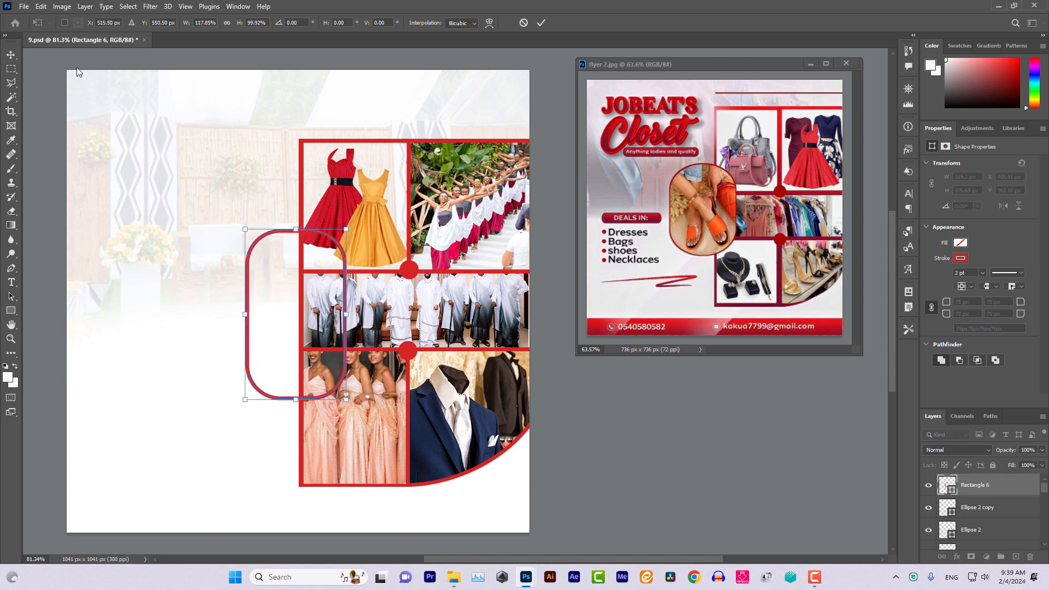
pyautogui.click(12, 55)
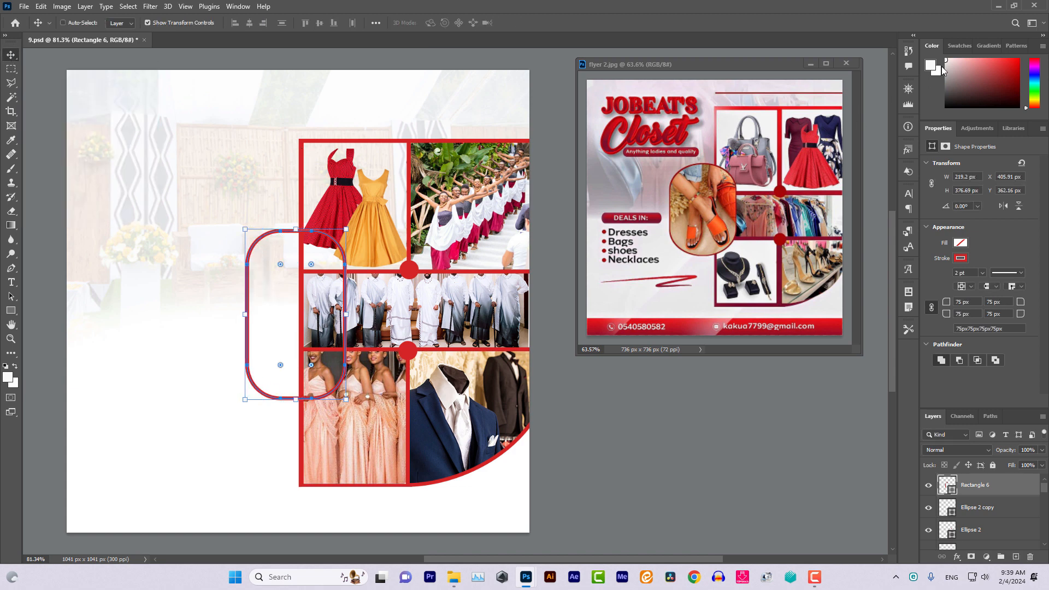
pyautogui.click(1013, 5)
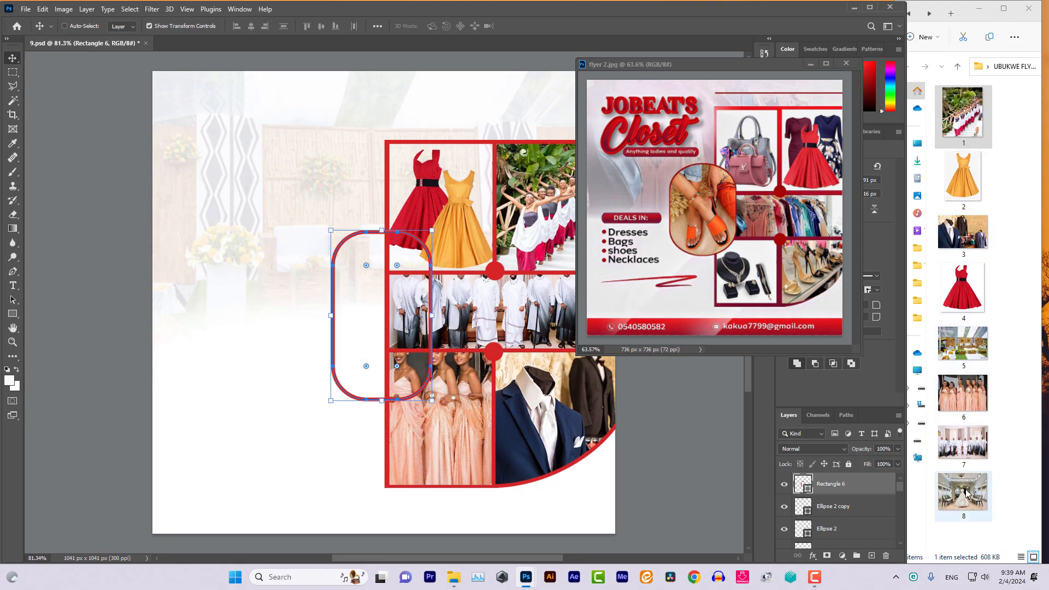
# Place bridal shop photo 8 into the flyer and maximize Photoshop again
pyautogui.moveTo(965, 493); pyautogui.dragTo(316, 299)
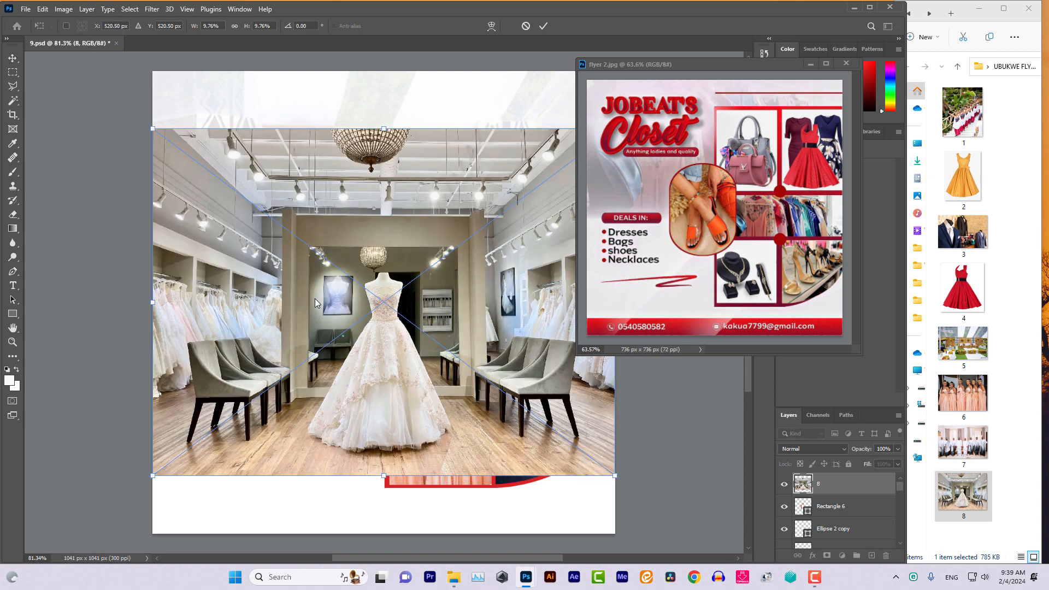
pyautogui.click(12, 58)
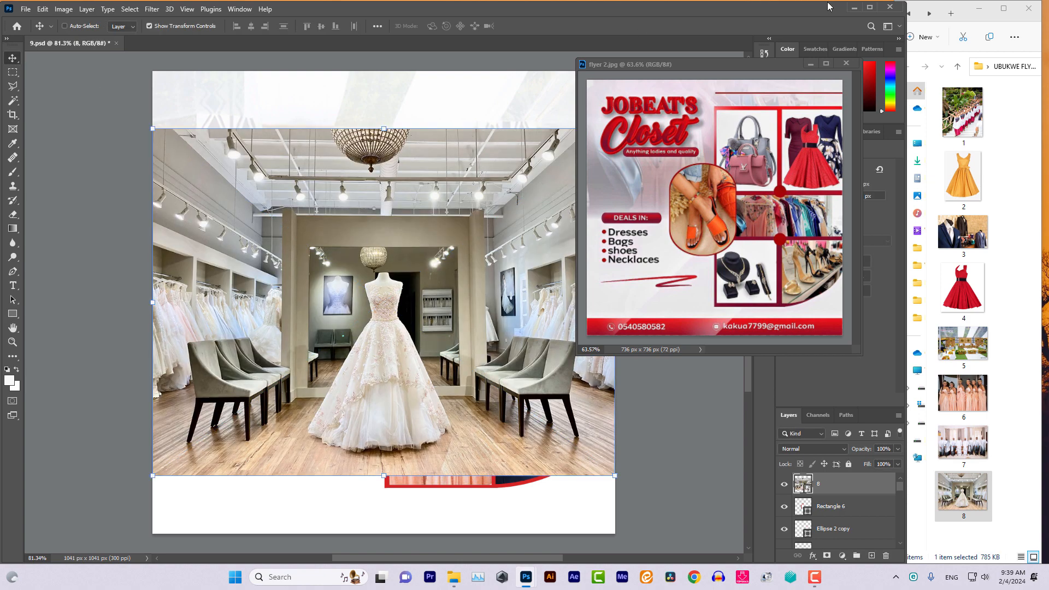
pyautogui.click(870, 8)
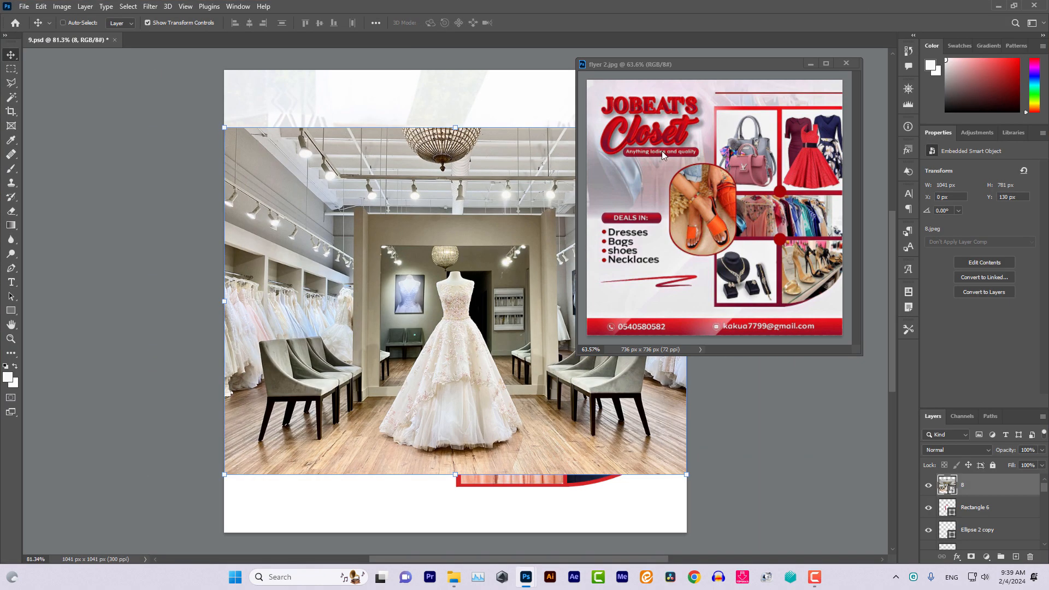
pyautogui.hscroll(5, 615, 427)
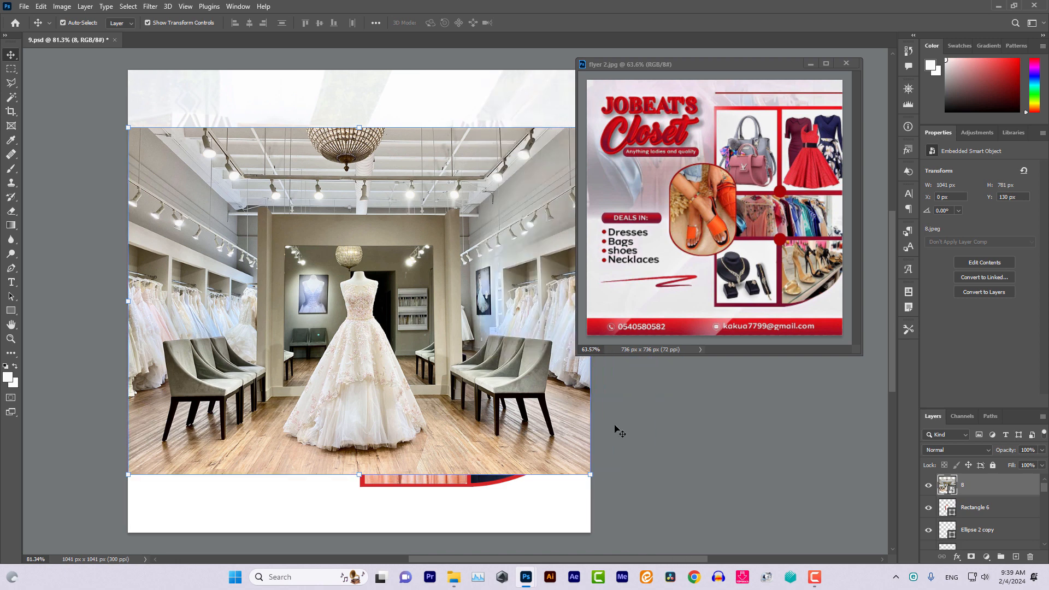
pyautogui.hscroll(3, 615, 427)
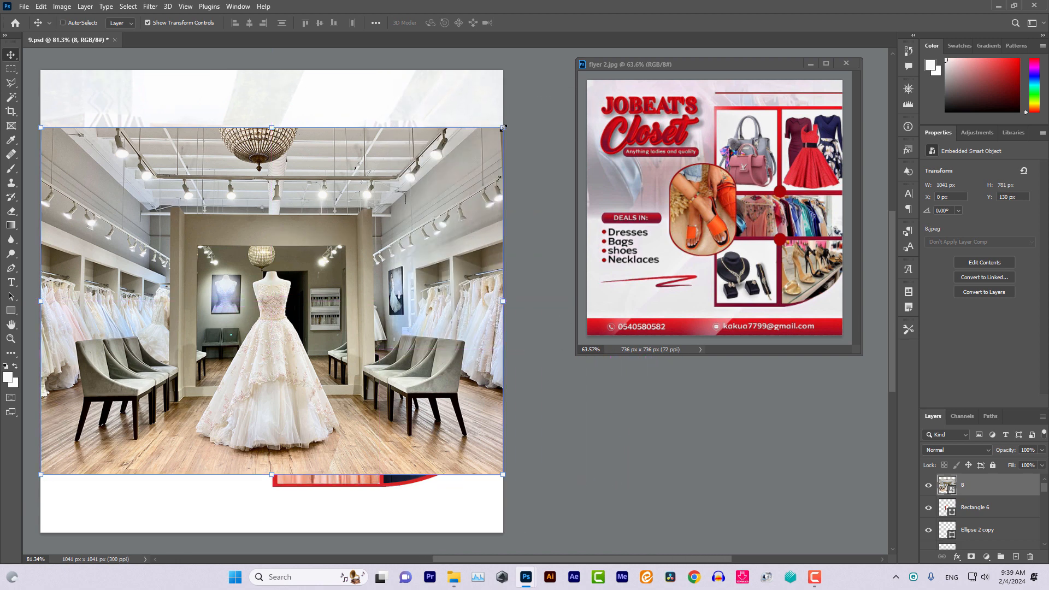
# Scale the bridal photo down, put it beneath Rectangle 6, and fit the gown inside the frame
pyautogui.moveTo(503, 128); pyautogui.dragTo(351, 164)
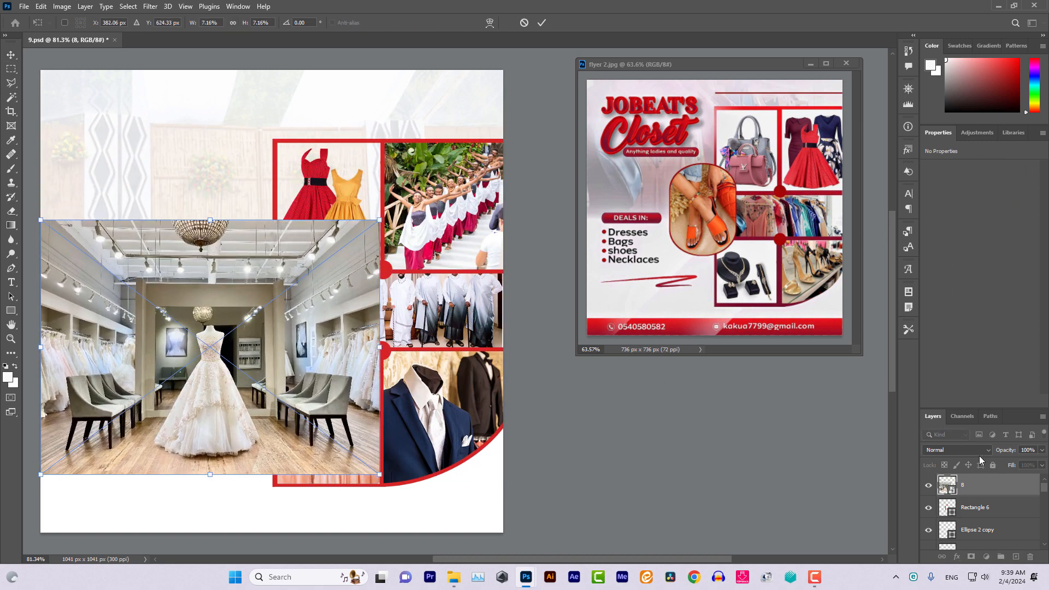
pyautogui.moveTo(991, 485); pyautogui.dragTo(990, 525)
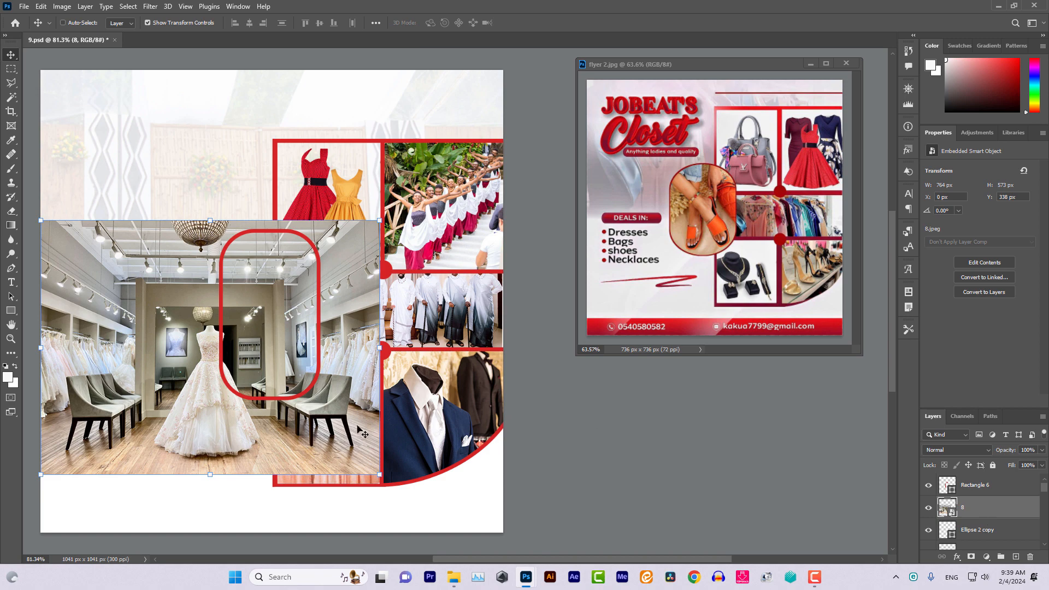
pyautogui.moveTo(361, 431); pyautogui.dragTo(418, 345)
pyautogui.moveTo(441, 139); pyautogui.dragTo(391, 175)
pyautogui.moveTo(351, 254); pyautogui.dragTo(373, 247)
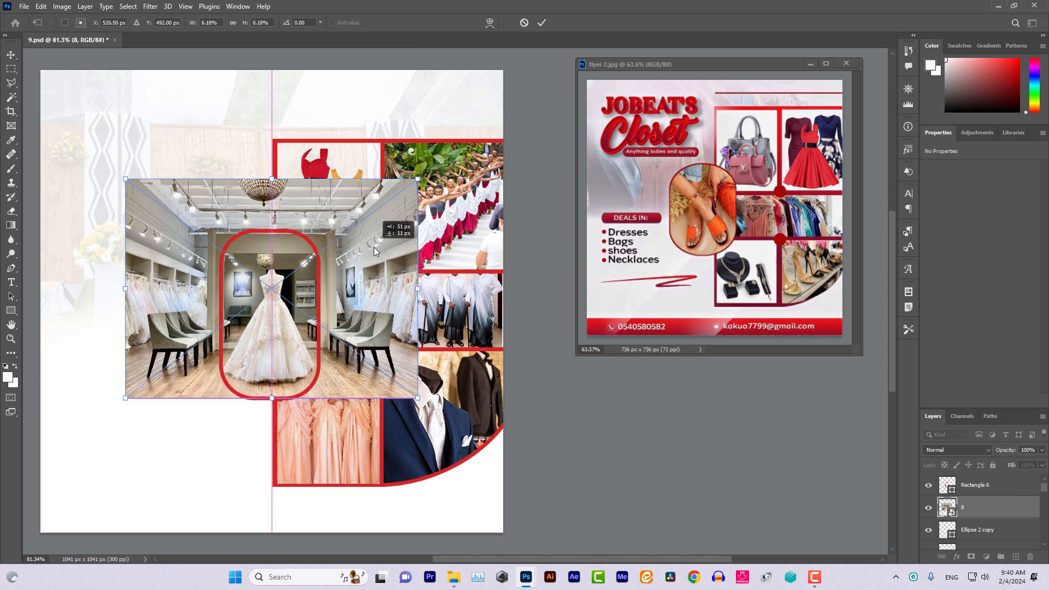
pyautogui.moveTo(374, 247); pyautogui.dragTo(374, 247)
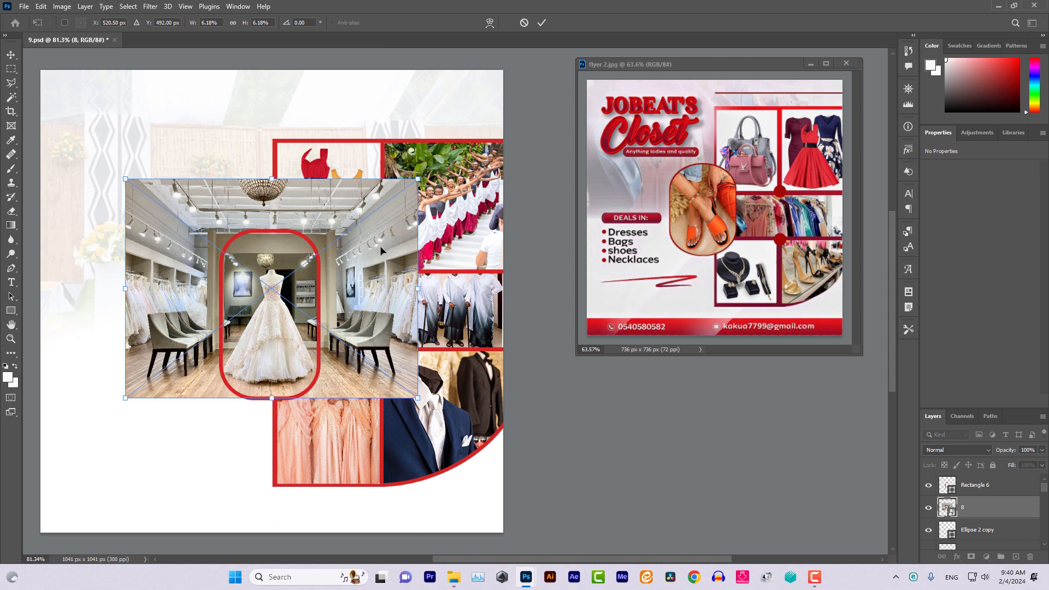
pyautogui.click(11, 55)
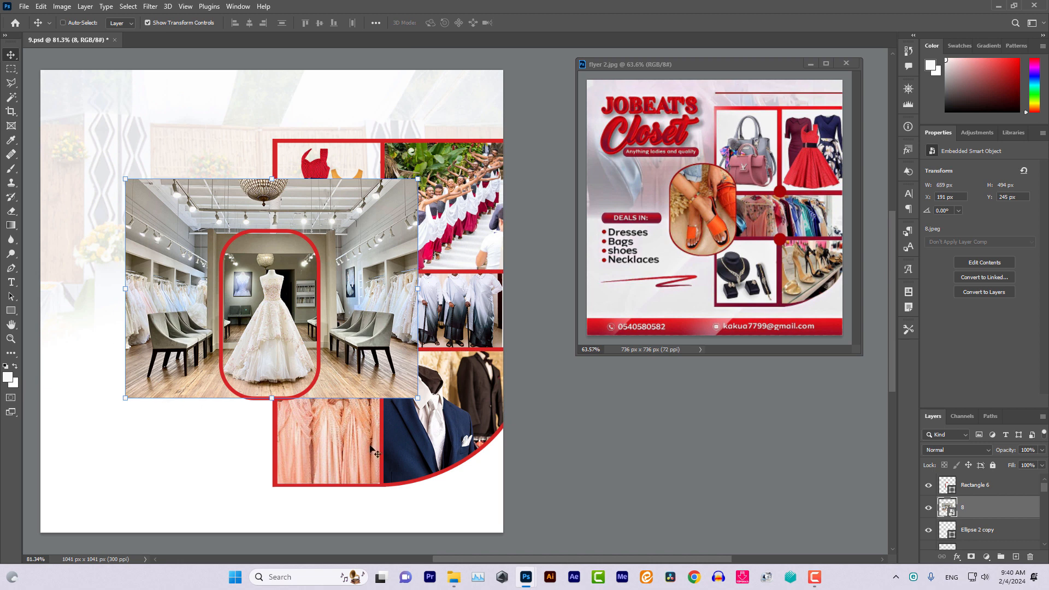
# Rasterize the bridal photo and erase its parts outside the red rounded frame
pyautogui.click(11, 211)
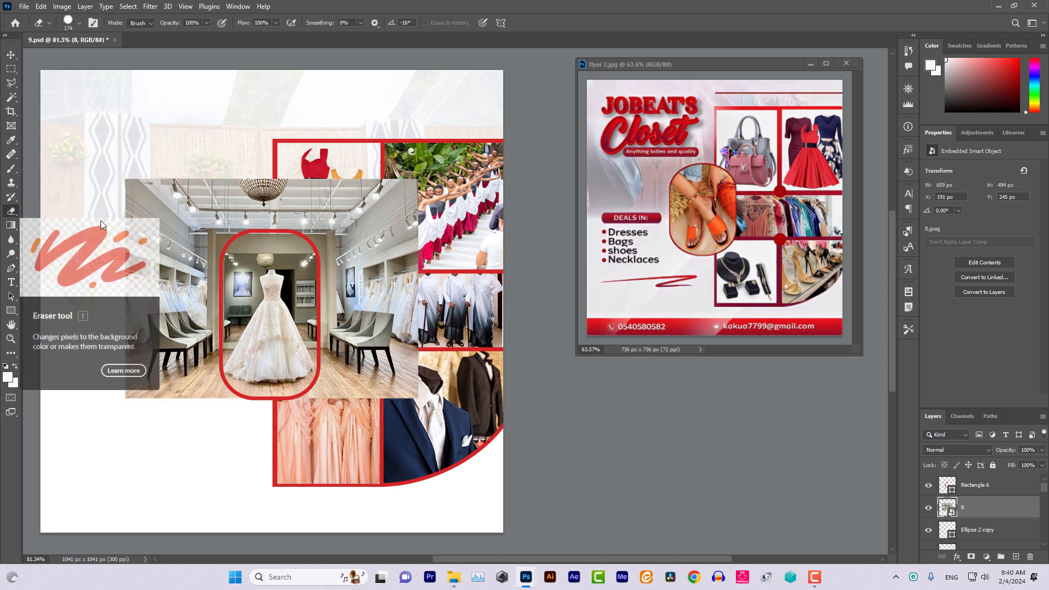
pyautogui.click(155, 213)
pyautogui.click(464, 214)
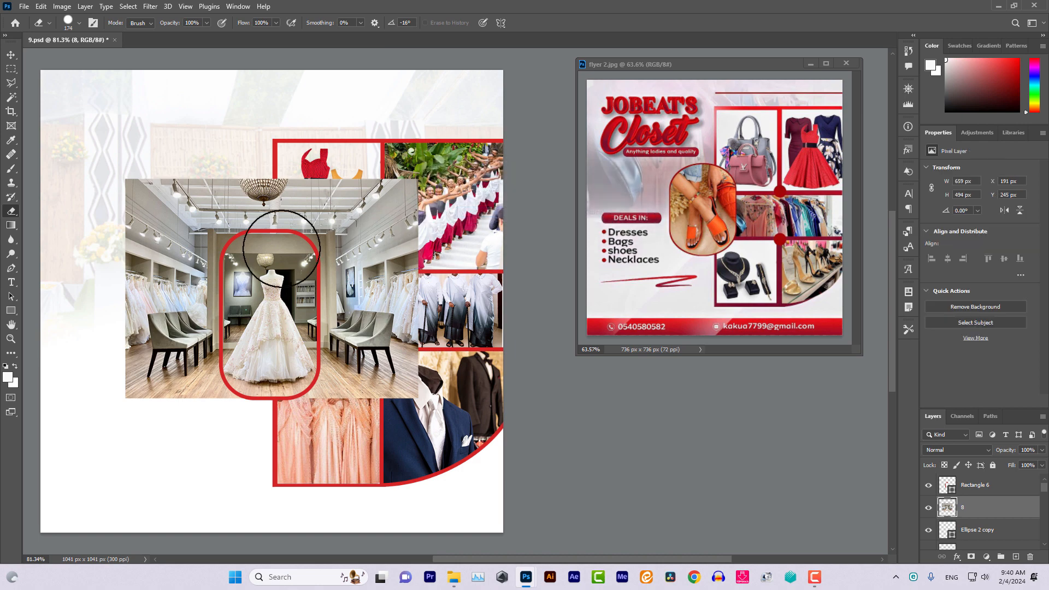
pyautogui.click(182, 260)
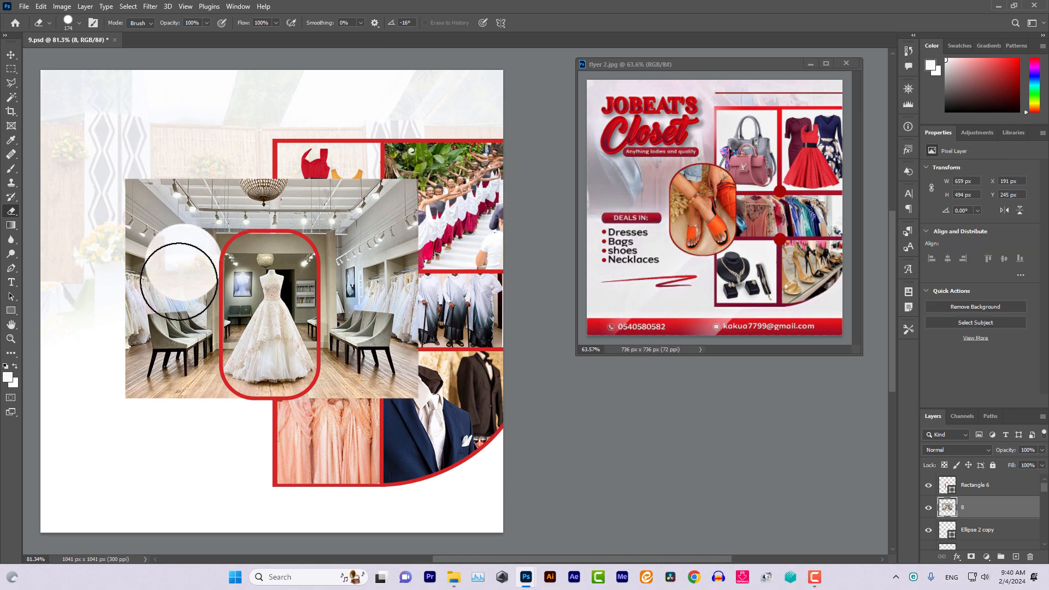
pyautogui.moveTo(179, 283)
pyautogui.mouseDown()
pyautogui.moveTo(178, 325)
pyautogui.moveTo(155, 360)
pyautogui.moveTo(142, 211)
pyautogui.moveTo(185, 211)
pyautogui.moveTo(192, 227)
pyautogui.moveTo(223, 200)
pyautogui.moveTo(222, 175)
pyautogui.moveTo(285, 197)
pyautogui.moveTo(314, 189)
pyautogui.moveTo(327, 221)
pyautogui.moveTo(345, 210)
pyautogui.moveTo(341, 218)
pyautogui.moveTo(369, 221)
pyautogui.moveTo(382, 192)
pyautogui.moveTo(407, 229)
pyautogui.moveTo(375, 240)
pyautogui.moveTo(355, 266)
pyautogui.moveTo(357, 364)
pyautogui.moveTo(398, 311)
pyautogui.moveTo(403, 378)
pyautogui.moveTo(358, 363)
pyautogui.moveTo(345, 372)
pyautogui.moveTo(344, 422)
pyautogui.moveTo(341, 407)
pyautogui.moveTo(257, 431)
pyautogui.moveTo(206, 414)
pyautogui.moveTo(190, 395)
pyautogui.moveTo(180, 320)
pyautogui.moveTo(183, 354)
pyautogui.moveTo(140, 376)
pyautogui.moveTo(220, 434)
pyautogui.mouseUp()
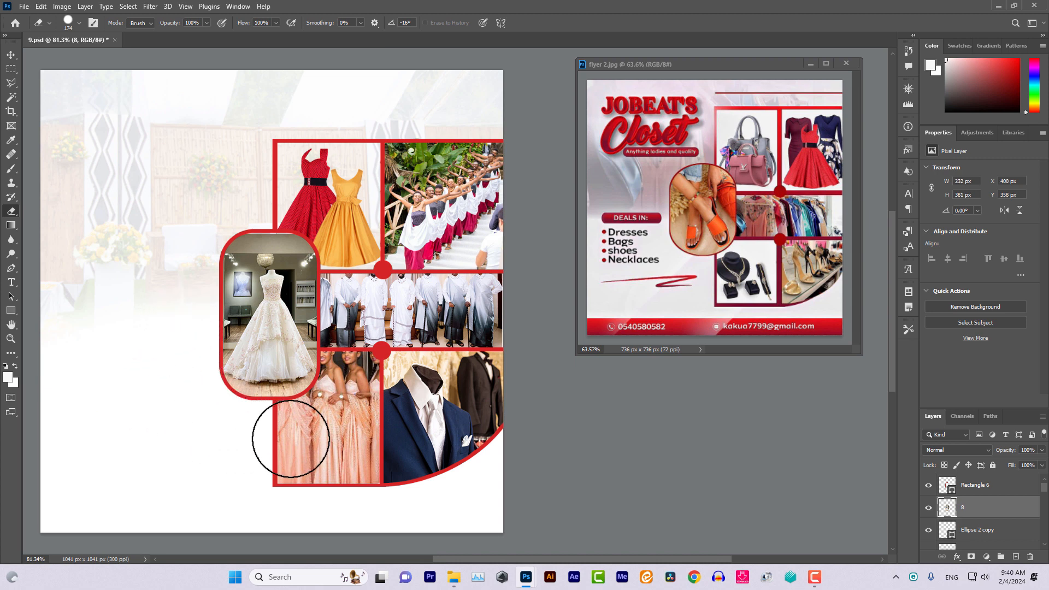
# Nudge the framed dress photo up slightly
pyautogui.click(11, 55)
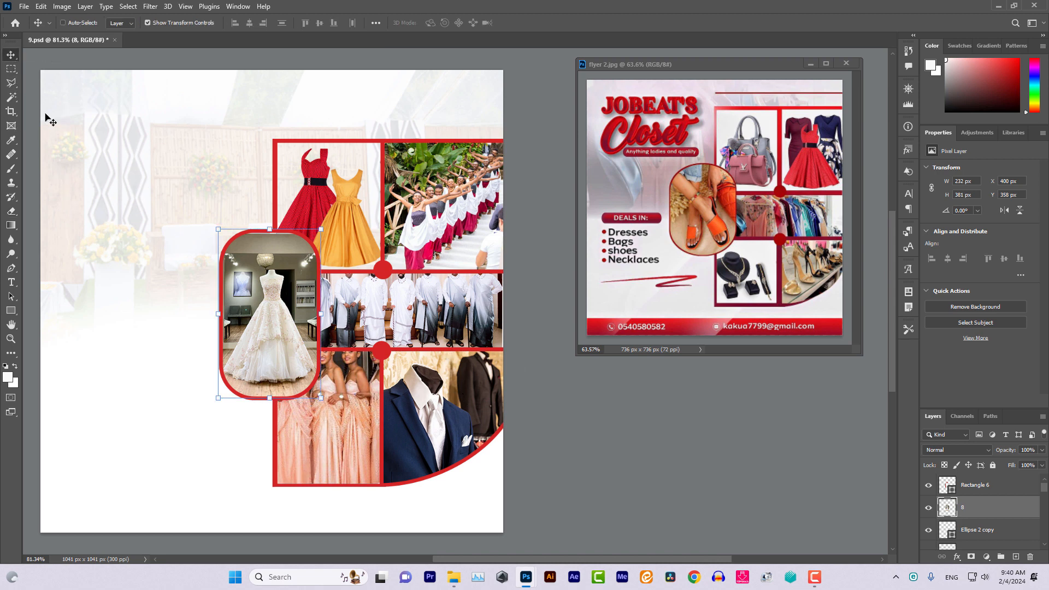
pyautogui.rightClick(275, 282)
pyautogui.press('Escape')
pyautogui.press('Up')
pyautogui.press('Up')
pyautogui.press('Up')
pyautogui.press('Up')
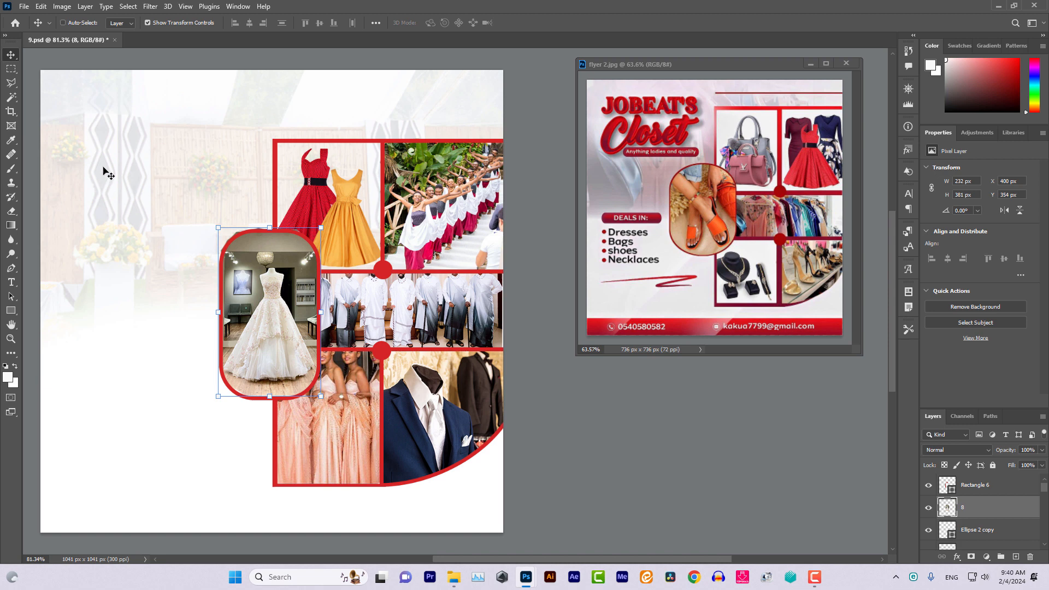
# Erase the stray photo pixels along the top edge of the dress frame
pyautogui.click(11, 211)
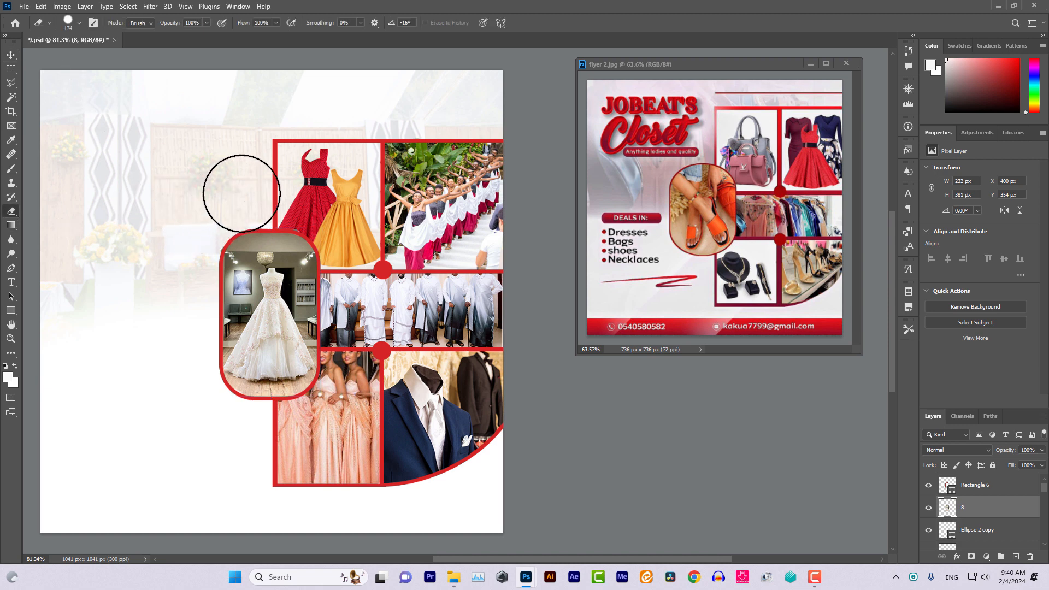
pyautogui.moveTo(253, 191)
pyautogui.mouseDown()
pyautogui.moveTo(303, 196)
pyautogui.moveTo(270, 193)
pyautogui.moveTo(191, 224)
pyautogui.moveTo(217, 203)
pyautogui.moveTo(173, 367)
pyautogui.mouseUp()
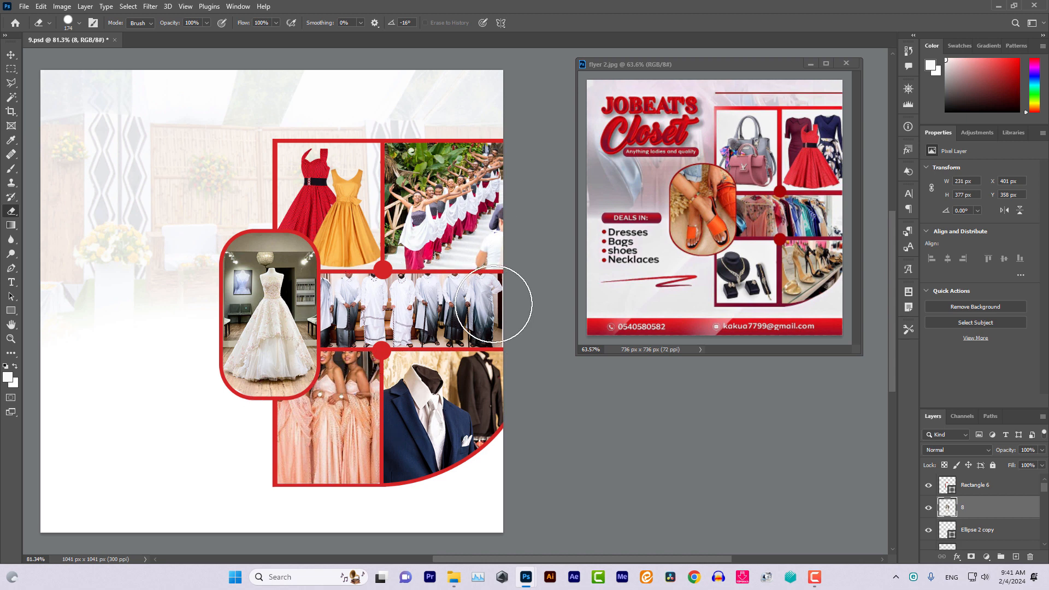
pyautogui.press('r')
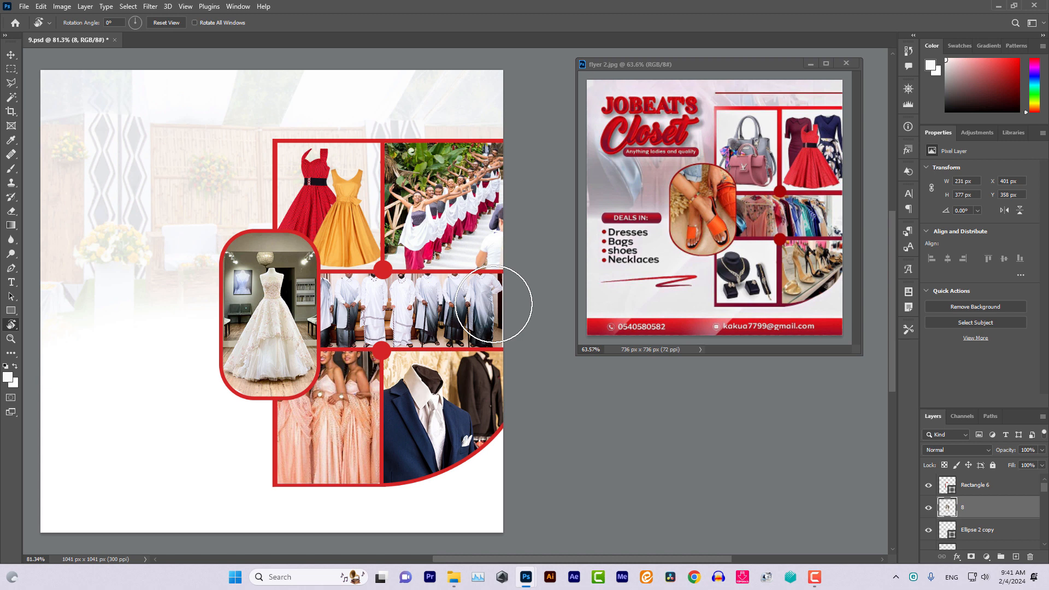
# Add the IREMBO heading text box at the flyer's top left in Poppins Black
pyautogui.click(10, 57)
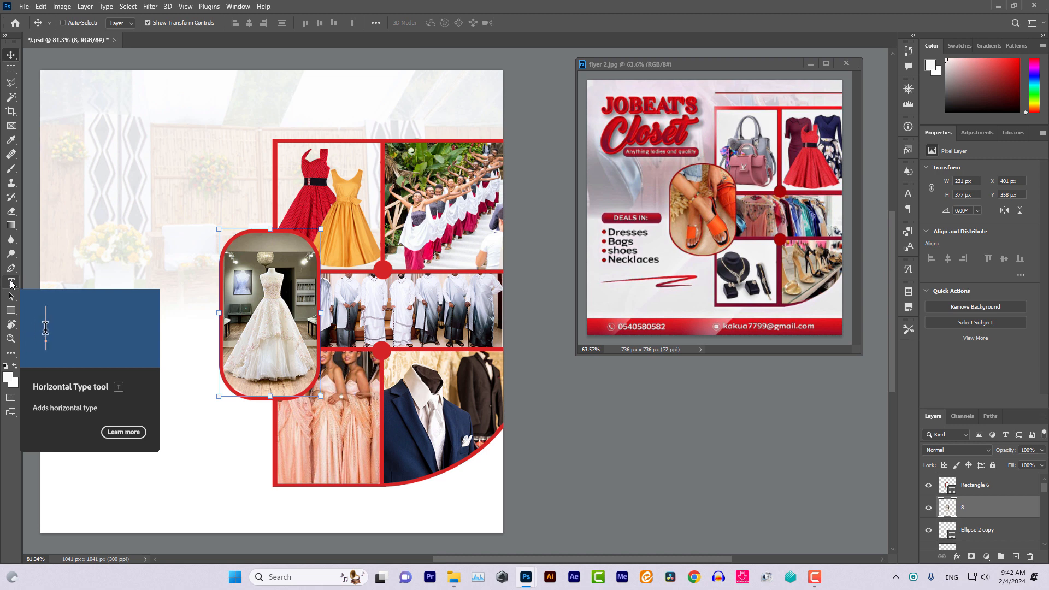
pyautogui.click(11, 282)
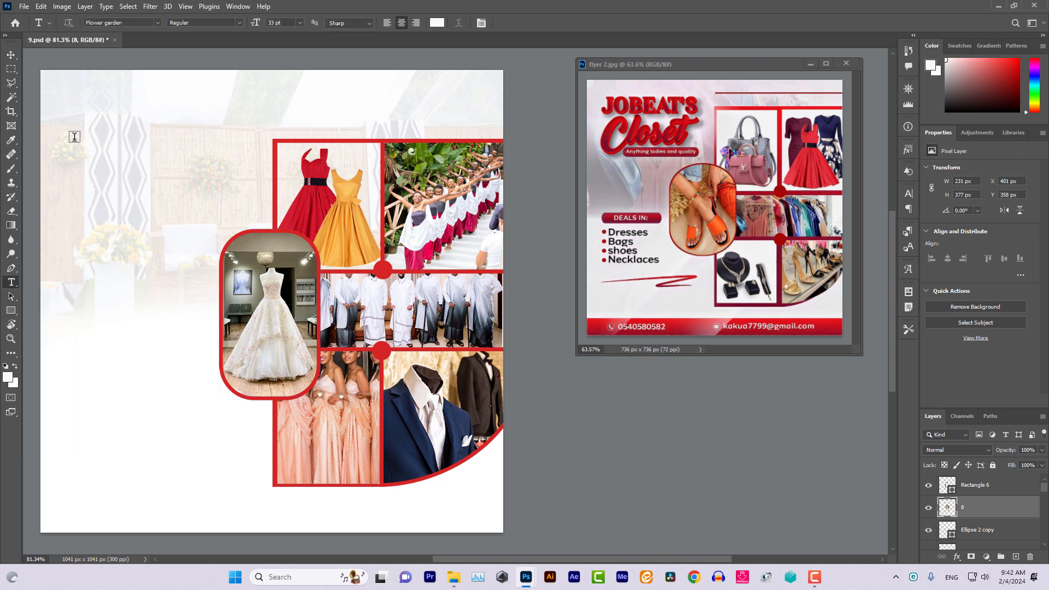
pyautogui.moveTo(74, 137); pyautogui.dragTo(247, 199)
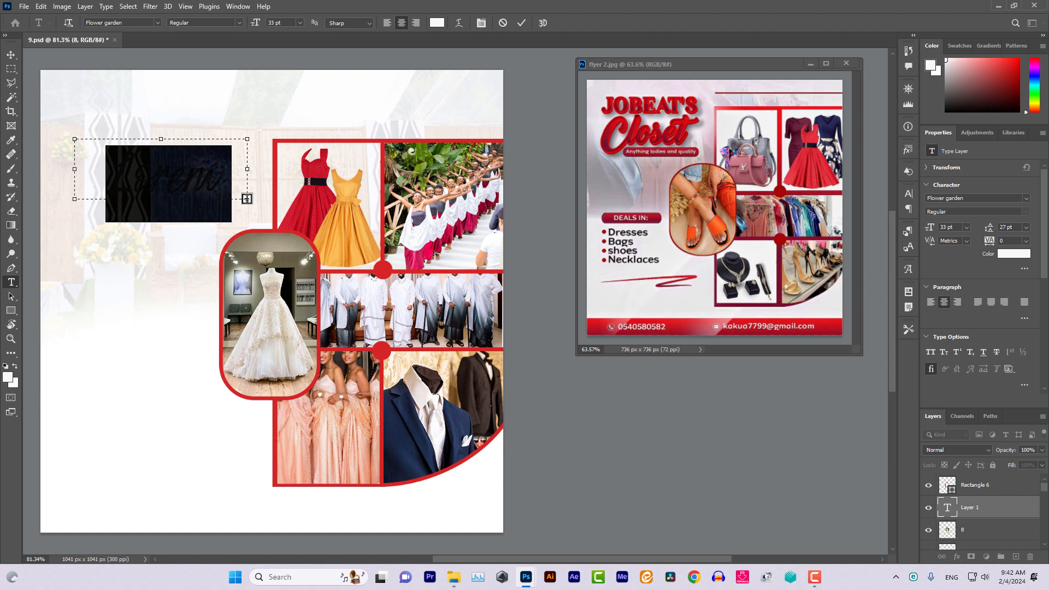
pyautogui.write('Items')
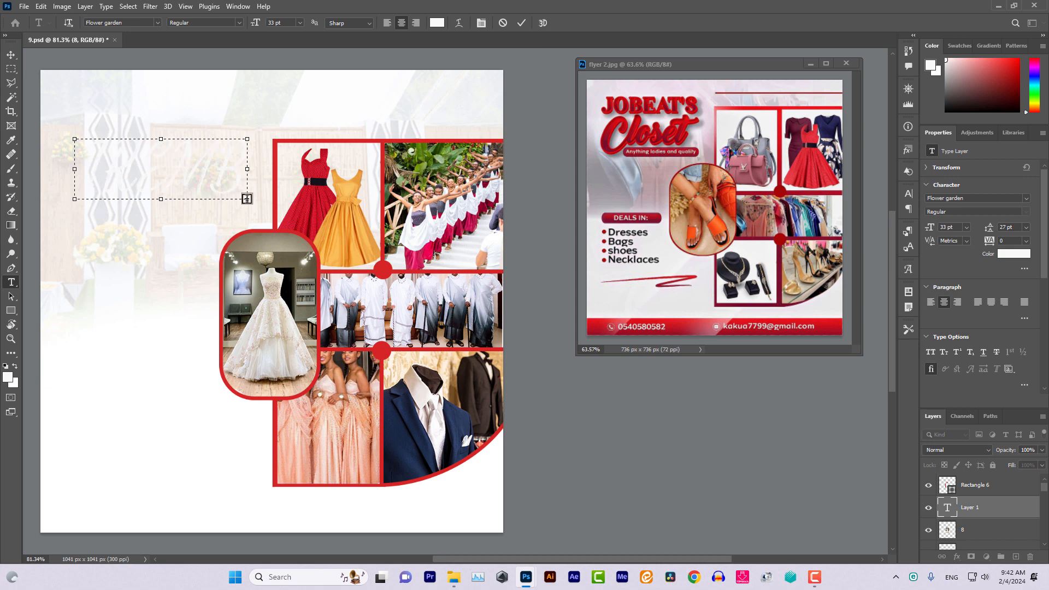
pyautogui.hotkey('ctrl', 'a')
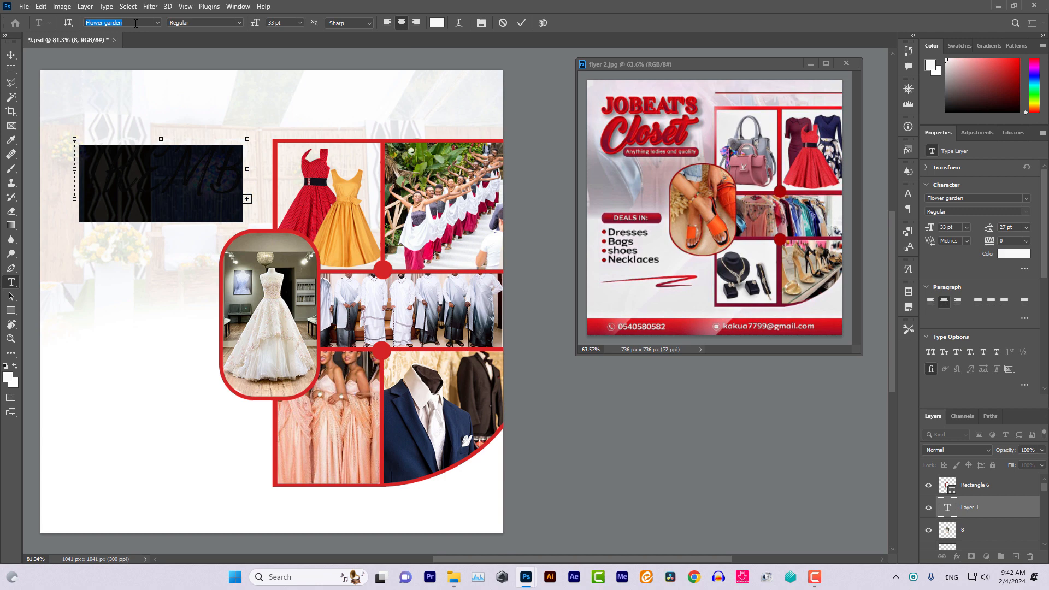
pyautogui.write('OP')
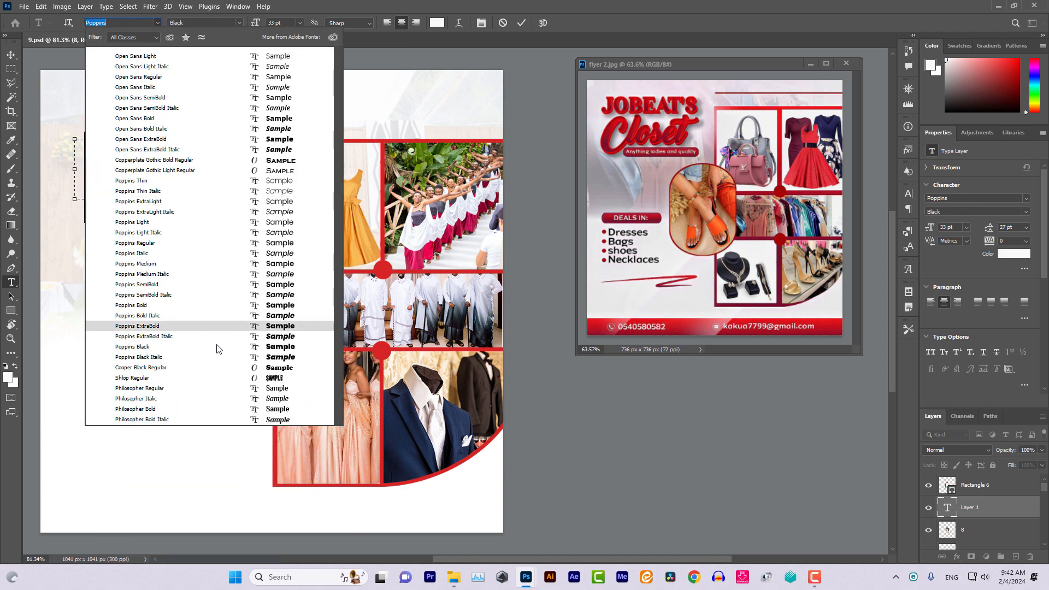
pyautogui.click(277, 348)
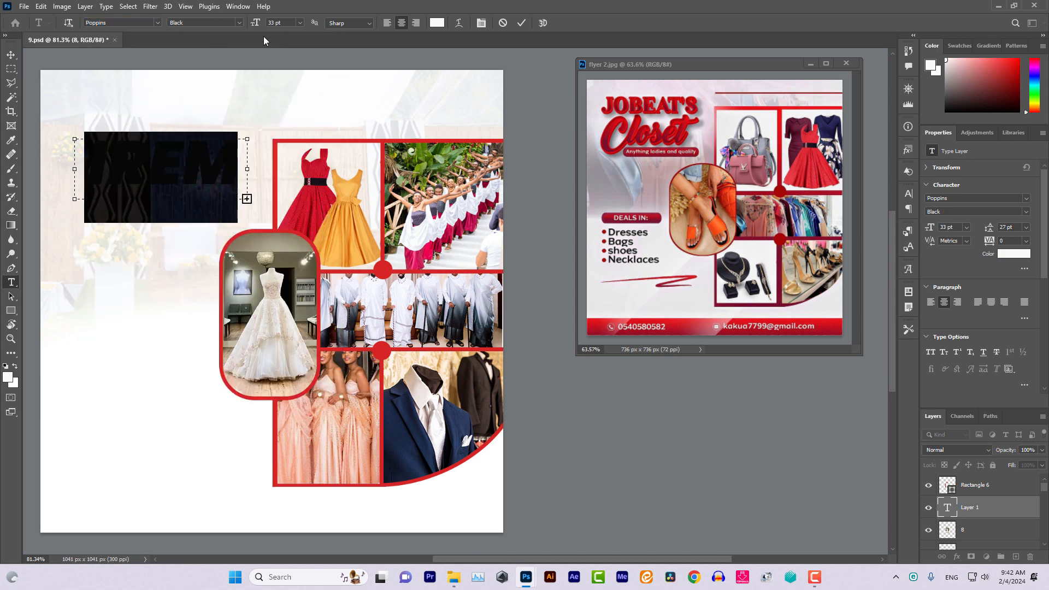
pyautogui.scroll(-9, 288, 25)
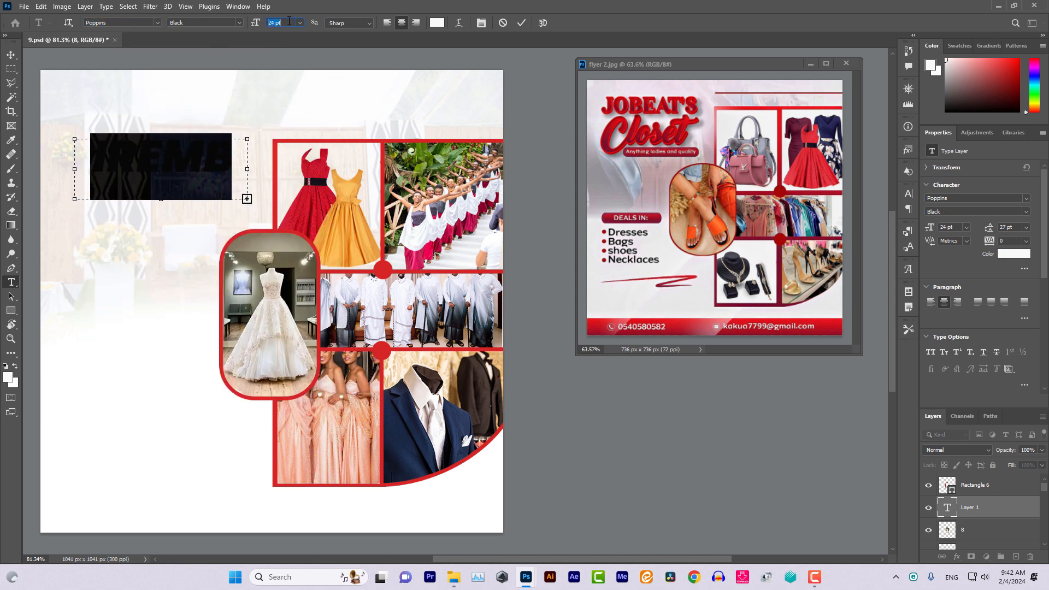
pyautogui.moveTo(74, 169); pyautogui.dragTo(61, 169)
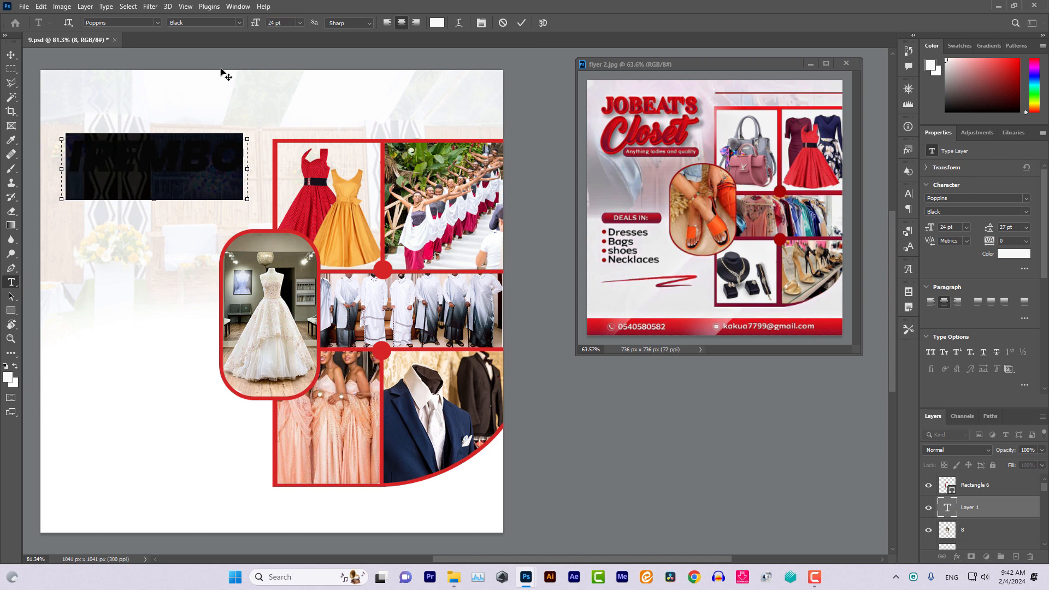
# Colour the IREMBO text a slightly darker shade of the flyer's red
pyautogui.click(437, 25)
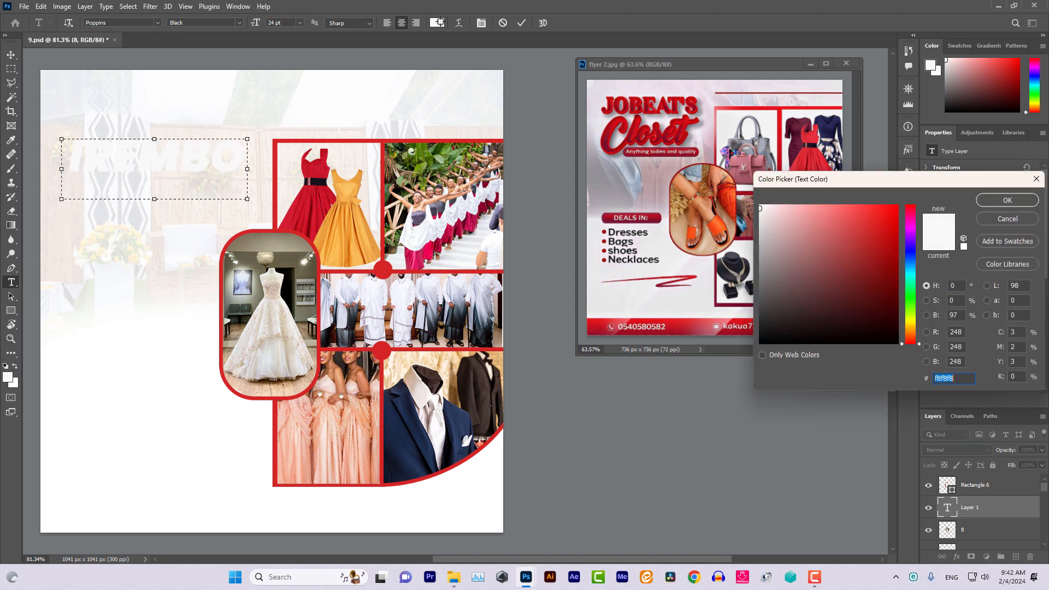
pyautogui.click(617, 128)
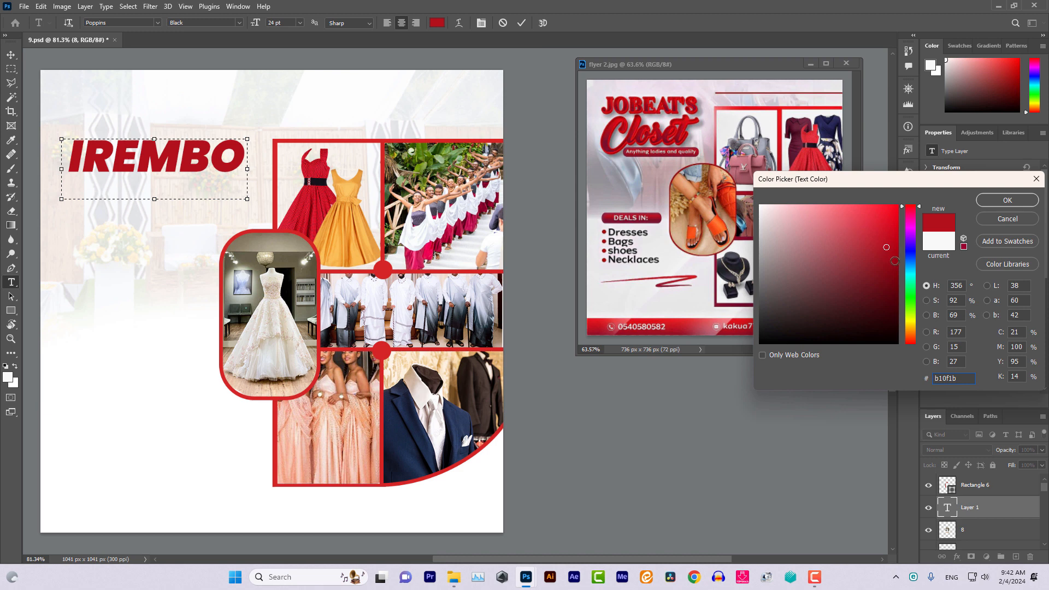
pyautogui.click(894, 260)
pyautogui.moveTo(888, 259); pyautogui.dragTo(897, 248)
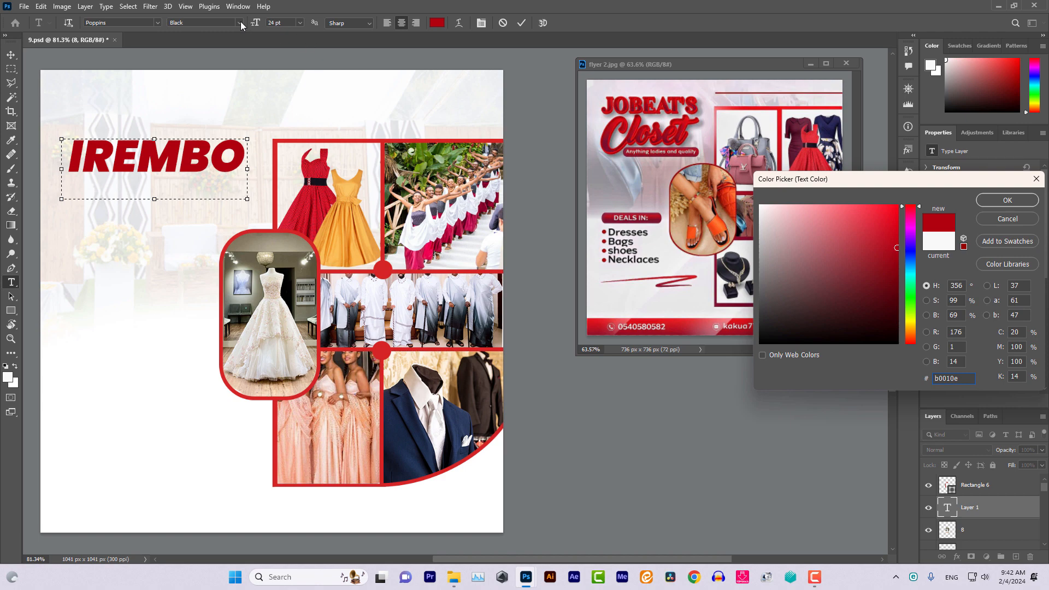
pyautogui.click(992, 202)
pyautogui.click(11, 54)
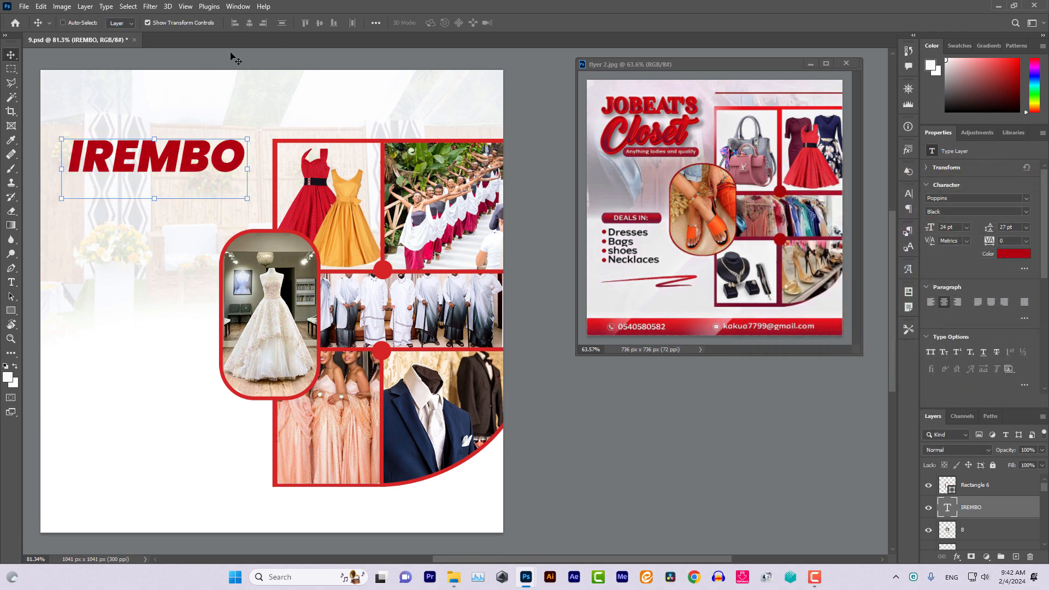
# Keep IREMBO in the Black style at 24 pt and turn off faux italic
pyautogui.click(11, 282)
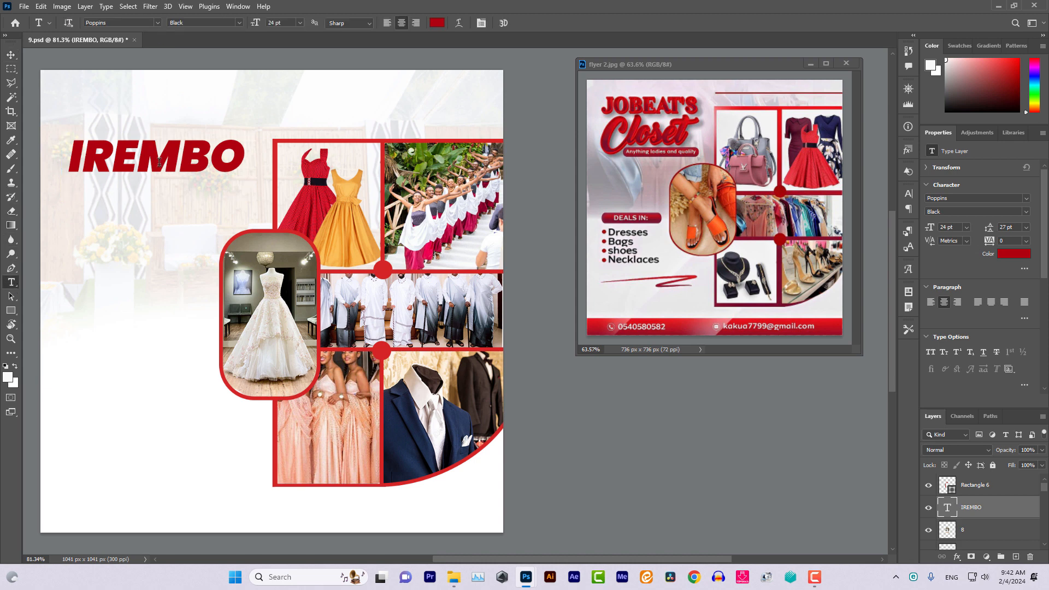
pyautogui.click(157, 162)
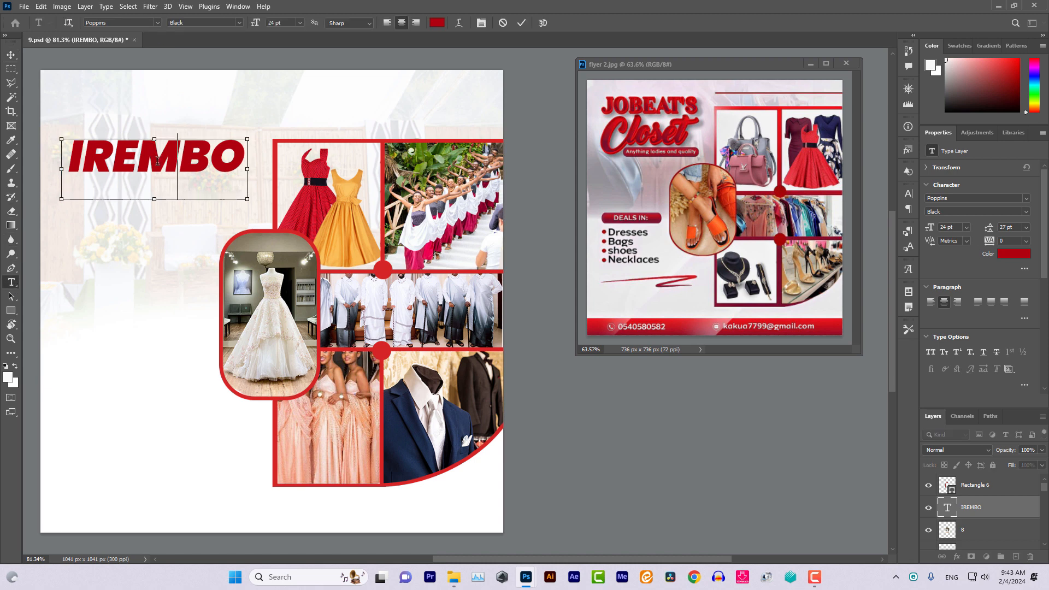
pyautogui.hotkey('ctrl', 'a')
pyautogui.click(235, 24)
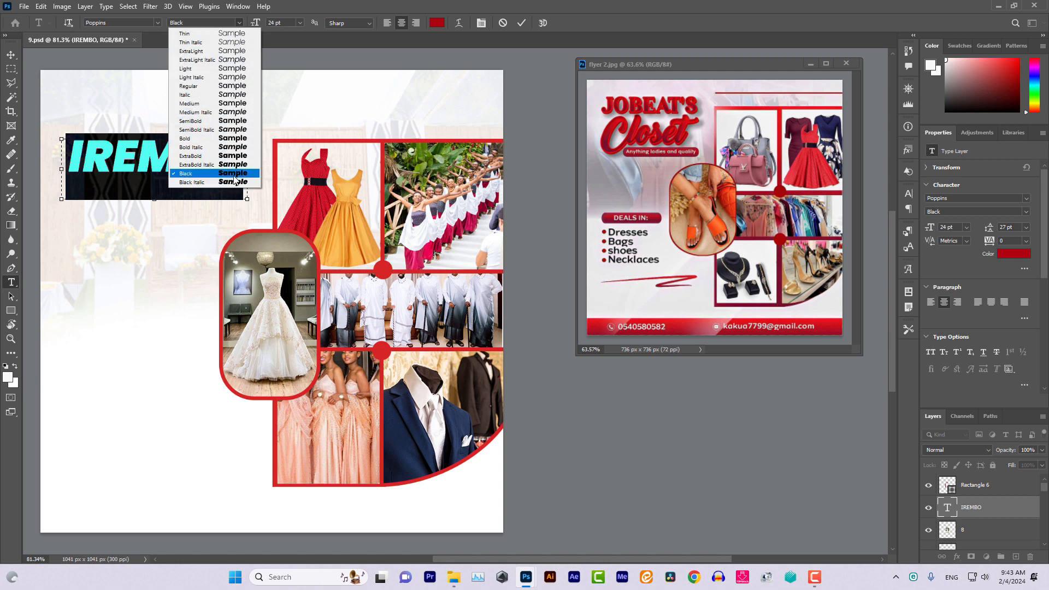
pyautogui.click(234, 173)
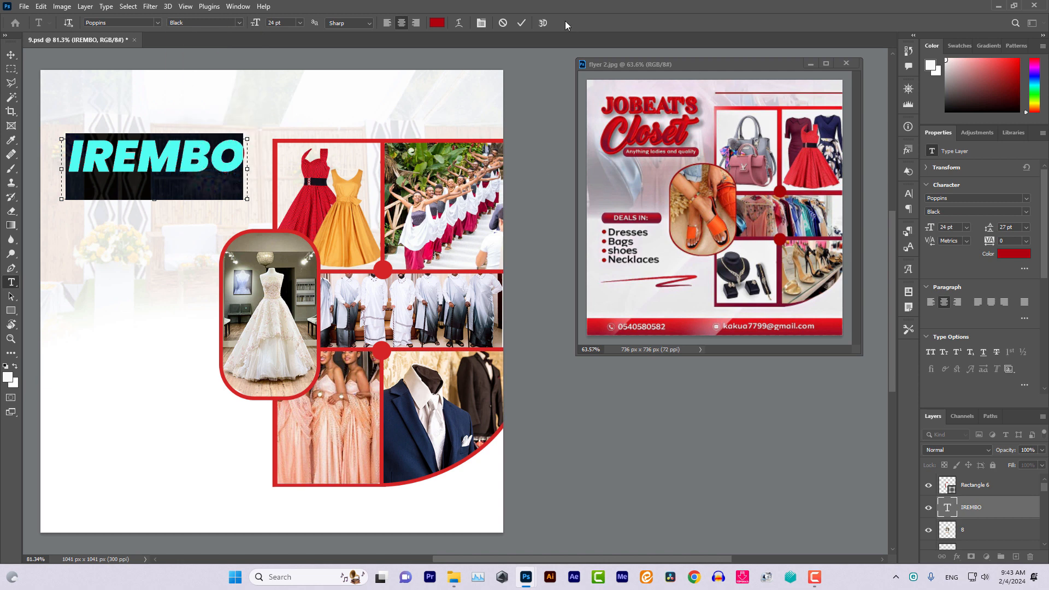
pyautogui.click(479, 25)
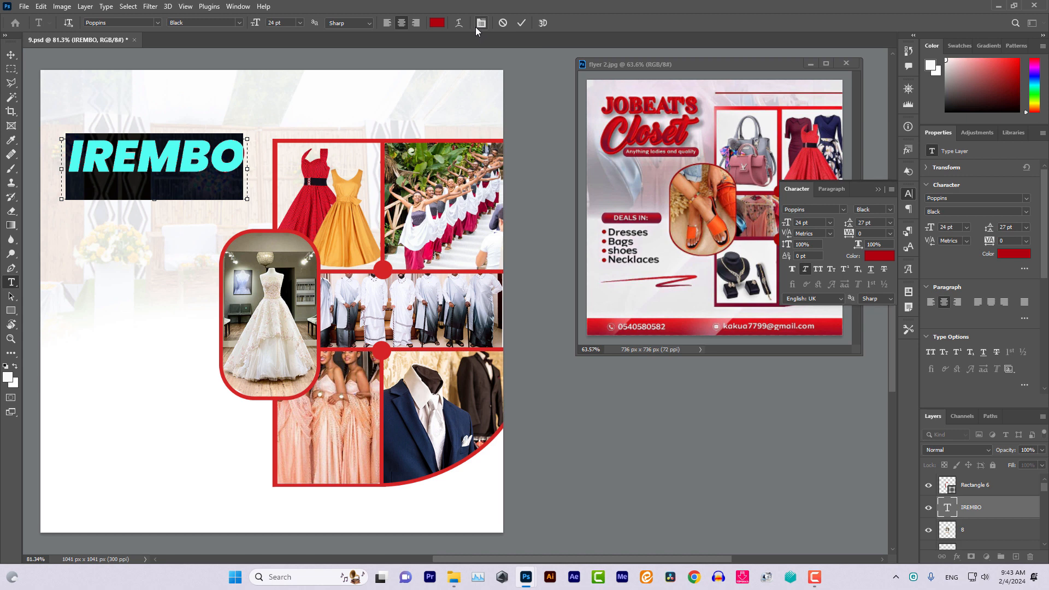
pyautogui.click(805, 269)
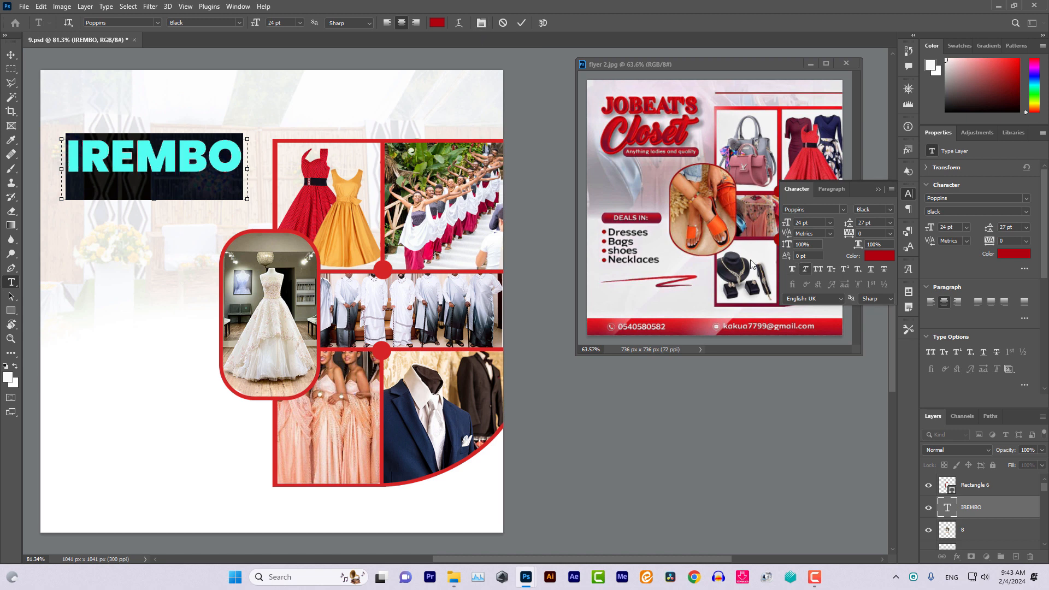
pyautogui.click(12, 56)
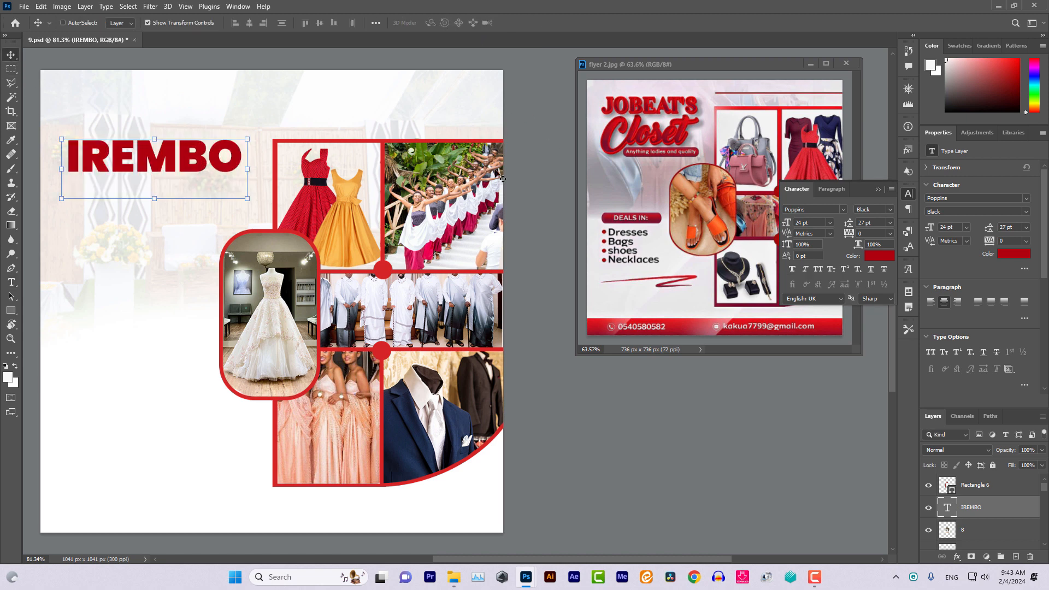
# Give IREMBO a ff0000 drop shadow with 73% spread and 3 px size
pyautogui.doubleClick(1001, 508)
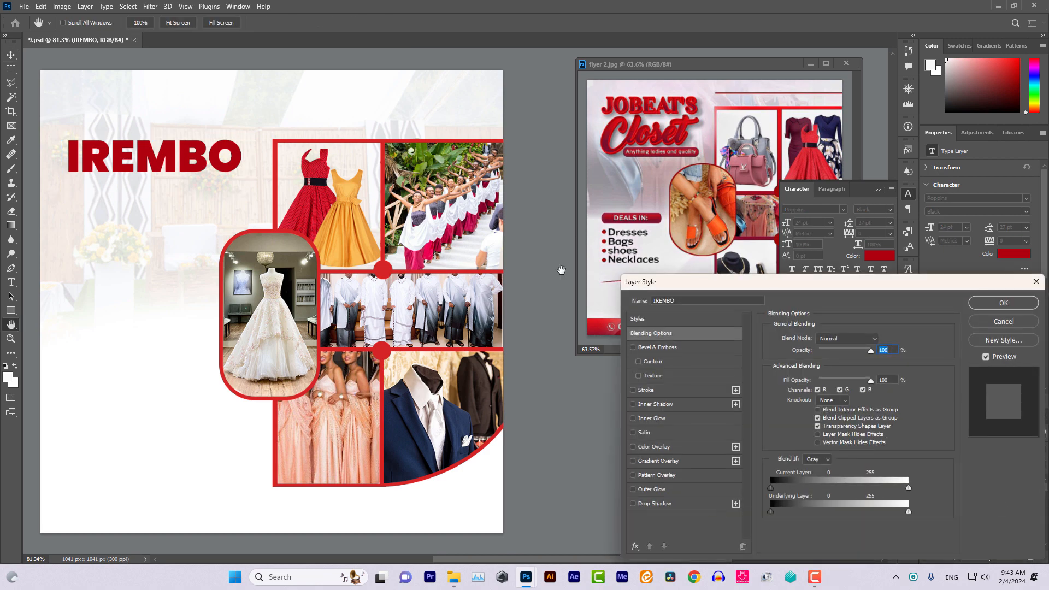
pyautogui.click(691, 506)
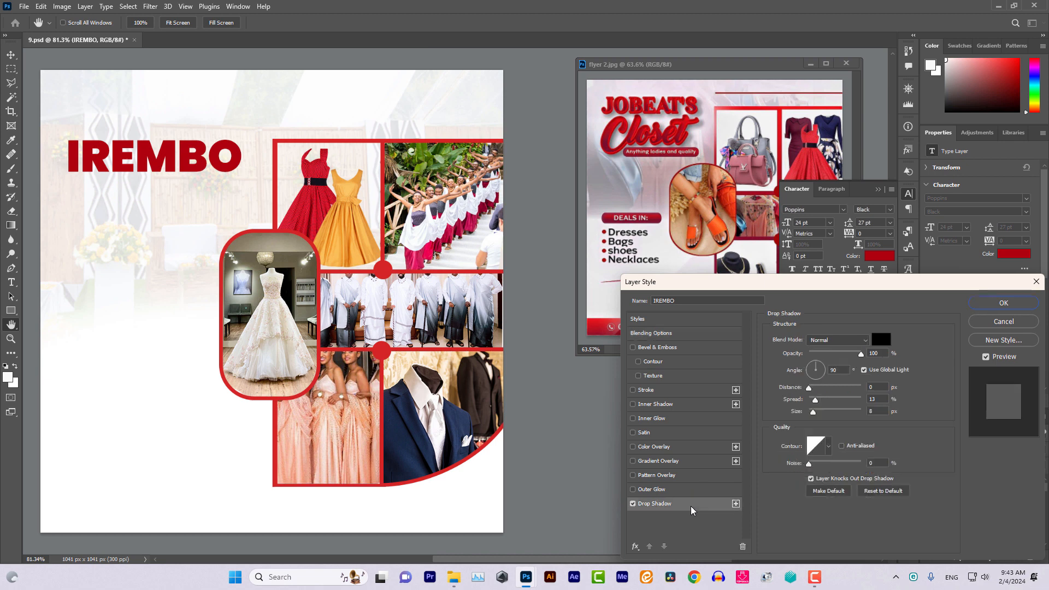
pyautogui.click(880, 339)
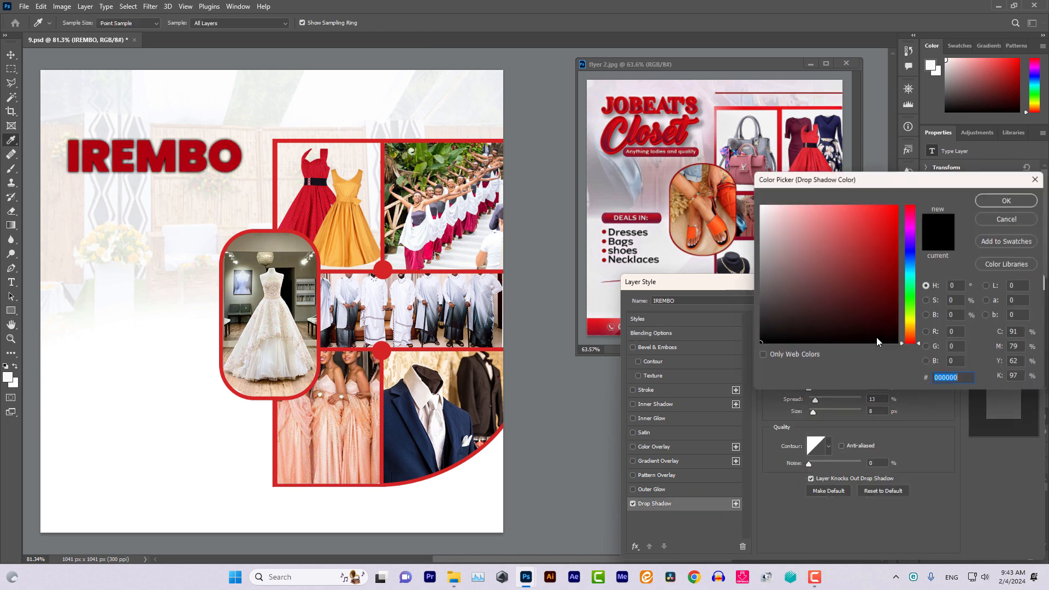
pyautogui.write('ff0000')
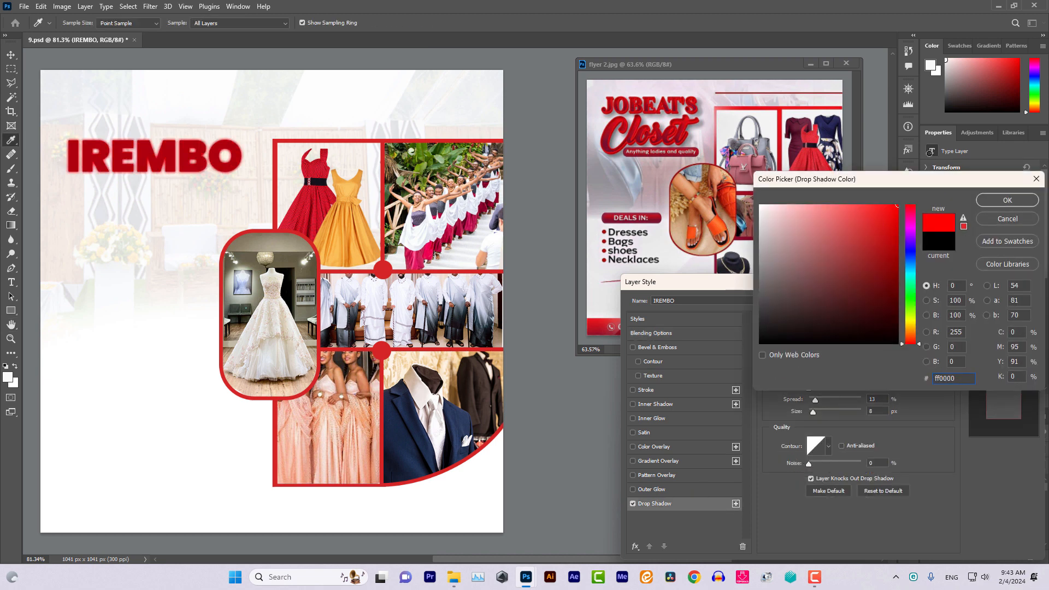
pyautogui.click(998, 202)
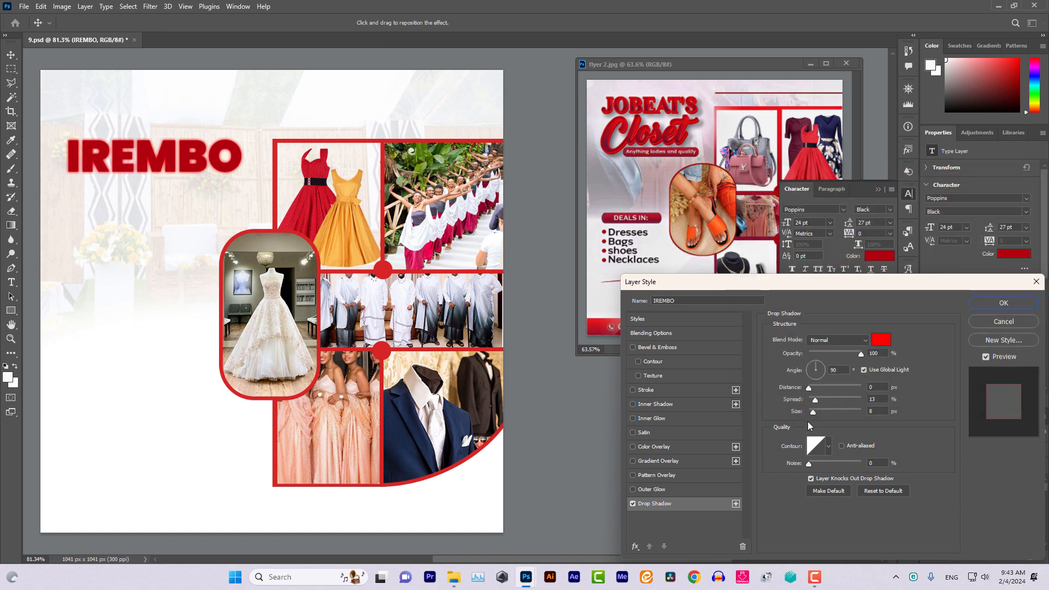
pyautogui.moveTo(815, 402)
pyautogui.mouseDown()
pyautogui.moveTo(835, 400)
pyautogui.moveTo(813, 412)
pyautogui.moveTo(841, 411)
pyautogui.moveTo(811, 397)
pyautogui.moveTo(846, 400)
pyautogui.moveTo(818, 411)
pyautogui.mouseUp()
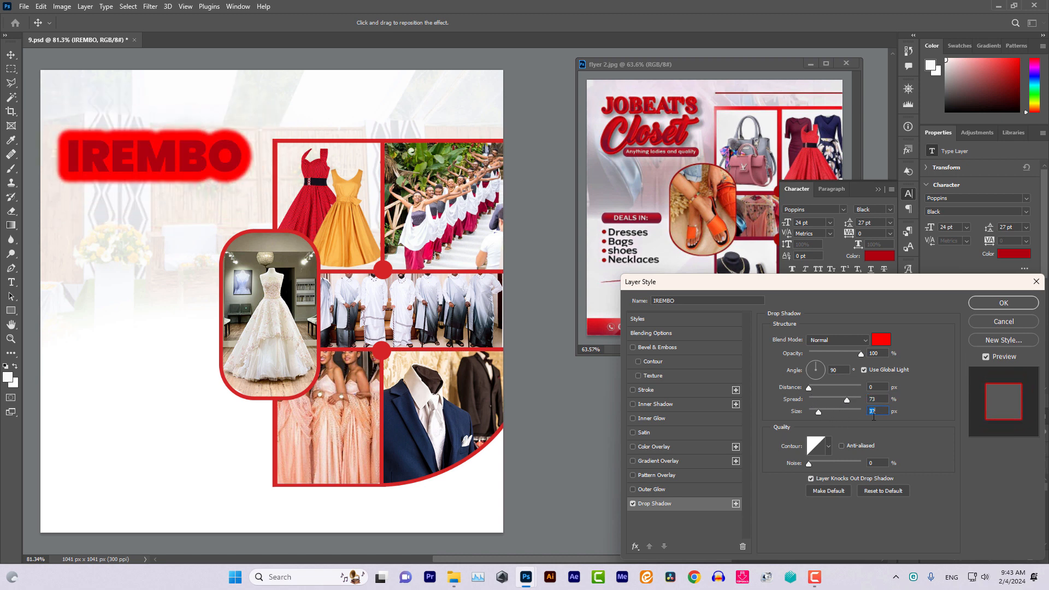
pyautogui.write('3')
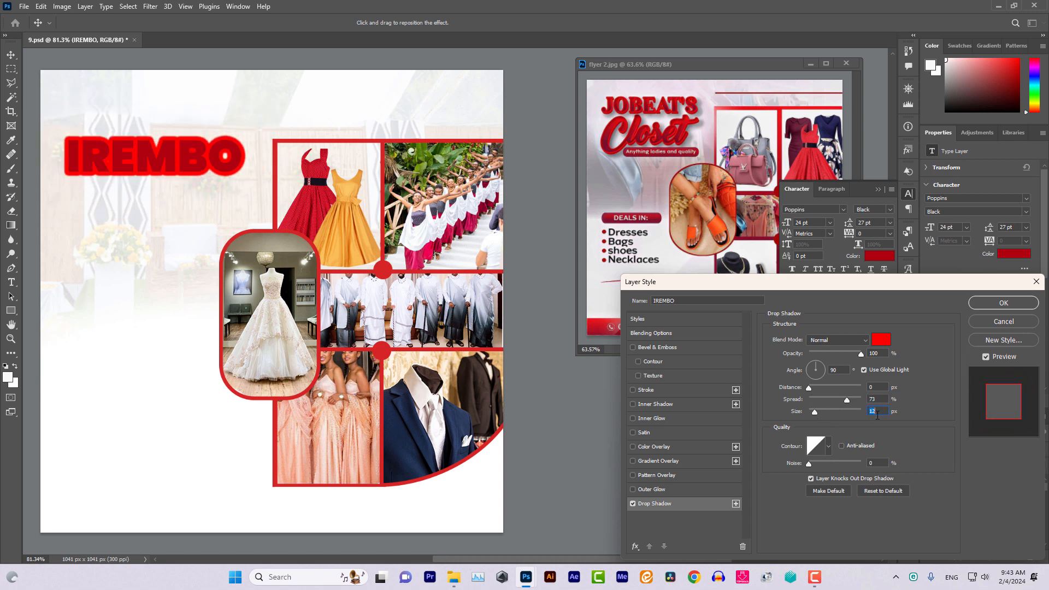
pyautogui.press('Down')
pyautogui.press('Down')
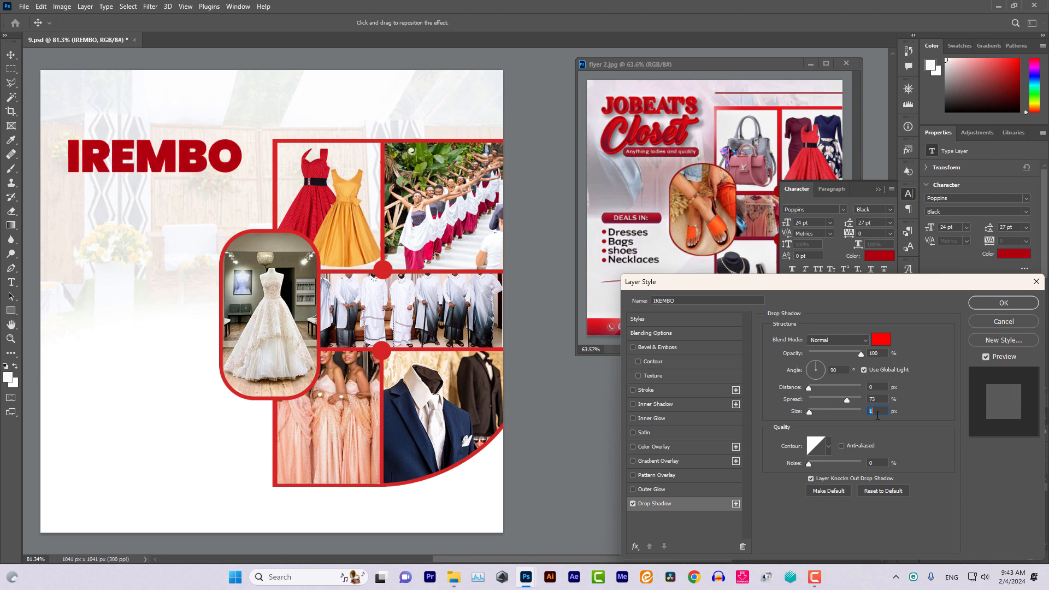
pyautogui.press('Up')
pyautogui.press('Up')
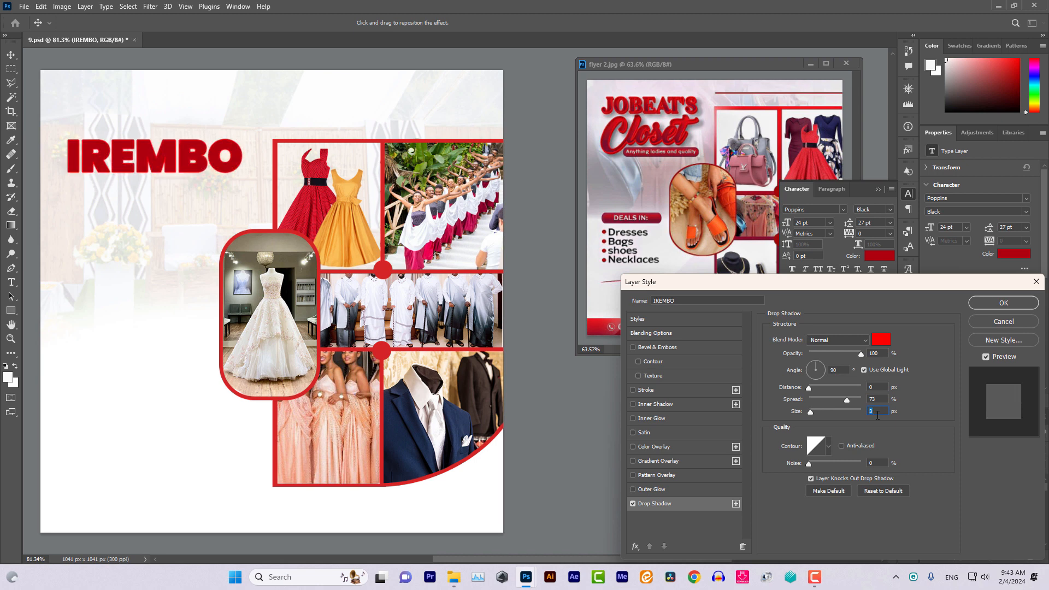
pyautogui.press('Down')
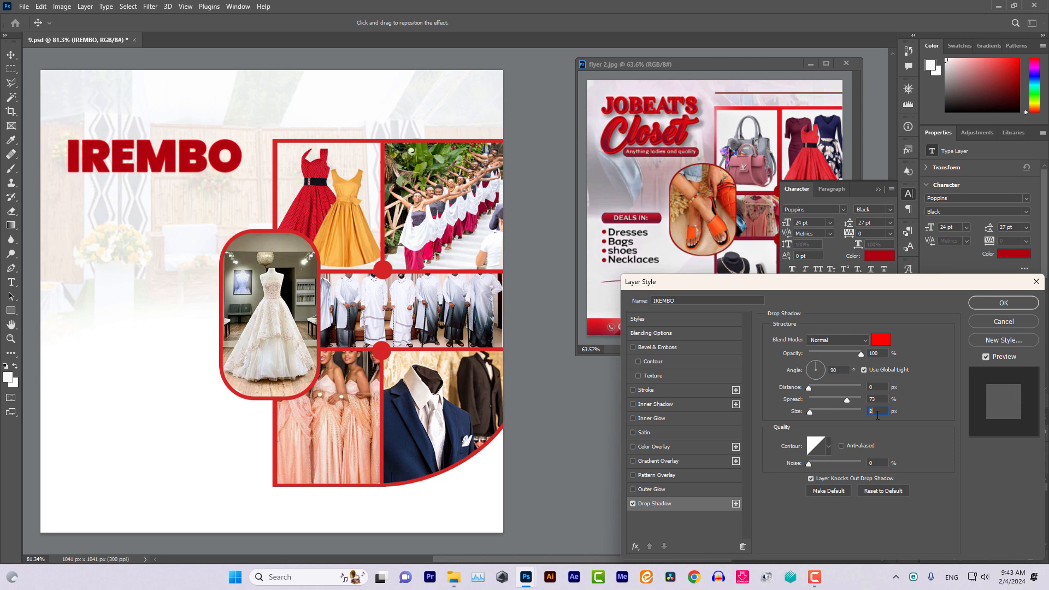
pyautogui.press('Up')
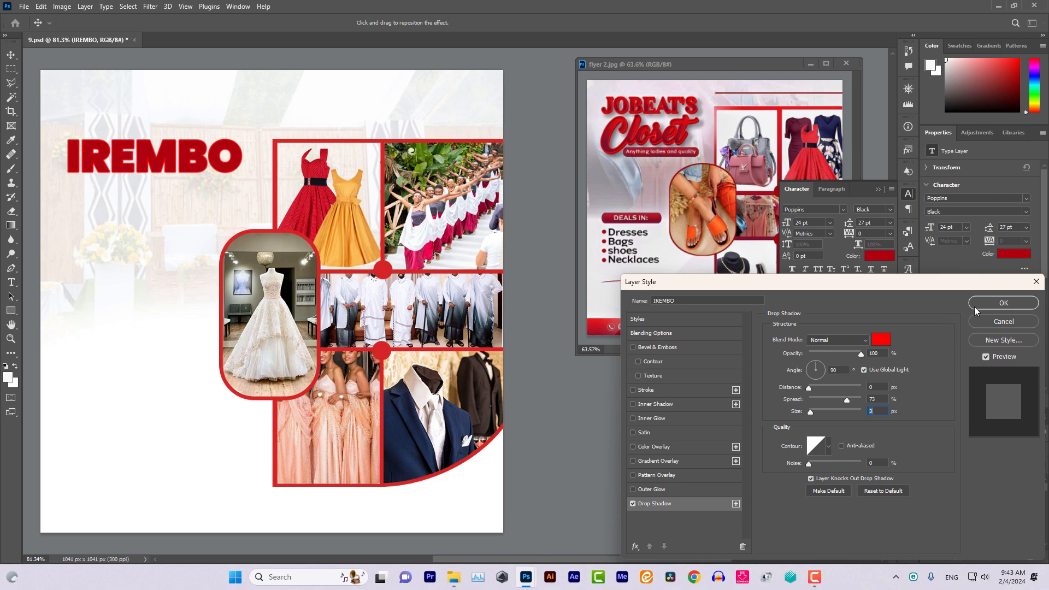
pyautogui.click(1002, 304)
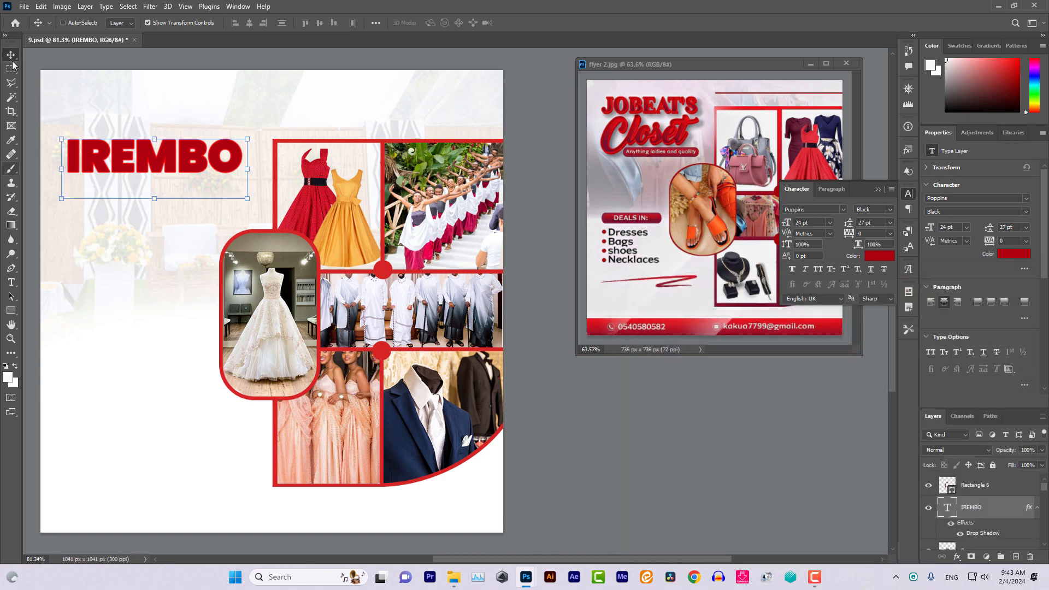
# Type 'Boutique' in a new text box below the IREMBO heading
pyautogui.click(11, 282)
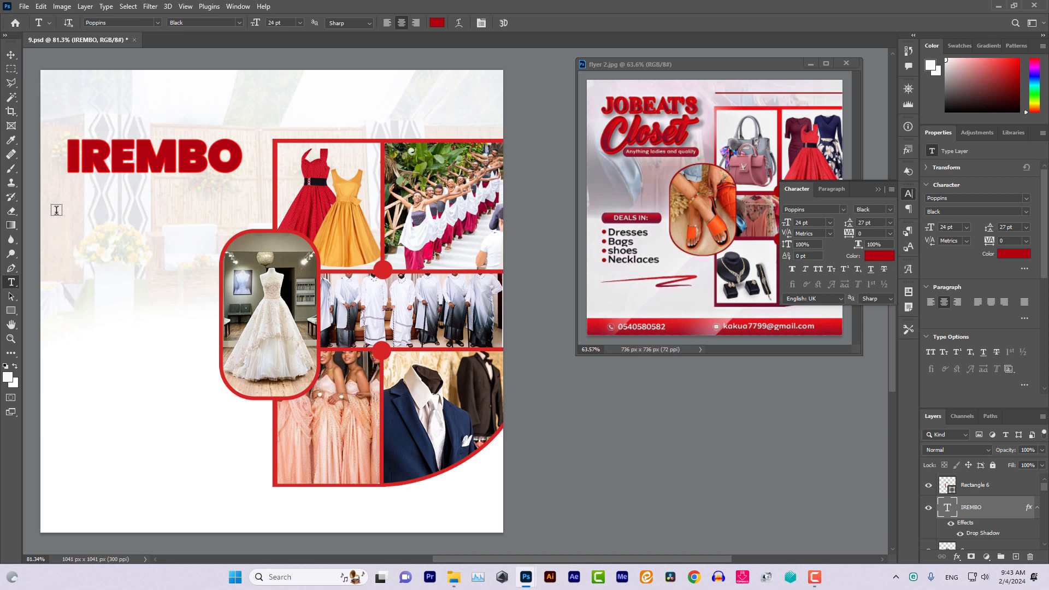
pyautogui.moveTo(62, 204); pyautogui.dragTo(220, 278)
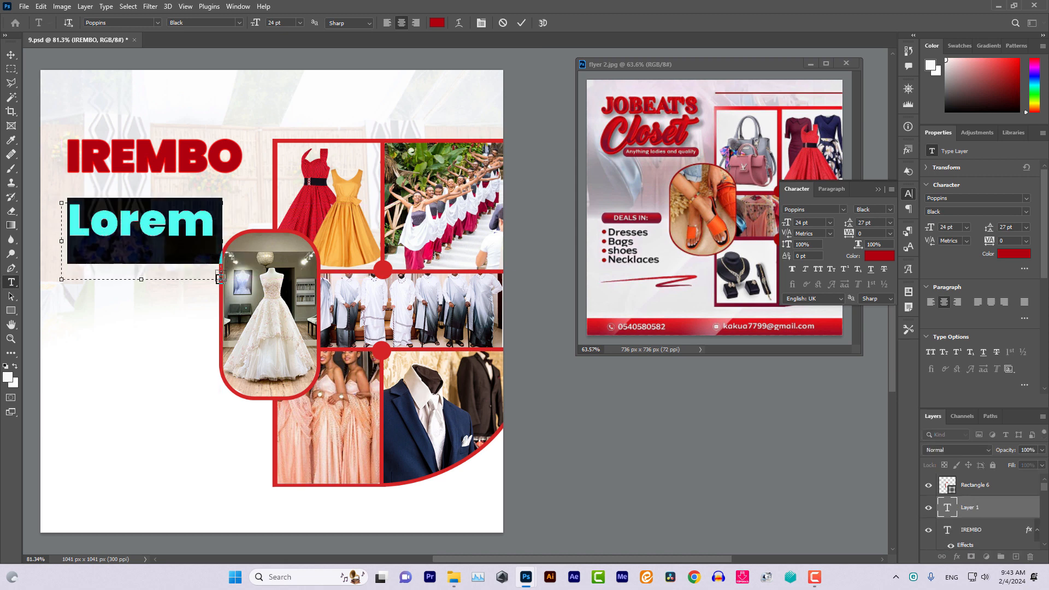
pyautogui.write('B')
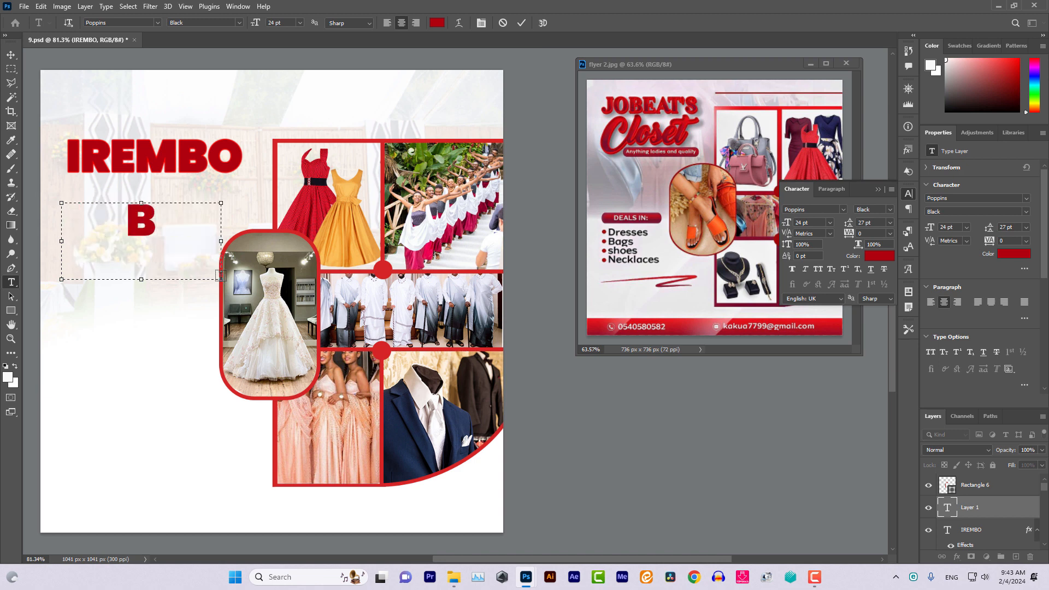
pyautogui.write('outique')
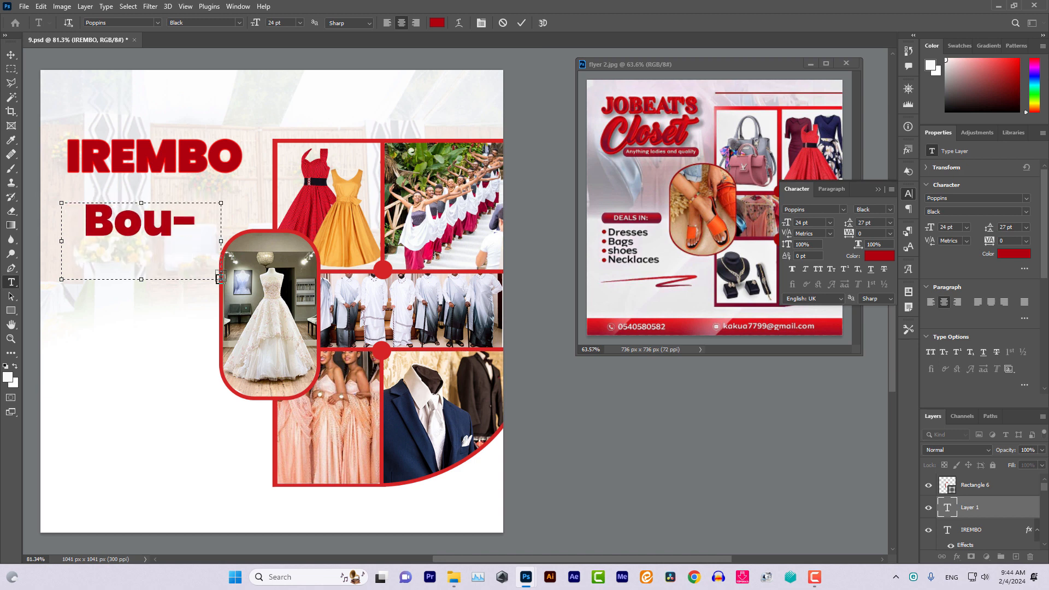
pyautogui.moveTo(221, 241); pyautogui.dragTo(319, 242)
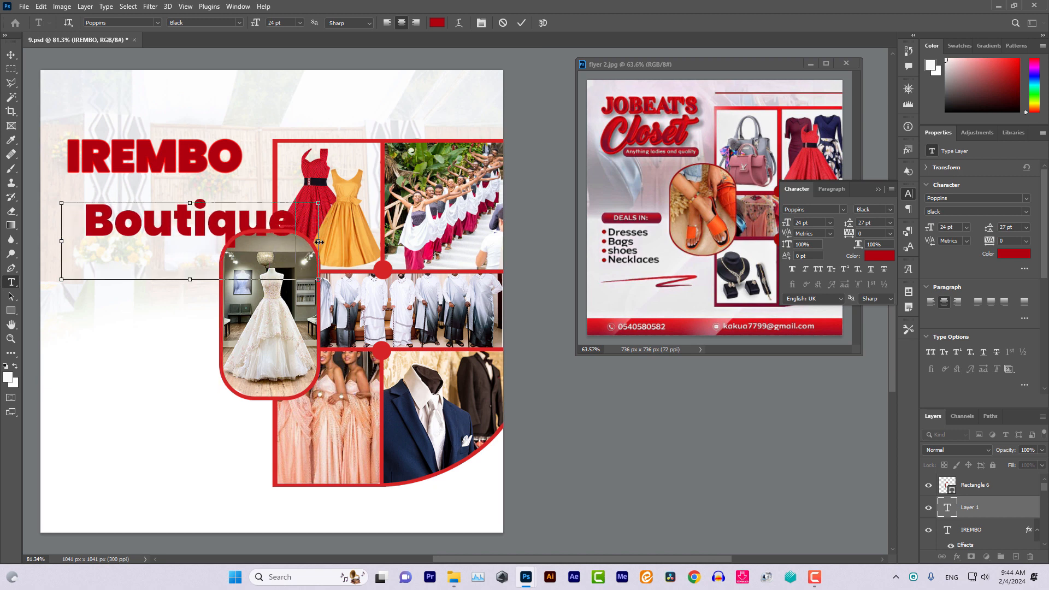
pyautogui.hotkey('ctrl', 'a')
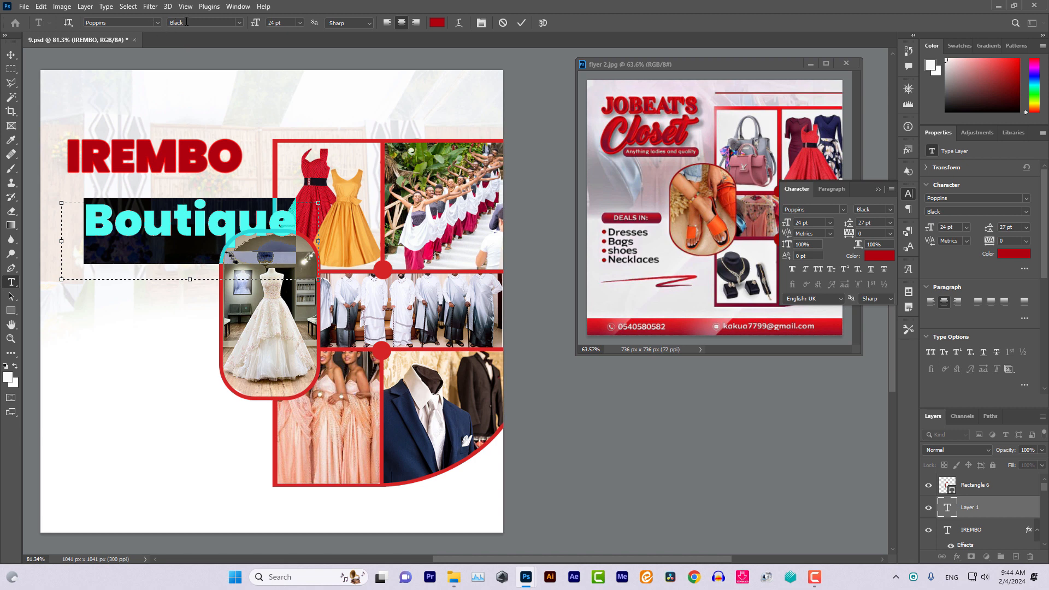
# Set Boutique in Flower garden Regular with colour 000000
pyautogui.click(149, 23)
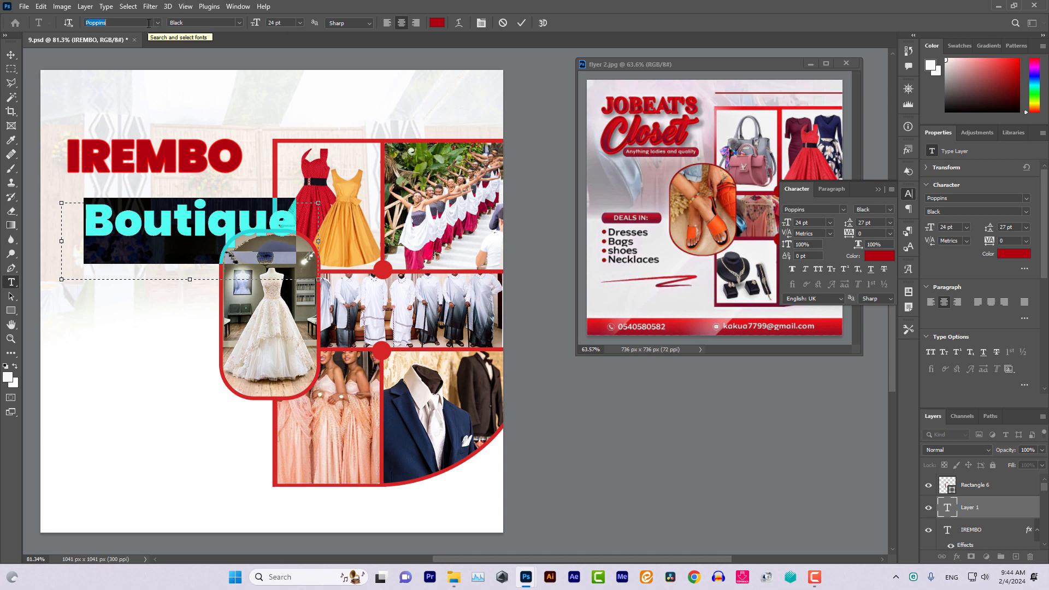
pyautogui.write('flo')
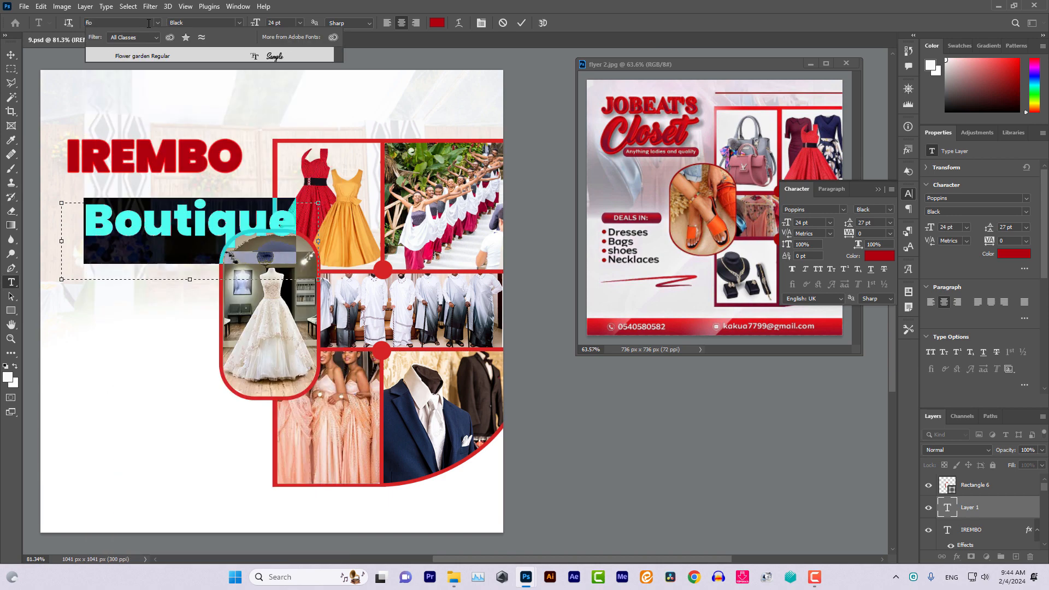
pyautogui.click(143, 55)
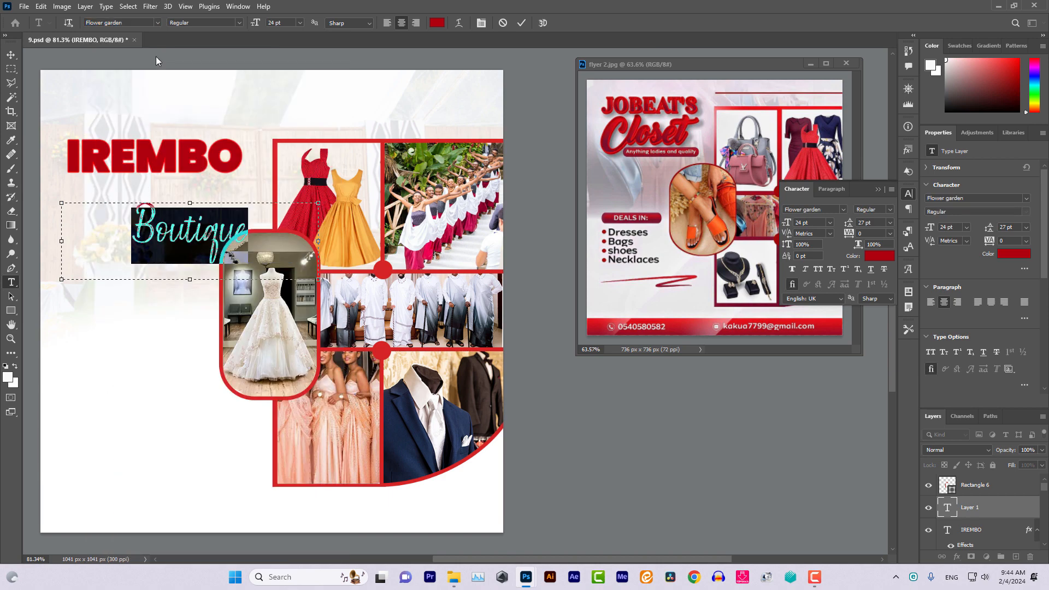
pyautogui.click(437, 22)
pyautogui.click(883, 343)
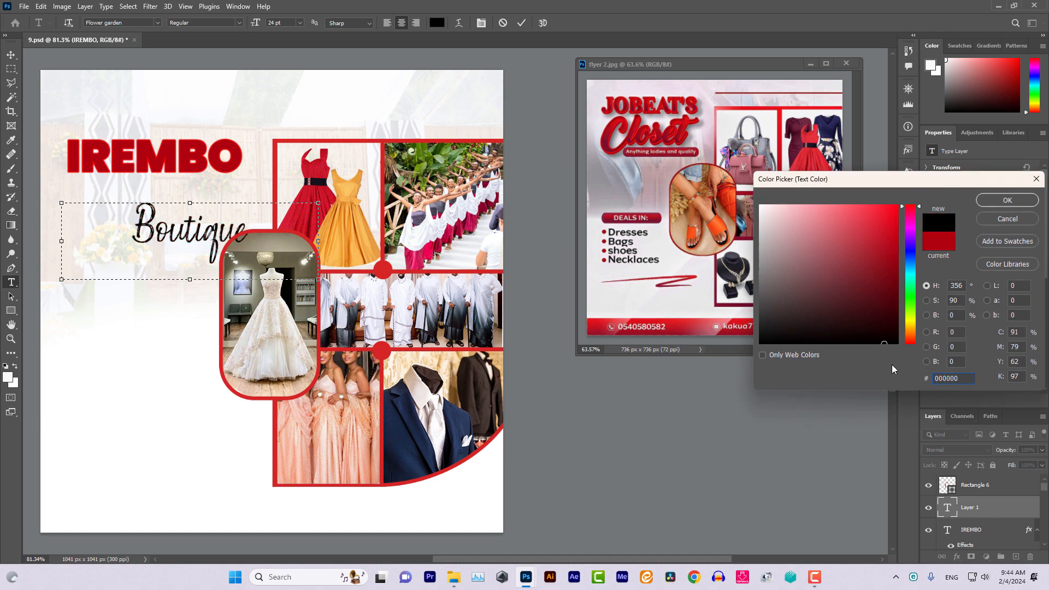
pyautogui.click(1007, 200)
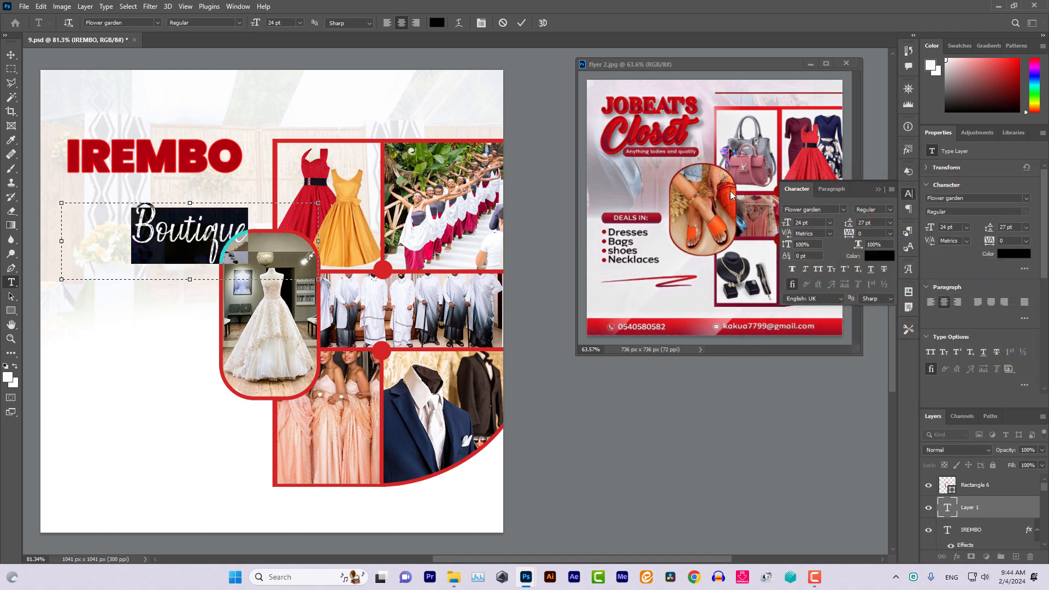
pyautogui.click(11, 57)
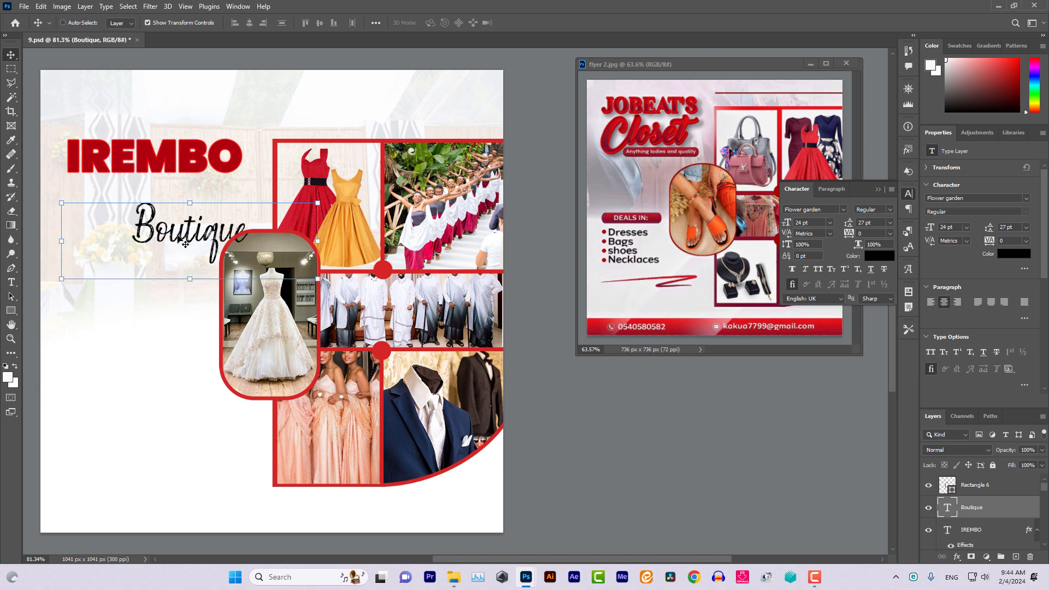
# Tuck Boutique under IREMBO, enlarged to about 109% and tilted -17°, then hide transform controls
pyautogui.moveTo(180, 241); pyautogui.dragTo(136, 197)
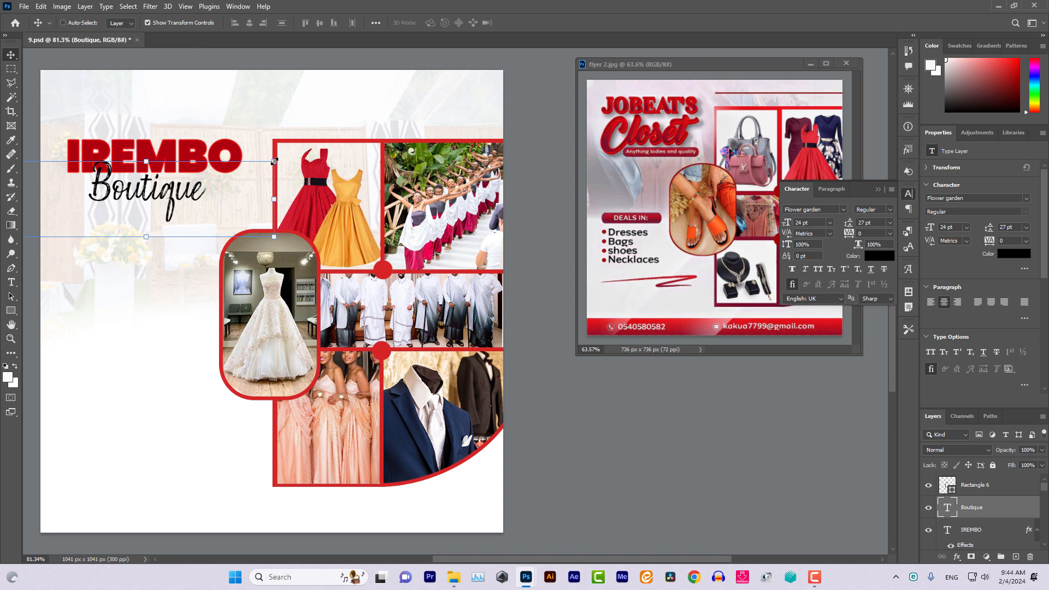
pyautogui.moveTo(274, 161); pyautogui.dragTo(298, 153)
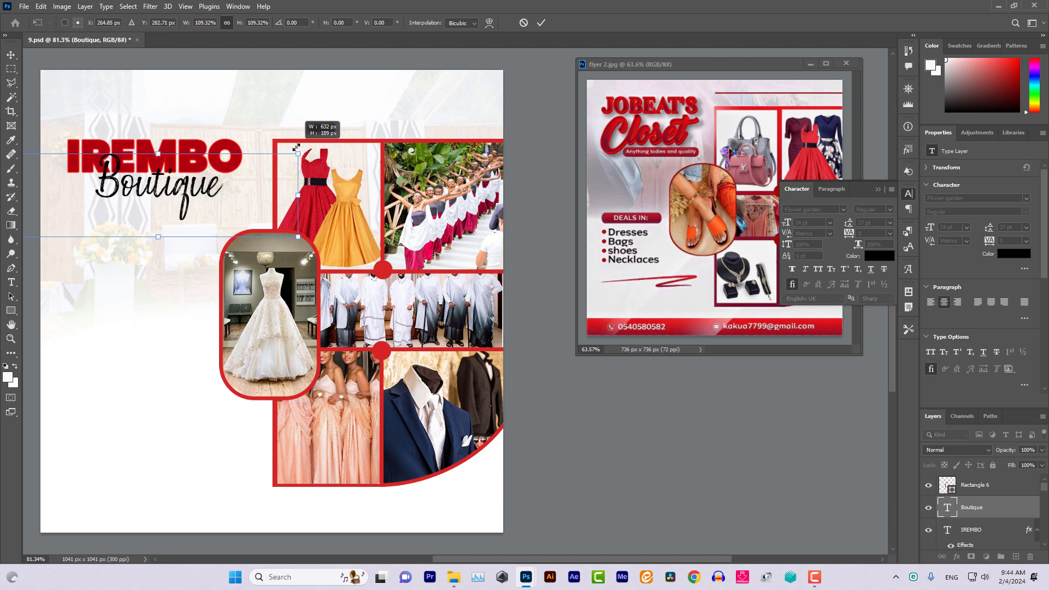
pyautogui.click(11, 55)
pyautogui.moveTo(157, 191); pyautogui.dragTo(140, 196)
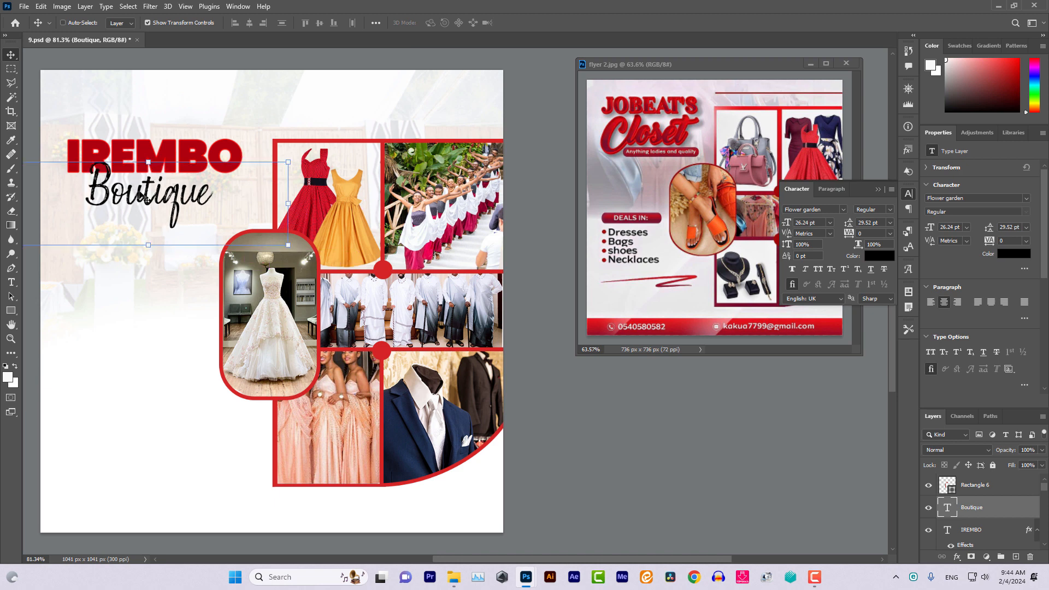
pyautogui.moveTo(151, 148); pyautogui.dragTo(135, 150)
pyautogui.moveTo(152, 201); pyautogui.dragTo(154, 198)
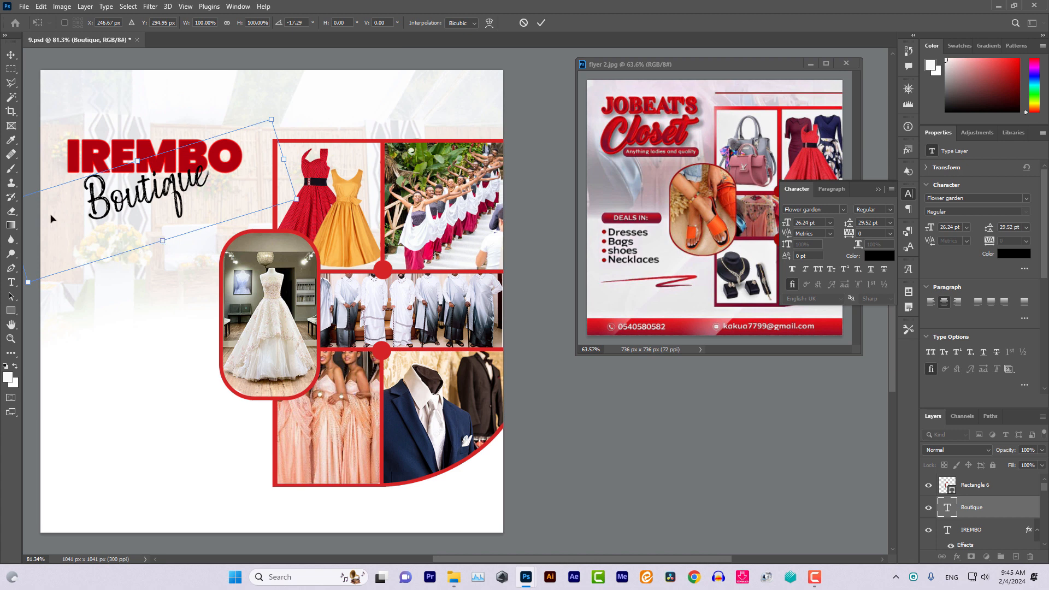
pyautogui.click(11, 54)
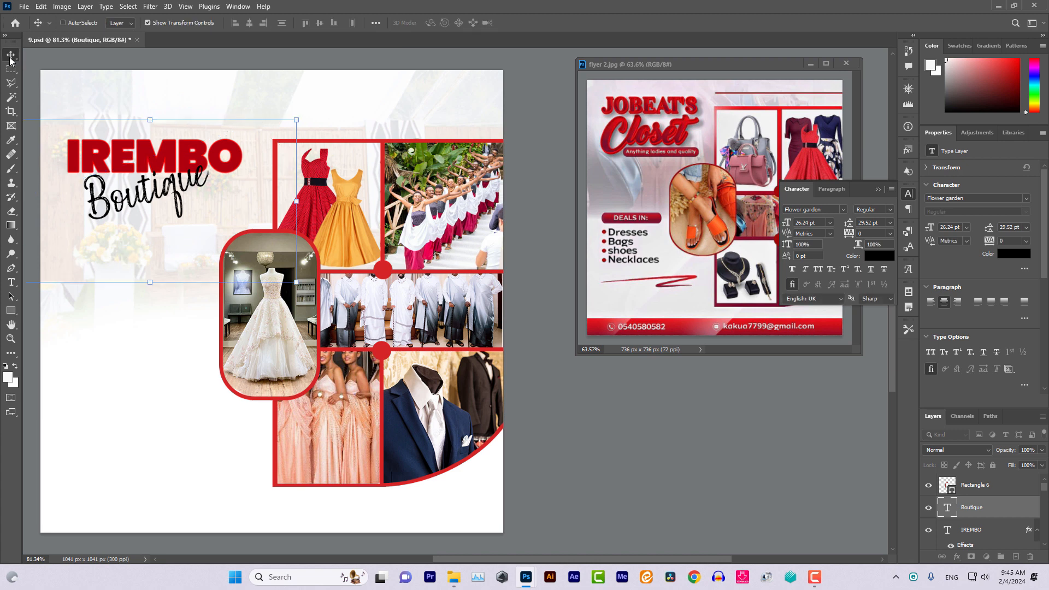
pyautogui.click(148, 23)
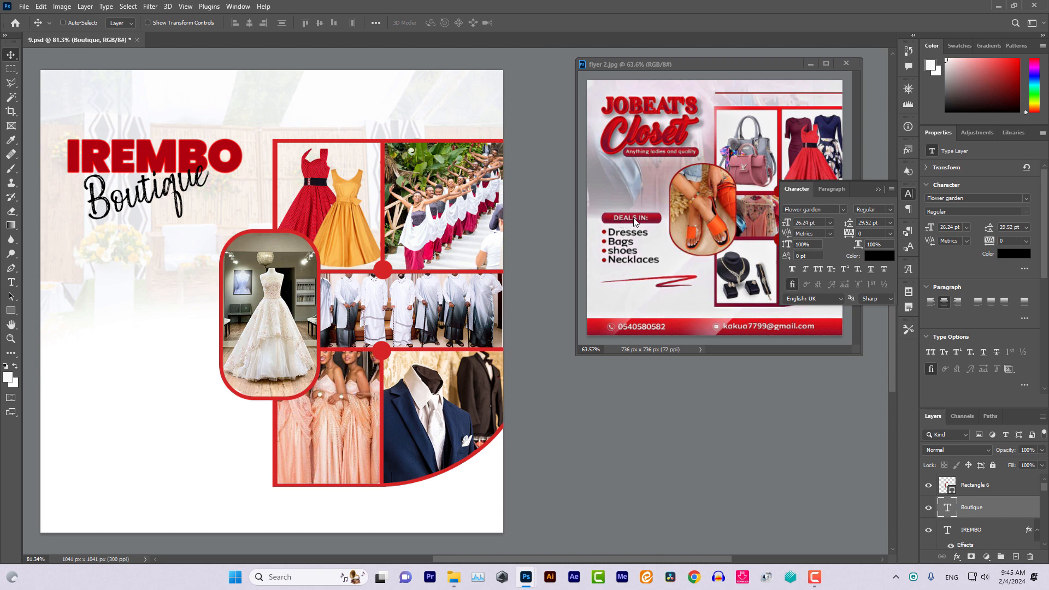
# Create a new empty layer above Boutique
pyautogui.click(11, 283)
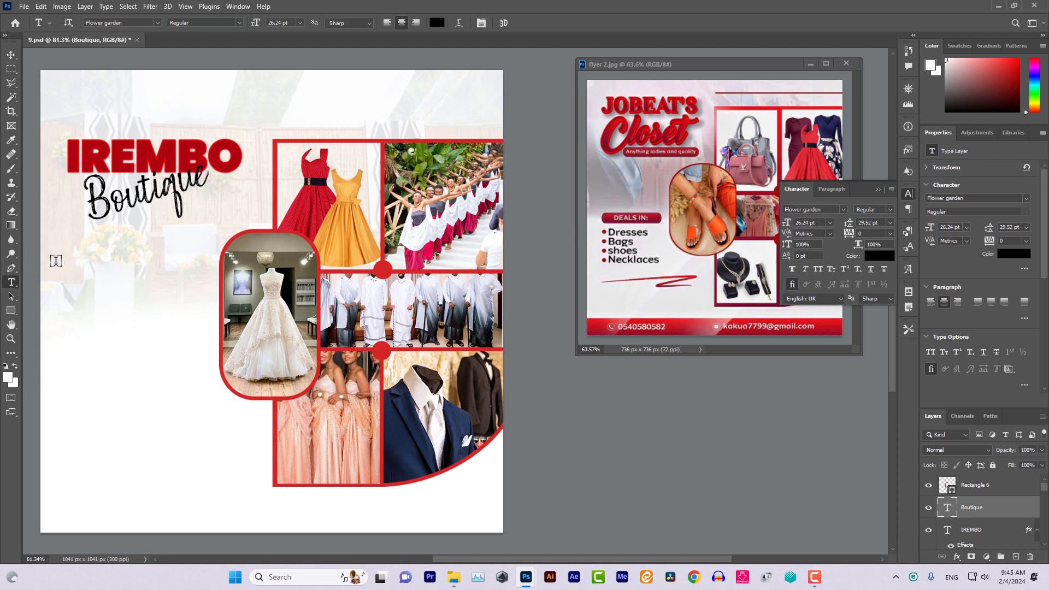
pyautogui.click(49, 23)
pyautogui.click(1015, 557)
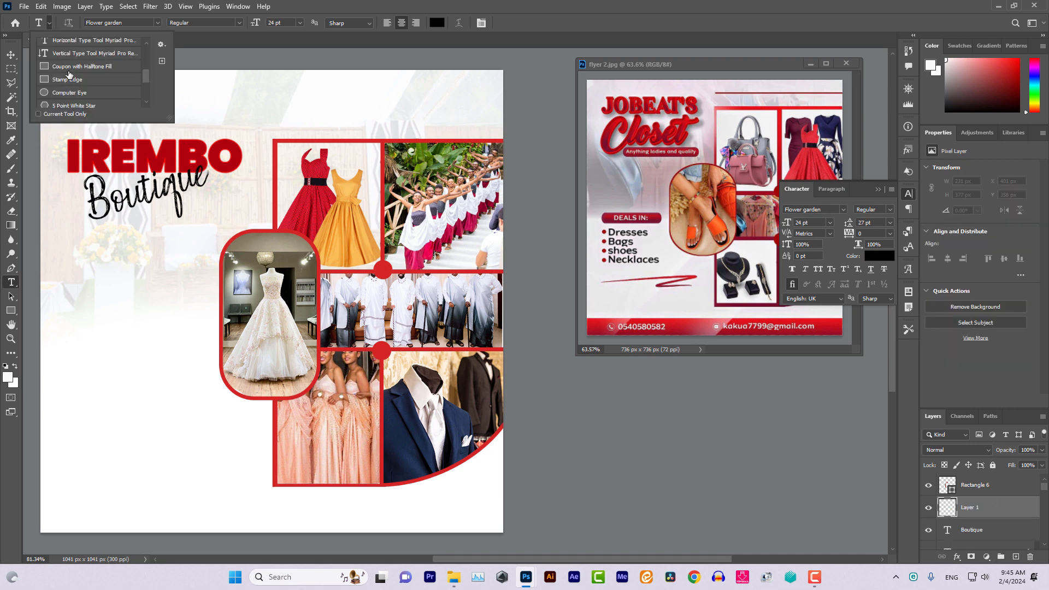
# Draw a rounded bar below the Boutique title and fill it with the flyer's red af020f
pyautogui.click(67, 70)
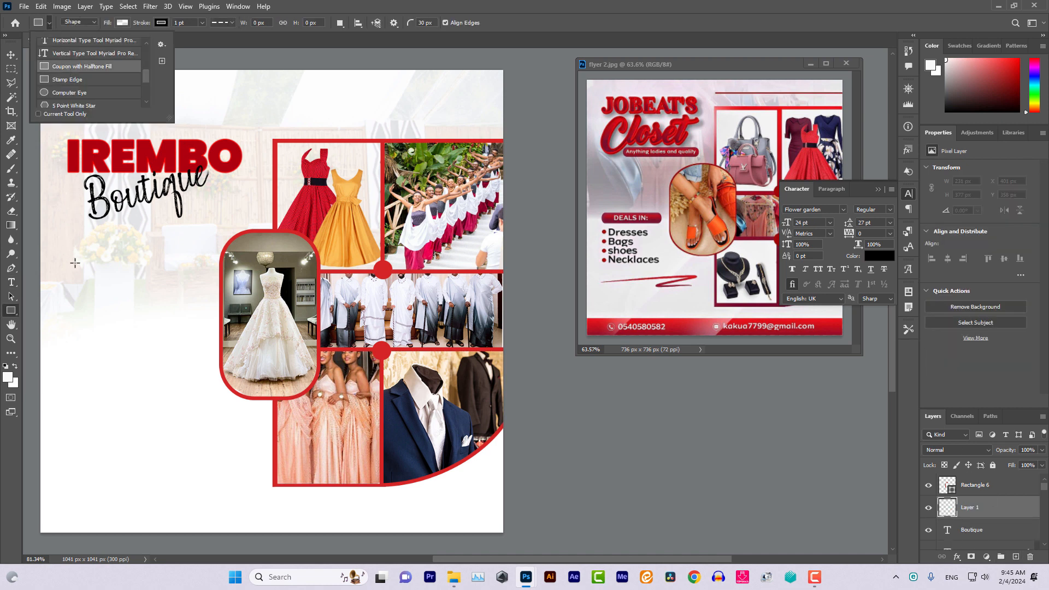
pyautogui.moveTo(75, 263); pyautogui.dragTo(191, 279)
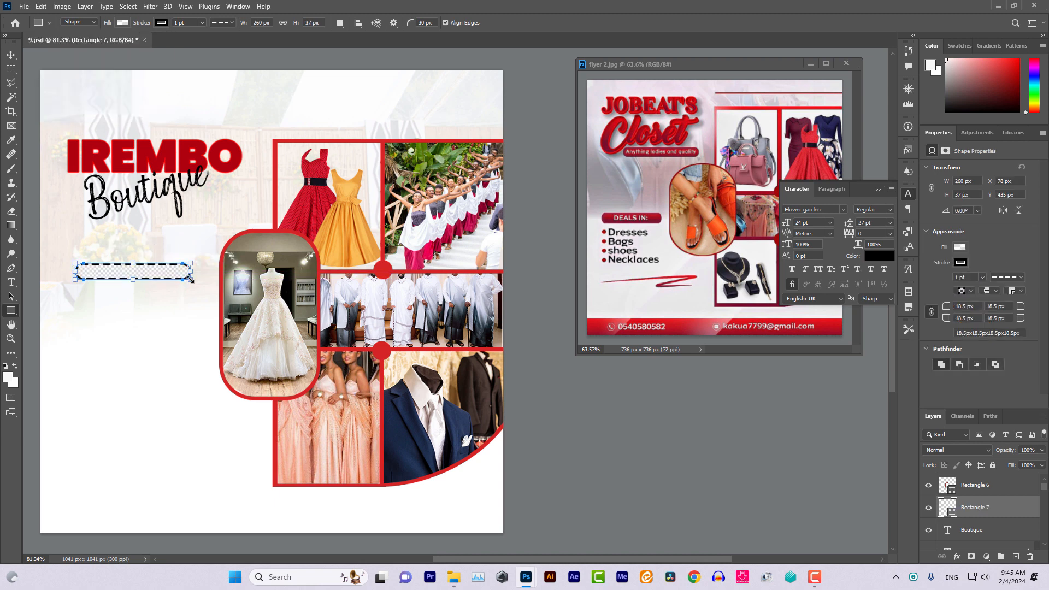
pyautogui.click(125, 22)
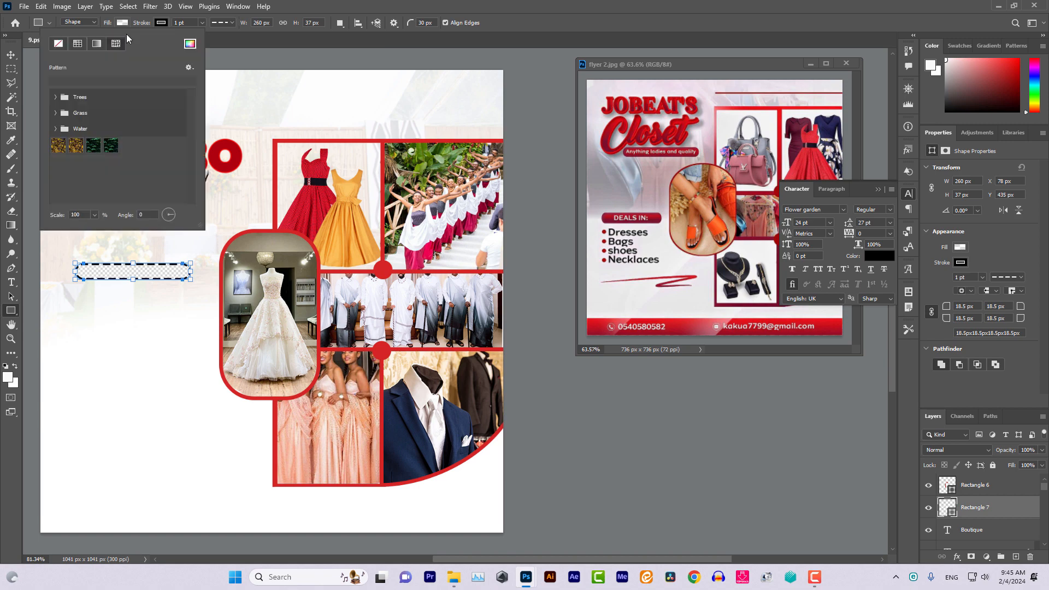
pyautogui.click(191, 46)
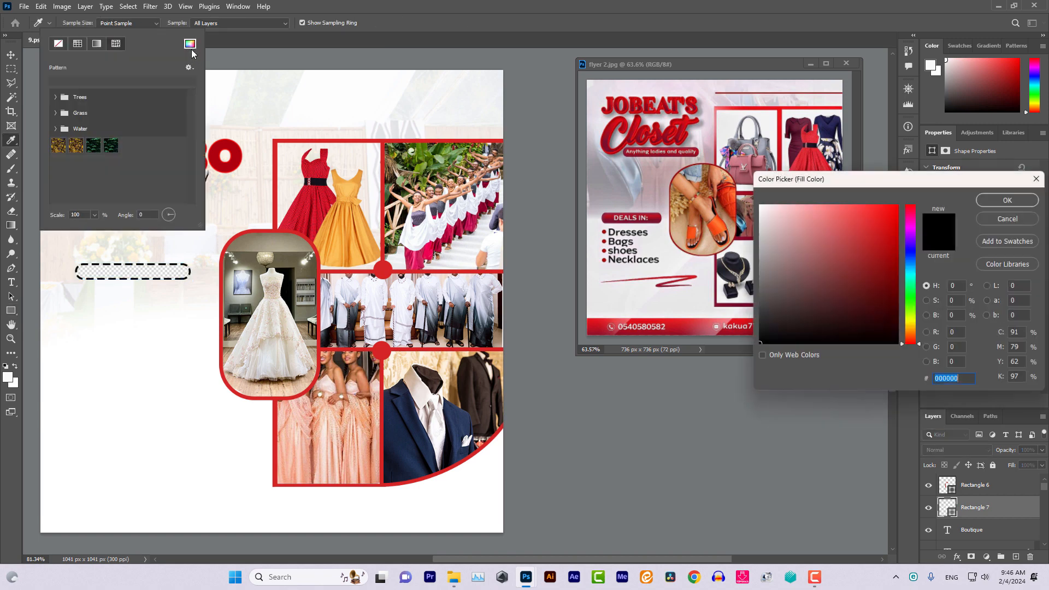
pyautogui.click(220, 150)
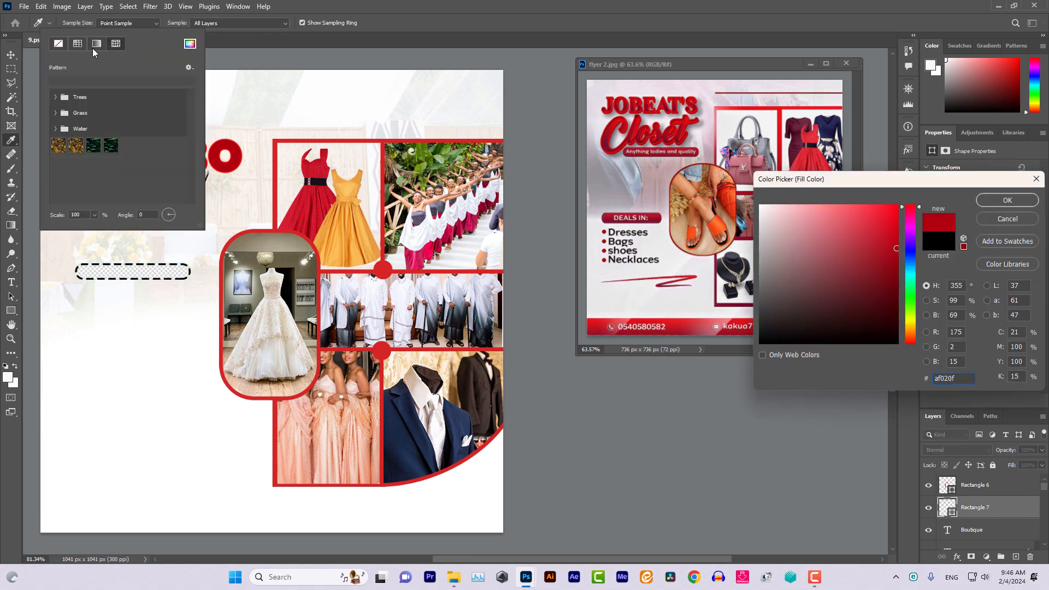
pyautogui.click(157, 24)
pyautogui.click(159, 31)
pyautogui.click(1015, 203)
# Set the bar's stroke to 0 pt and widen it to 288 px
pyautogui.click(202, 23)
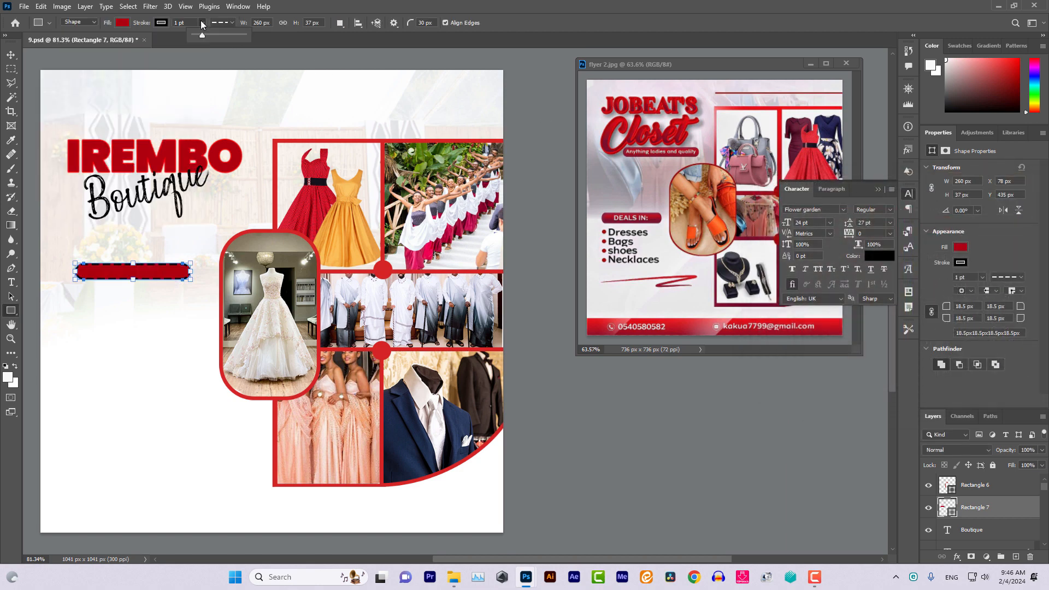
pyautogui.moveTo(201, 37); pyautogui.dragTo(194, 36)
pyautogui.moveTo(192, 271); pyautogui.dragTo(204, 270)
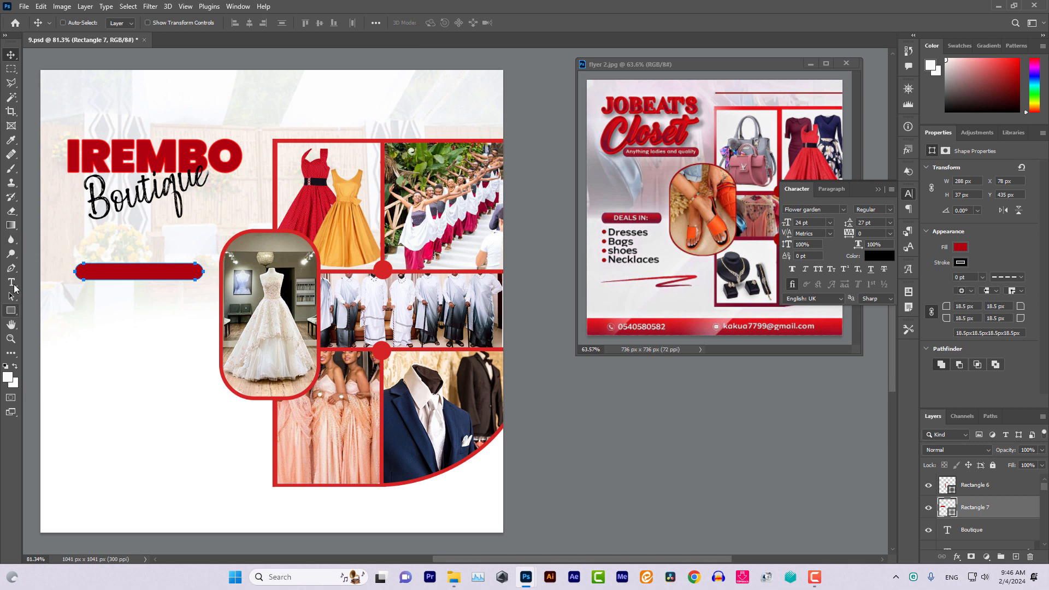
pyautogui.click(11, 282)
# Create a text box below the red bar and type the heading 'Ibyo tubafitiye'
pyautogui.moveTo(62, 314); pyautogui.dragTo(181, 372)
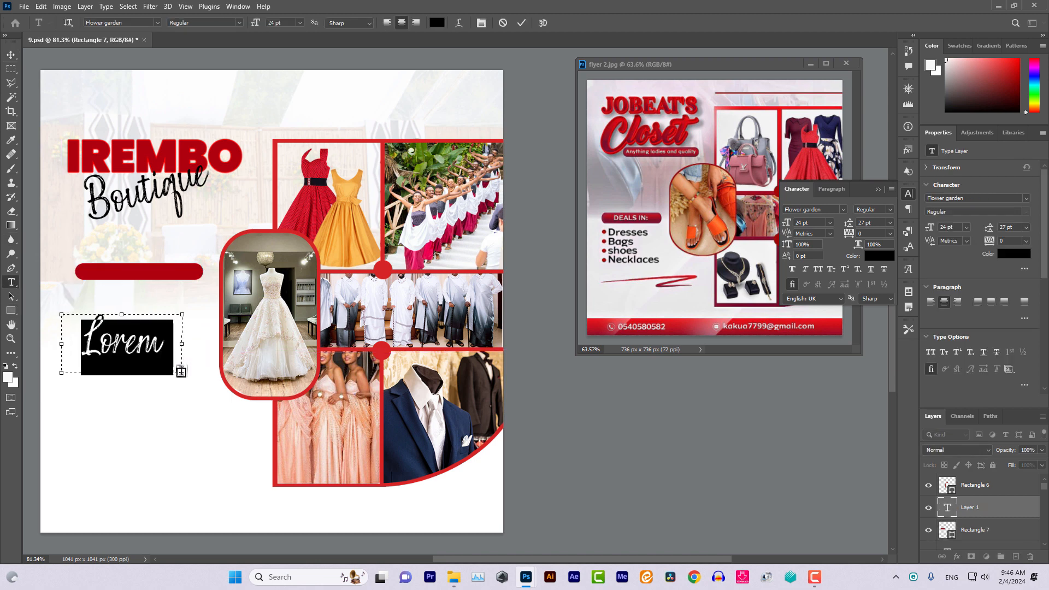
pyautogui.write('Ibyo')
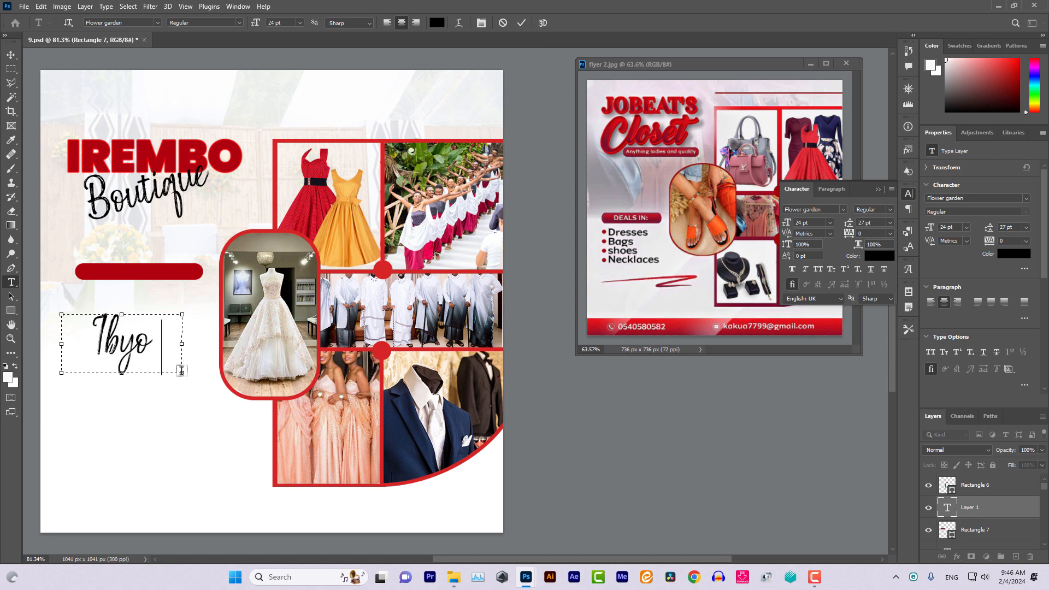
pyautogui.write(' ti')
pyautogui.press('BackSpace')
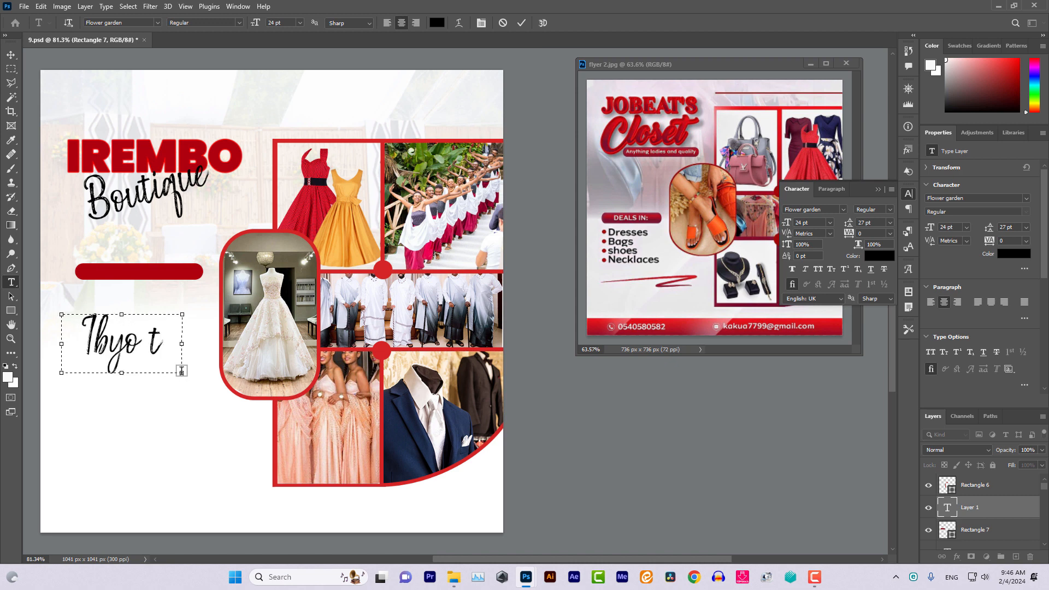
pyautogui.write('u')
pyautogui.press('BackSpace')
pyautogui.press('BackSpace')
pyautogui.press('BackSpace')
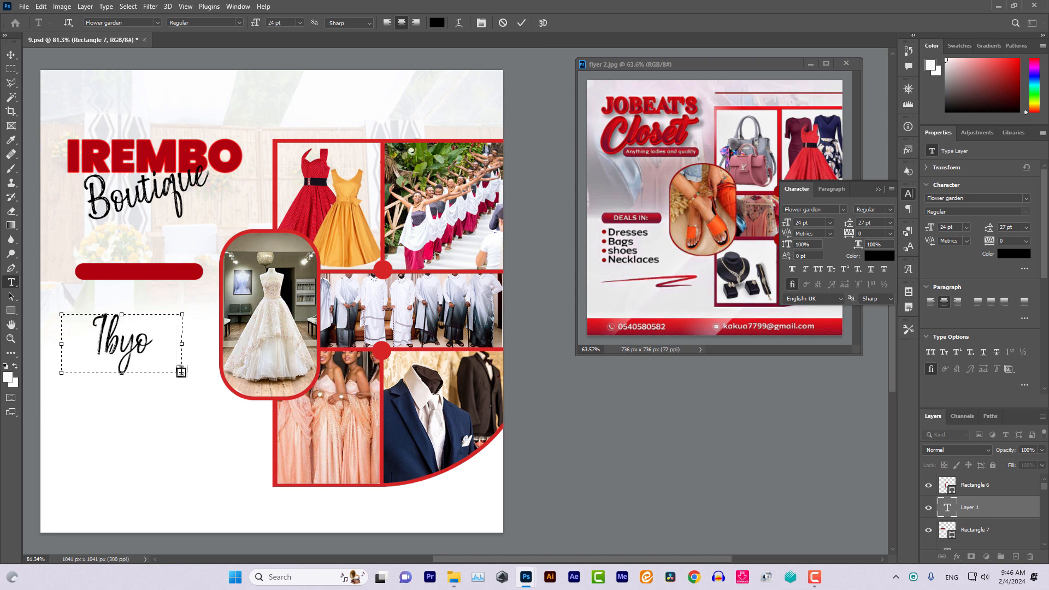
pyautogui.hotkey('ctrl', 'a')
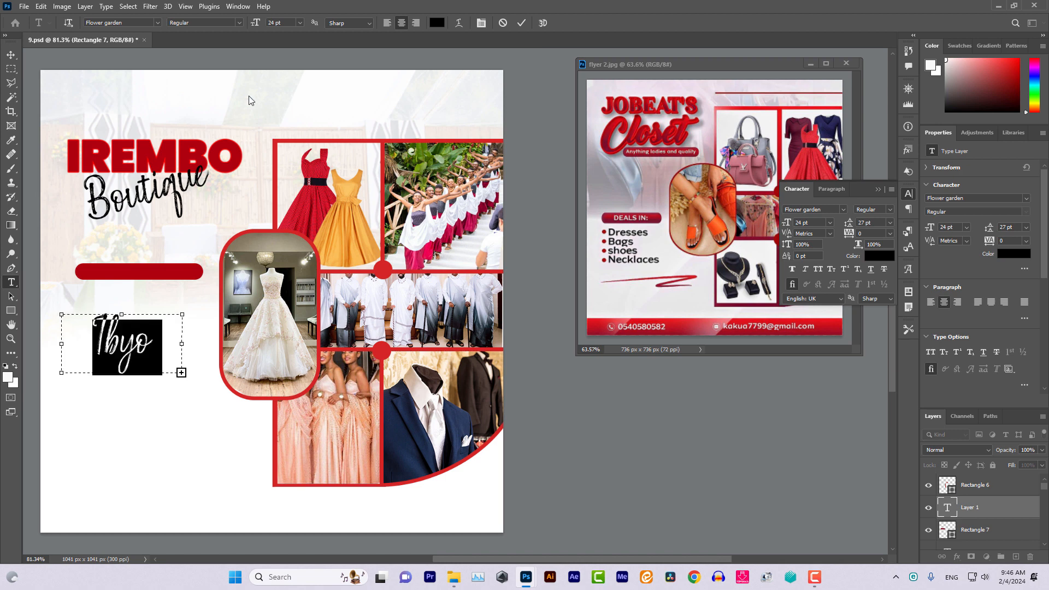
pyautogui.scroll(-12, 285, 22)
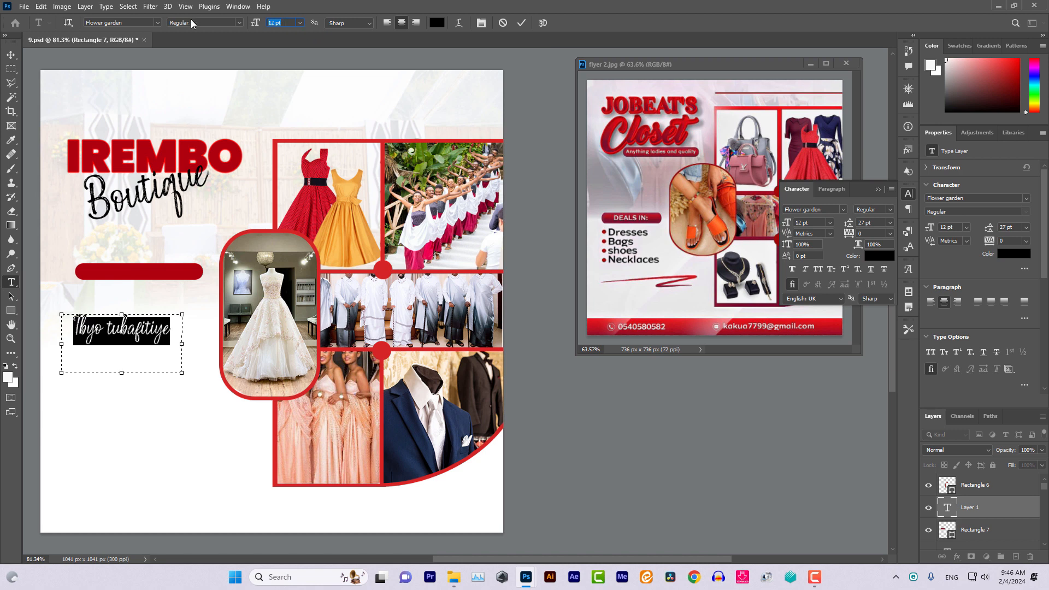
# Set the heading font to Poppins SemiBold at 7 pt
pyautogui.click(84, 23)
pyautogui.moveTo(125, 23); pyautogui.dragTo(83, 24)
pyautogui.write('pop')
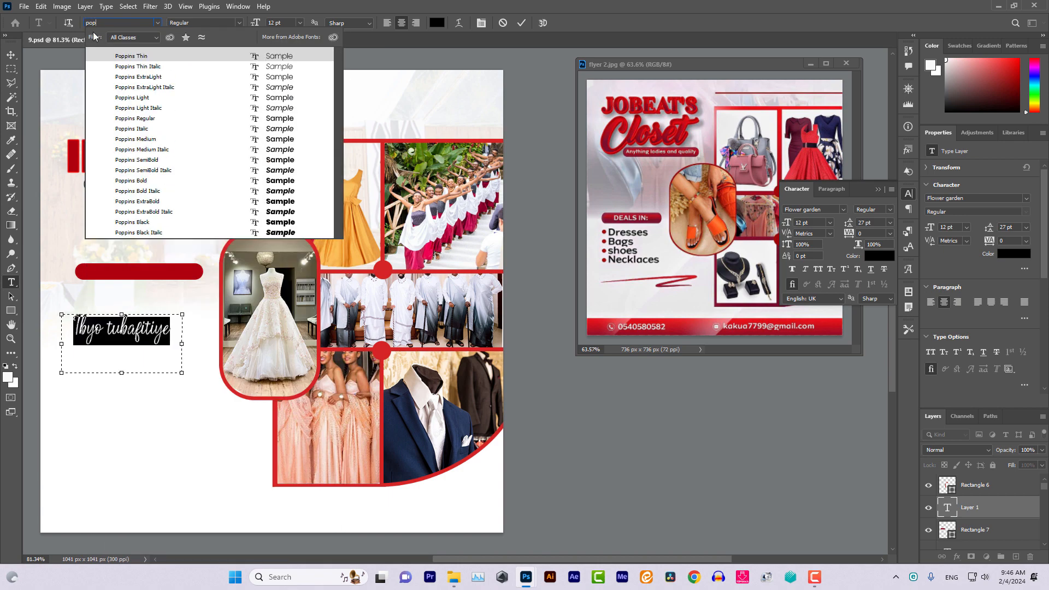
pyautogui.click(266, 160)
pyautogui.press('Down')
pyautogui.press('Down')
pyautogui.press('Down')
pyautogui.press('Down')
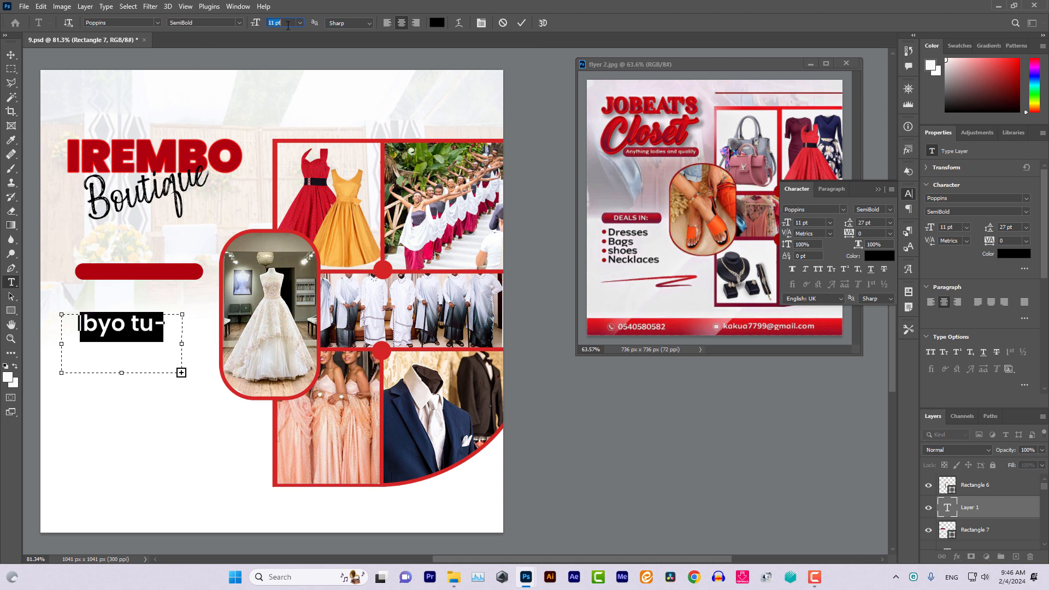
pyautogui.press('Down')
pyautogui.press('Down')
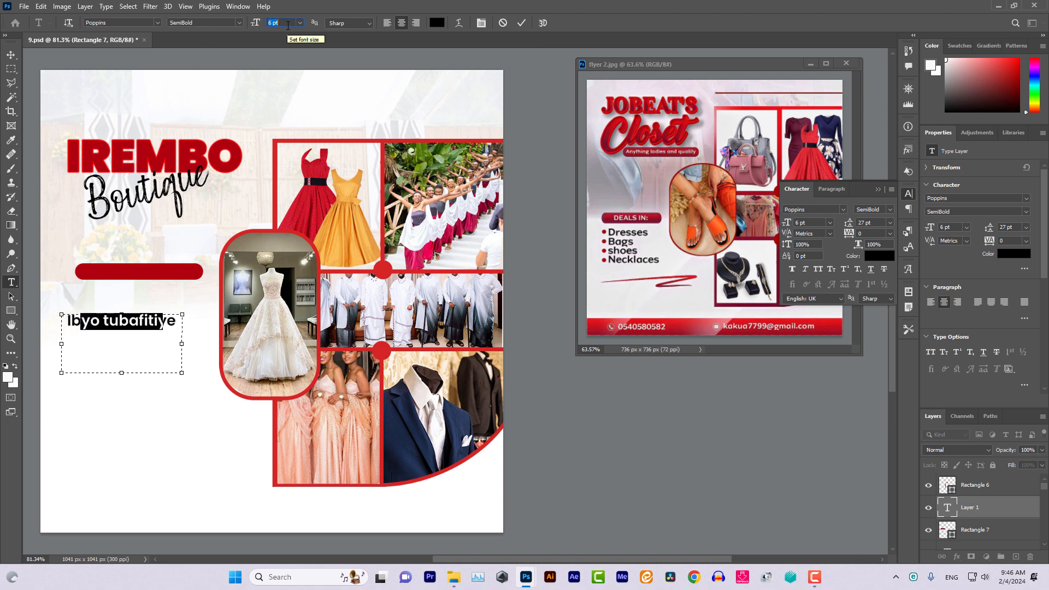
pyautogui.press('Up')
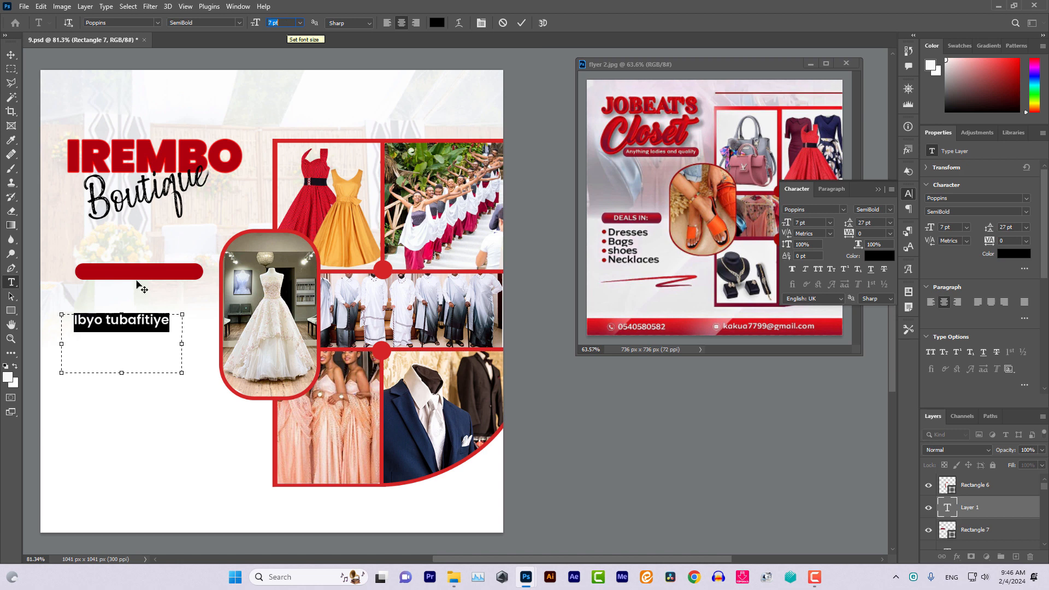
# End the heading with a colon and colour it white (ffffff)
pyautogui.click(92, 319)
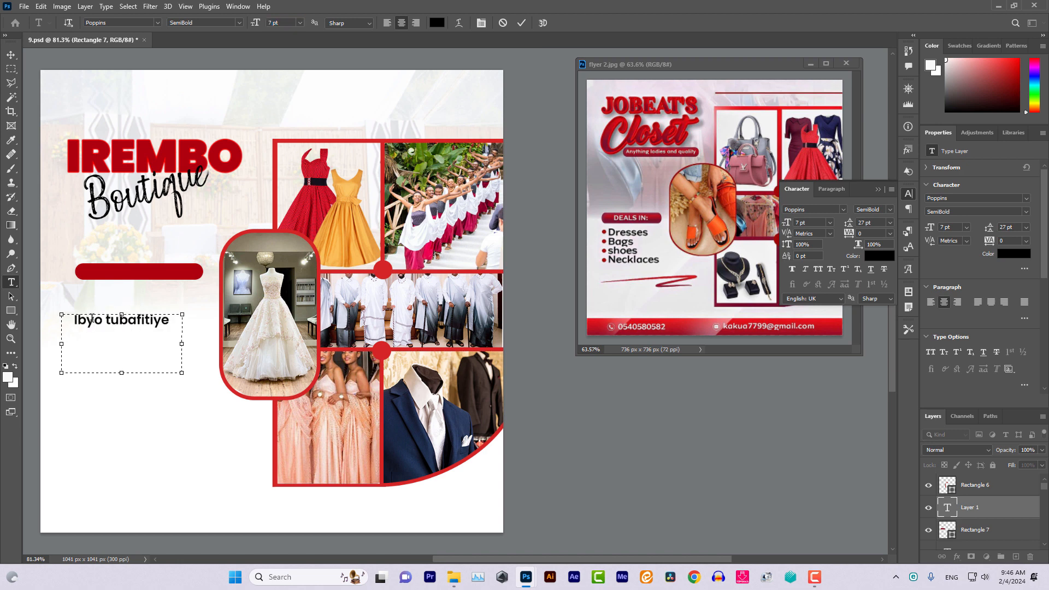
pyautogui.write(':')
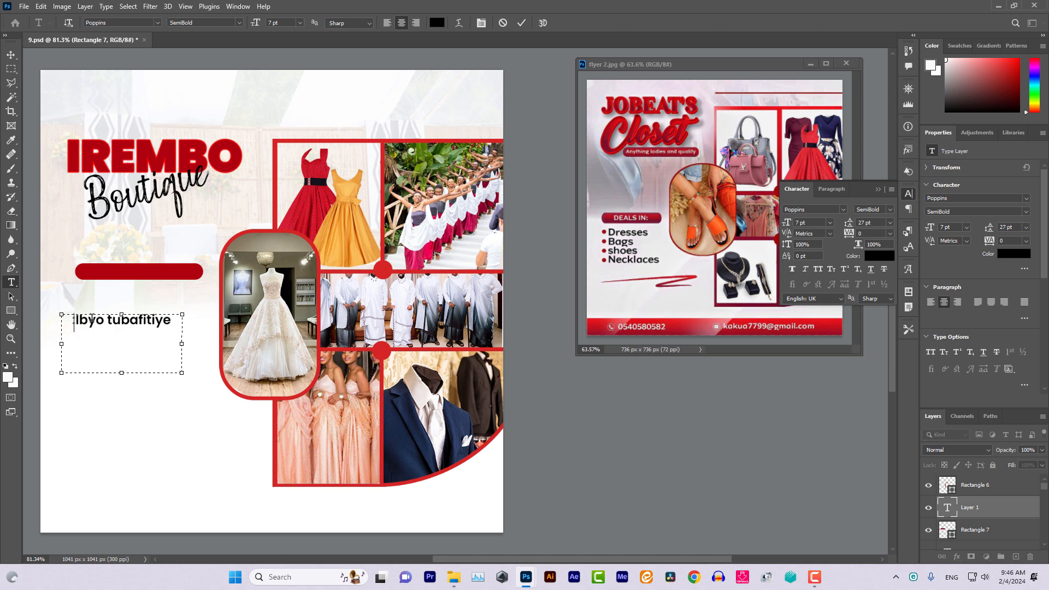
pyautogui.press('BackSpace')
pyautogui.click(168, 323)
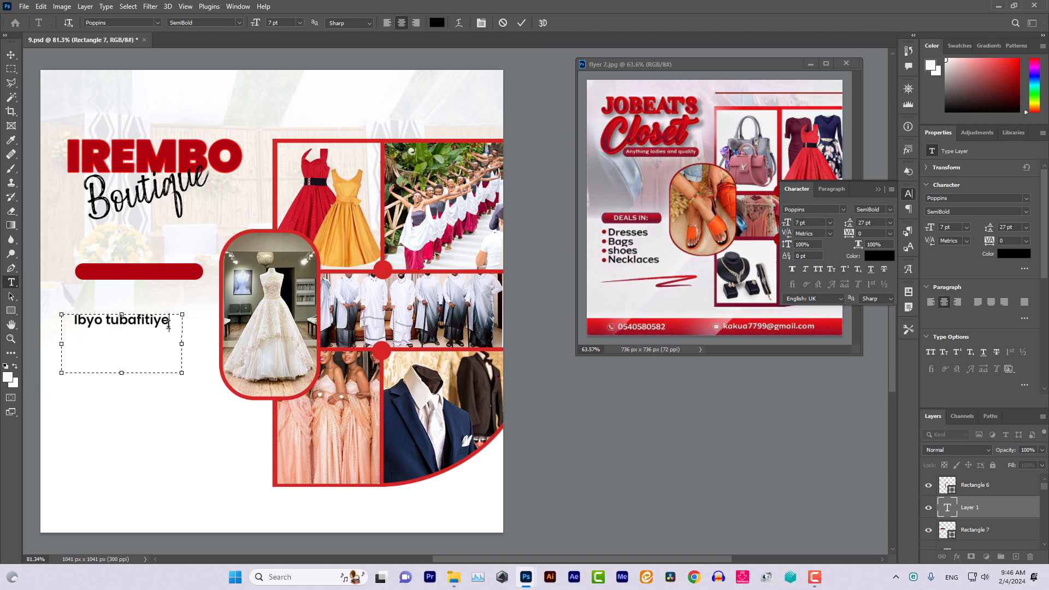
pyautogui.write(':')
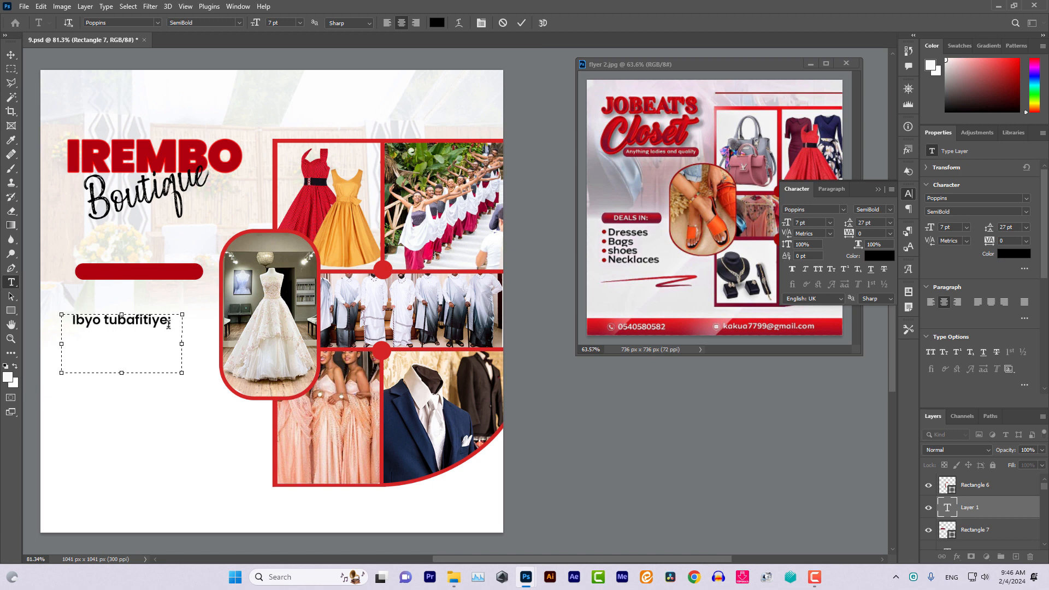
pyautogui.hotkey('ctrl', 'a')
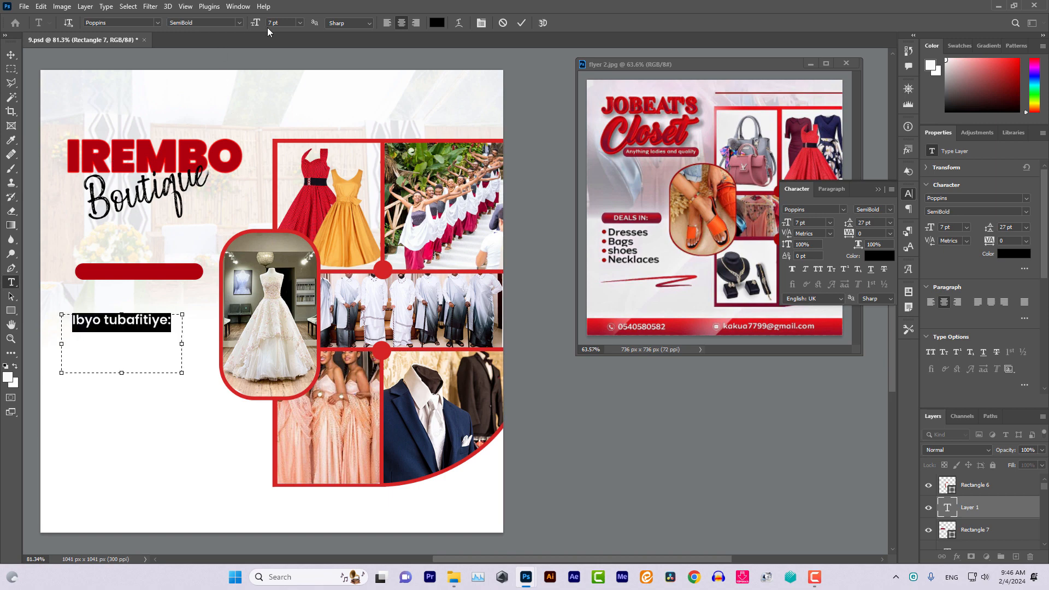
pyautogui.click(437, 22)
pyautogui.write('ffffff')
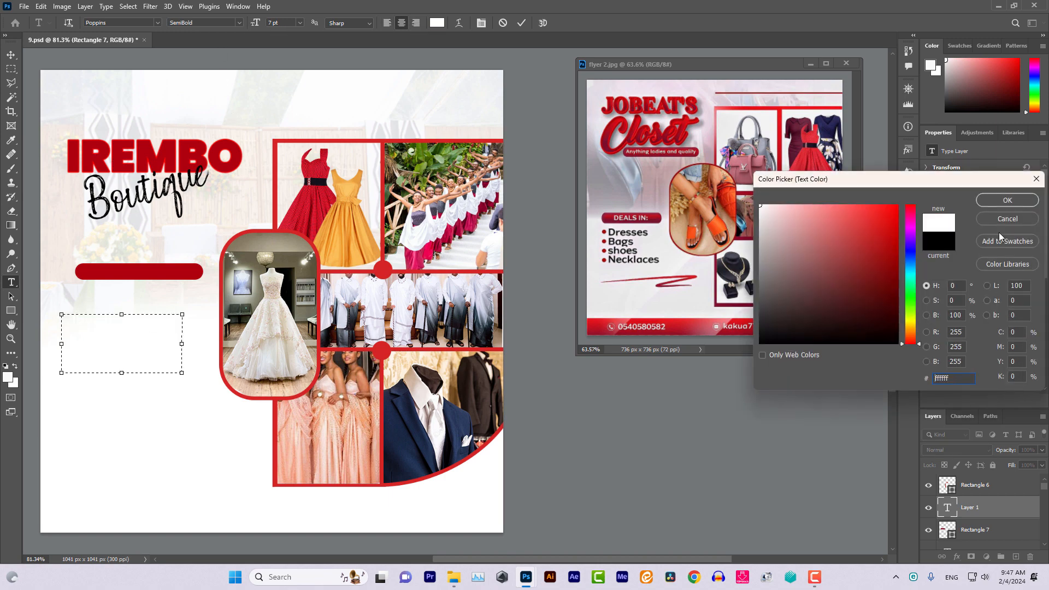
pyautogui.click(1009, 201)
# Move the white heading onto the red bar and centre it
pyautogui.click(11, 55)
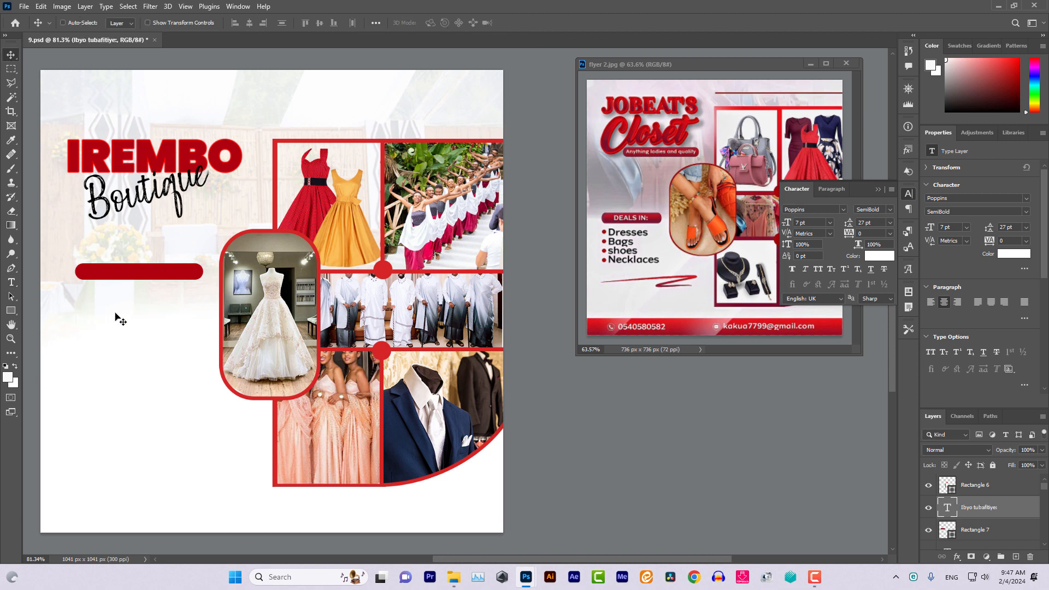
pyautogui.moveTo(129, 317); pyautogui.dragTo(168, 277)
pyautogui.press('Left')
pyautogui.press('Left')
pyautogui.press('Left')
pyautogui.press('Left')
pyautogui.press('Left')
pyautogui.press('Left')
pyautogui.press('Left')
pyautogui.press('Left')
pyautogui.press('Left')
pyautogui.press('Left')
pyautogui.press('Left')
pyautogui.press('Left')
pyautogui.press('Left')
pyautogui.press('Left')
pyautogui.press('Left')
pyautogui.press('Left')
pyautogui.press('Up')
pyautogui.press('Up')
pyautogui.press('Up')
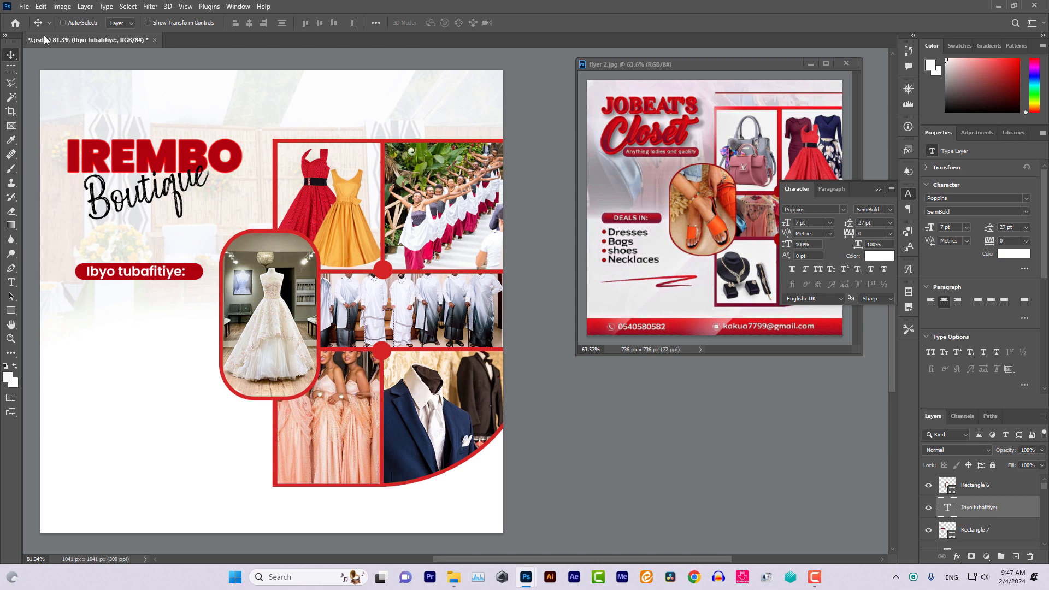
# Draw a small outline-free circle below the bar, filled with the flyer's red
pyautogui.click(50, 23)
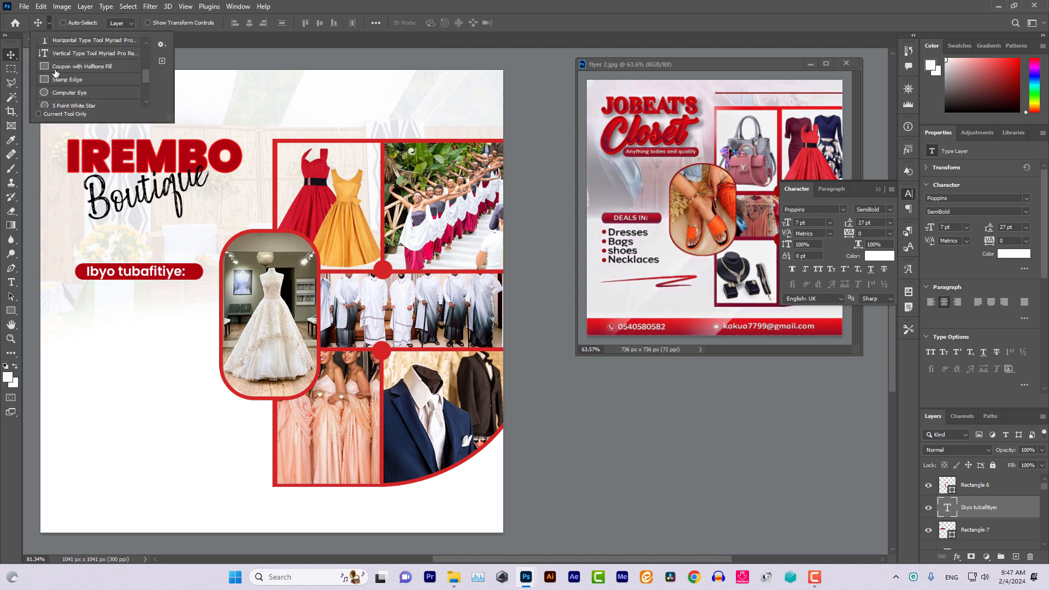
pyautogui.scroll(-1, 63, 83)
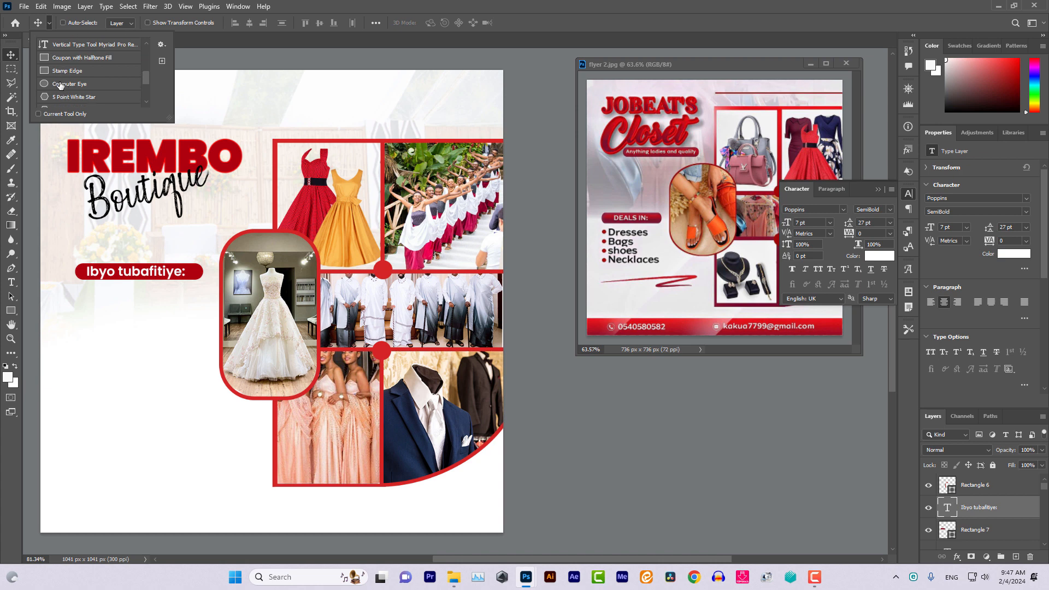
pyautogui.click(64, 85)
pyautogui.moveTo(68, 311); pyautogui.dragTo(74, 317)
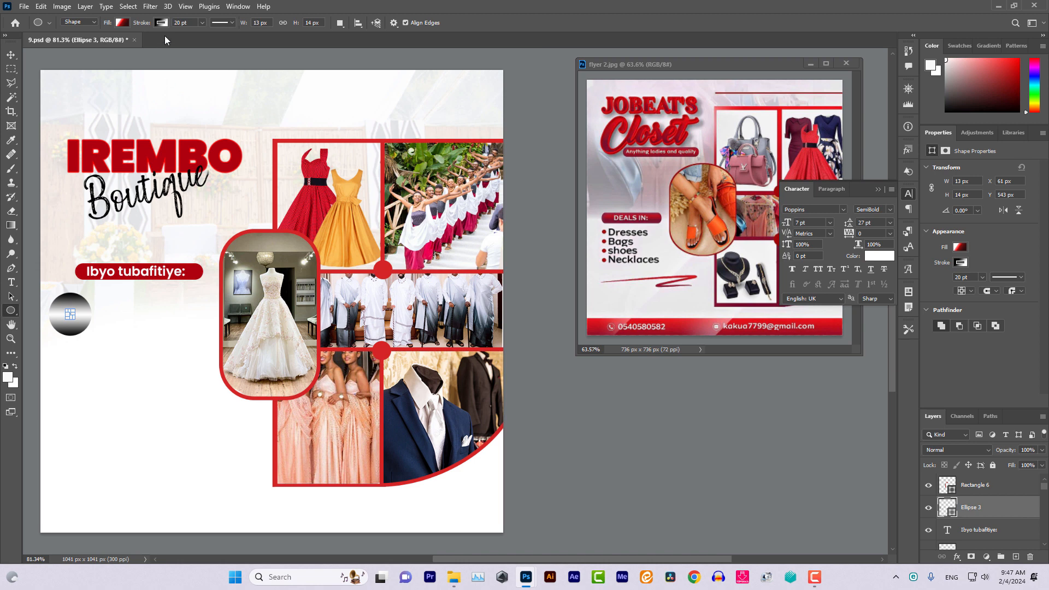
pyautogui.moveTo(205, 35); pyautogui.dragTo(175, 35)
pyautogui.click(130, 23)
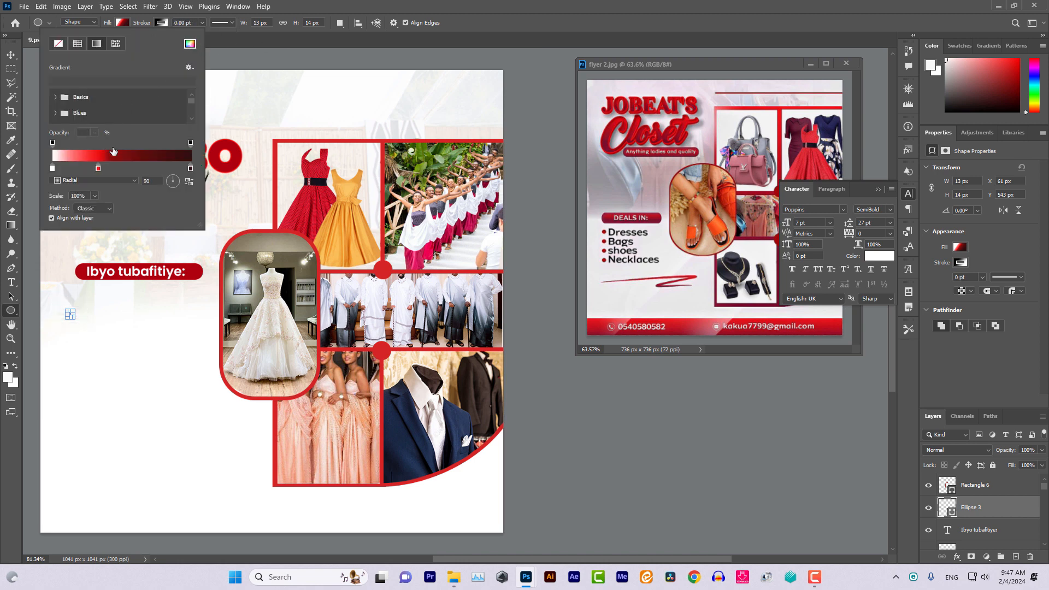
pyautogui.click(189, 44)
pyautogui.click(196, 269)
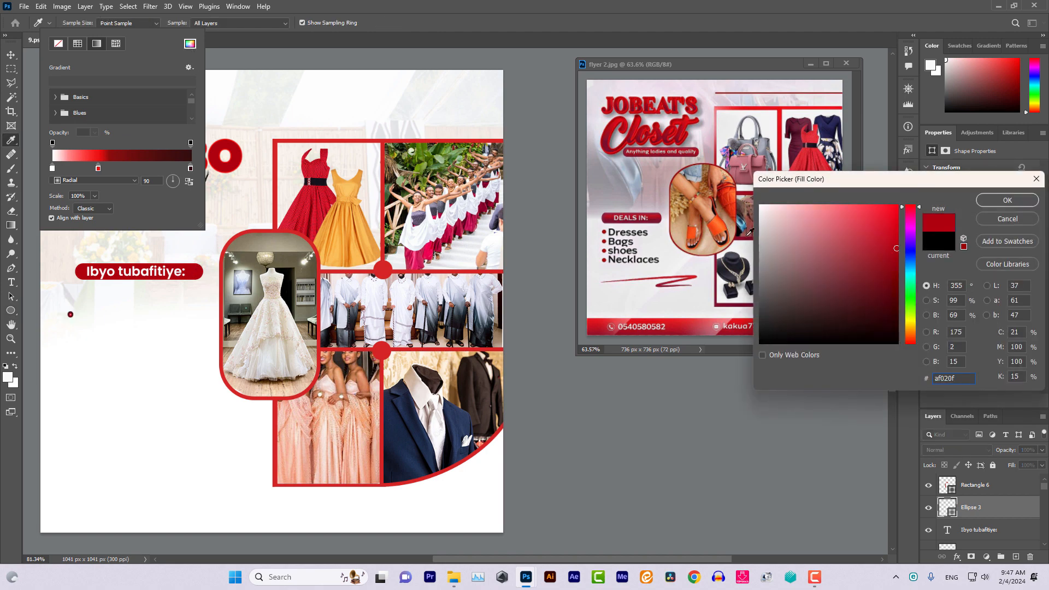
pyautogui.click(1002, 206)
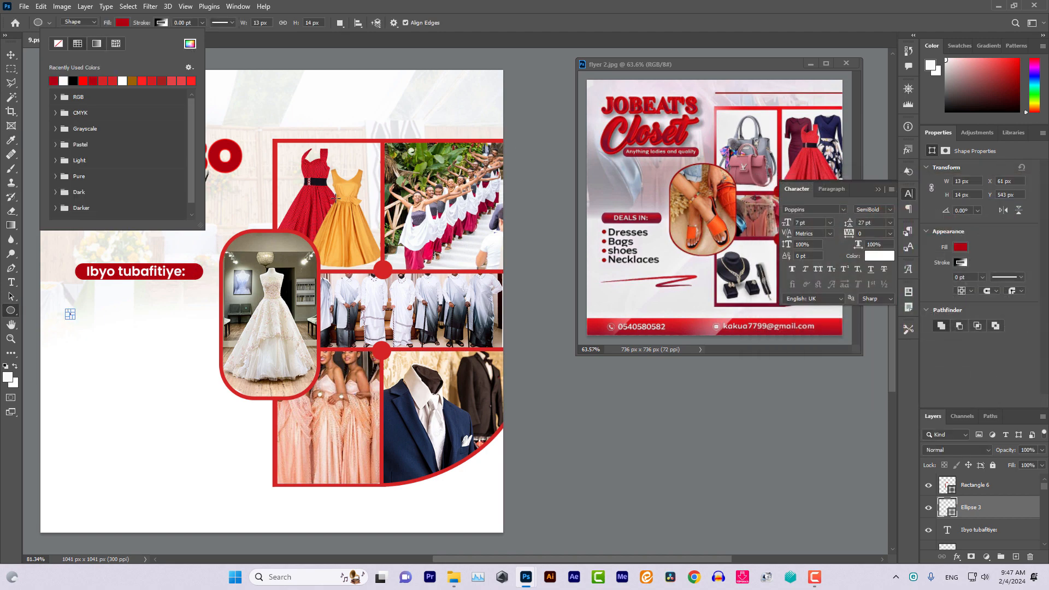
pyautogui.click(11, 54)
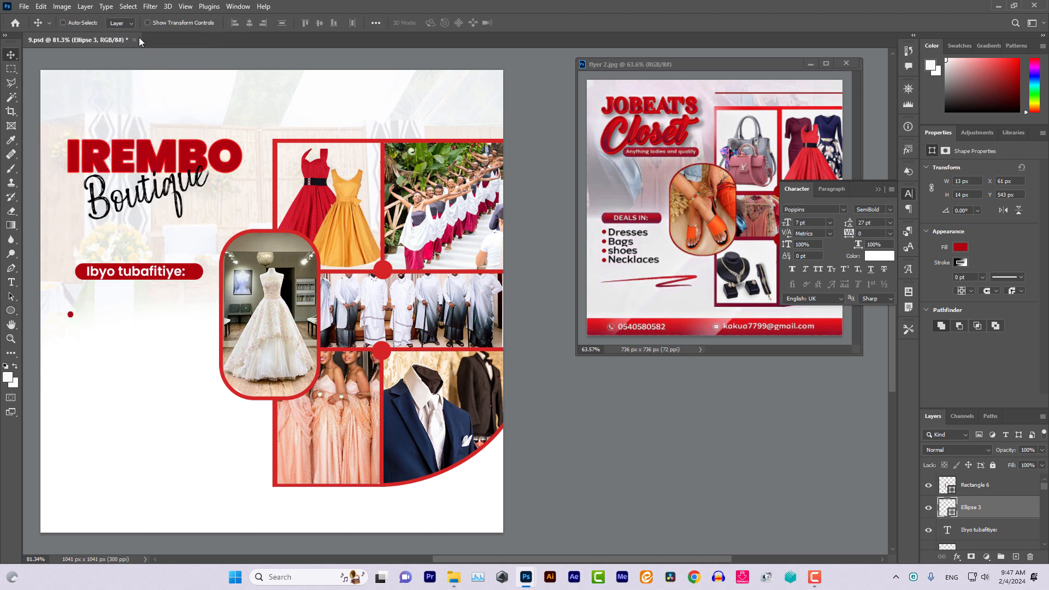
# Enlarge the red dot to about 21 × 23 px and nudge it into bullet position
pyautogui.click(147, 23)
pyautogui.moveTo(72, 314); pyautogui.dragTo(78, 323)
pyautogui.click(11, 55)
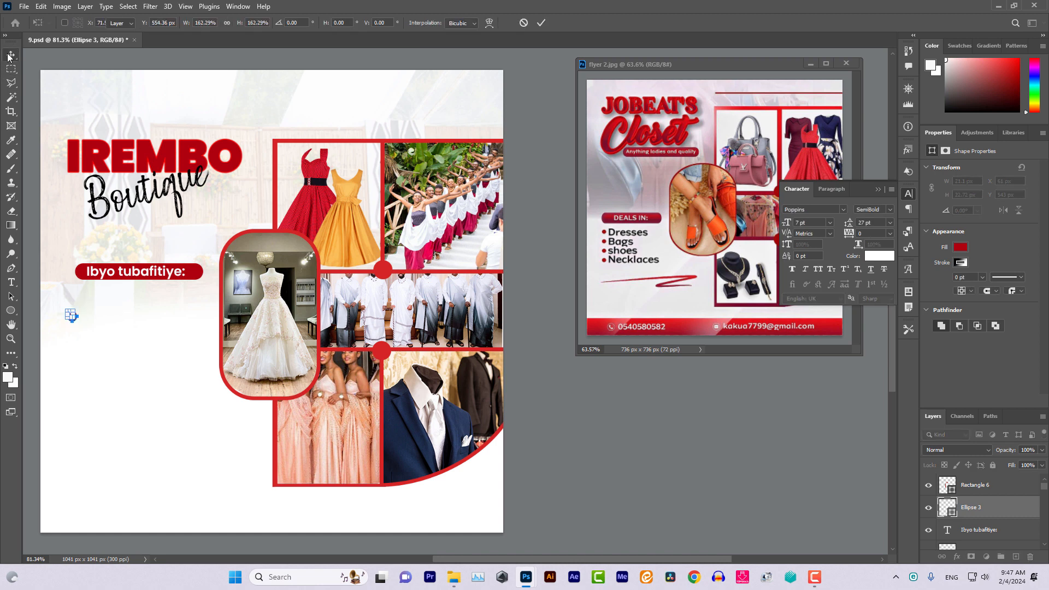
pyautogui.click(148, 23)
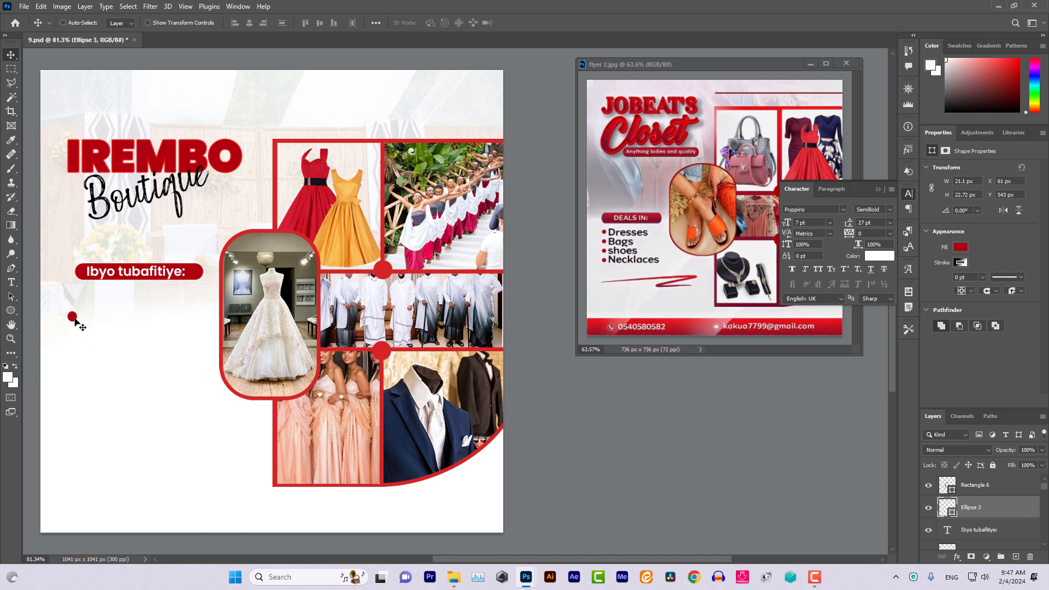
pyautogui.moveTo(73, 317); pyautogui.dragTo(79, 328)
pyautogui.press('t')
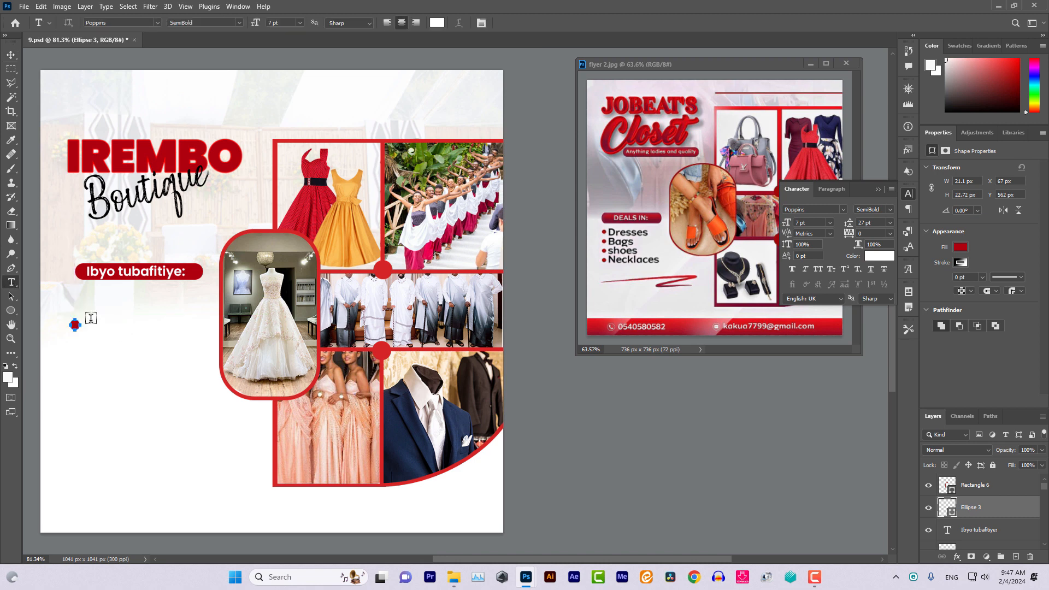
# Add black 5 pt 'Amakanzu y'abageni' text beside the first red bullet
pyautogui.moveTo(88, 319); pyautogui.dragTo(196, 352)
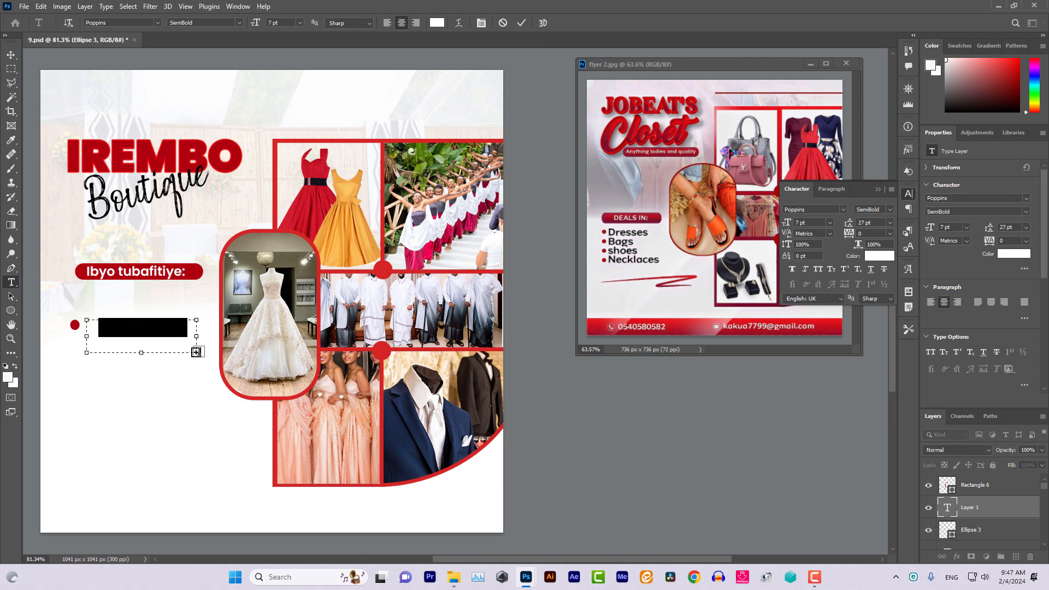
pyautogui.press('BackSpace')
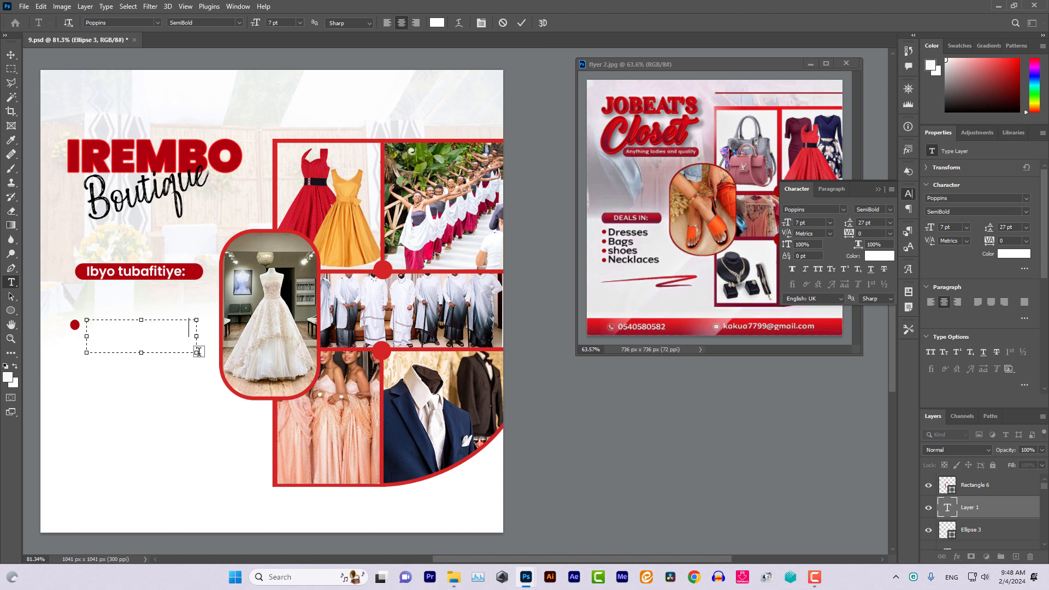
pyautogui.hotkey('ctrl', 'a')
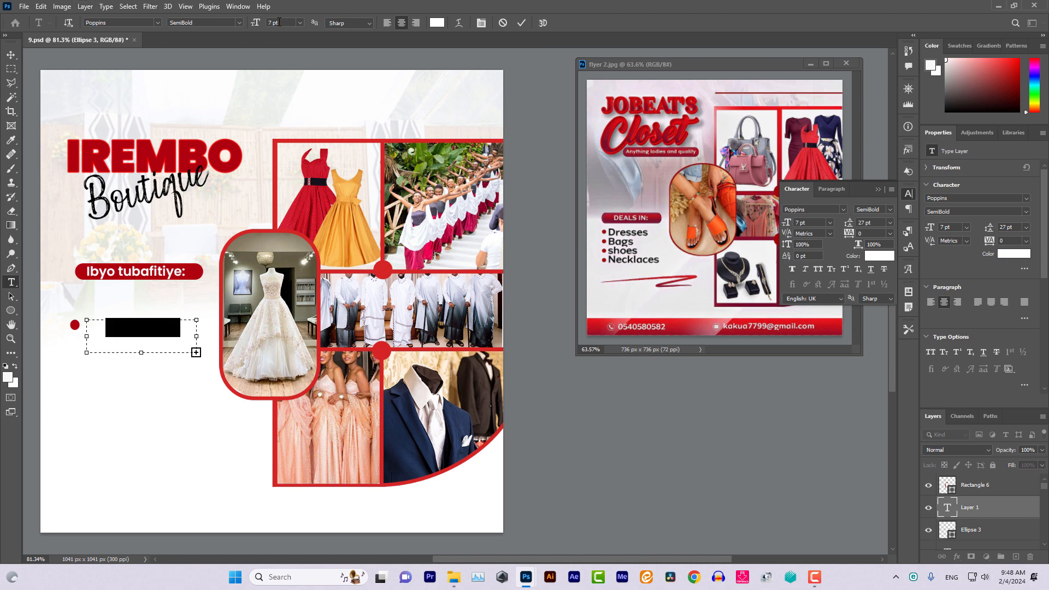
pyautogui.write('5')
pyautogui.press('Return')
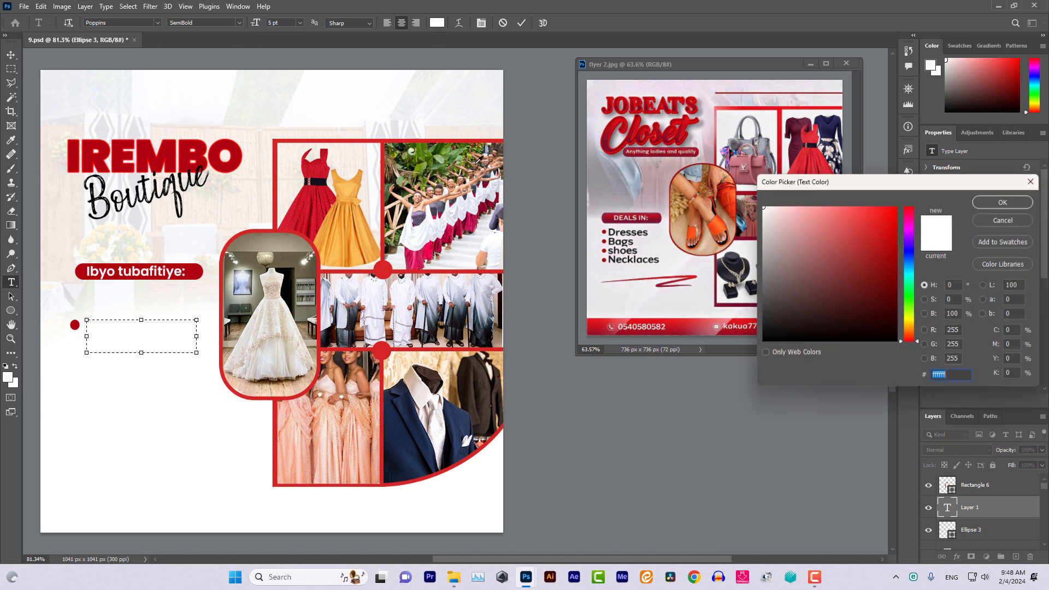
pyautogui.click(437, 23)
pyautogui.click(871, 343)
pyautogui.click(990, 200)
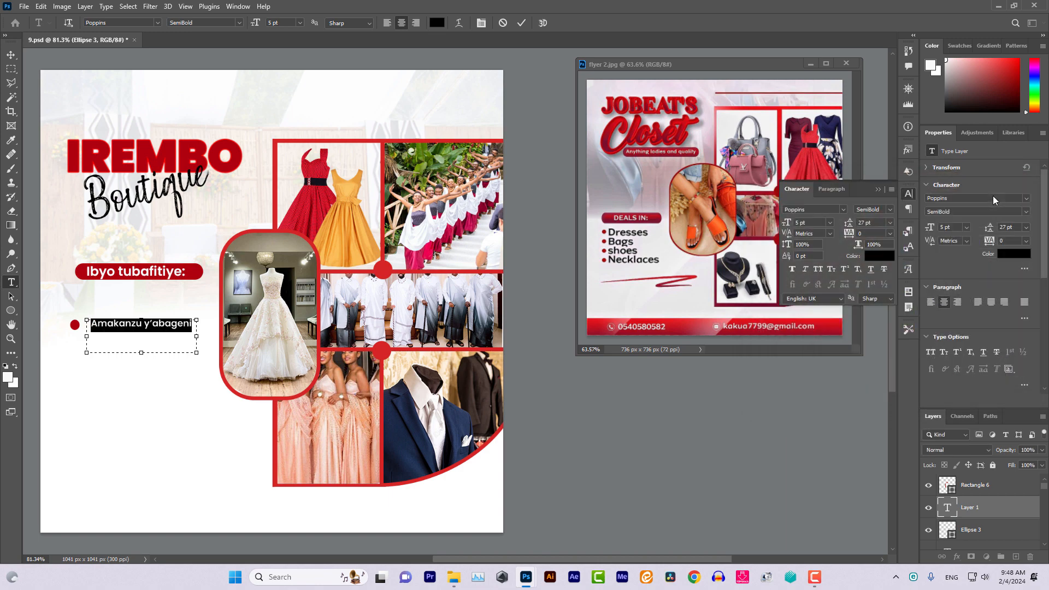
pyautogui.click(13, 58)
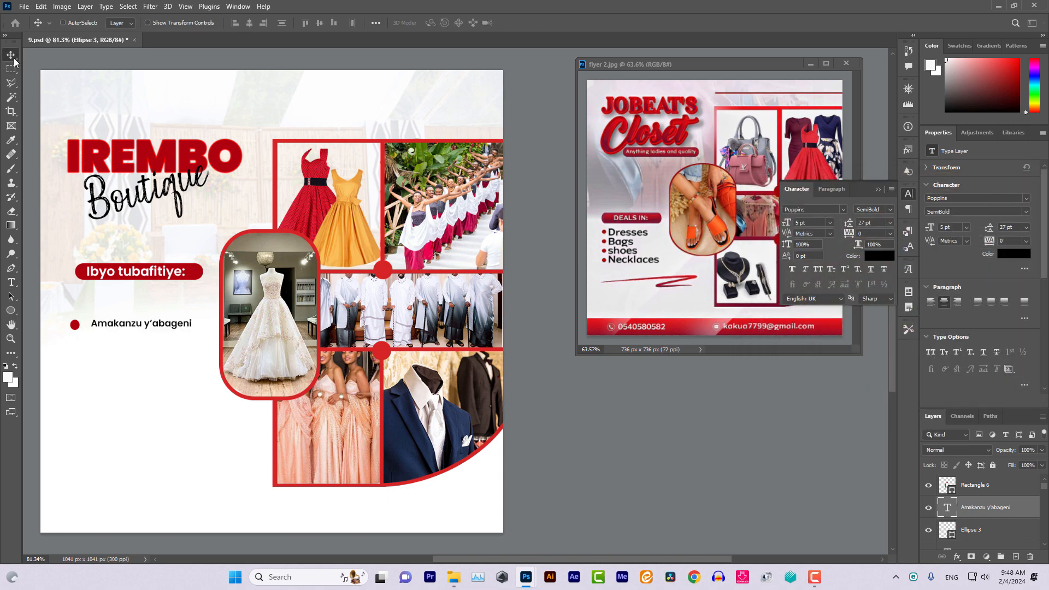
pyautogui.press('Down')
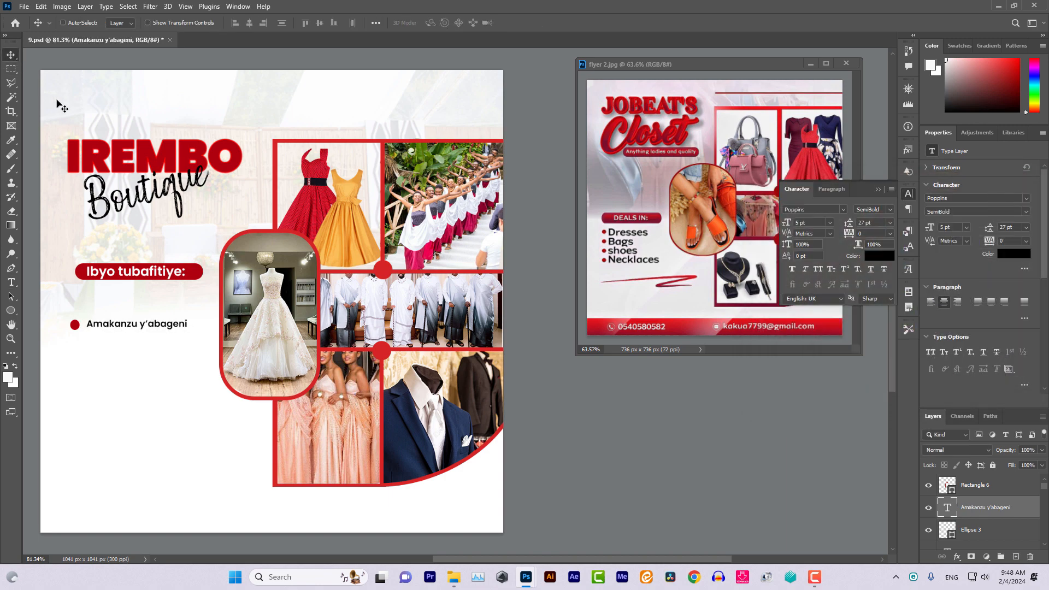
# Duplicate the red bullet and place the copy below the first
pyautogui.rightClick(78, 330)
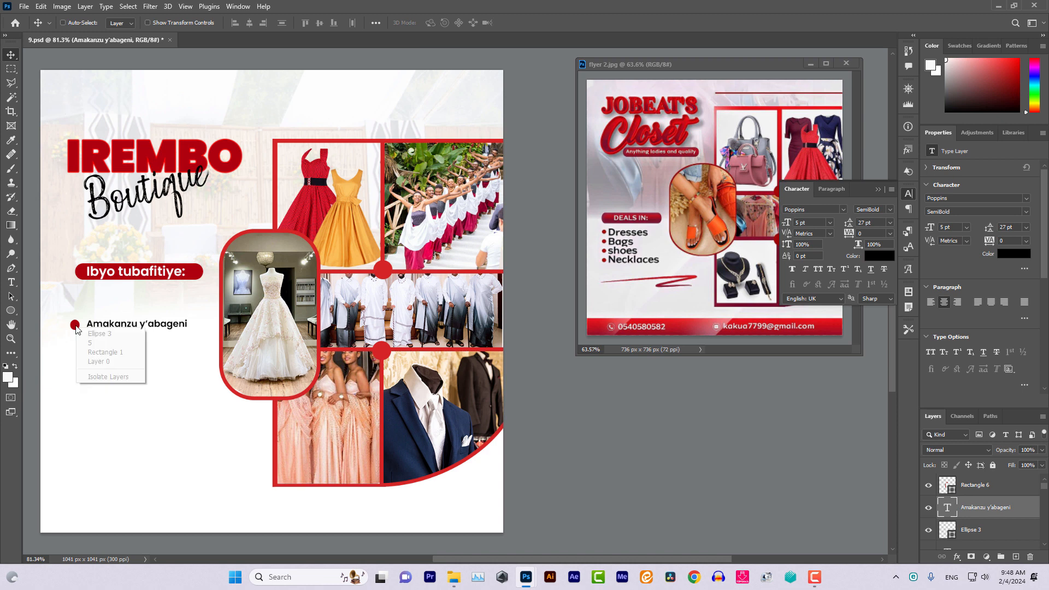
pyautogui.click(94, 334)
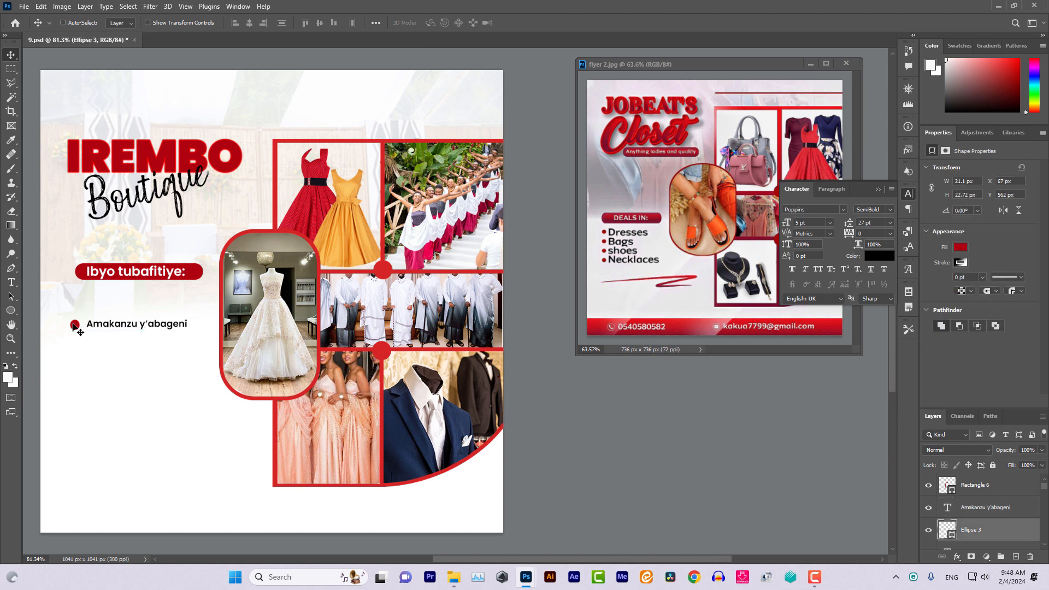
pyautogui.rightClick(997, 538)
pyautogui.click(923, 110)
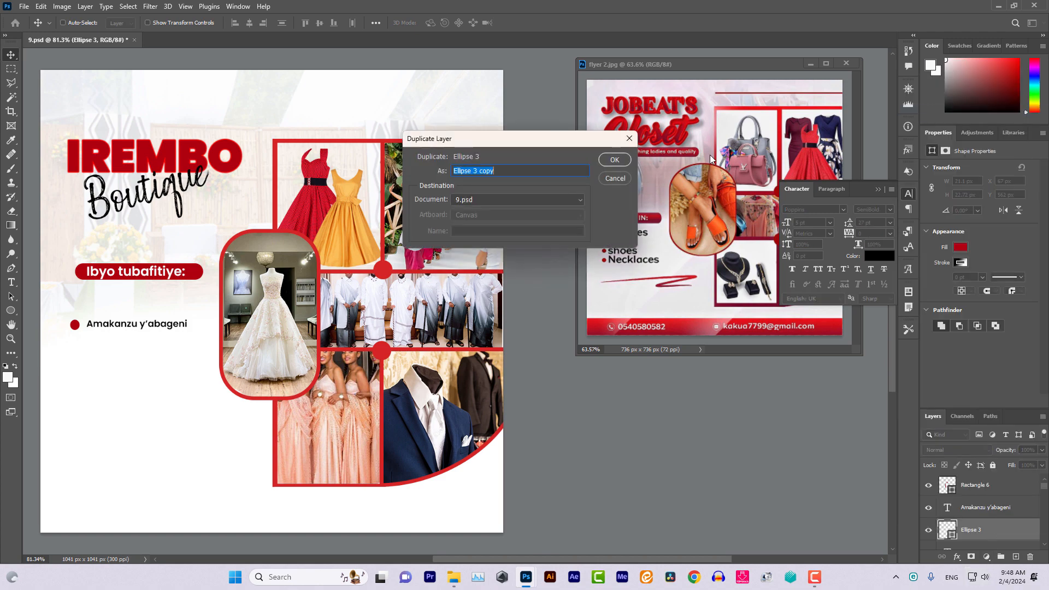
pyautogui.click(614, 160)
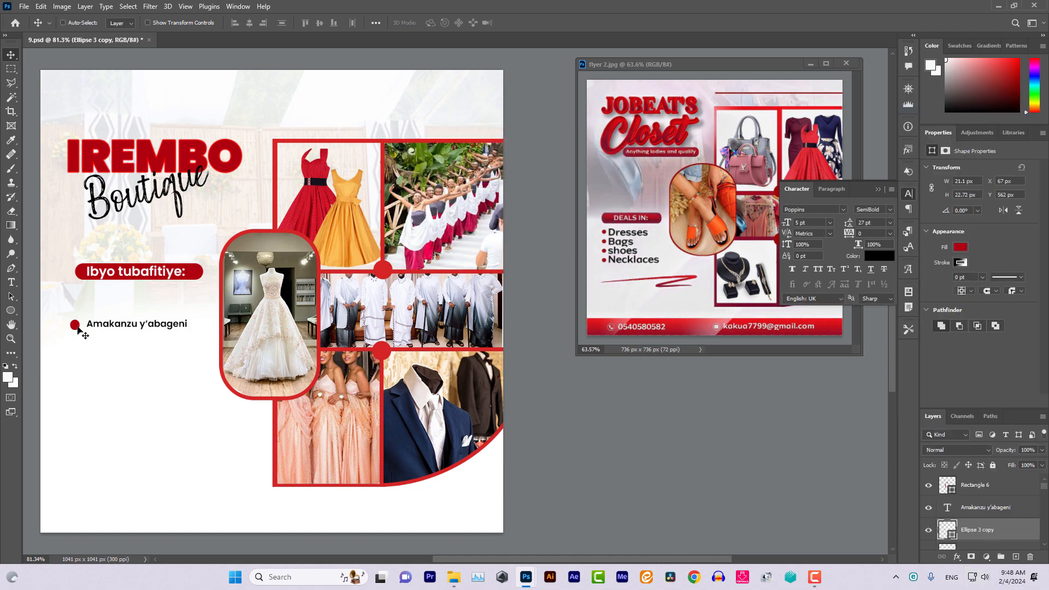
pyautogui.moveTo(78, 331); pyautogui.dragTo(78, 355)
# Add third and fourth bullet copies, each stacked below the previous one
pyautogui.rightClick(78, 355)
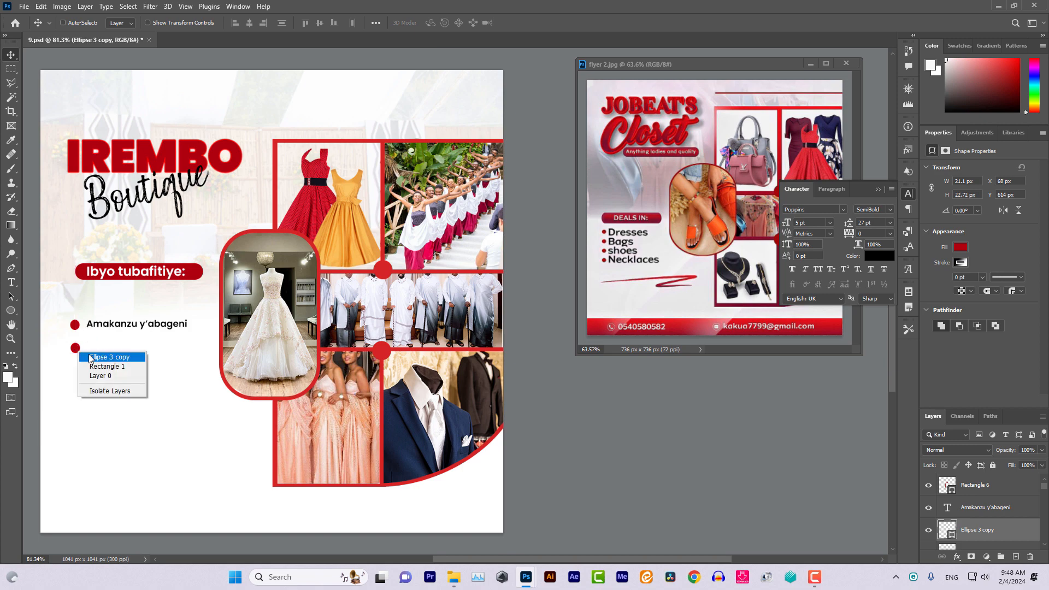
pyautogui.click(108, 356)
pyautogui.rightClick(1009, 529)
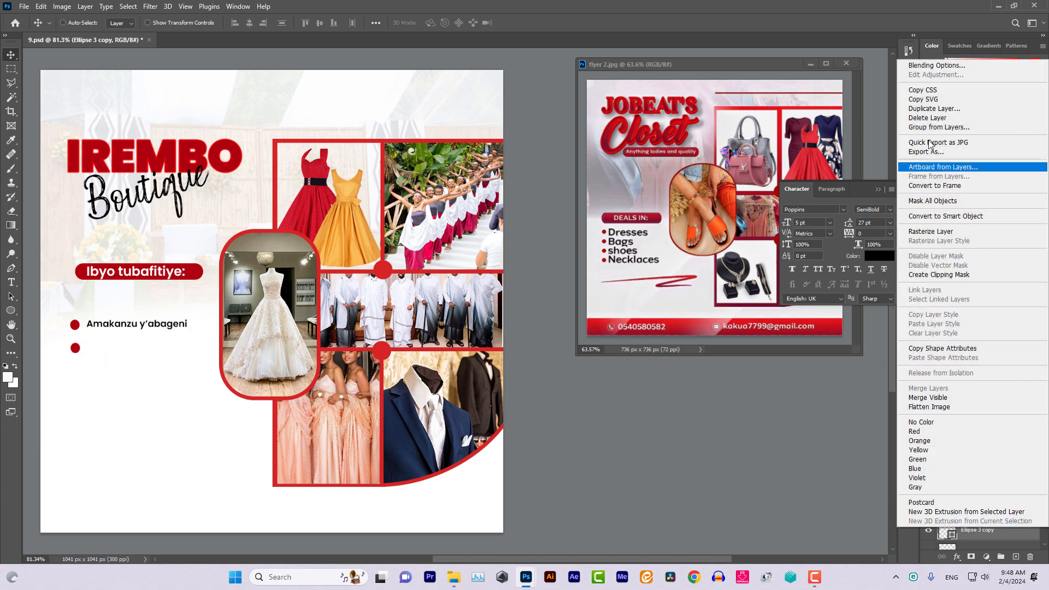
pyautogui.click(926, 109)
pyautogui.click(614, 159)
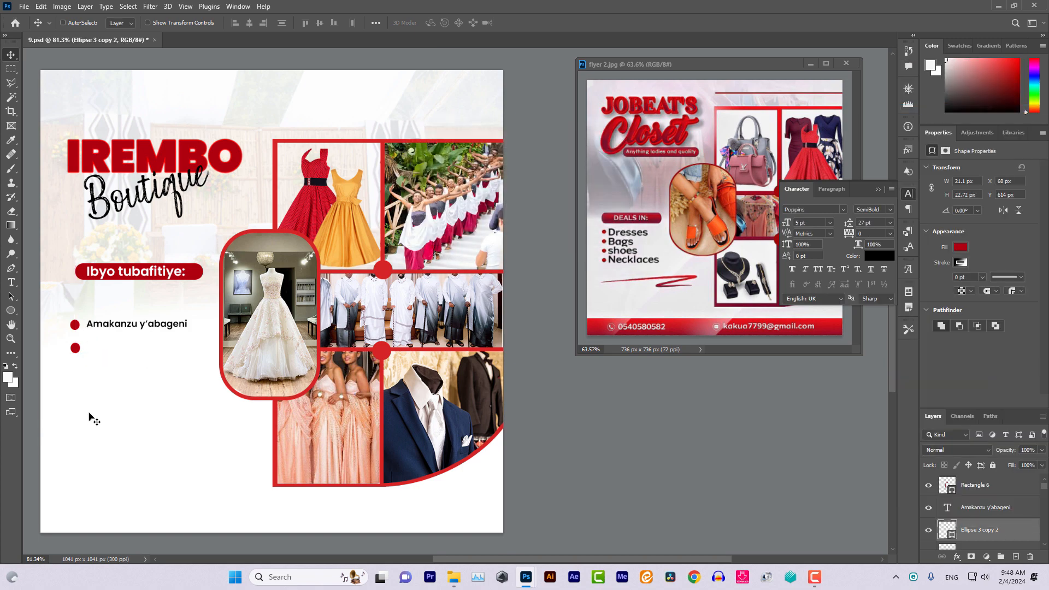
pyautogui.moveTo(77, 352); pyautogui.dragTo(78, 372)
pyautogui.rightClick(1000, 550)
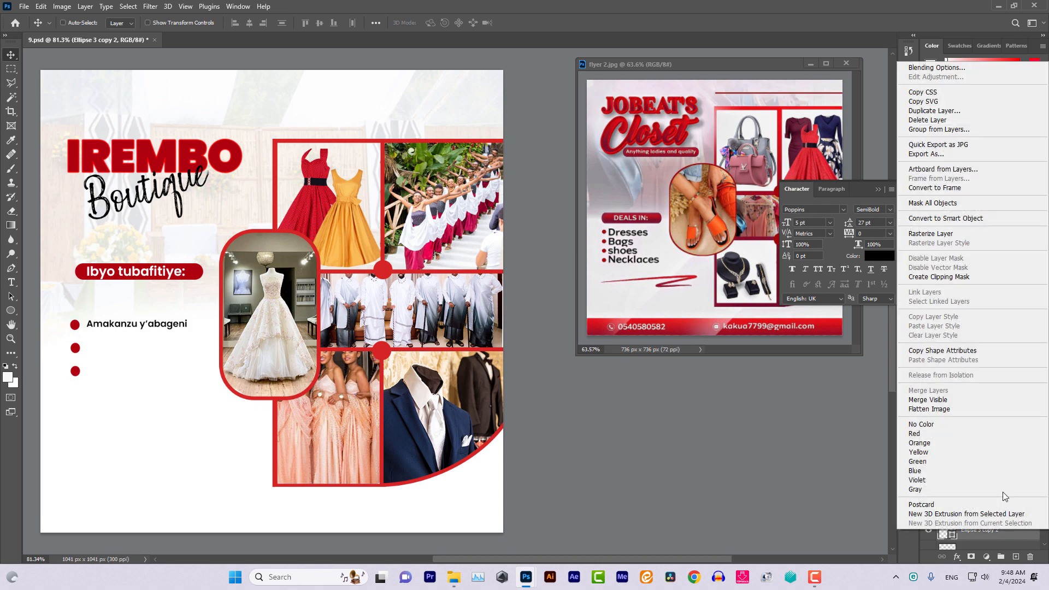
pyautogui.click(928, 111)
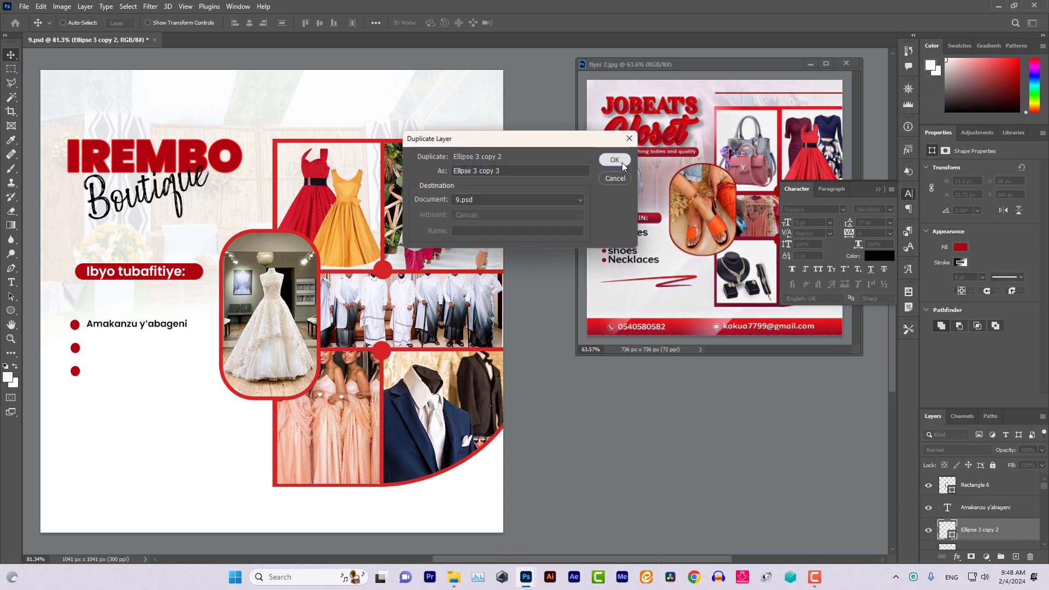
pyautogui.click(620, 161)
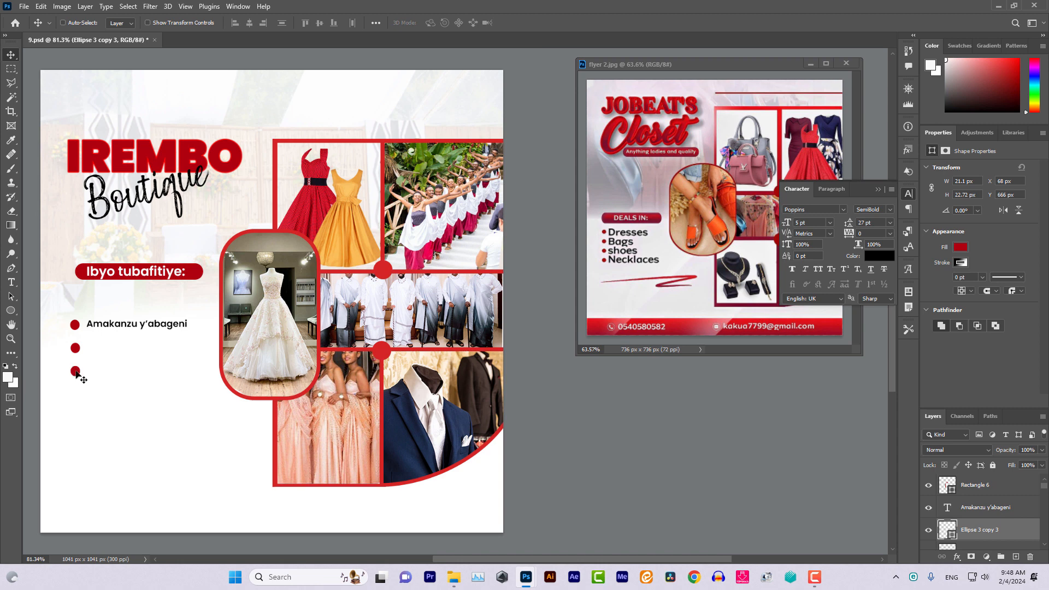
pyautogui.moveTo(76, 376); pyautogui.dragTo(78, 395)
# Copy the 'Amakanzu y'abageni' text beside the lower bullets and align it
pyautogui.rightClick(129, 326)
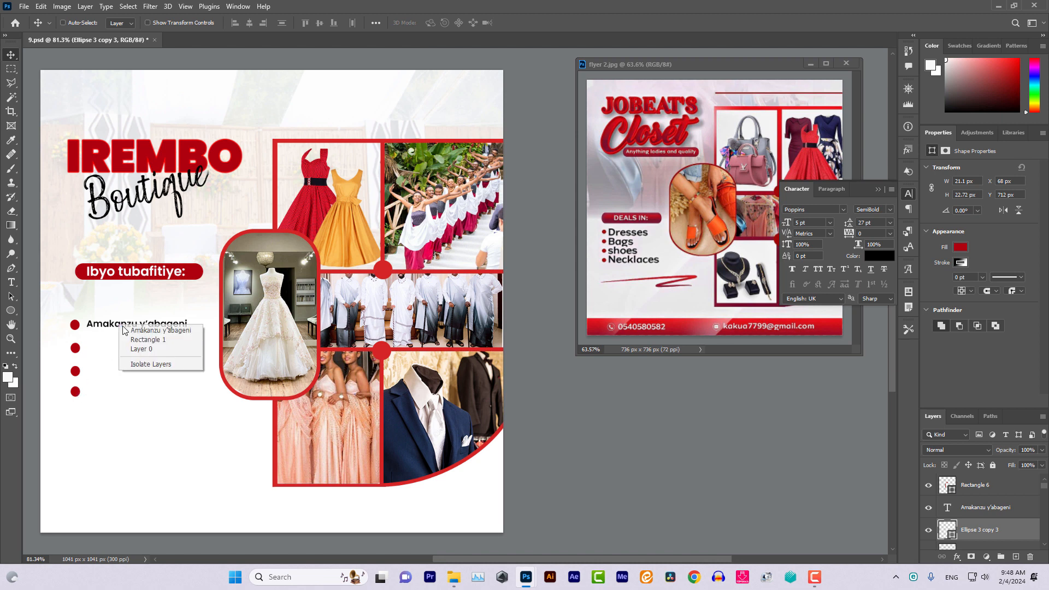
pyautogui.click(129, 339)
pyautogui.rightClick(128, 327)
pyautogui.click(131, 331)
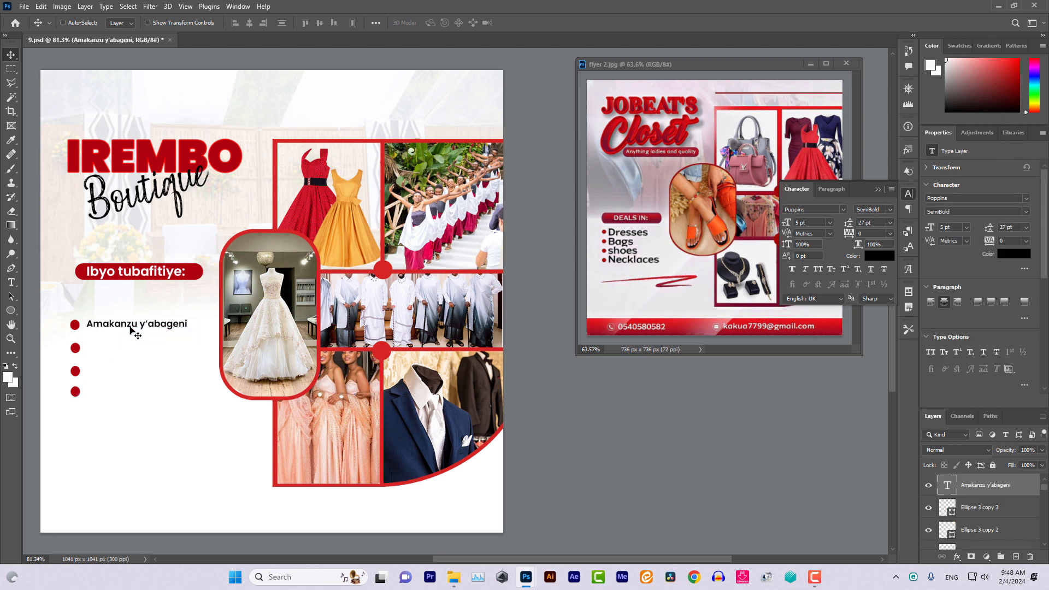
pyautogui.moveTo(129, 328); pyautogui.dragTo(128, 397)
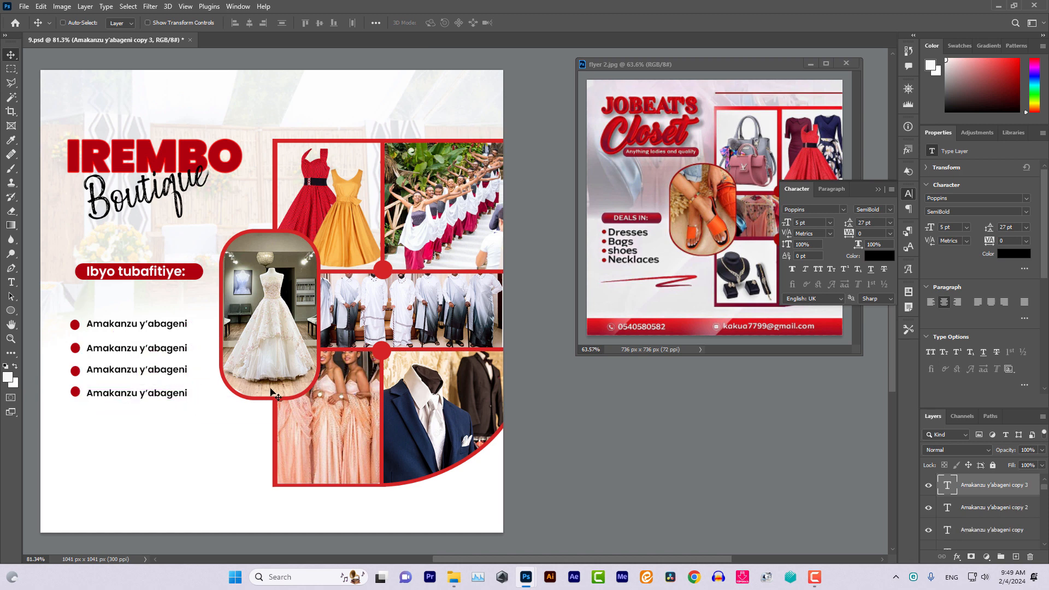
pyautogui.press('Up')
pyautogui.press('Up')
pyautogui.press('Left')
pyautogui.press('Left')
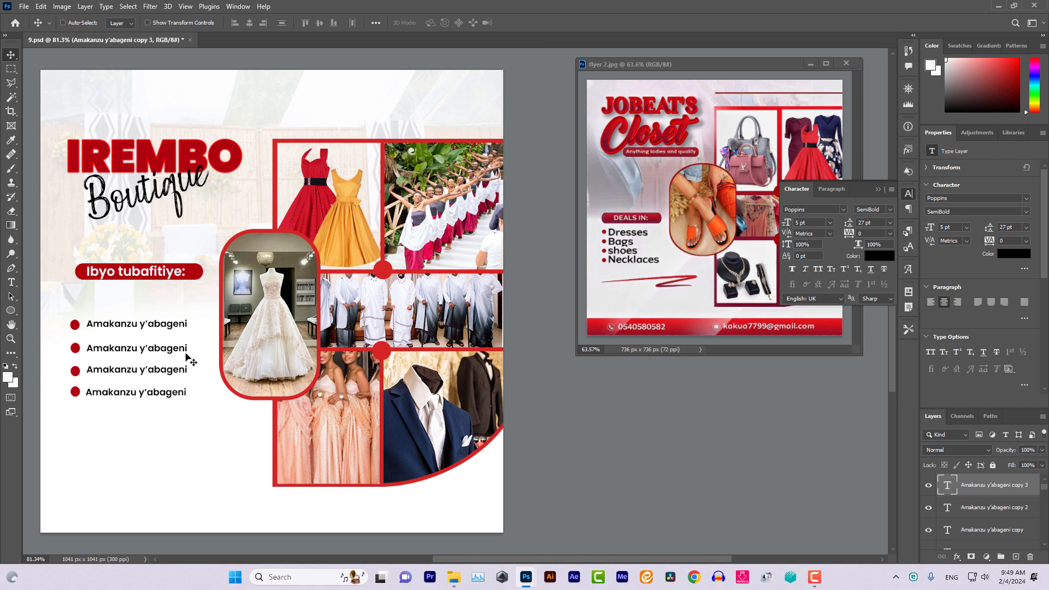
pyautogui.scroll(-2, 222, 379)
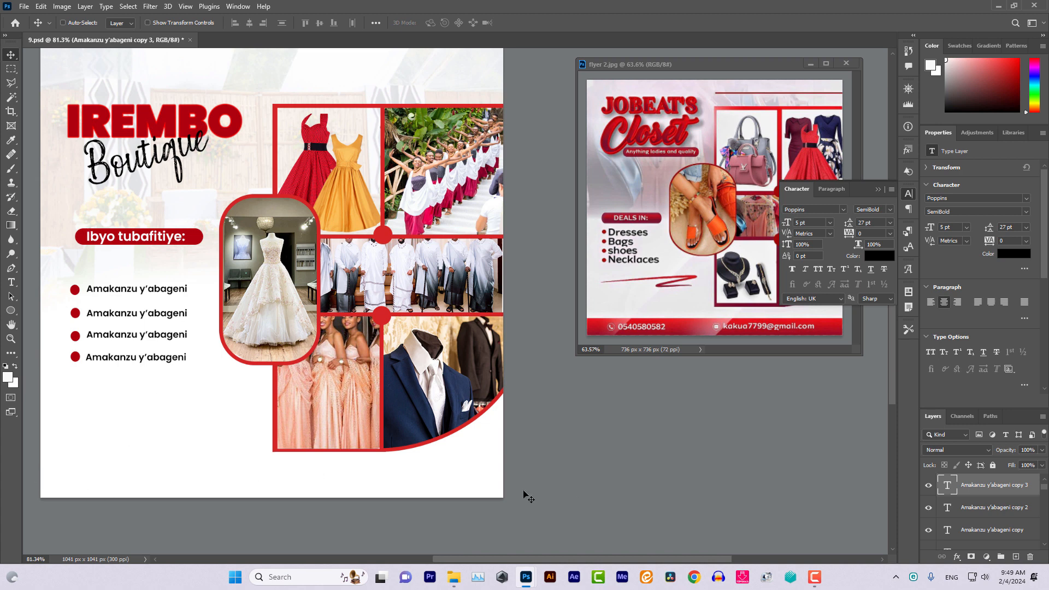
# Draw a dark red Stamp Edge strip along the flyer's bottom with 0 stroke
pyautogui.click(50, 23)
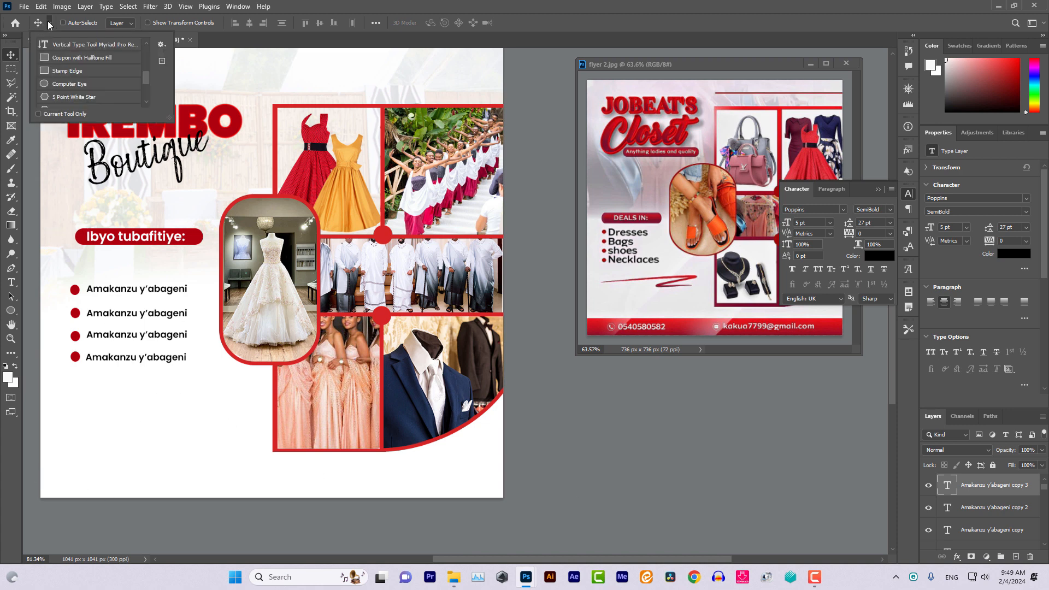
pyautogui.click(65, 71)
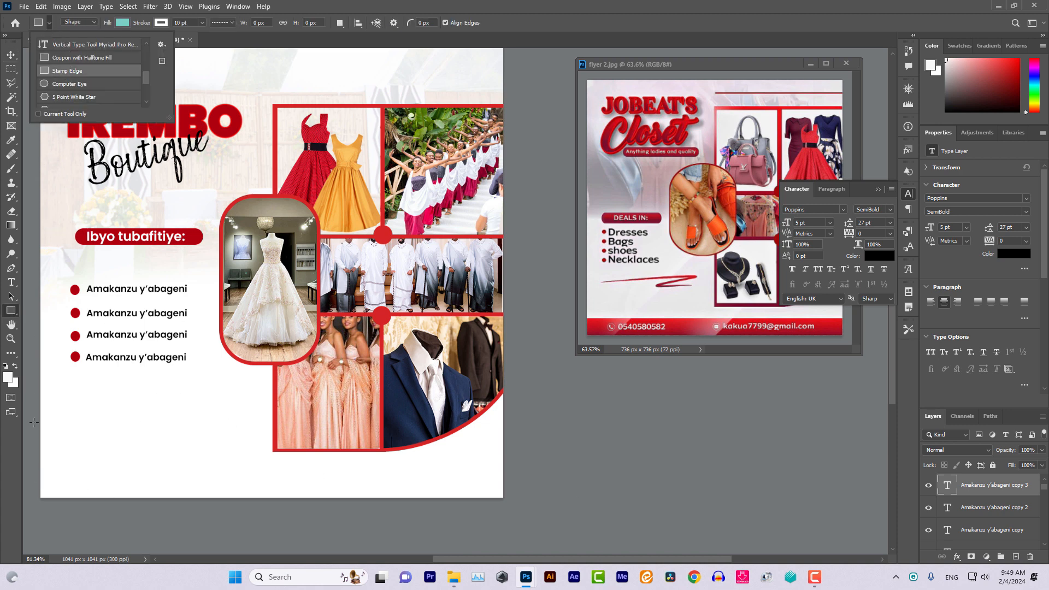
pyautogui.moveTo(27, 487); pyautogui.dragTo(558, 512)
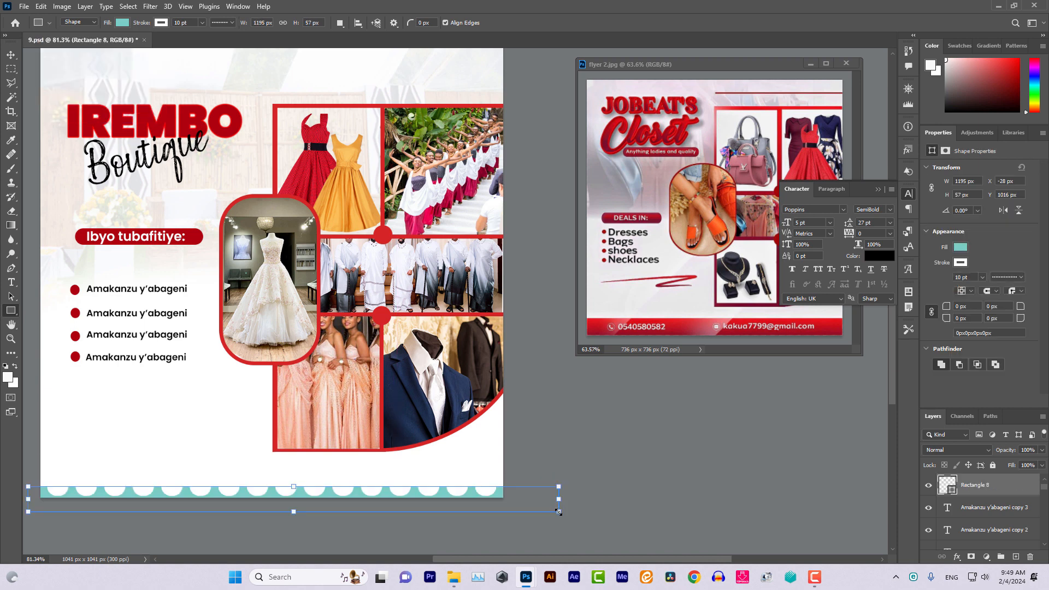
pyautogui.click(124, 23)
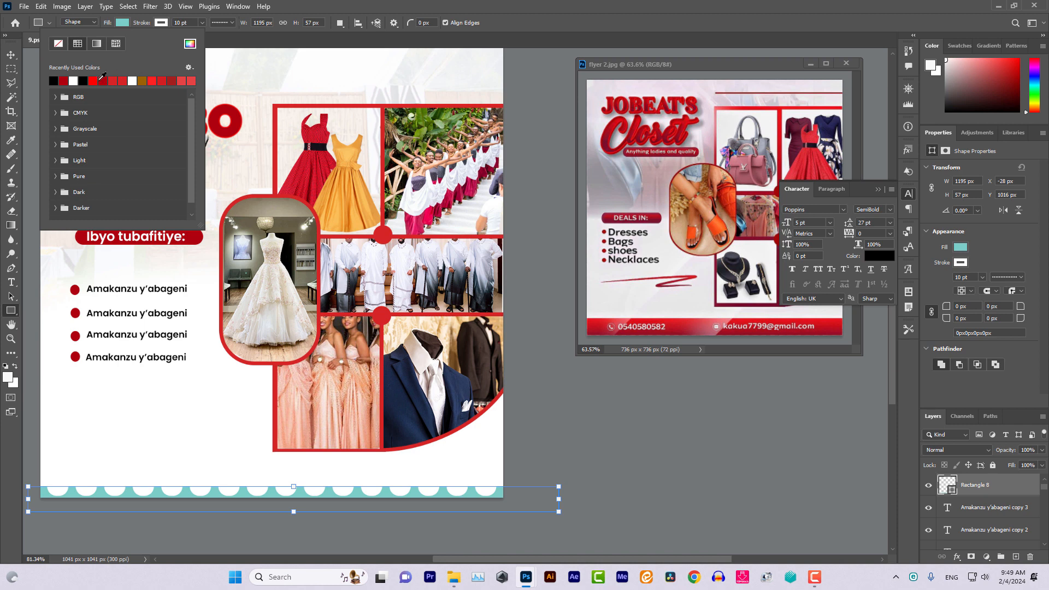
pyautogui.click(65, 81)
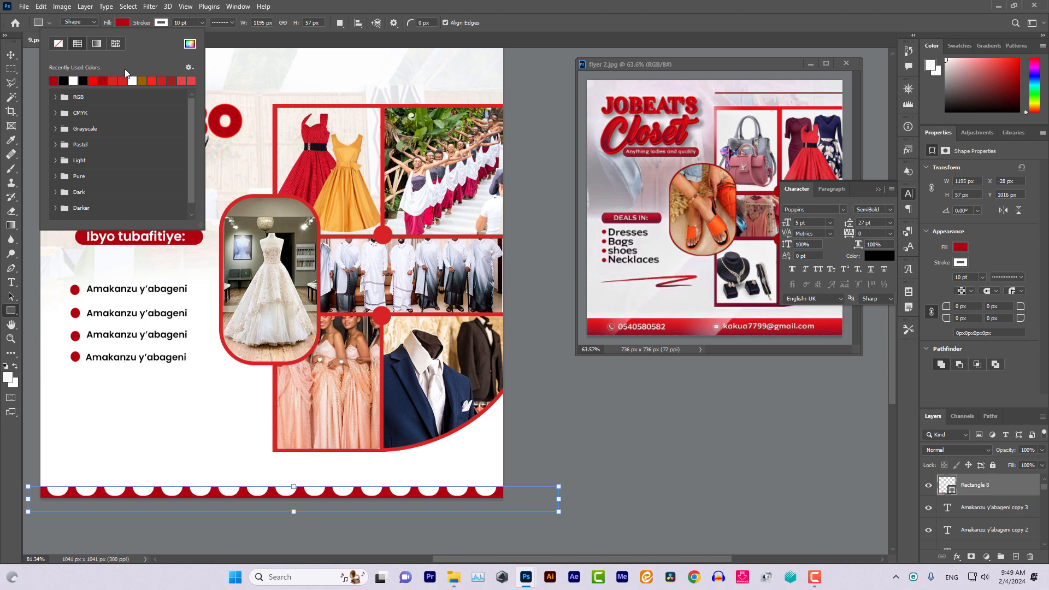
pyautogui.click(193, 22)
pyautogui.click(173, 23)
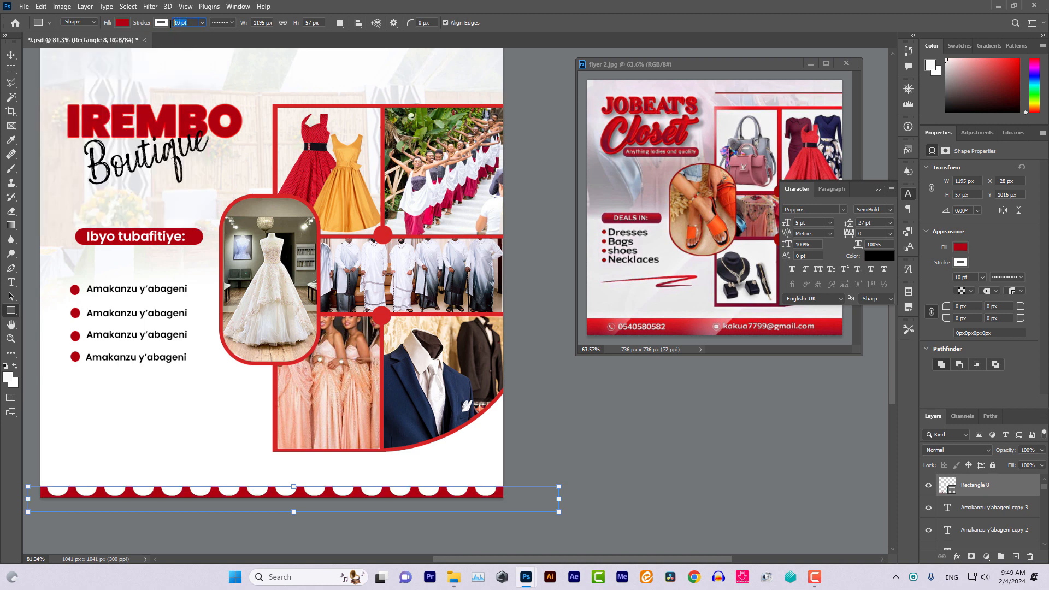
pyautogui.write('0')
pyautogui.press('Return')
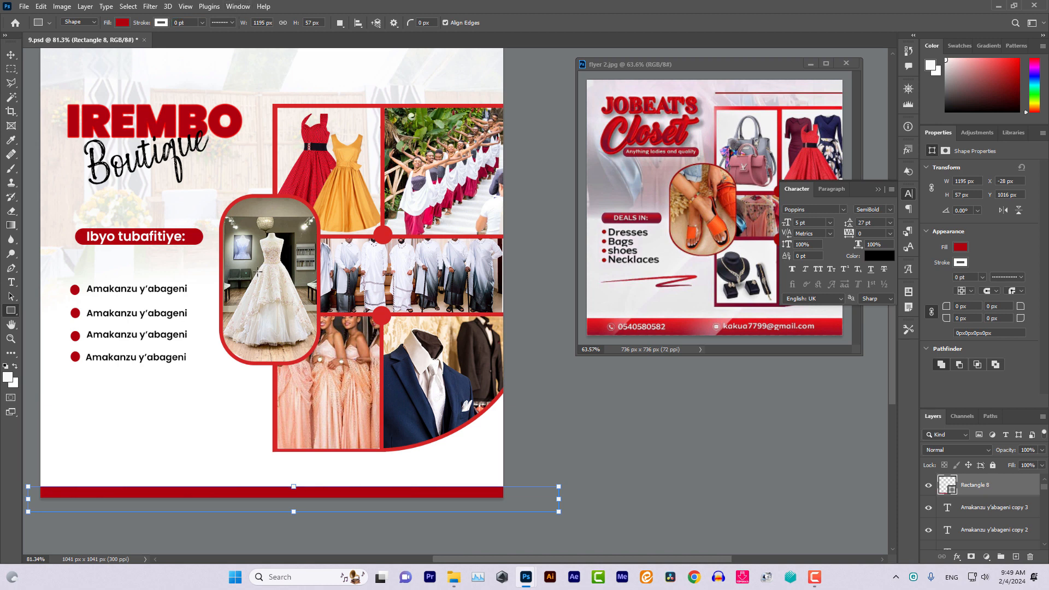
# Raise the red footer bar and nudge it flush with the bottom edge
pyautogui.click(13, 55)
pyautogui.moveTo(281, 497); pyautogui.dragTo(297, 480)
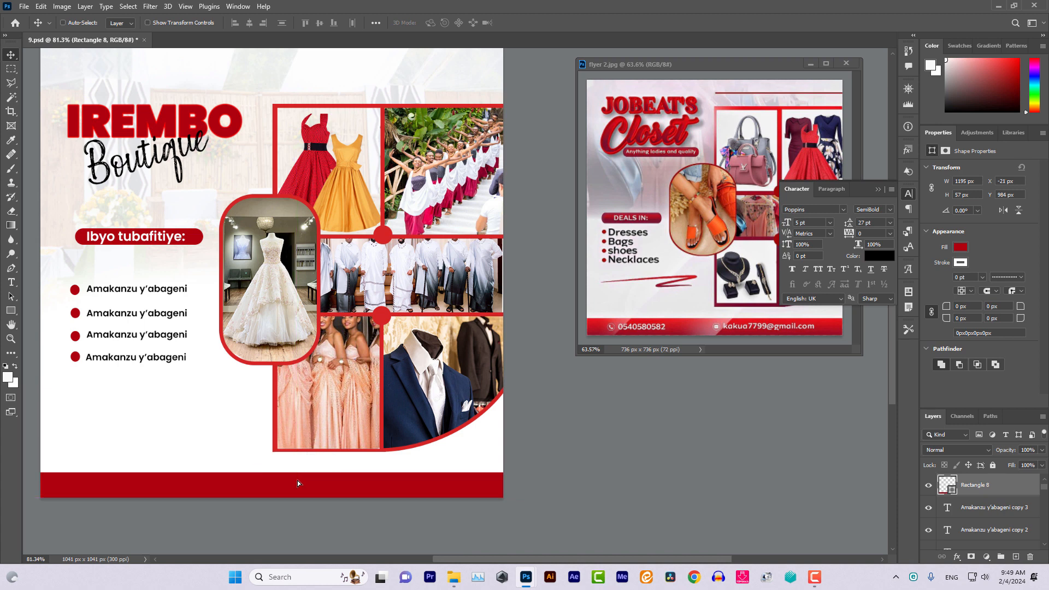
pyautogui.press('Down')
pyautogui.press('Down')
pyautogui.press('Down')
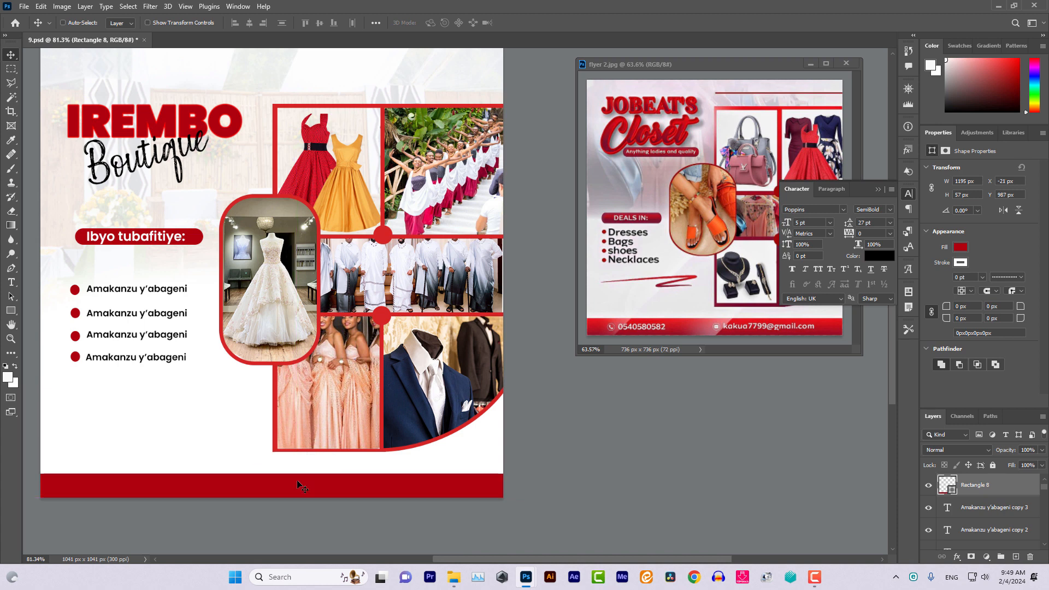
# Type the shop's phone number on the red bar at 6 pt
pyautogui.click(11, 282)
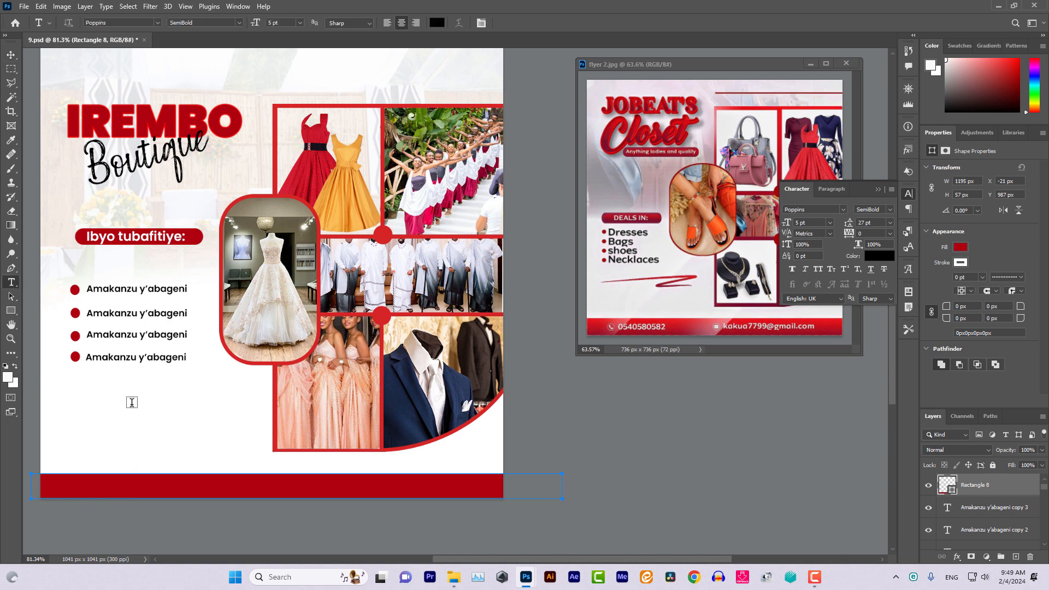
pyautogui.click(109, 484)
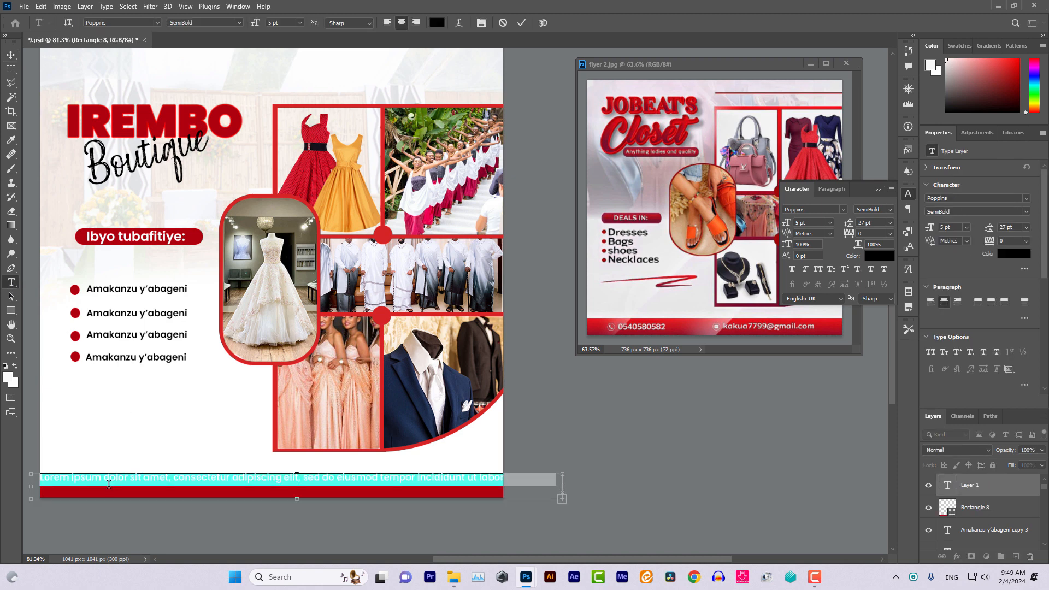
pyautogui.press('BackSpace')
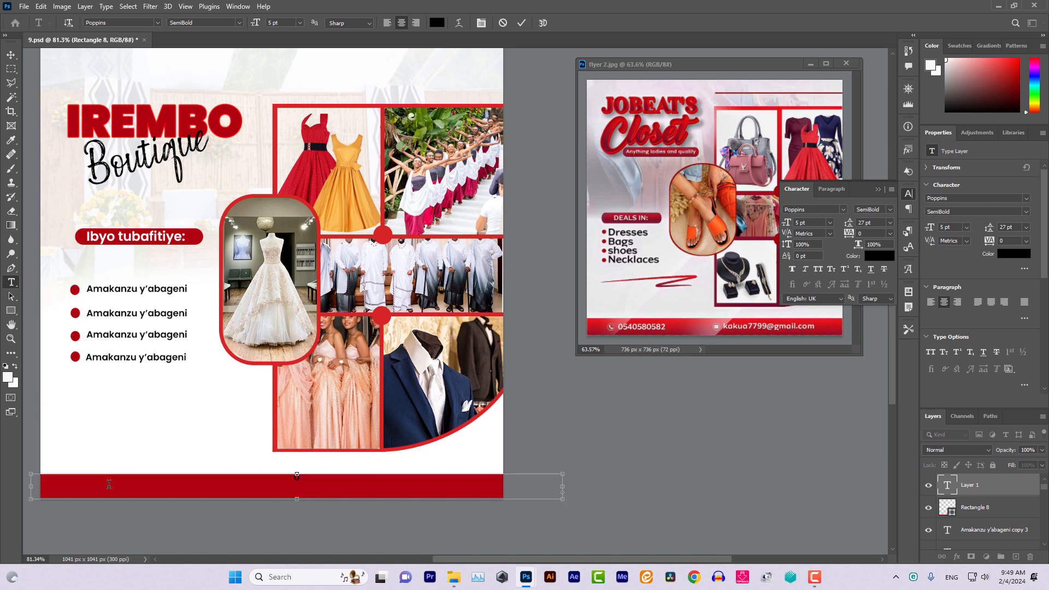
pyautogui.write('078830xxxx90')
pyautogui.hotkey('ctrl', 'a')
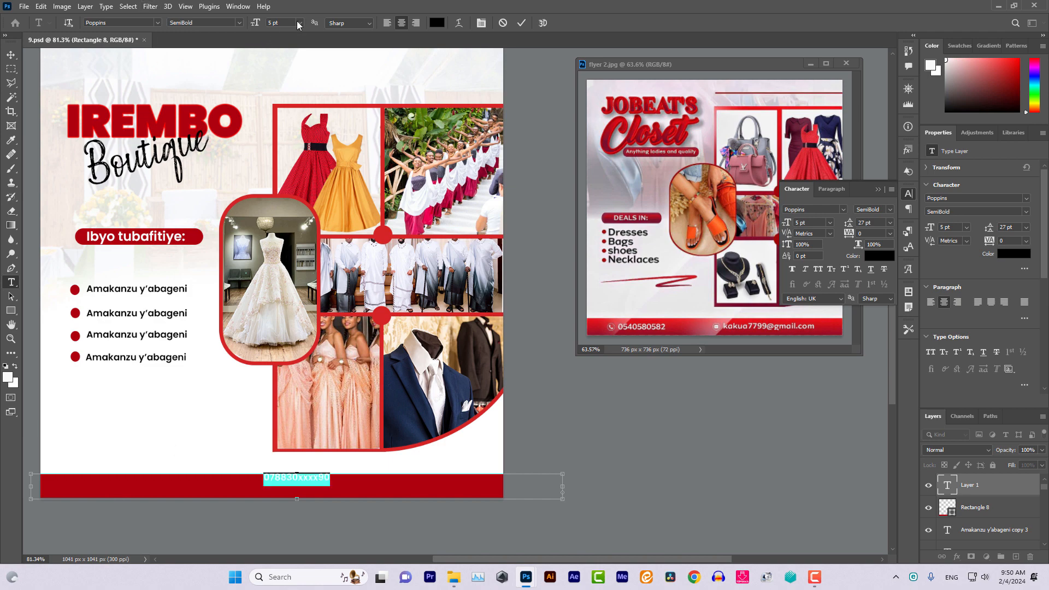
pyautogui.hotkey('ctrl', 'a')
pyautogui.write('6')
pyautogui.press('Return')
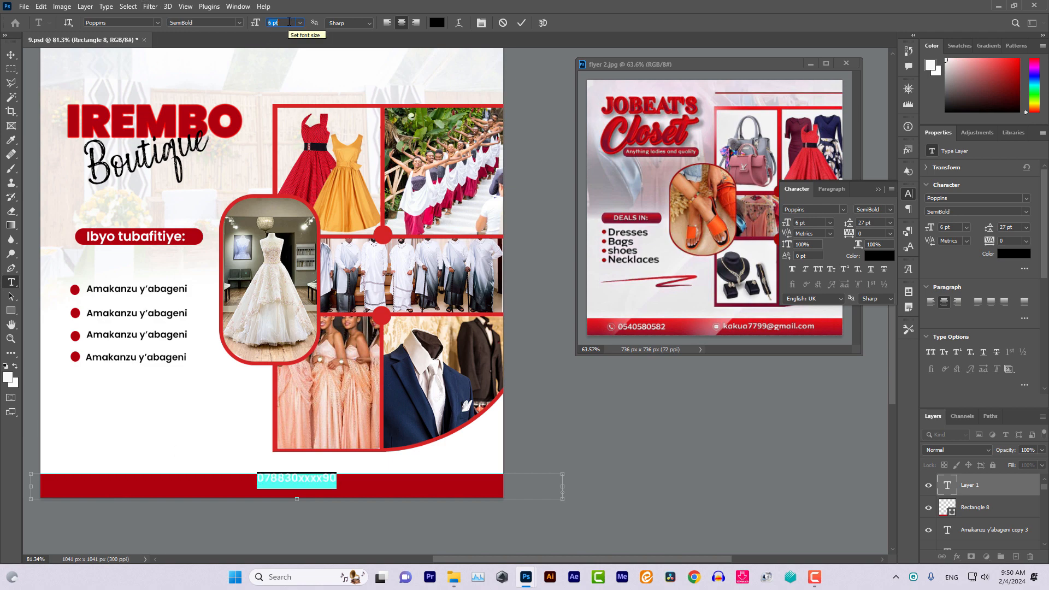
# Colour the phone number white and move it to the bar's left side
pyautogui.click(437, 23)
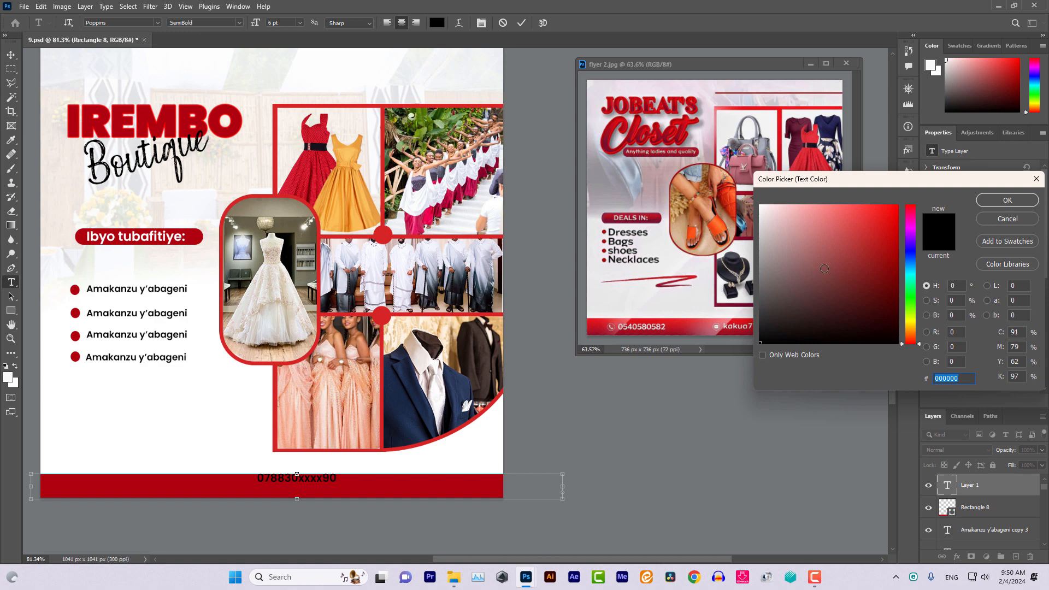
pyautogui.click(759, 205)
pyautogui.click(1002, 201)
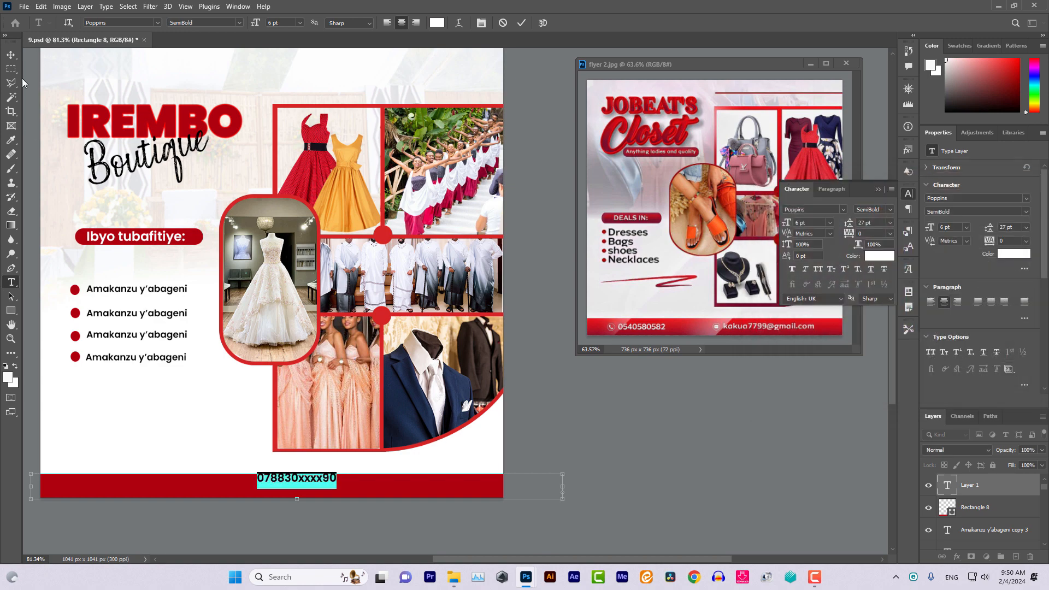
pyautogui.click(11, 54)
pyautogui.moveTo(295, 482); pyautogui.dragTo(147, 491)
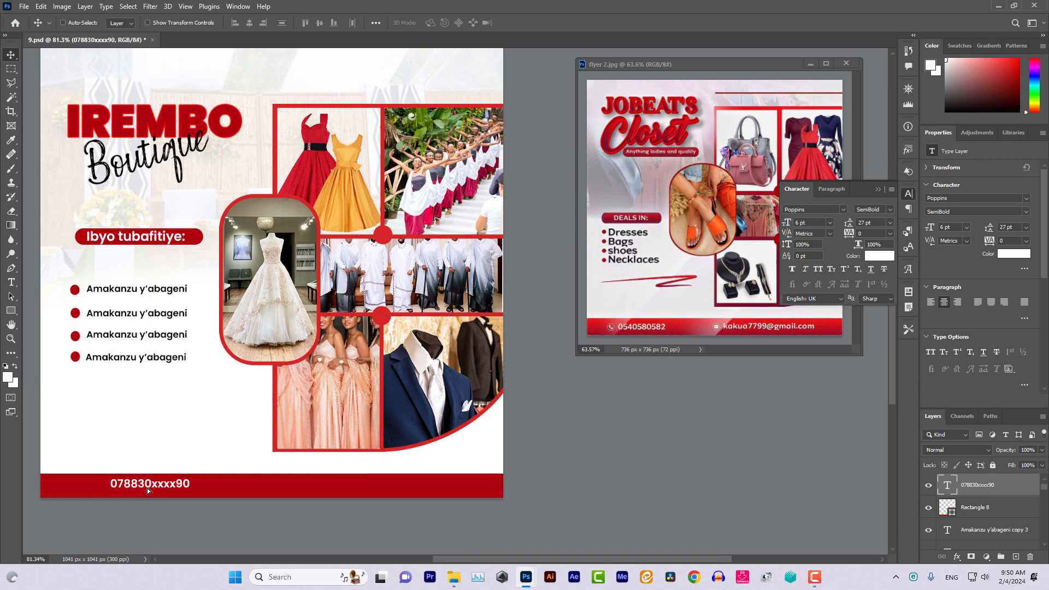
pyautogui.press('Left')
pyautogui.press('Left')
pyautogui.press('Left')
pyautogui.press('Left')
pyautogui.press('Left')
pyautogui.press('Left')
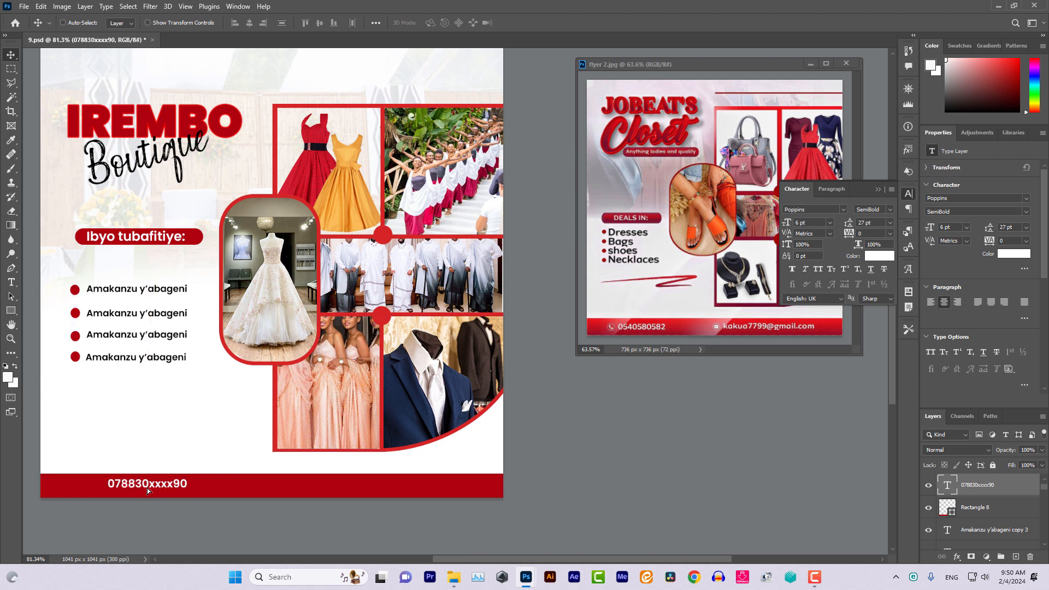
# Type the shop's e-mail address on the bar and move it to the right side
pyautogui.click(11, 282)
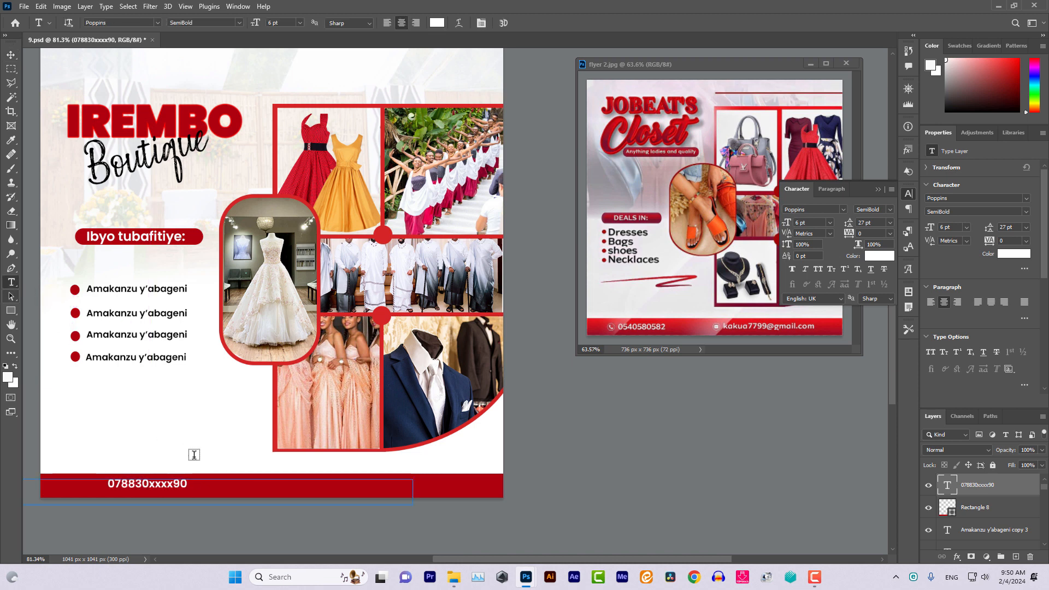
pyautogui.click(272, 485)
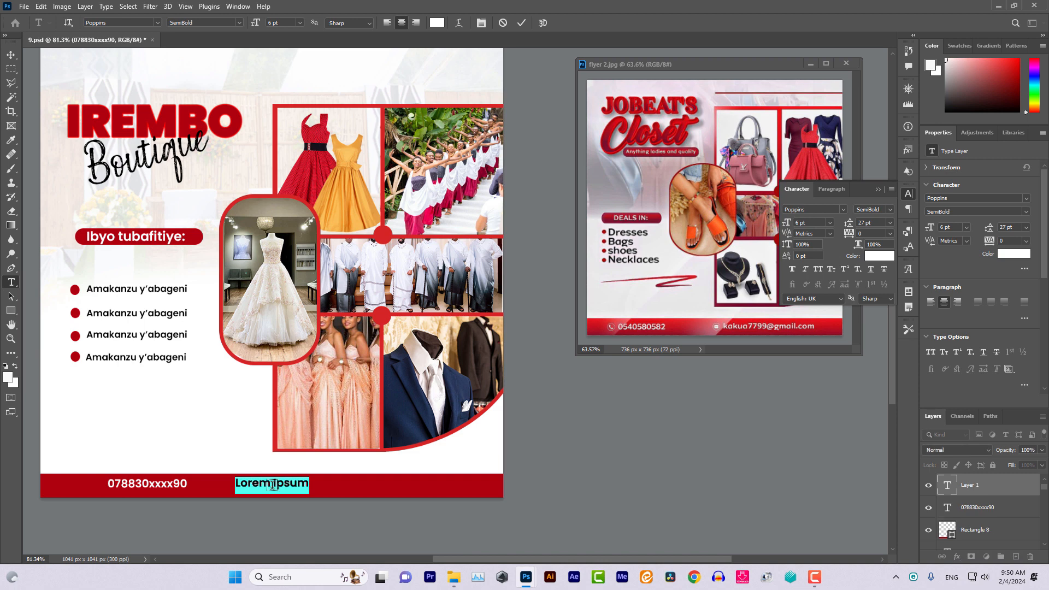
pyautogui.press('BackSpace')
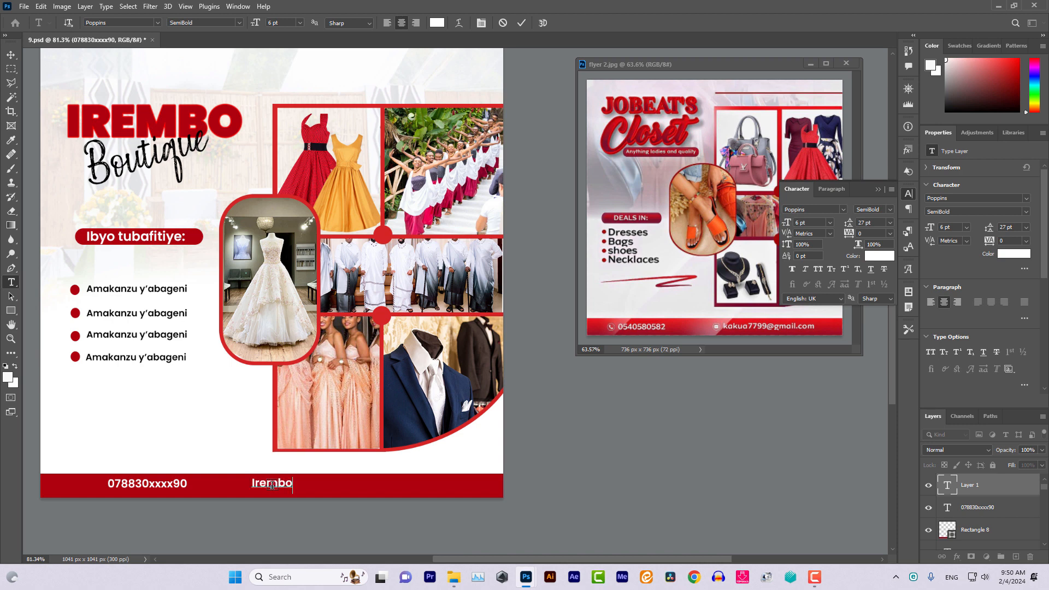
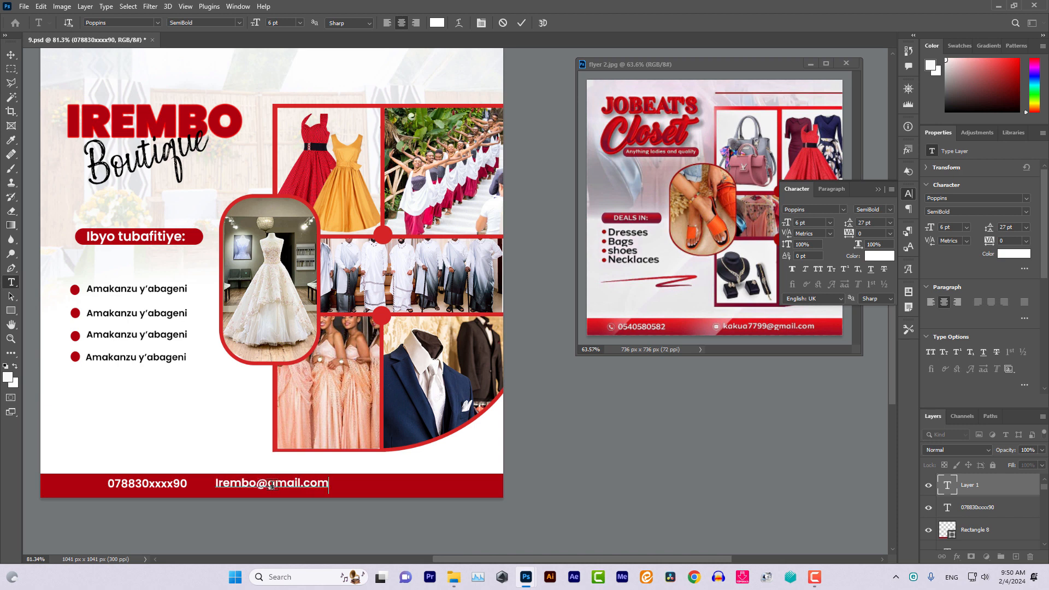
pyautogui.click(10, 55)
pyautogui.moveTo(287, 486); pyautogui.dragTo(377, 489)
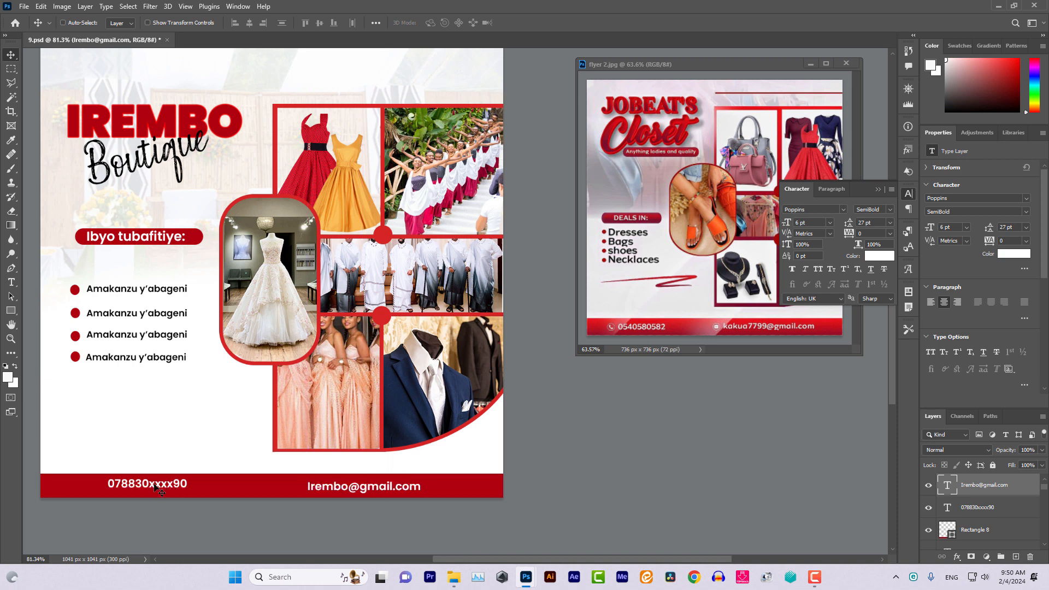
# Copy a red bullet onto the footer bar and give it a white Color Overlay
pyautogui.rightClick(76, 358)
pyautogui.click(90, 363)
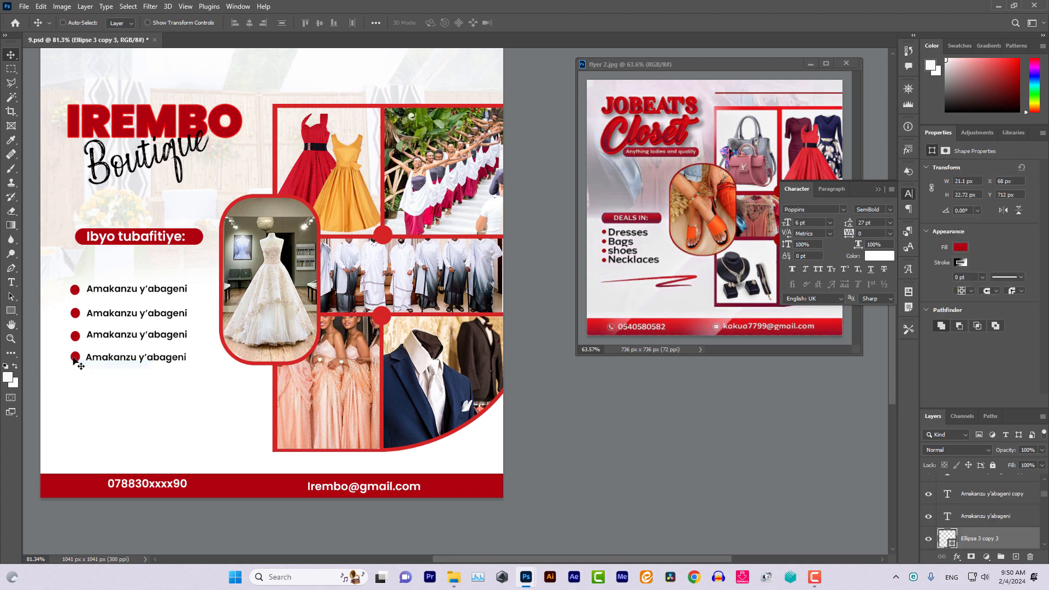
pyautogui.moveTo(76, 361); pyautogui.dragTo(76, 487)
pyautogui.doubleClick(1000, 546)
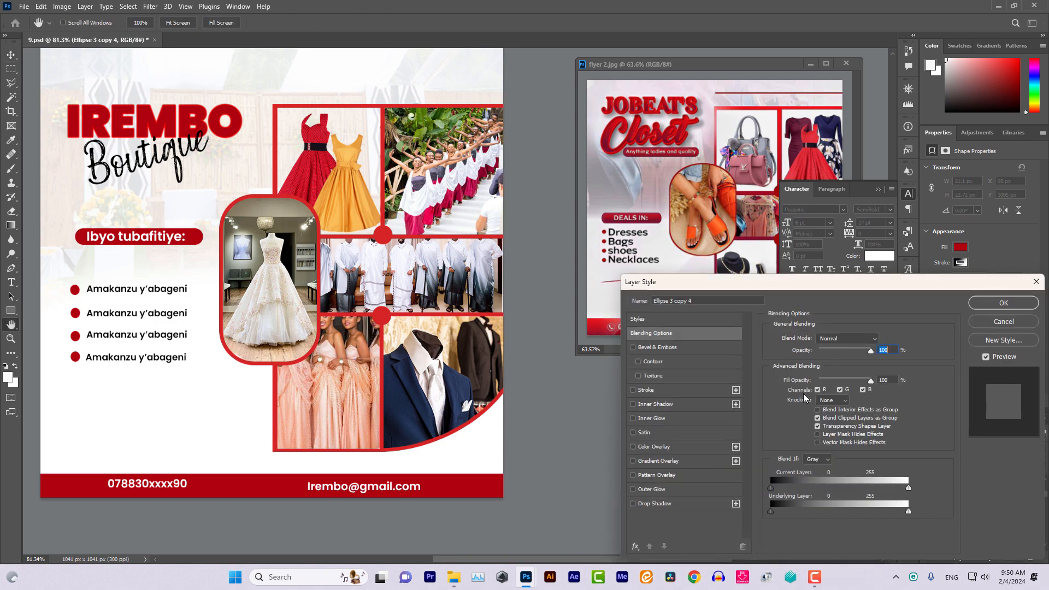
pyautogui.click(674, 446)
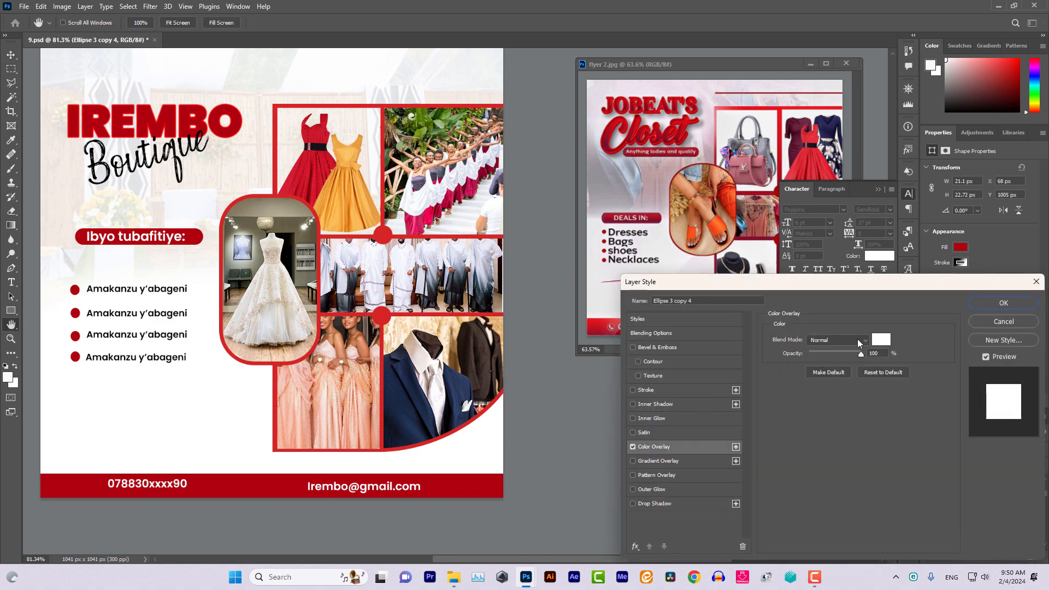
pyautogui.click(880, 339)
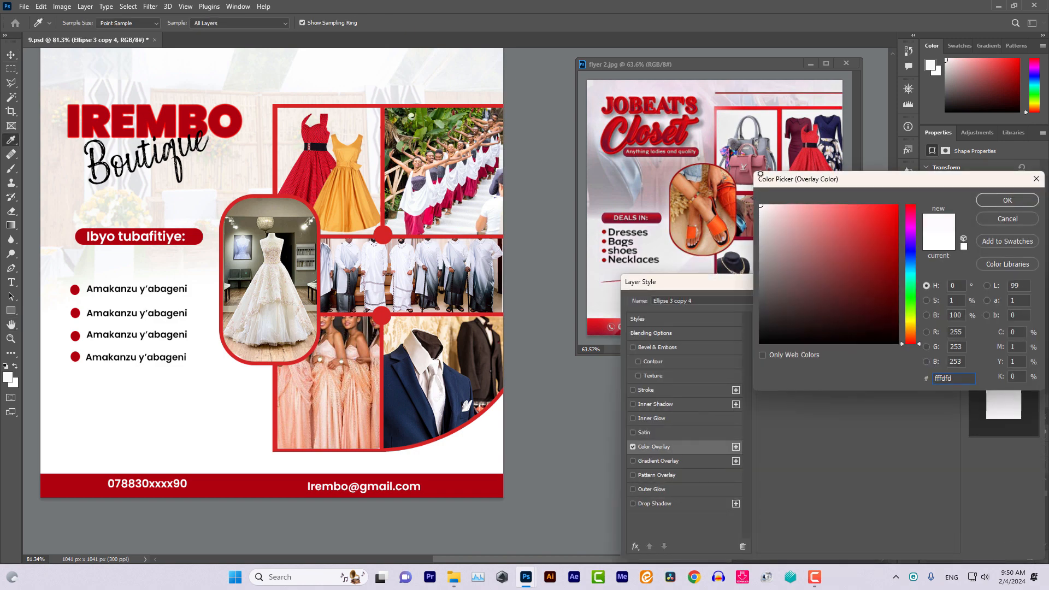
pyautogui.click(1006, 202)
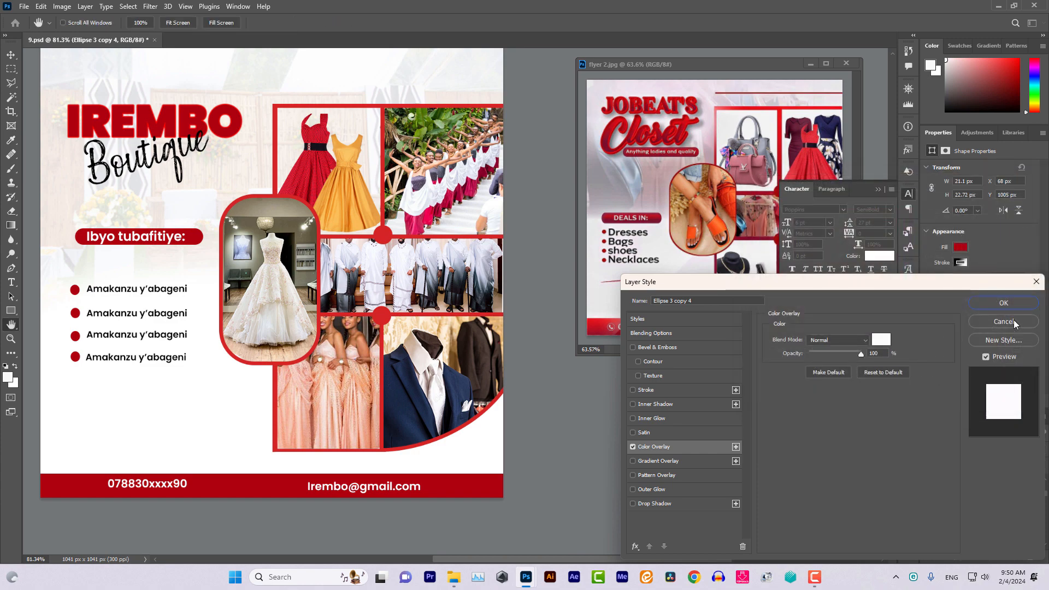
pyautogui.click(1014, 298)
# Place the white dot's layer above the bar and nudge it beside the phone number
pyautogui.moveTo(999, 549); pyautogui.dragTo(980, 483)
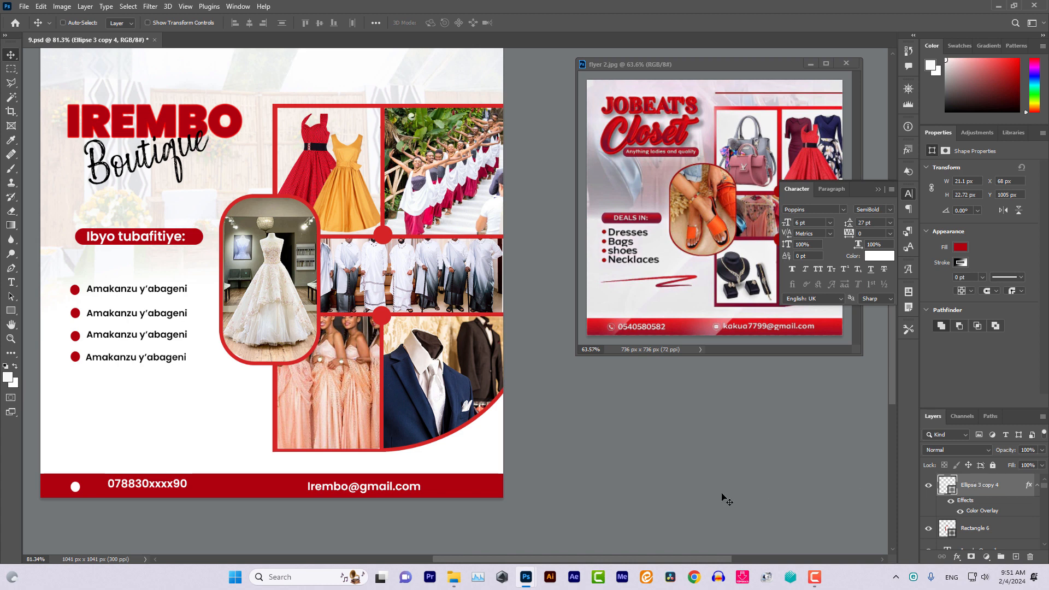
pyautogui.press('Up')
pyautogui.press('Up')
pyautogui.press('Up')
pyautogui.press('Up')
pyautogui.press('Up')
pyautogui.press('Up')
pyautogui.press('Right')
pyautogui.press('Right')
pyautogui.press('Right')
pyautogui.press('Right')
pyautogui.press('Right')
pyautogui.press('Right')
pyautogui.press('Right')
pyautogui.press('Right')
pyautogui.press('Right')
pyautogui.press('Right')
pyautogui.press('Right')
pyautogui.press('Right')
pyautogui.press('Right')
pyautogui.press('Right')
pyautogui.press('Right')
pyautogui.press('Right')
pyautogui.press('Right')
pyautogui.press('Right')
pyautogui.press('Right')
pyautogui.press('Right')
pyautogui.press('Right')
pyautogui.press('Right')
pyautogui.press('Right')
pyautogui.press('Right')
pyautogui.press('Right')
pyautogui.press('Right')
pyautogui.press('Right')
pyautogui.press('Right')
pyautogui.press('Right')
pyautogui.press('Right')
pyautogui.press('Right')
pyautogui.press('Right')
pyautogui.press('Right')
pyautogui.press('Right')
pyautogui.press('Right')
pyautogui.press('Up')
pyautogui.press('Up')
pyautogui.press('Up')
pyautogui.press('Up')
pyautogui.press('Right')
pyautogui.press('Right')
pyautogui.press('Right')
pyautogui.press('Right')
pyautogui.press('Right')
pyautogui.press('Right')
pyautogui.press('Right')
pyautogui.press('Down')
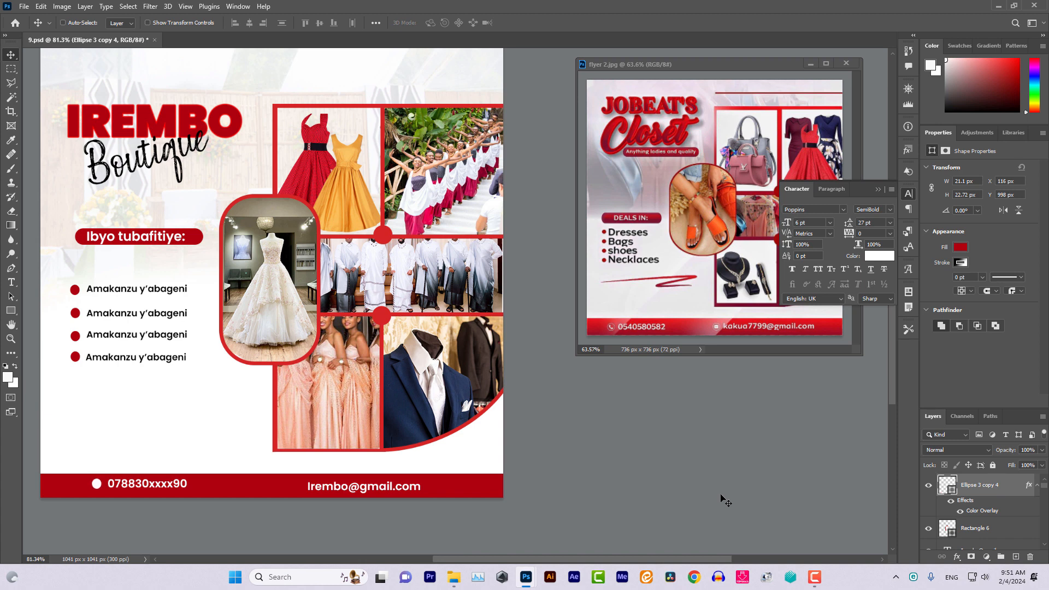
pyautogui.press('Right')
pyautogui.press('Right')
# Copy the white dot beside the e-mail address
pyautogui.moveTo(97, 484); pyautogui.dragTo(301, 503)
pyautogui.press('Left')
pyautogui.press('Left')
pyautogui.press('Left')
pyautogui.press('Left')
pyautogui.press('Left')
pyautogui.press('Left')
pyautogui.press('Left')
pyautogui.press('Left')
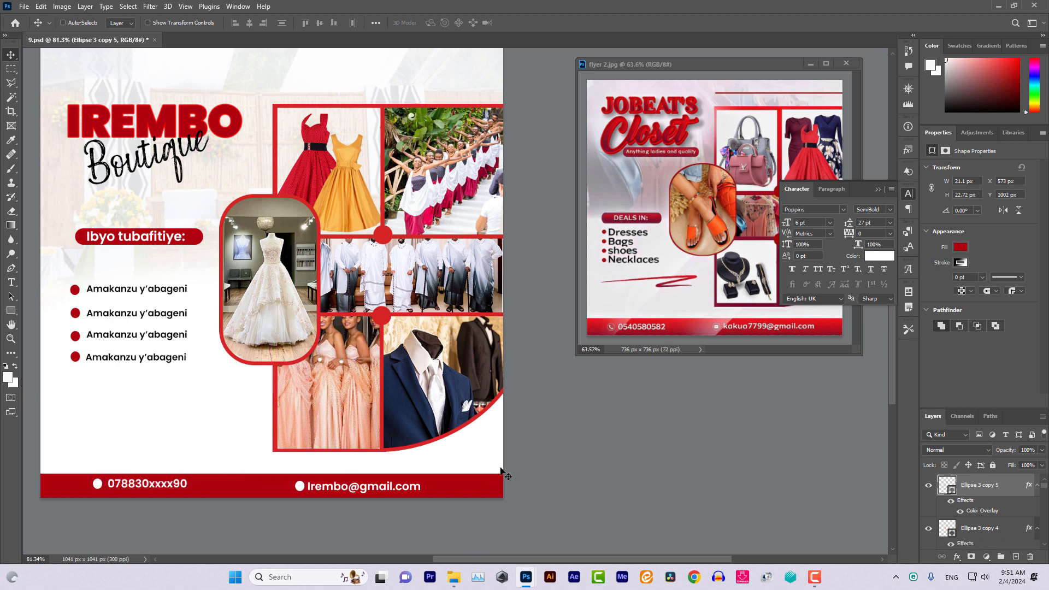
pyautogui.press('Down')
pyautogui.press('Down')
pyautogui.press('Down')
pyautogui.press('Down')
pyautogui.press('Down')
pyautogui.press('Down')
pyautogui.press('Down')
# Collapse the Character panel, minimize flyer 2.jpg, bring the finished flyer into view, then stop the Camtasia recording
pyautogui.click(877, 189)
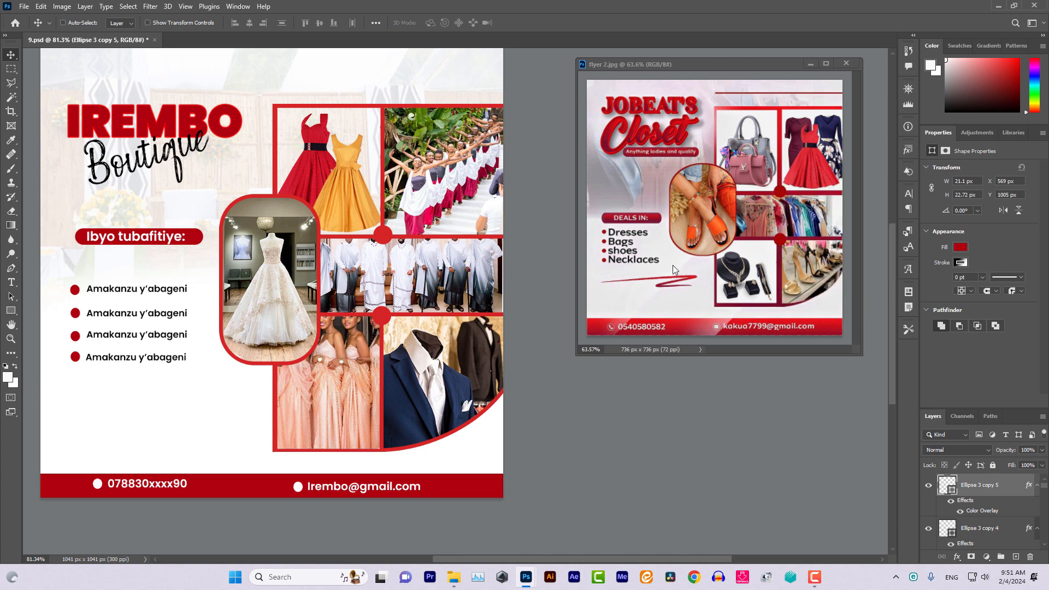
pyautogui.click(812, 63)
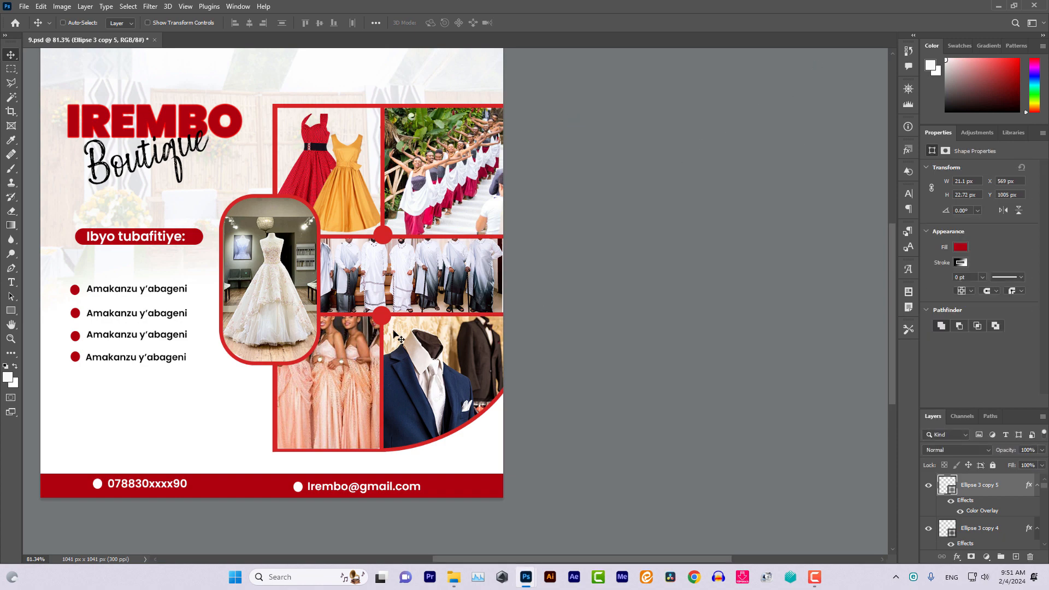
pyautogui.hscroll(-5, 397, 338)
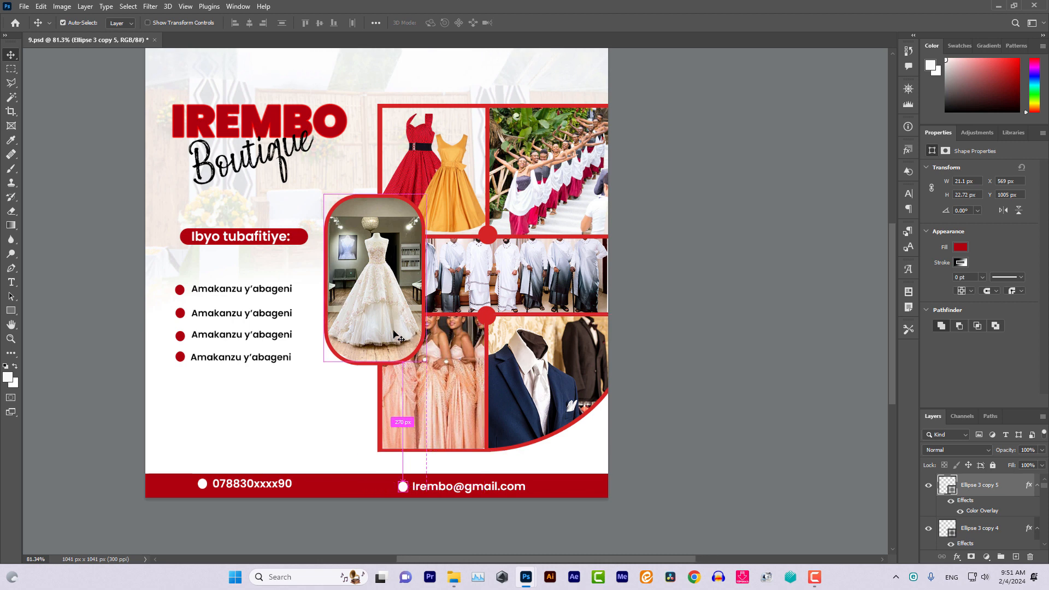
pyautogui.scroll(2, 645, 335)
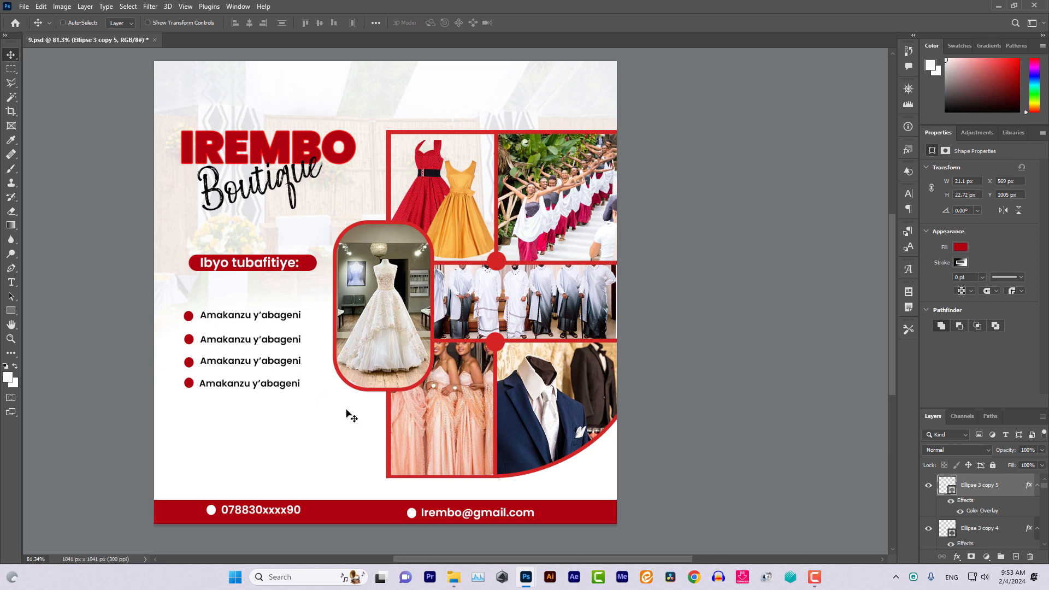
pyautogui.click(814, 576)
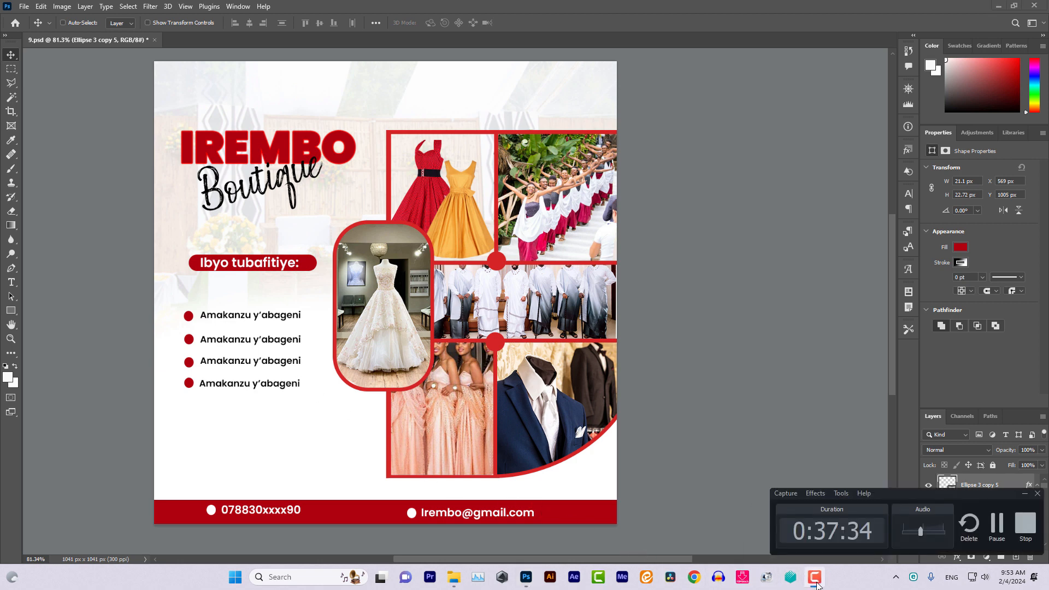
pyautogui.click(1025, 523)
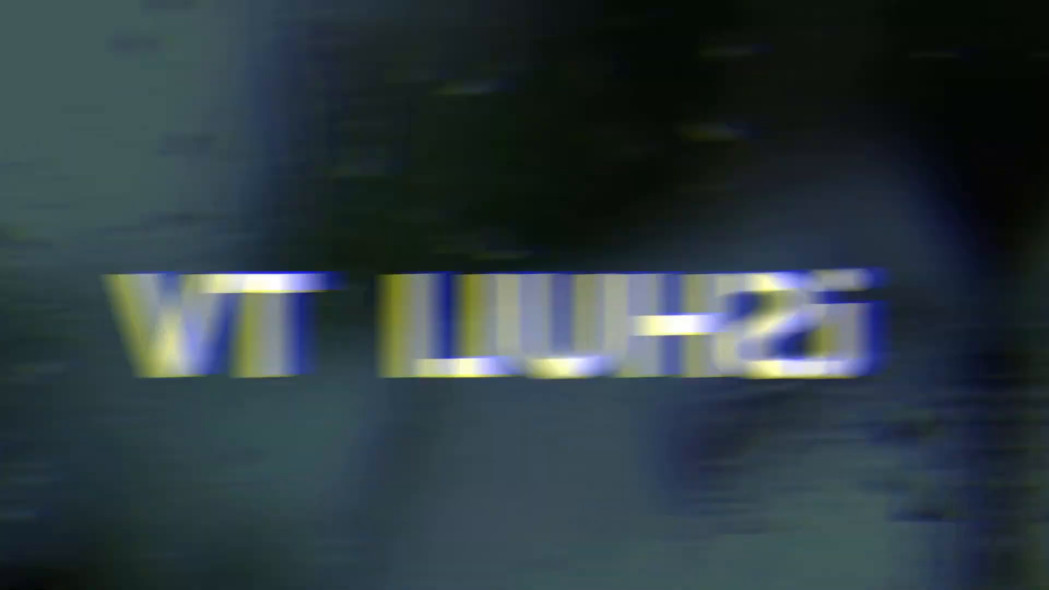